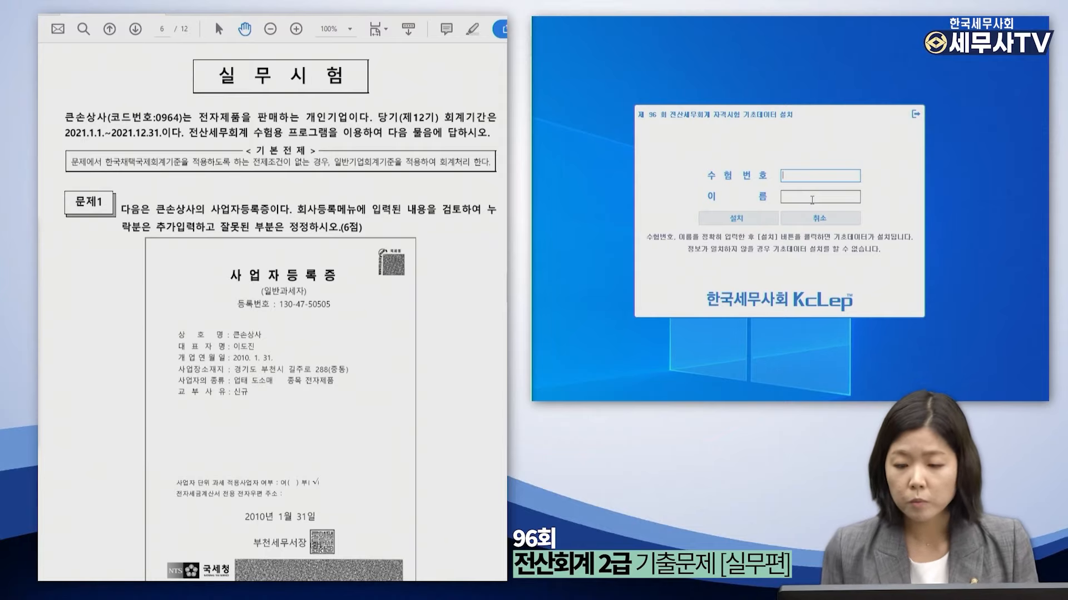
Enter the examinee number and name, then install the exam's base data.
key(Tab)
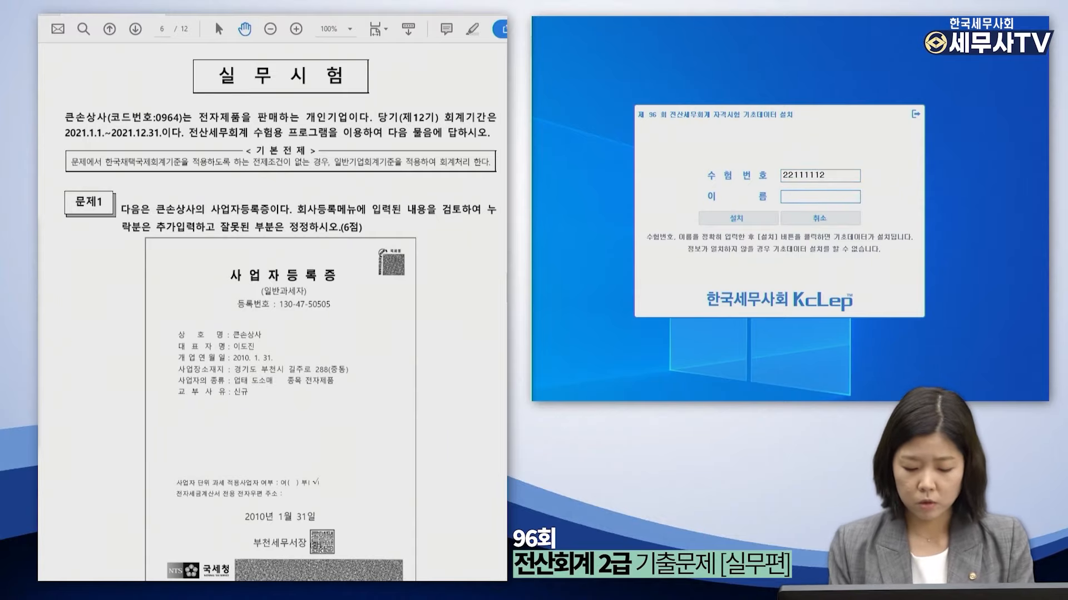
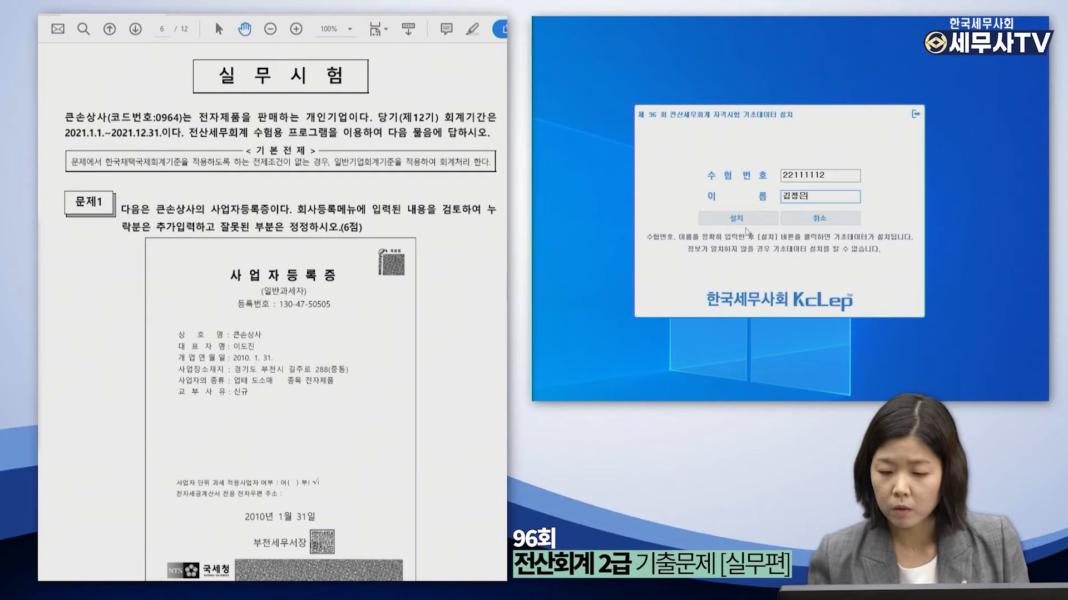
click(748, 221)
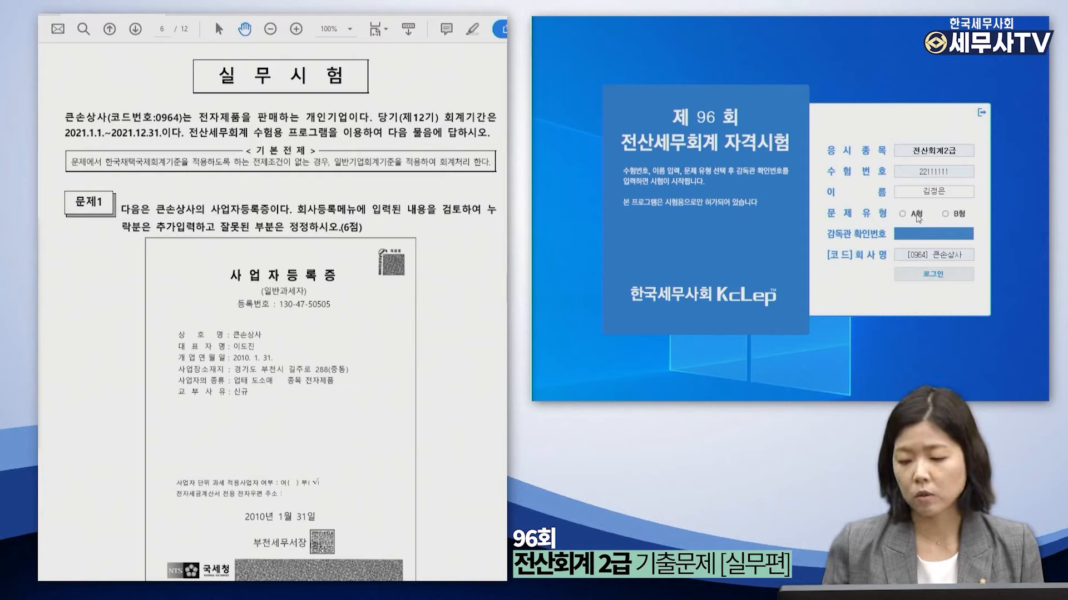
Log in as exam type A with the supervisor confirmation number.
click(906, 215)
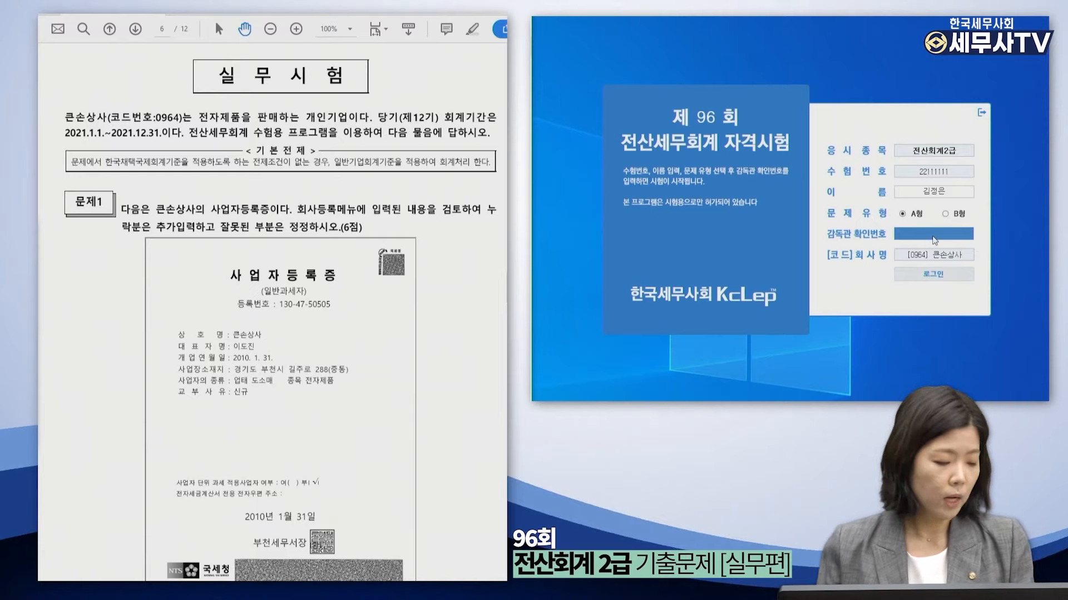
click(934, 241)
text(37)
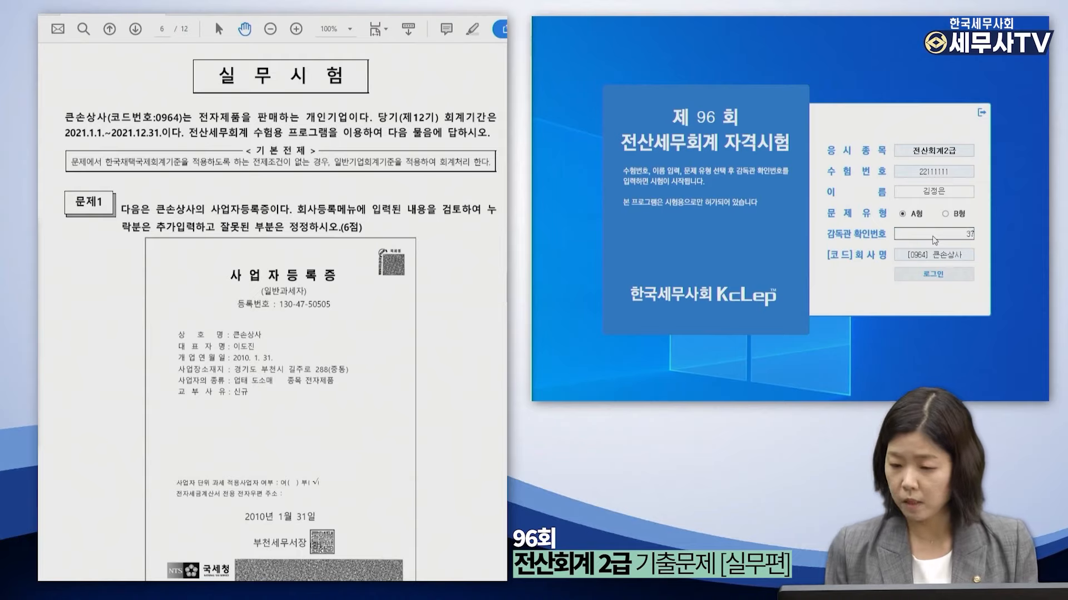
text(54)
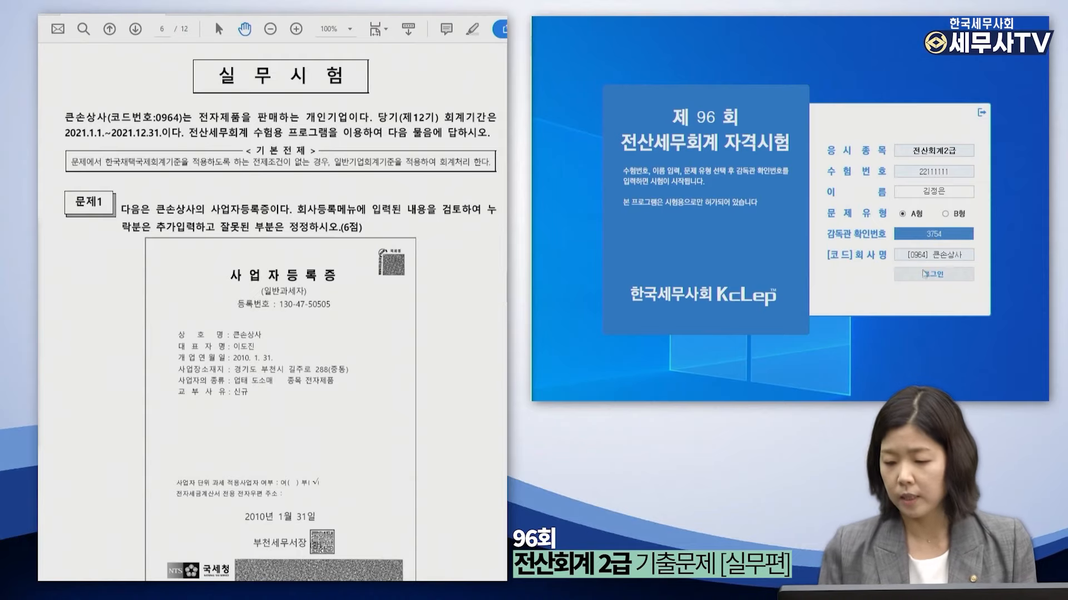
click(929, 277)
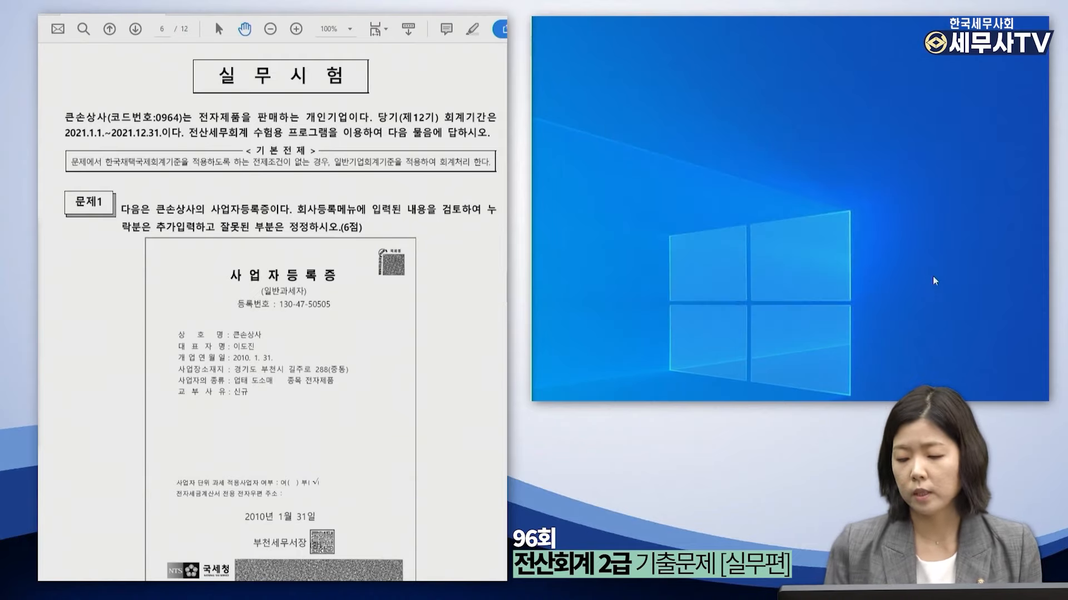
Move the KcLep main window onto the right-hand screen beside the exam PDF.
drag(575, 125, 799, 39)
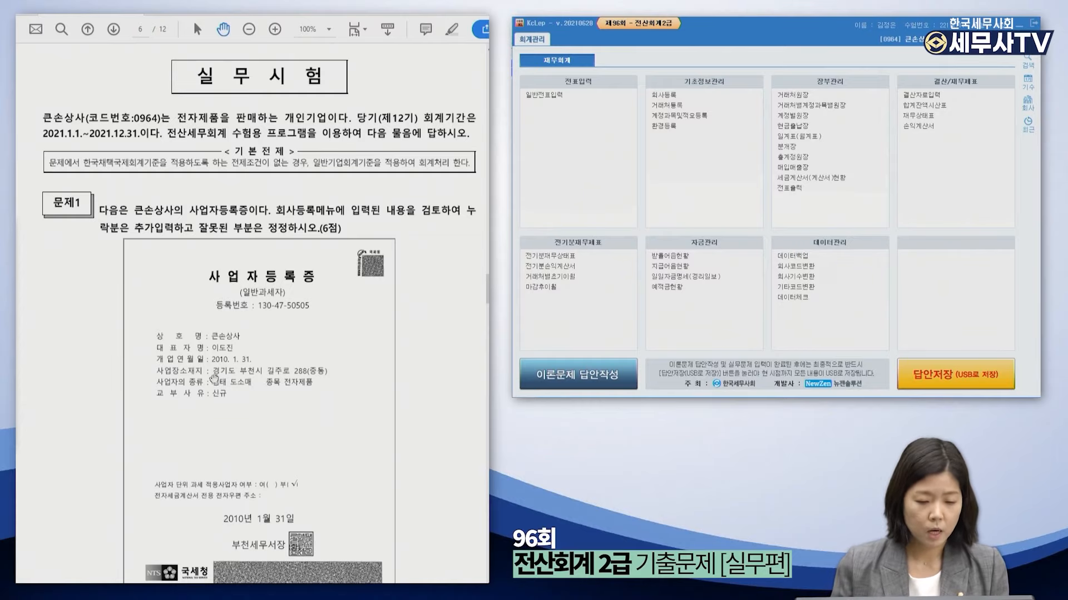
Bring the business registration certificate into view, place 큰손상사's registration form beside it, and check the tax type options.
scroll(211, 372, down, 2)
drag(225, 321, 202, 253)
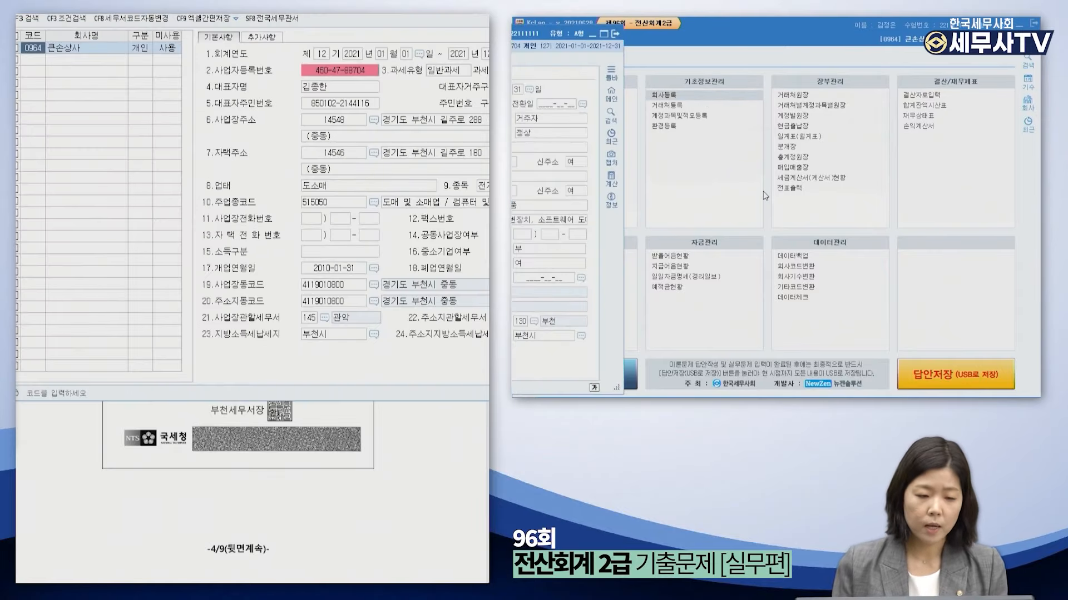
drag(256, 15, 683, 41)
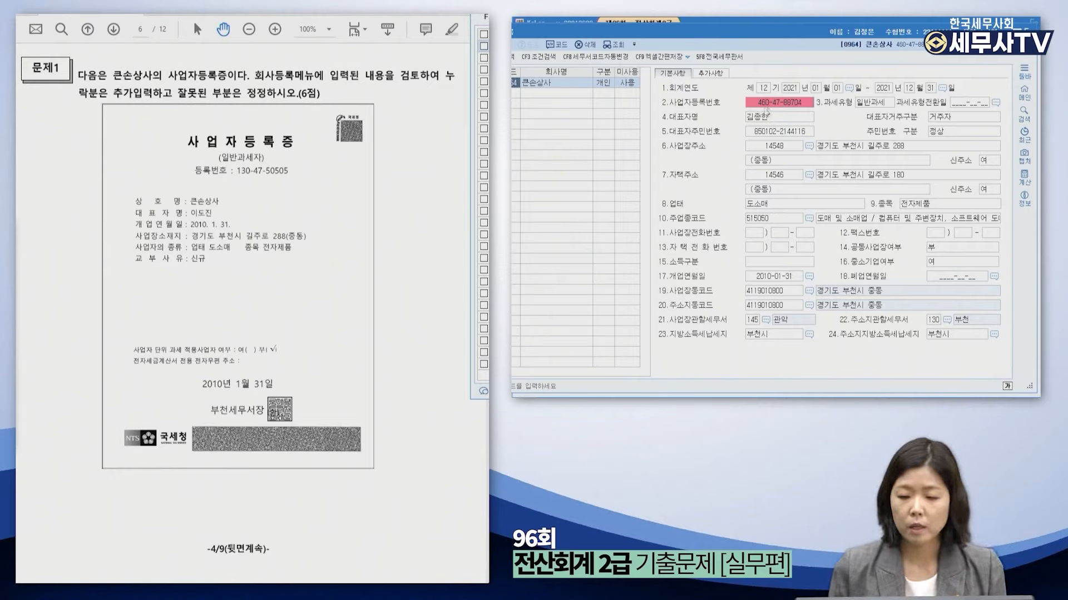
click(890, 111)
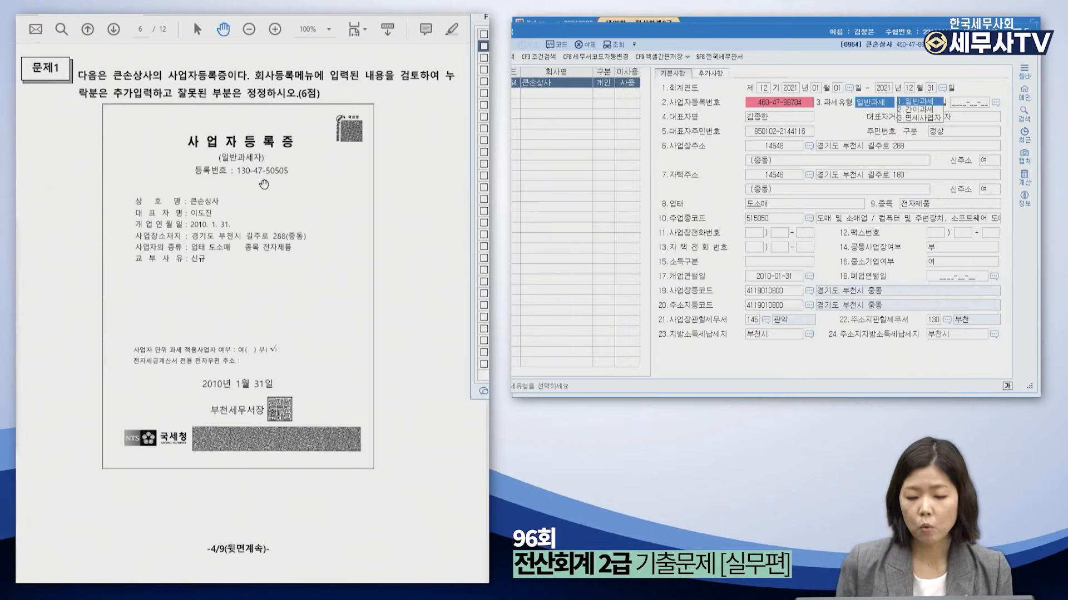
Correct the business registration number and representative name to match the certificate, keeping general taxation.
click(784, 103)
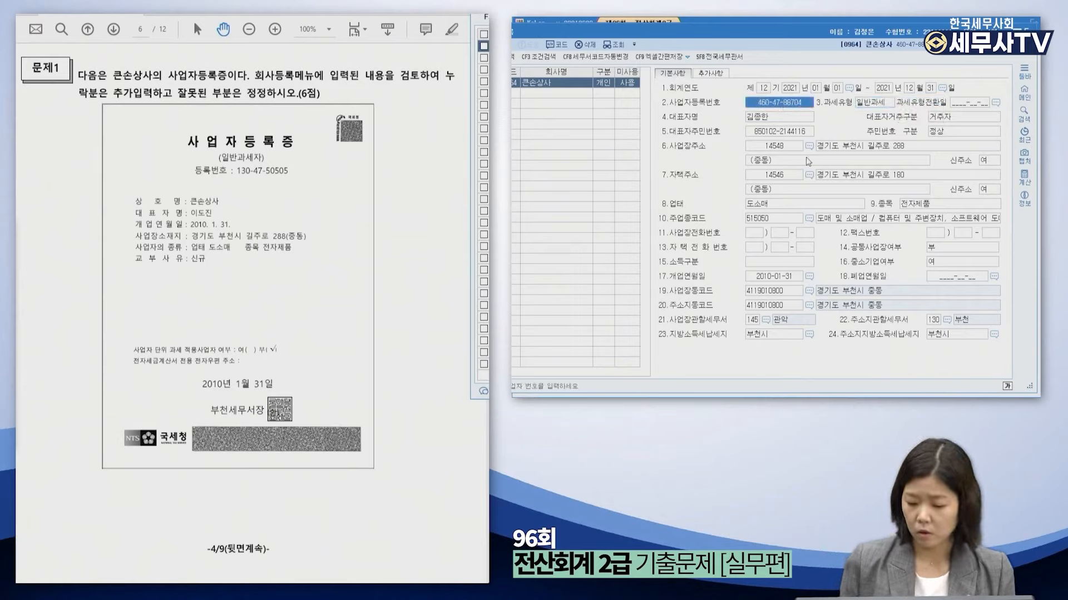
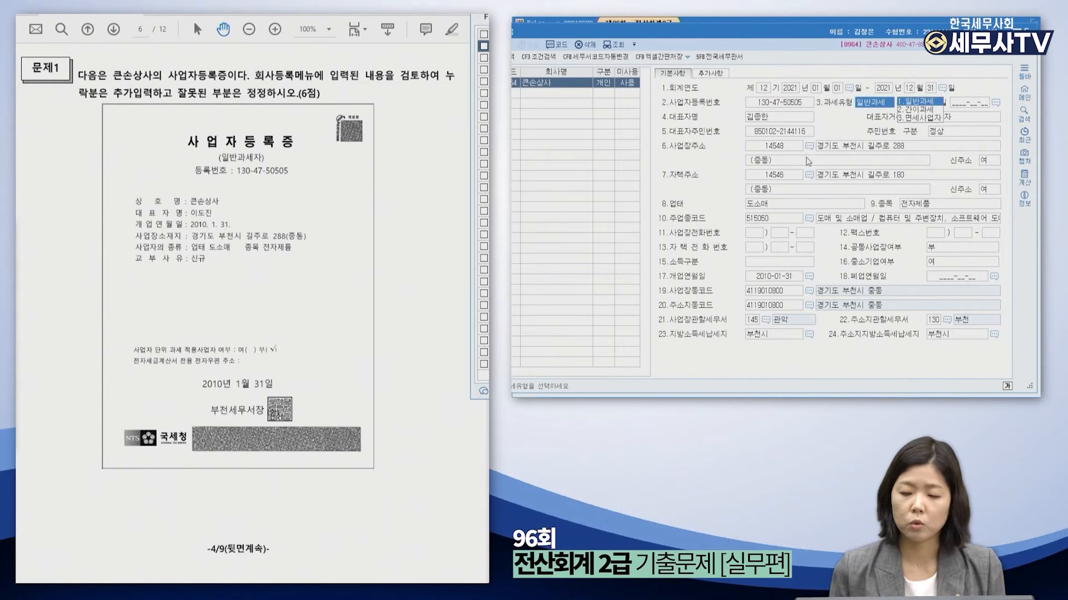
key(Return)
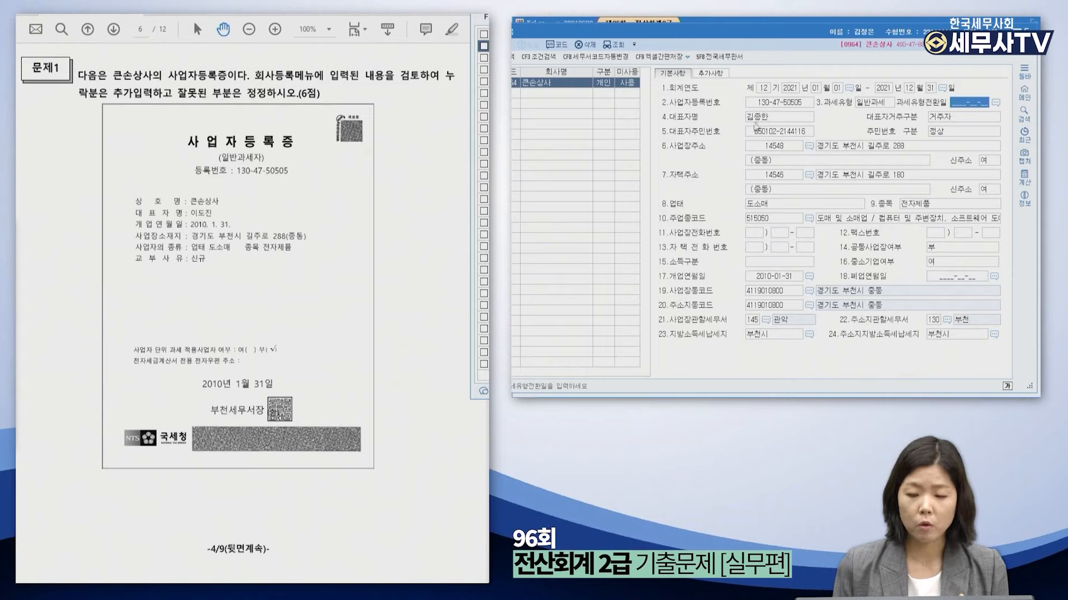
click(775, 116)
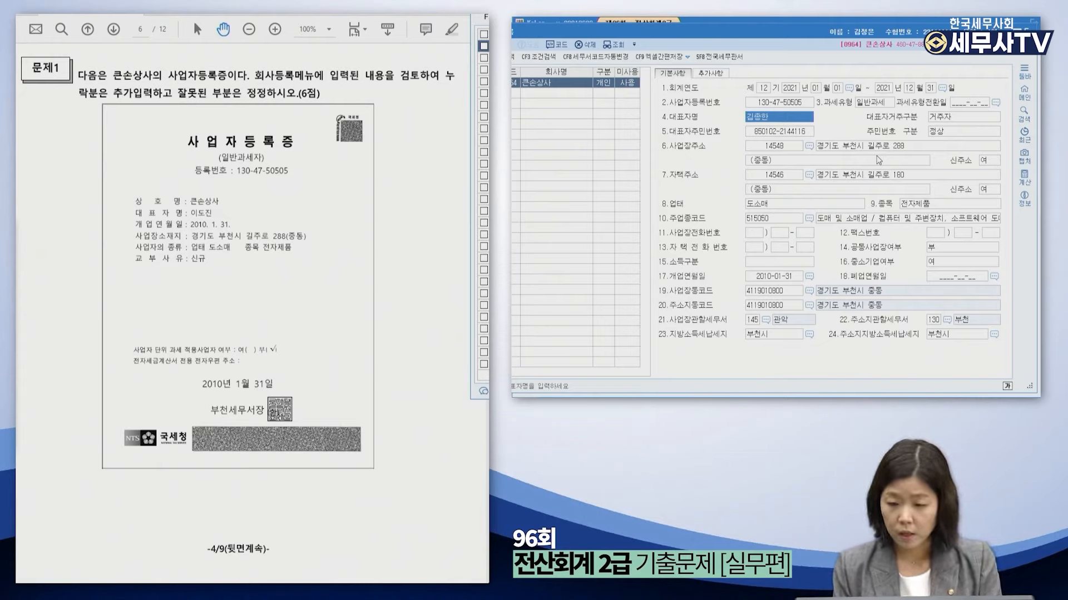
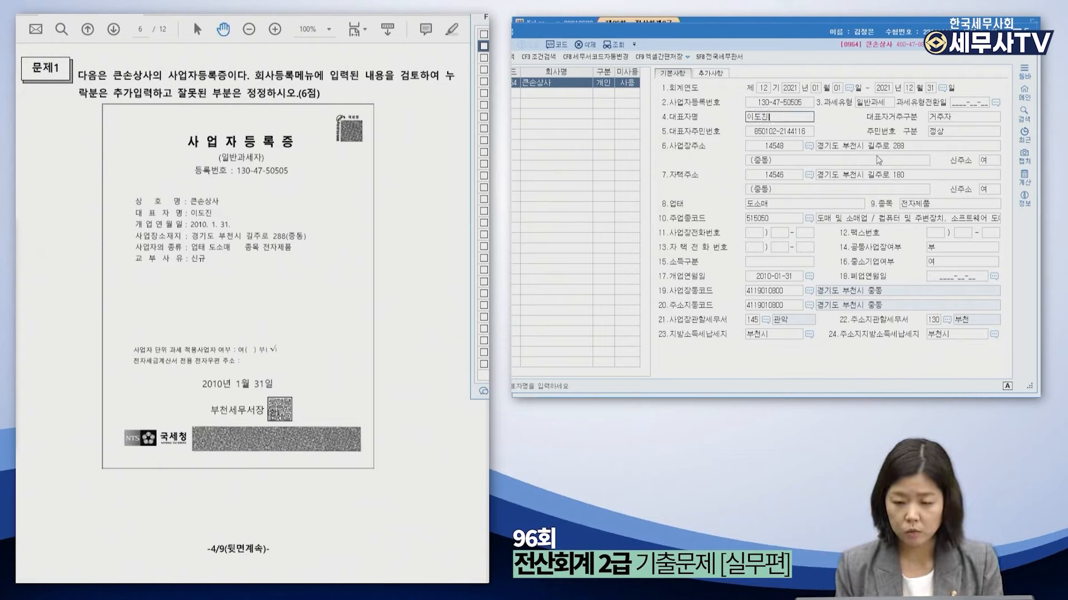
key(Return)
key(Return)
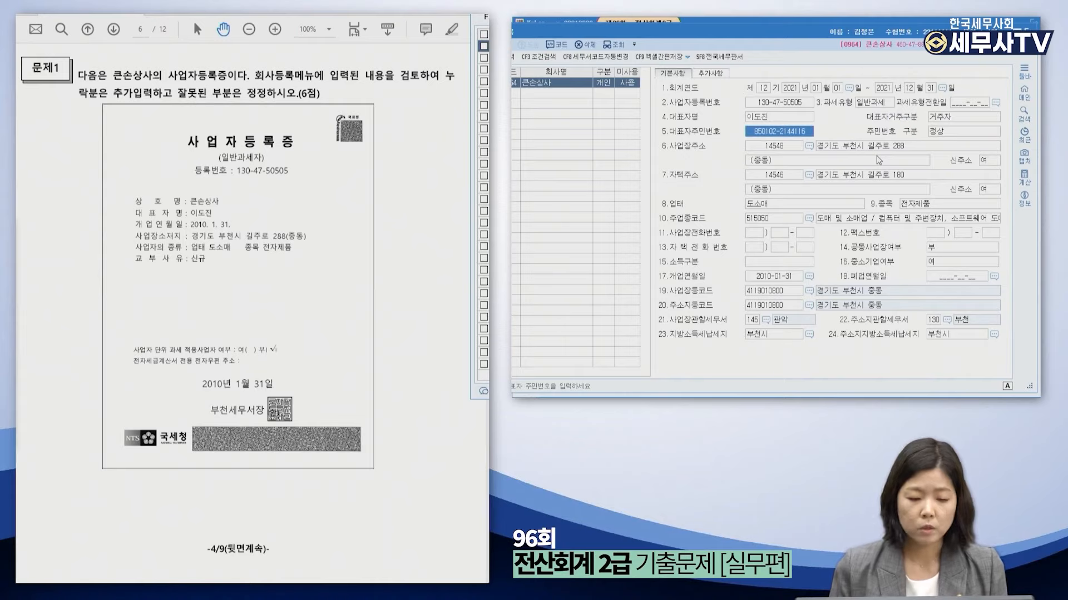
click(771, 278)
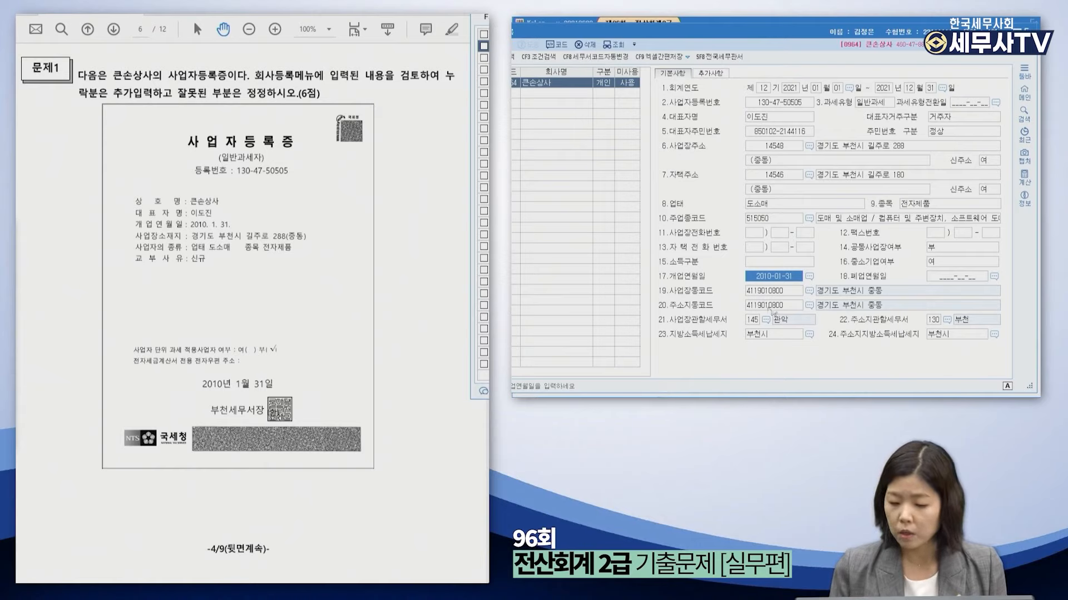
Change the business-location tax office to 130 부천 through the F2 tax office lookup.
click(754, 320)
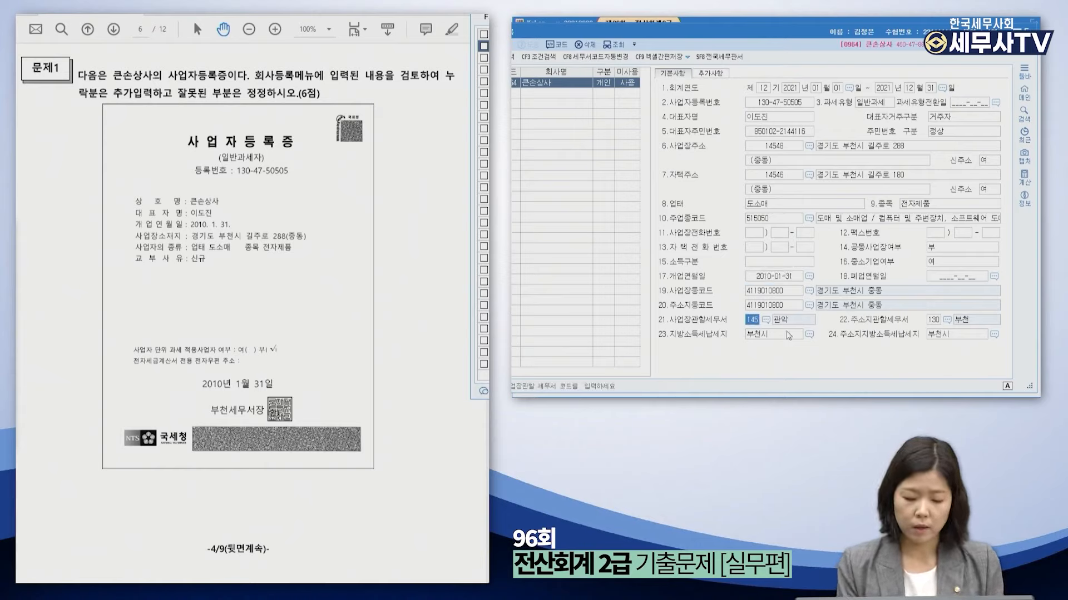
key(F2)
text(ㅠㅕ)
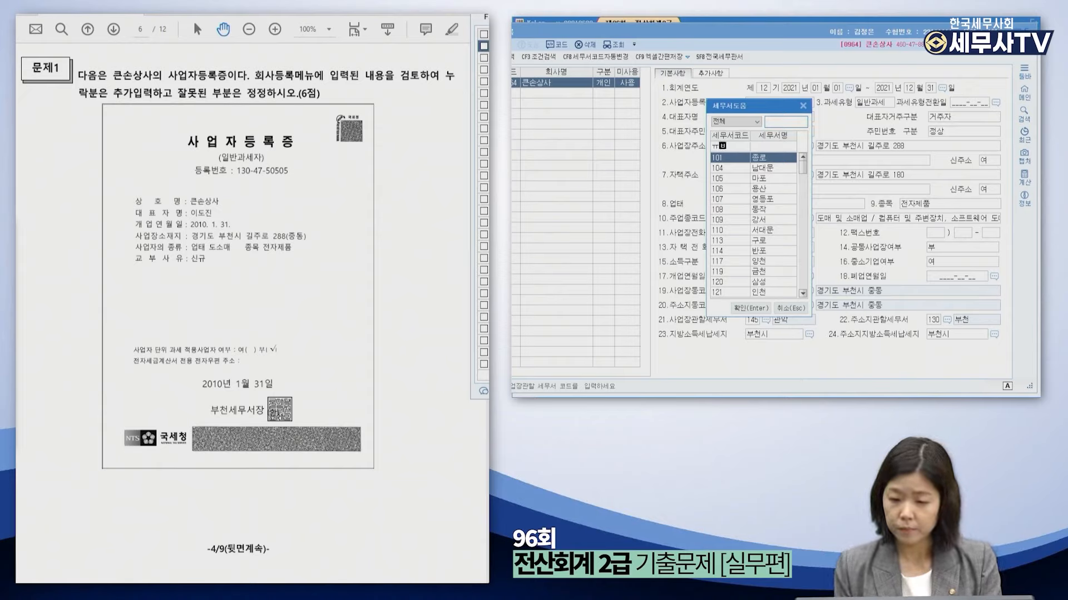
text(ㅂ)
click(792, 120)
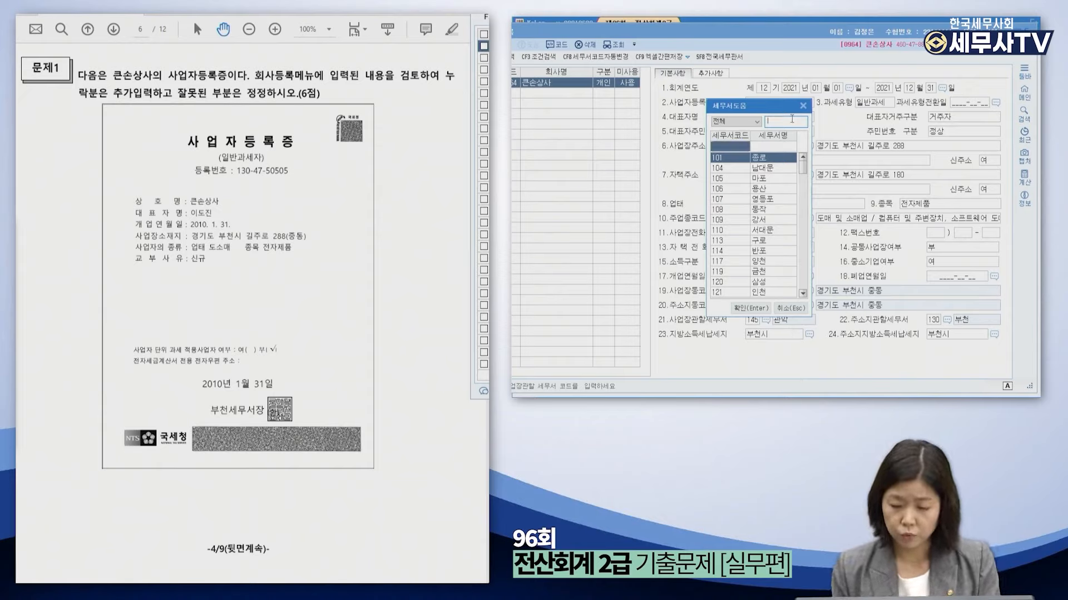
text(부천)
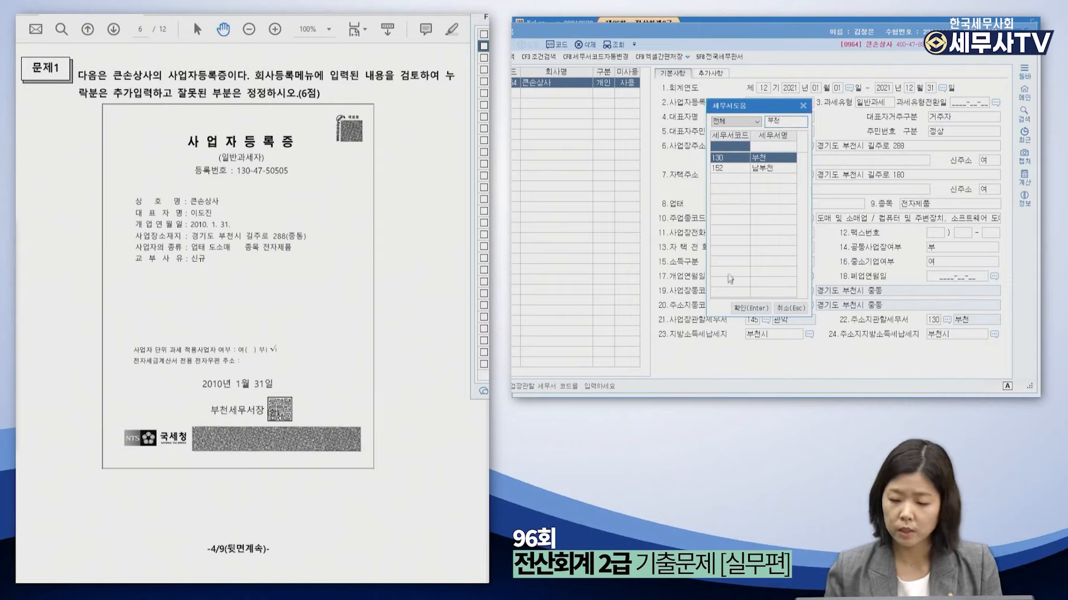
click(748, 308)
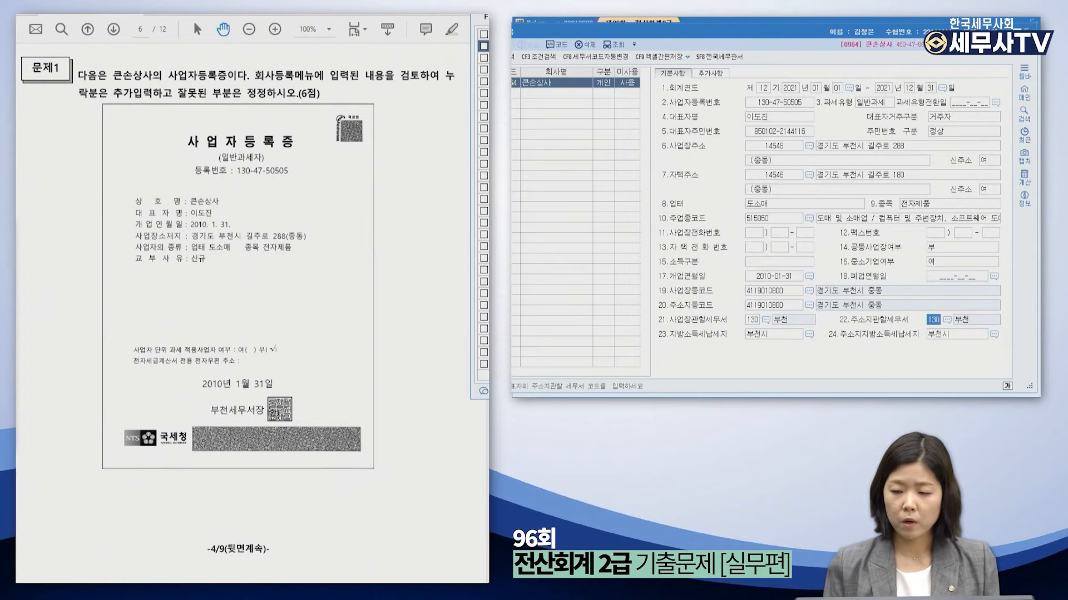
Close company registration, scroll the PDF to Problem 2, and place 계정과목및적요등록 beside it.
key(Escape)
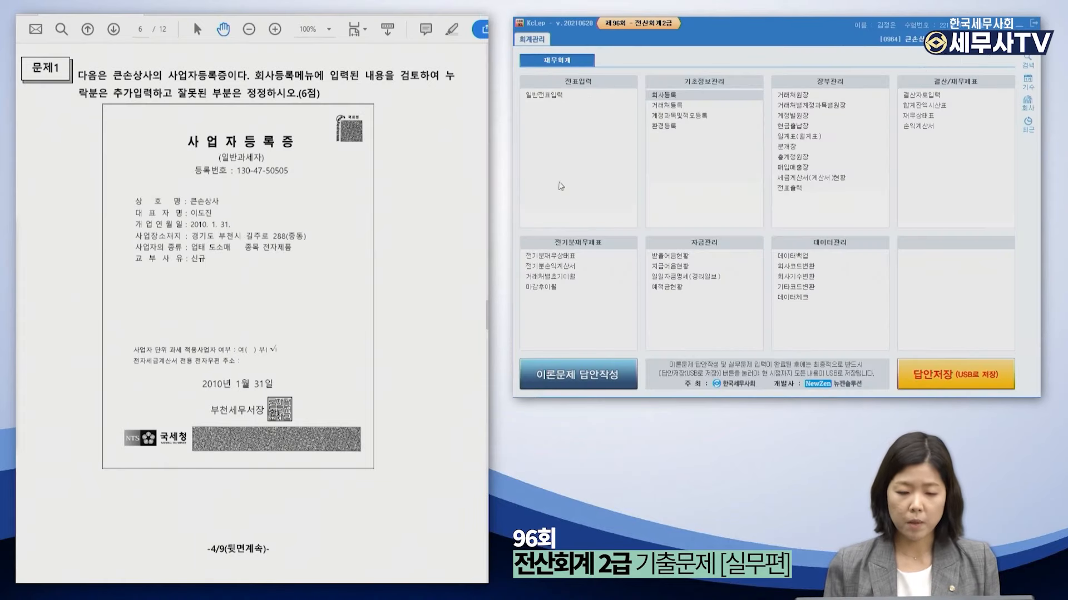
scroll(261, 385, down, 5)
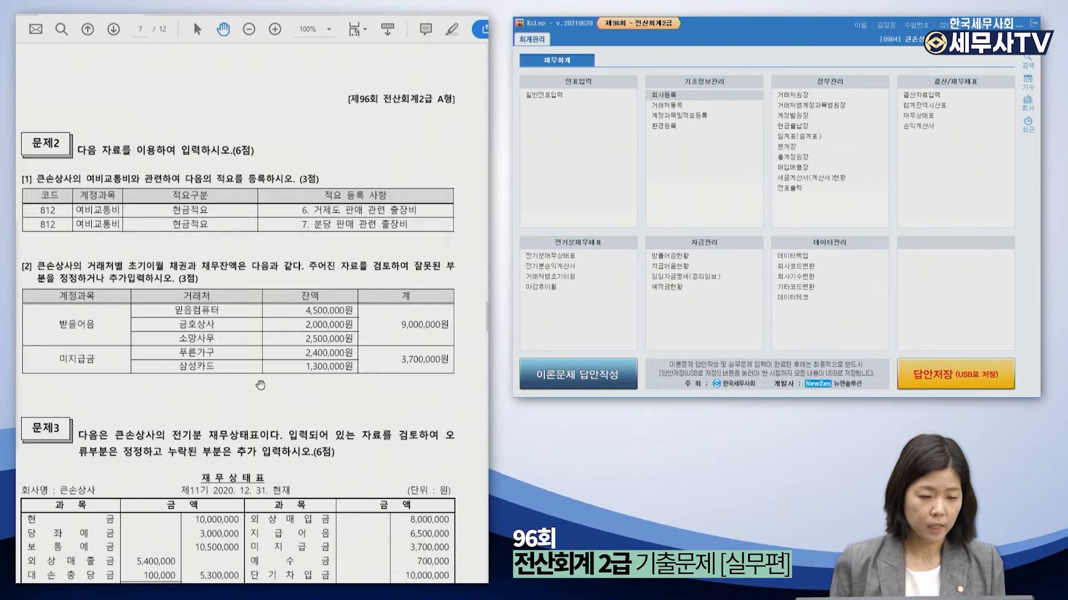
scroll(261, 385, down, 3)
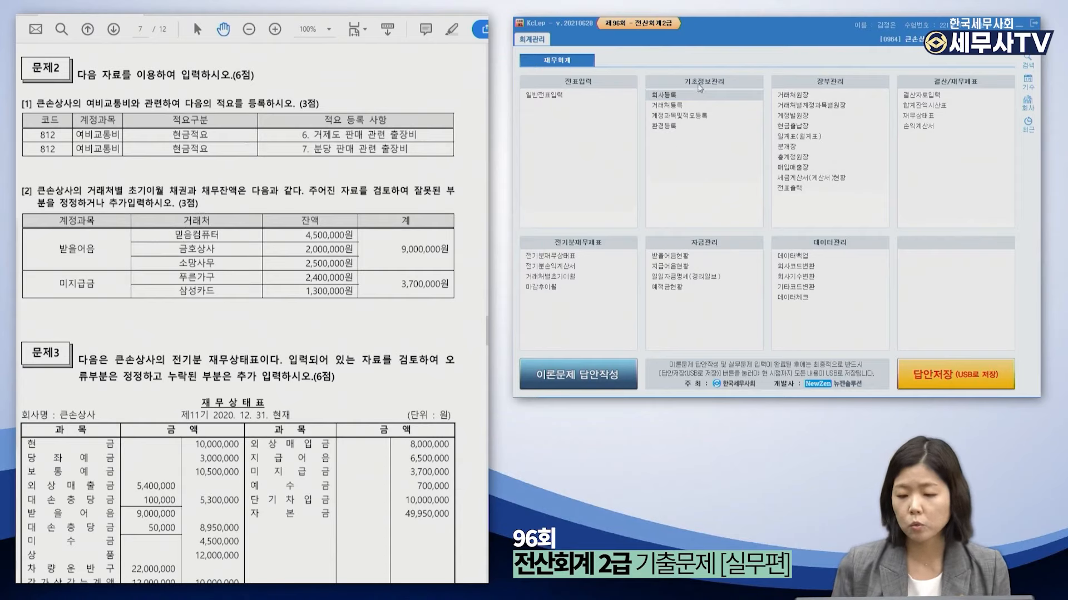
click(684, 117)
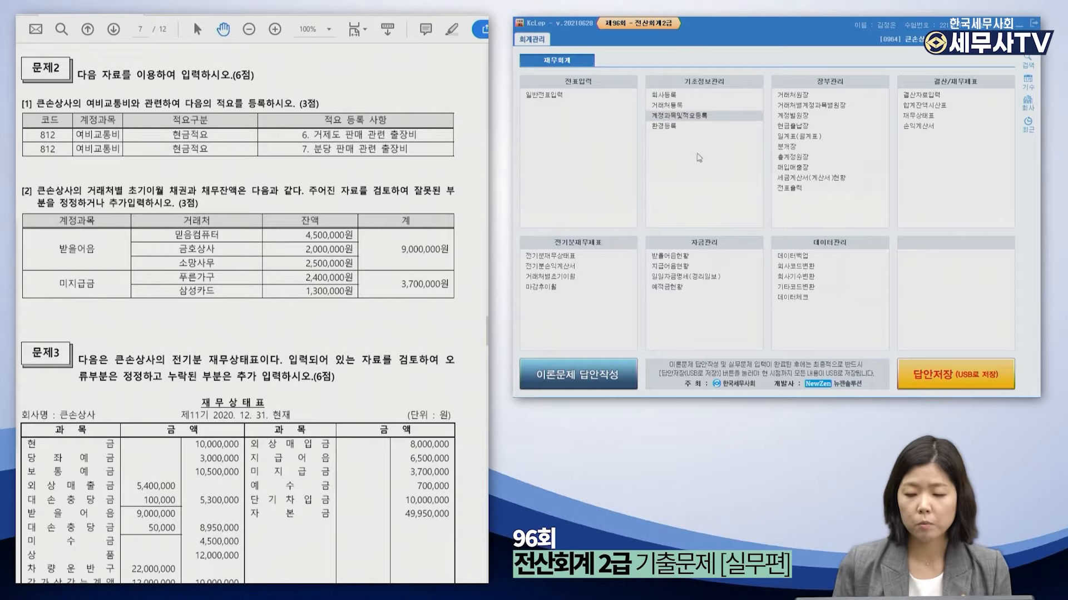
drag(246, 21, 707, 29)
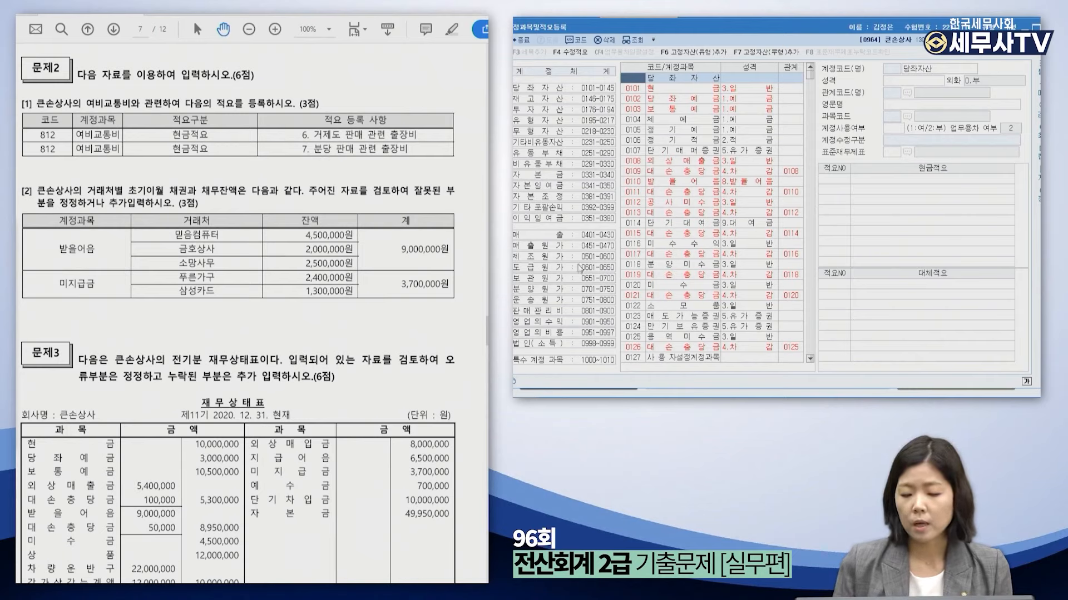
Open the 0812 여비교통비 account and order its cash memos by number.
click(596, 312)
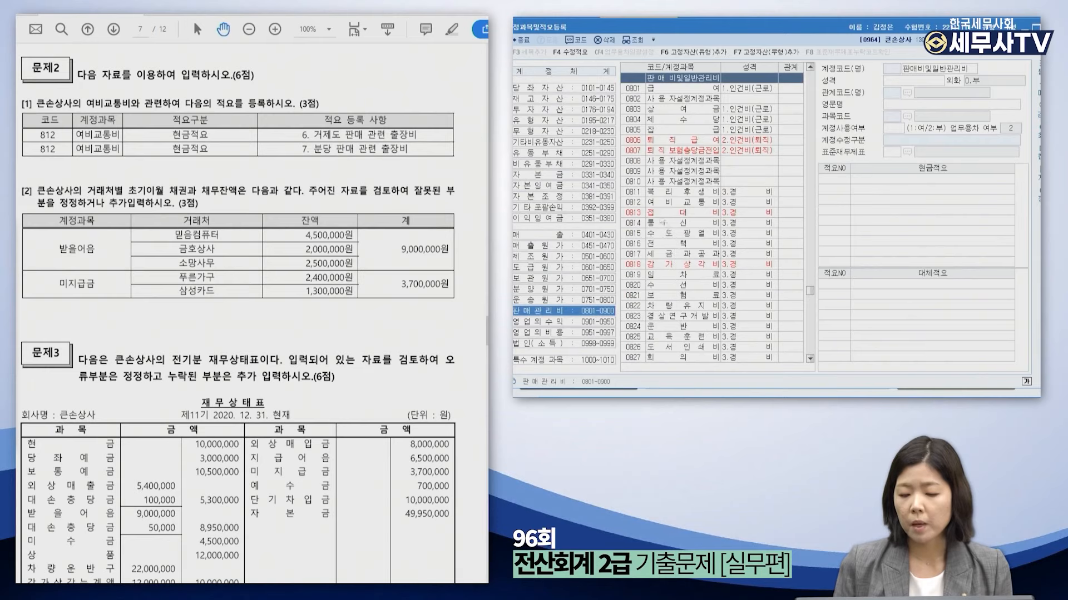
click(642, 202)
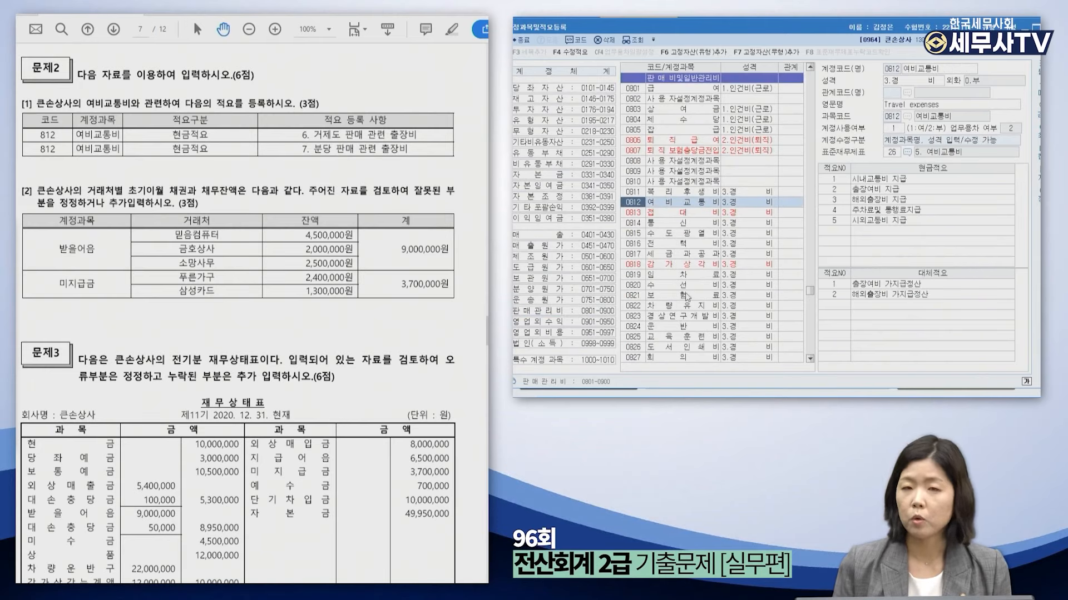
click(936, 170)
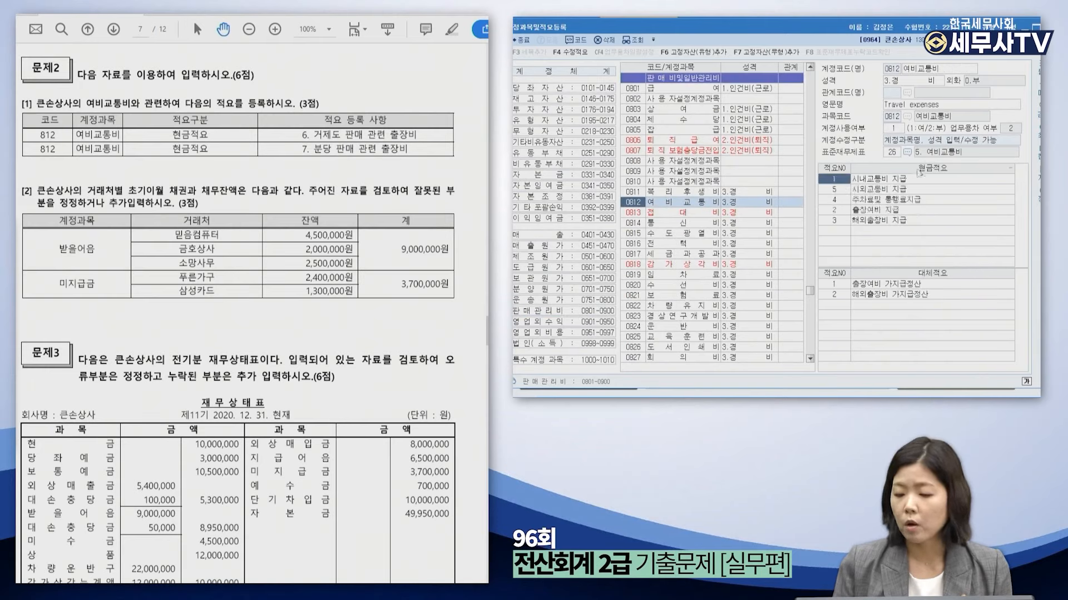
click(934, 170)
click(841, 173)
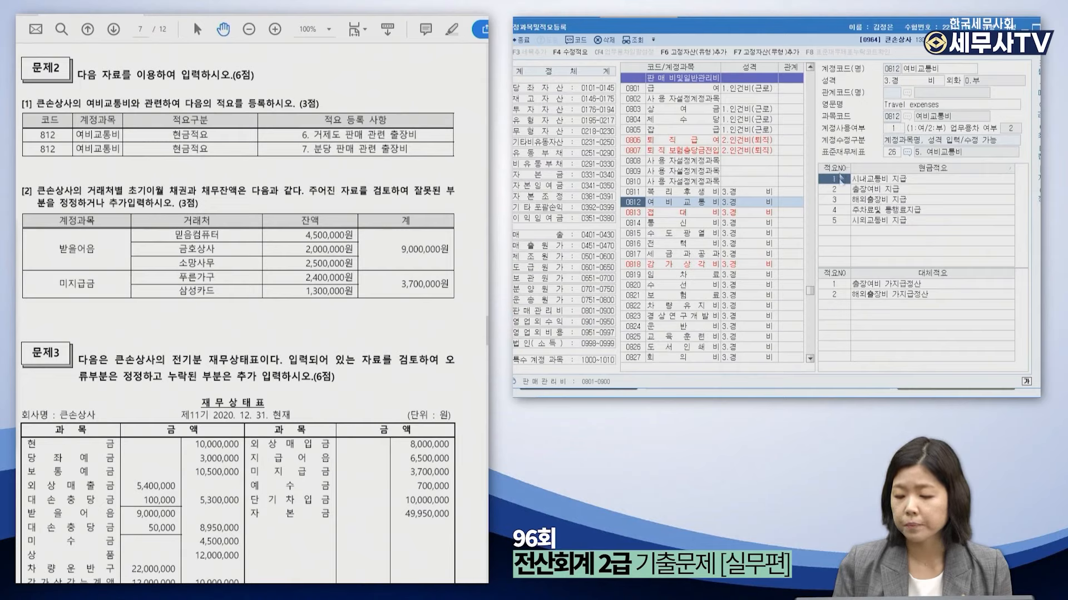
Add cash memos 6 '거제도 판매 관련 출장비' and 7 '분당 판매 관련 출장비'.
click(837, 231)
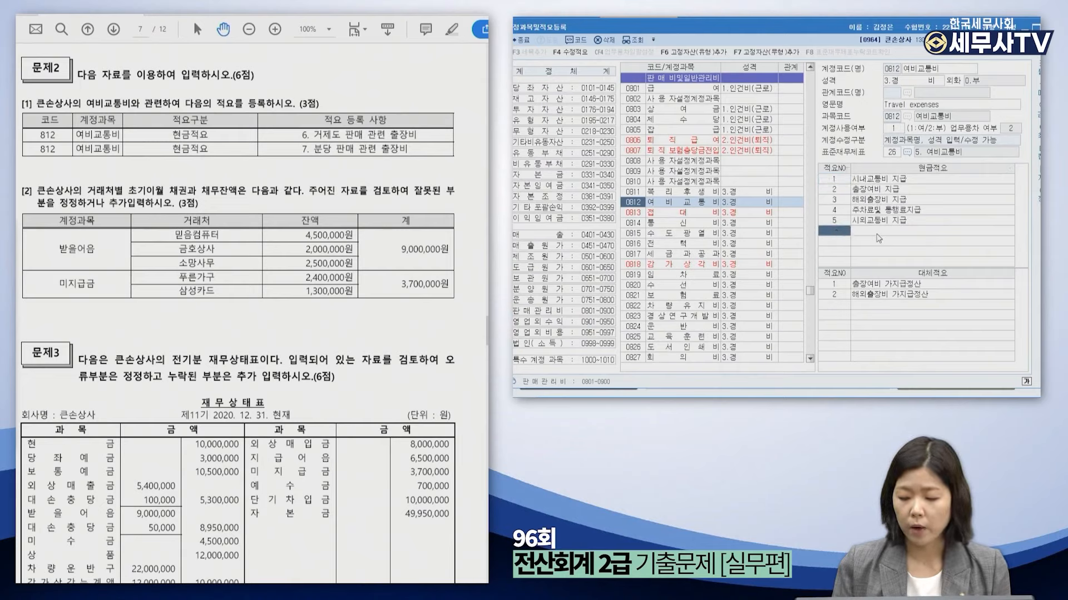
text(6)
key(Return)
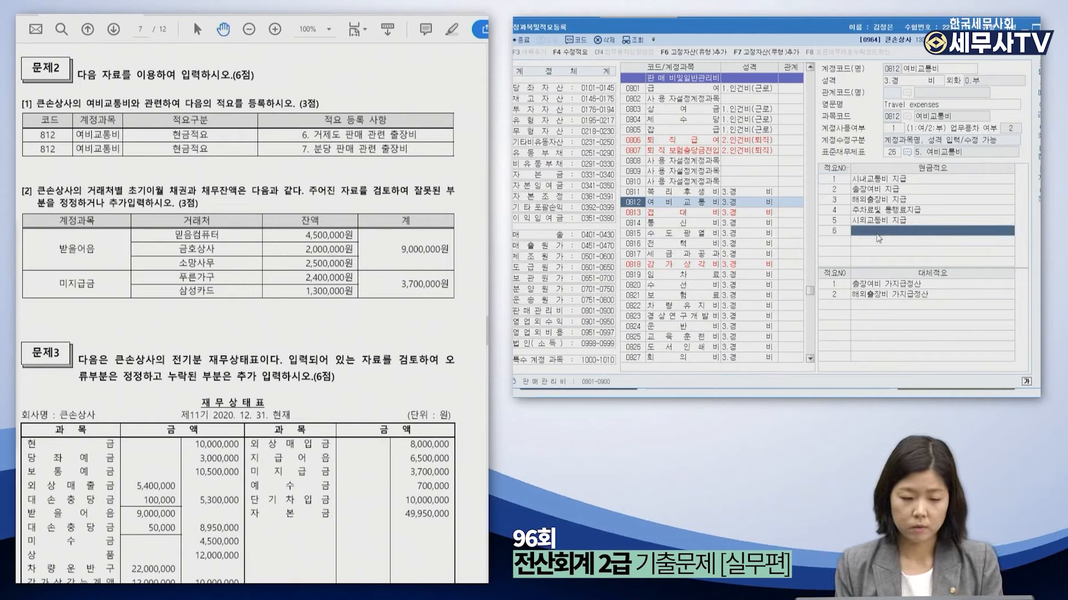
click(878, 236)
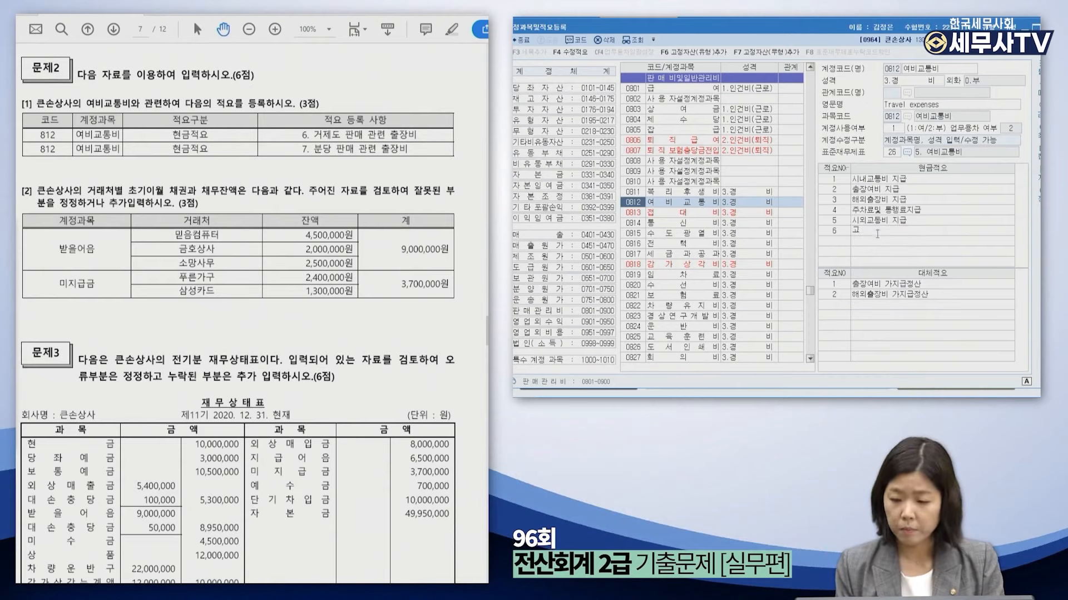
text(거제도 판매 관련)
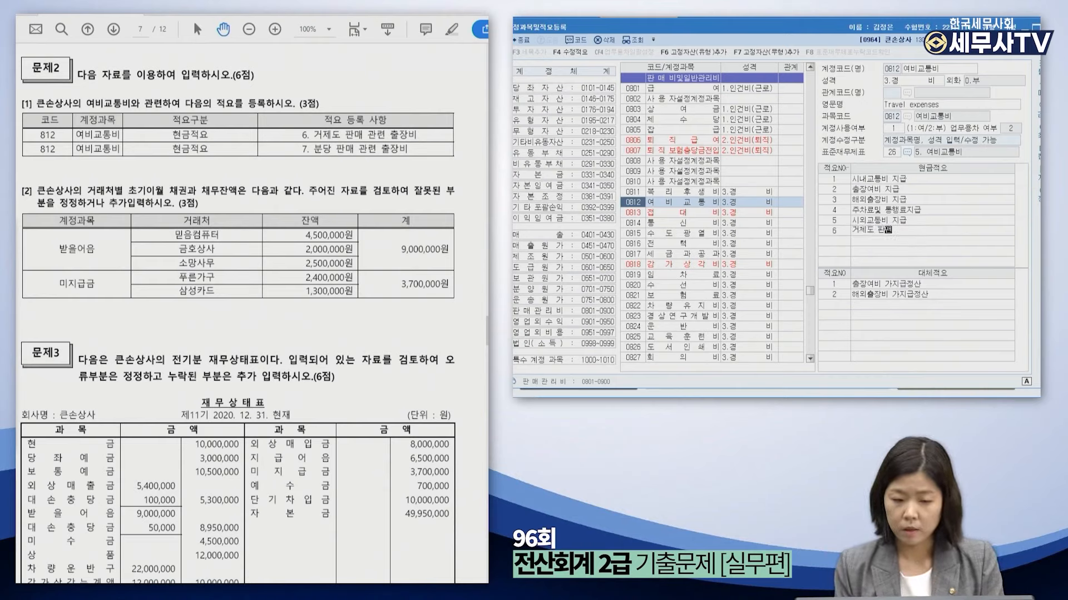
text( ㅊ)
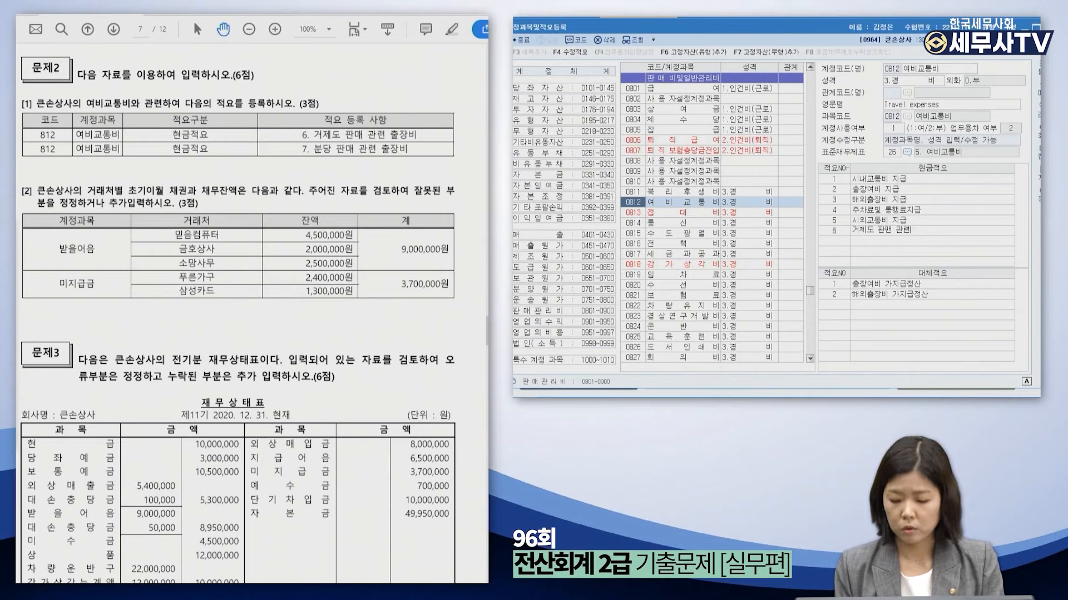
text(출장비)
key(Return)
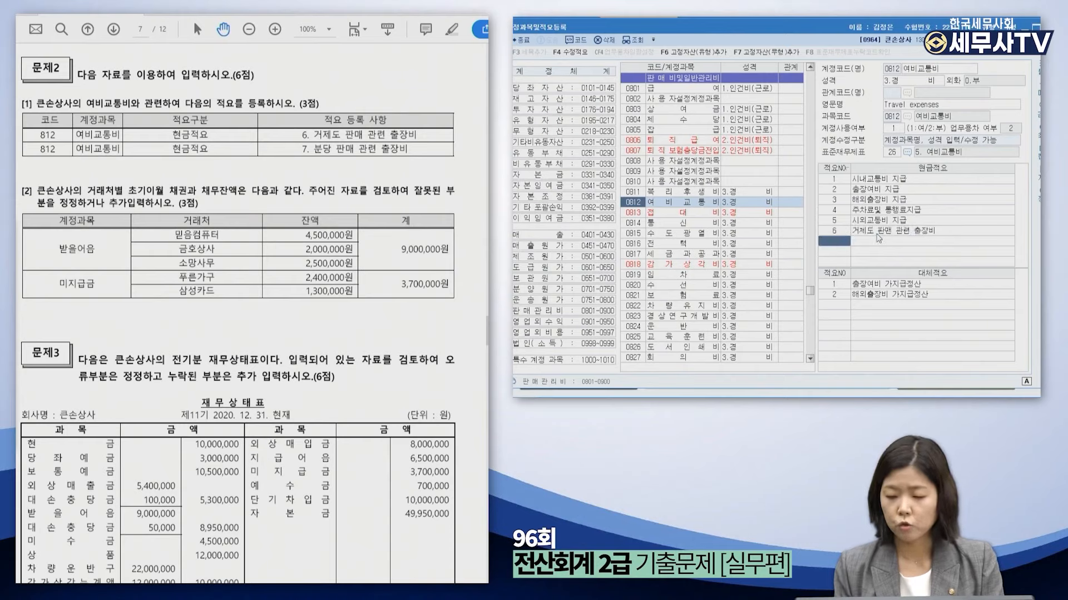
text(분)
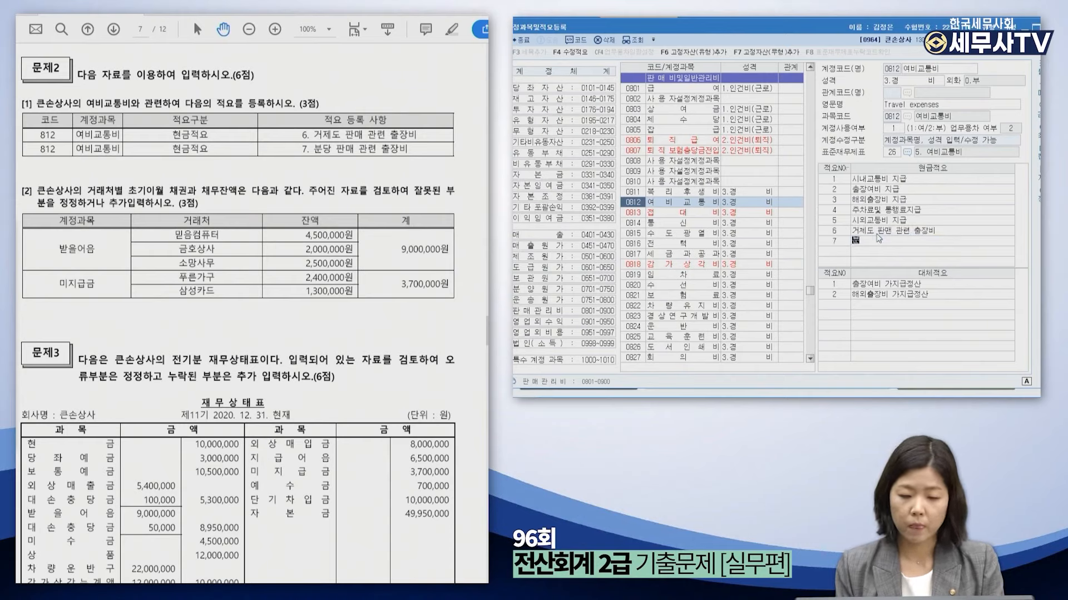
text(당 판매)
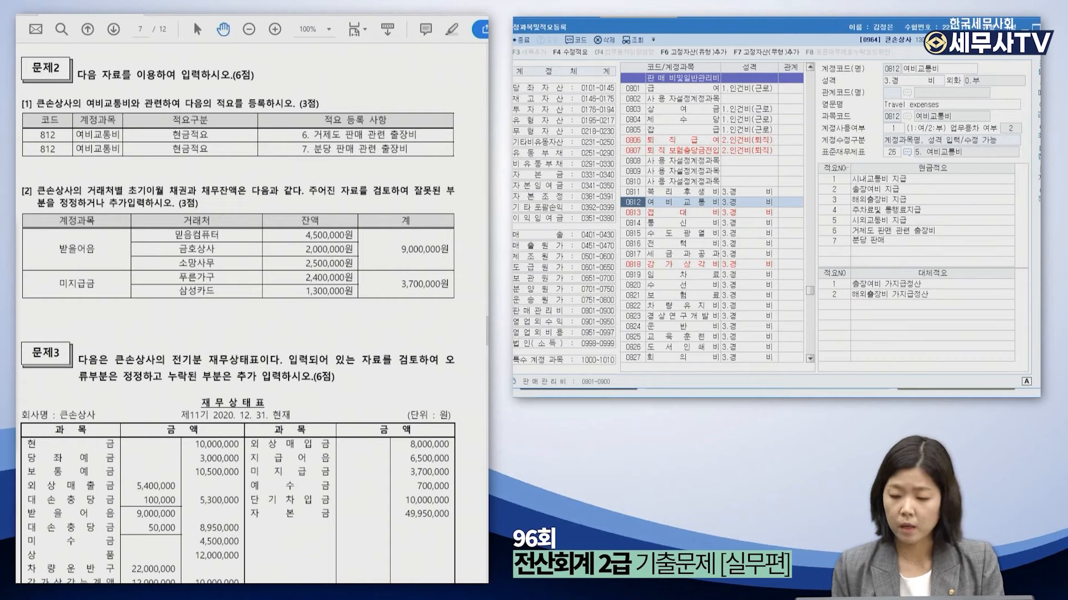
text( 관련 출장)
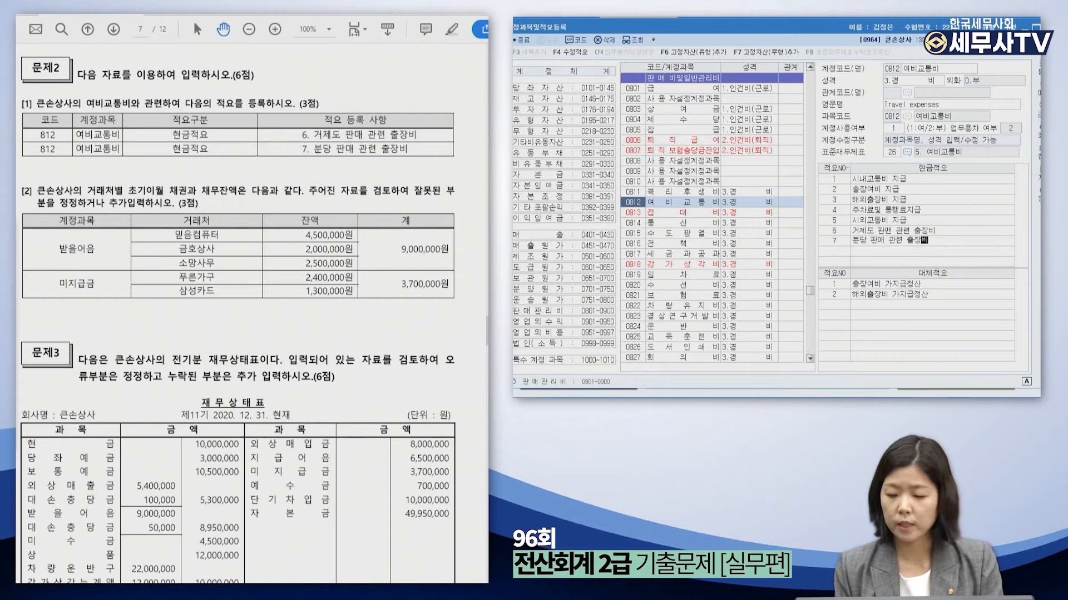
text(비)
key(Return)
Fix the misspelled word in memo 6 and close the account registration screen.
click(892, 230)
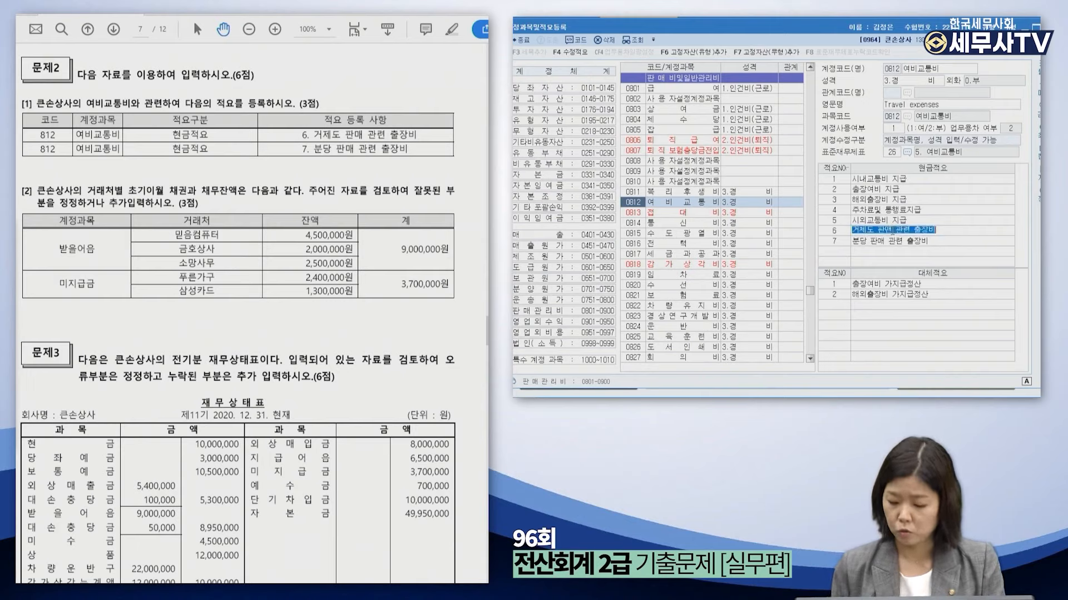
click(893, 230)
key(BackSpace)
text(매)
key(Return)
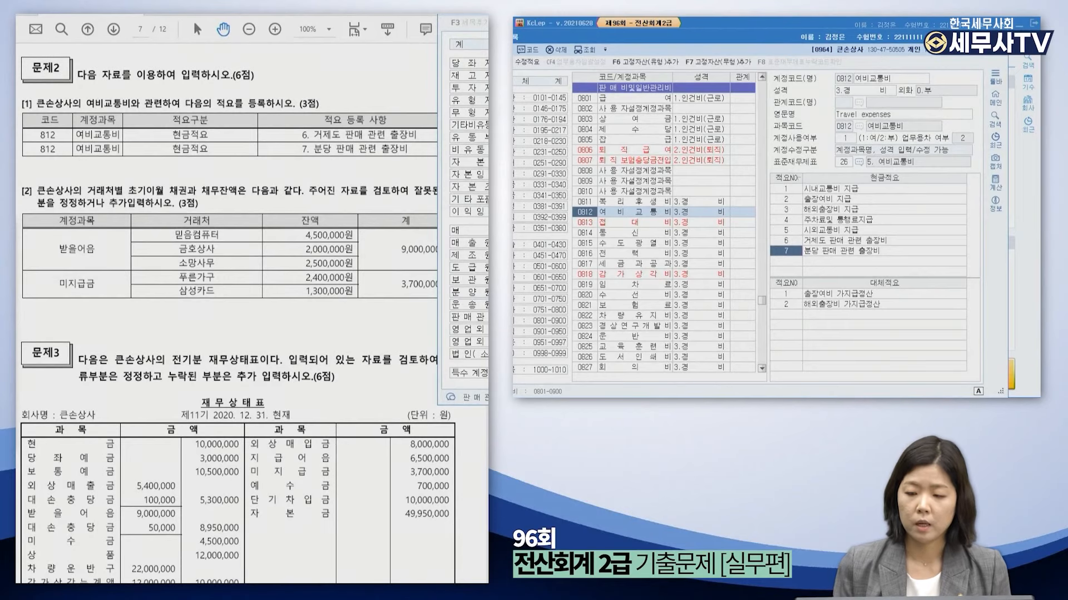
key(Escape)
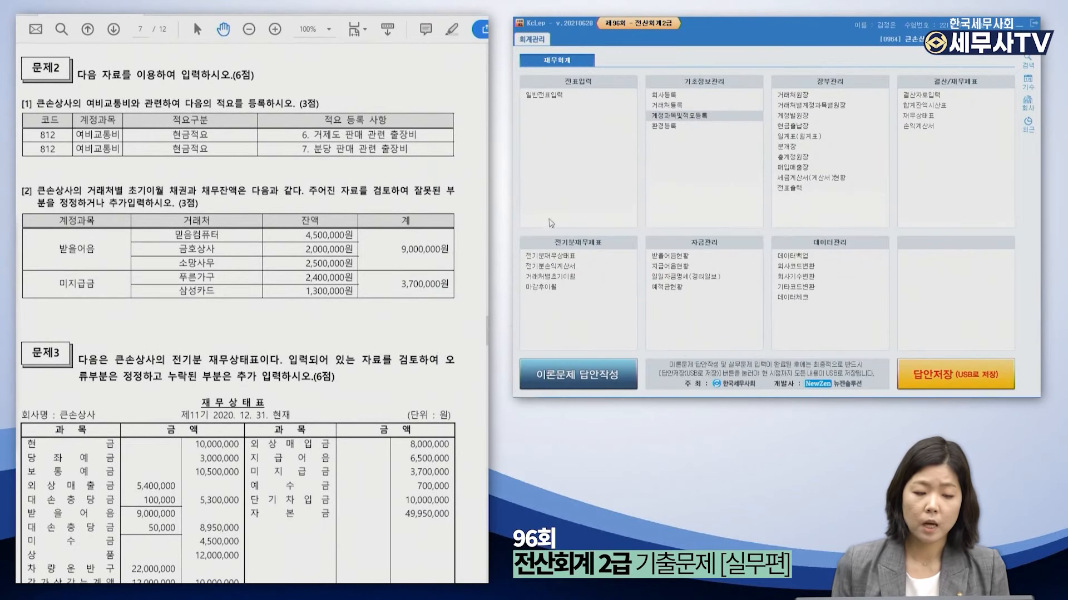
scroll(328, 200, down, 3)
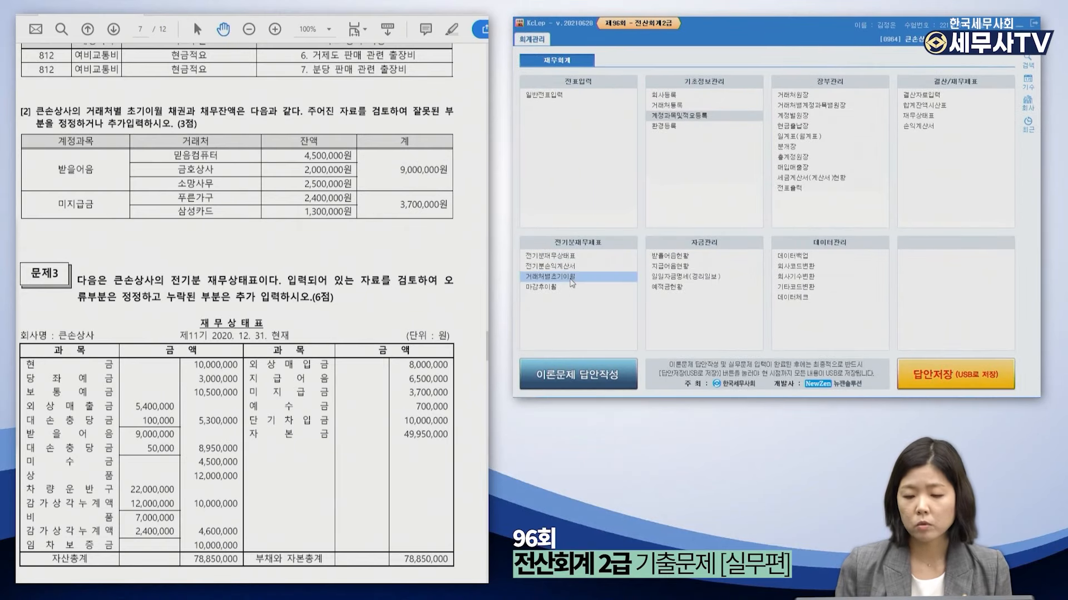
In partner opening balances, add 금호상사 with 2,000,000 under 받을어음.
click(572, 278)
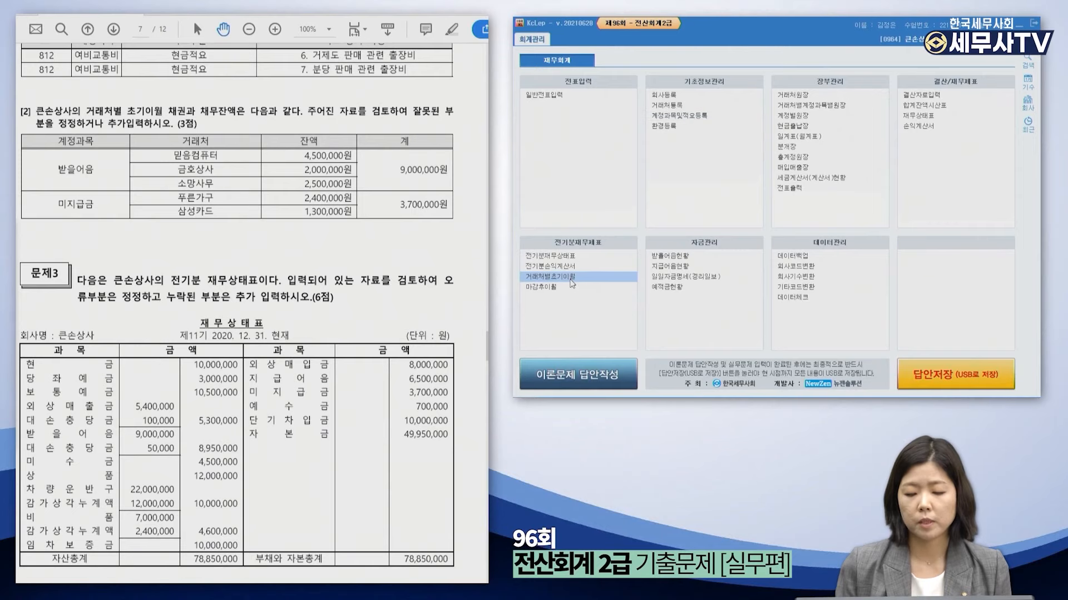
drag(349, 26, 776, 53)
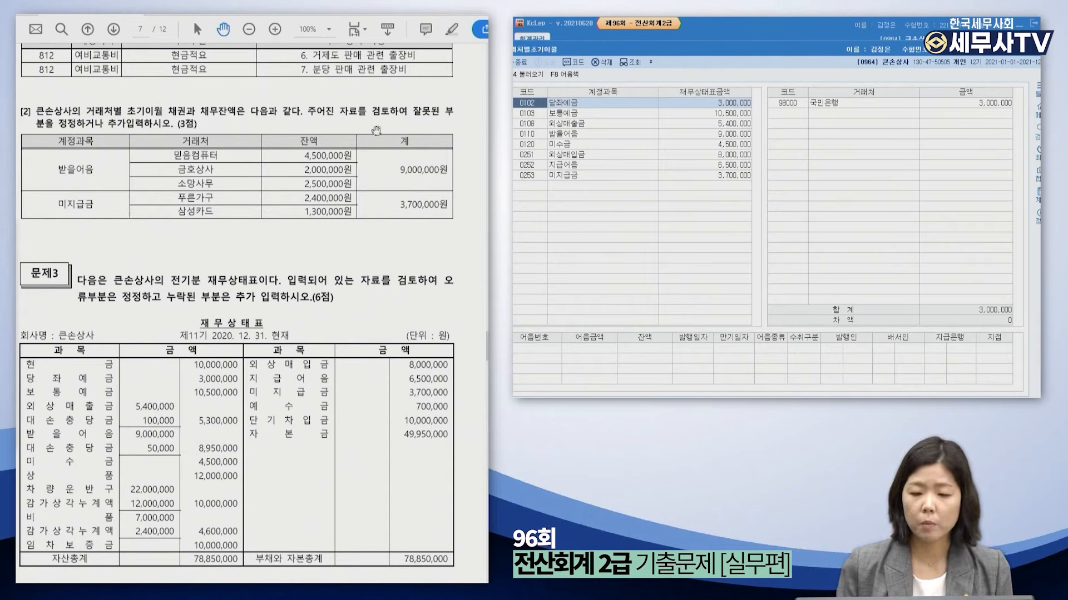
click(584, 135)
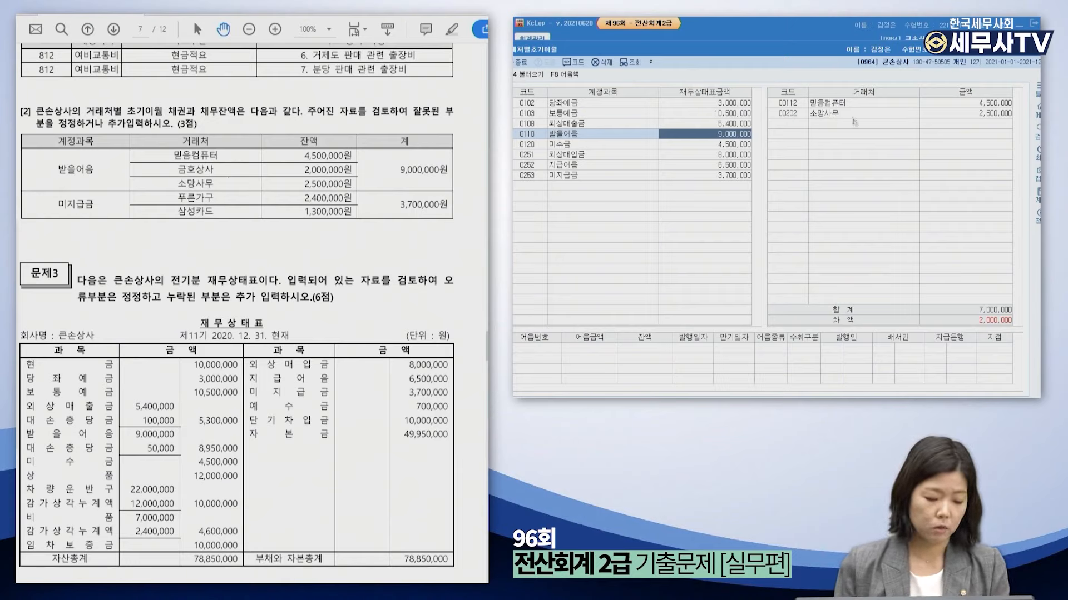
click(799, 127)
key(F2)
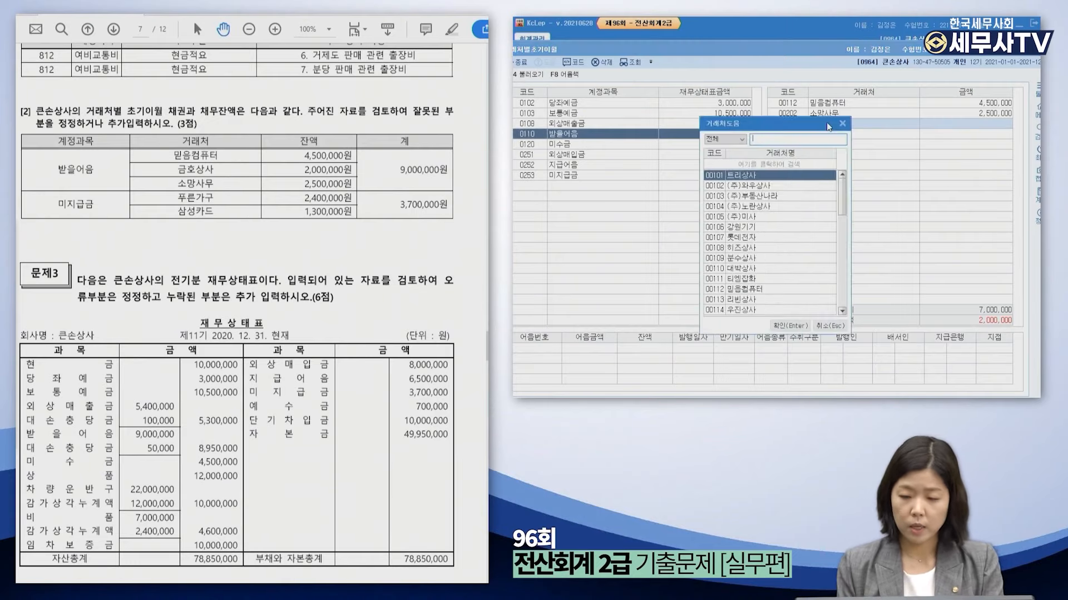
text(금호상사)
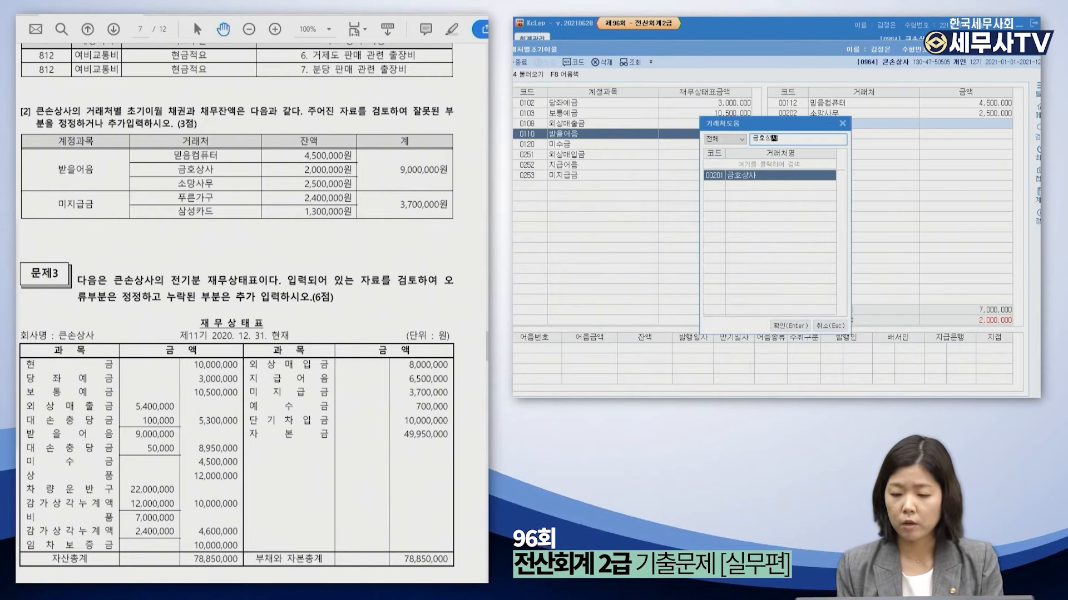
key(Return)
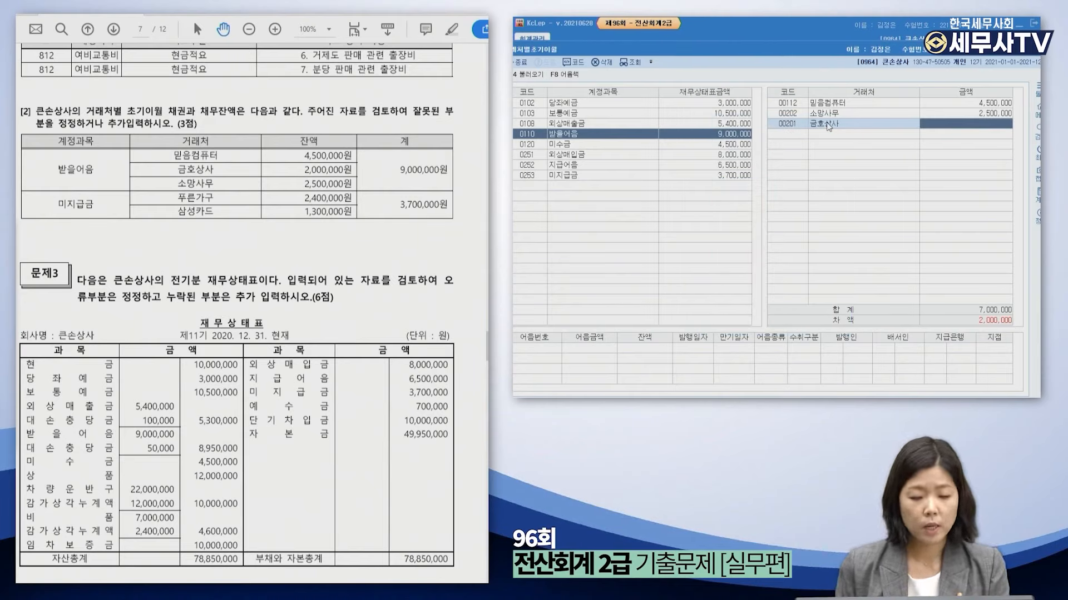
text(2000000)
key(Return)
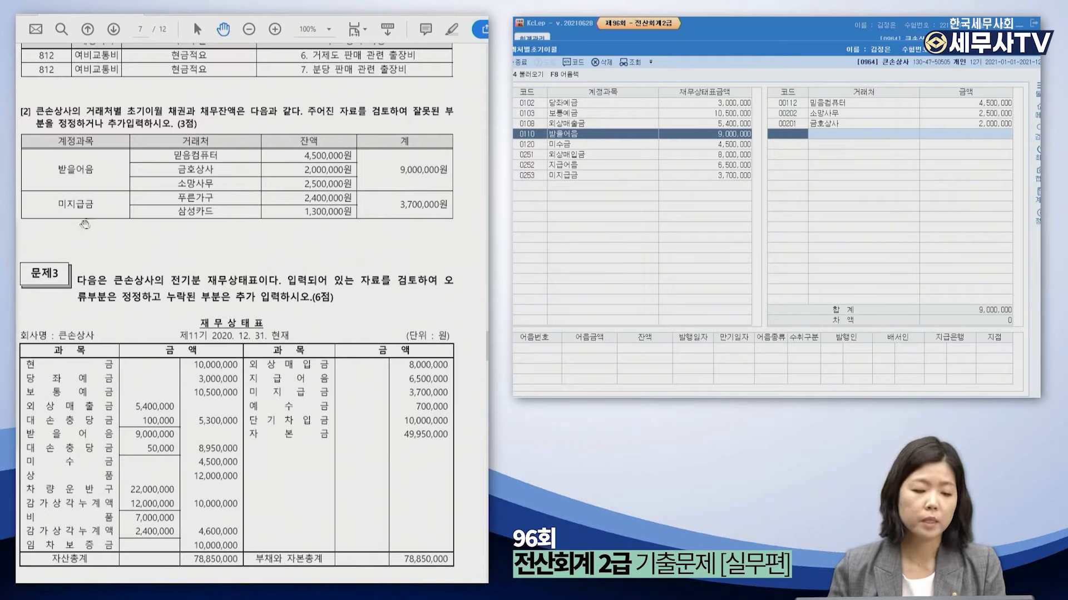
Change 푸른가구's 미지급금 balance to 2,400,000 and close the window.
click(595, 176)
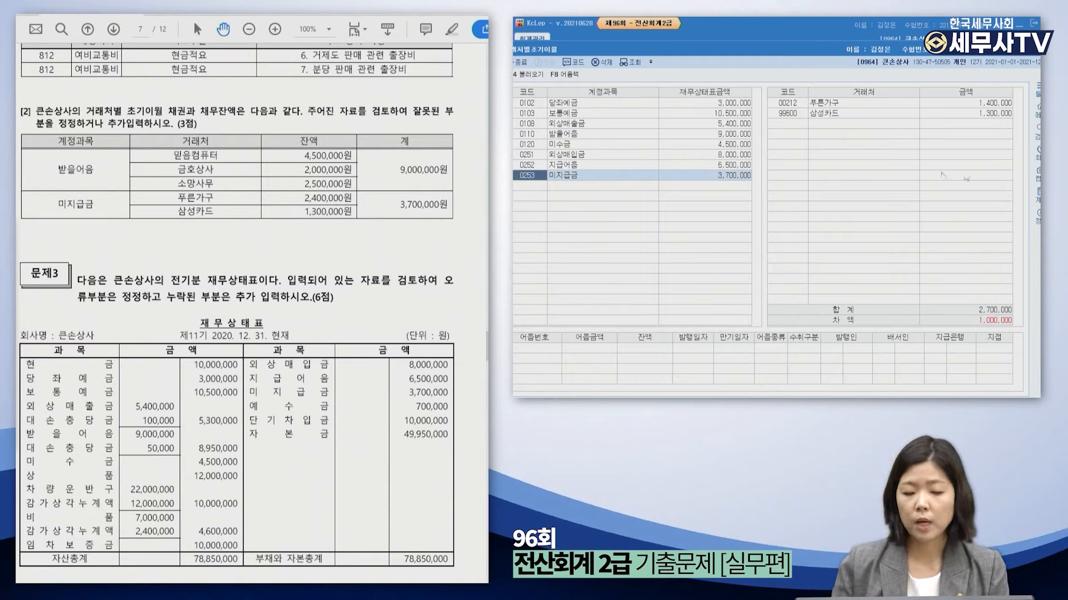
click(871, 106)
click(871, 106)
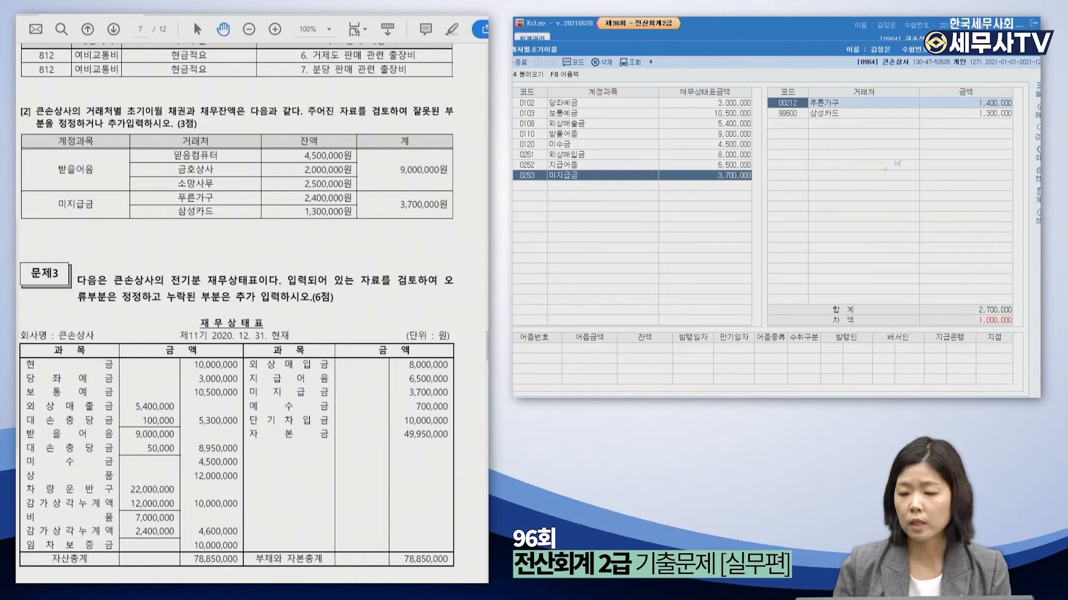
click(961, 106)
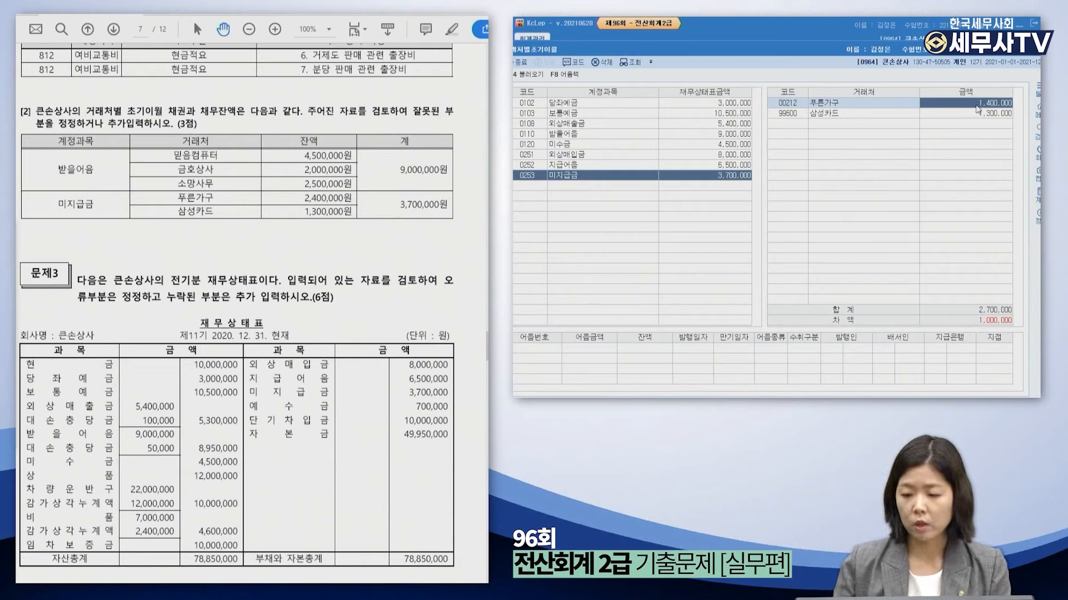
text(2,400,000)
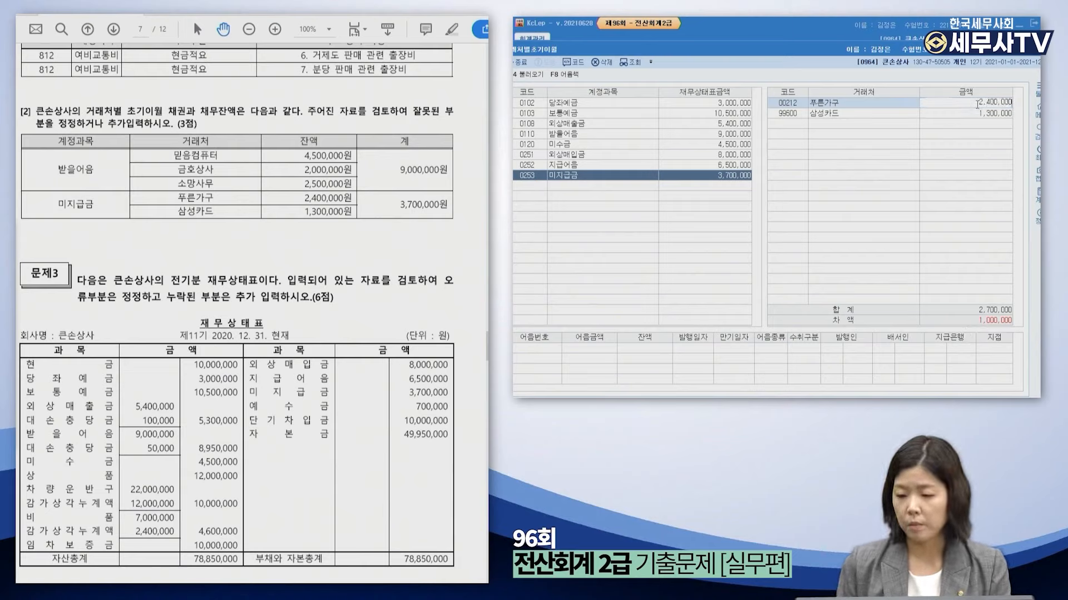
key(Return)
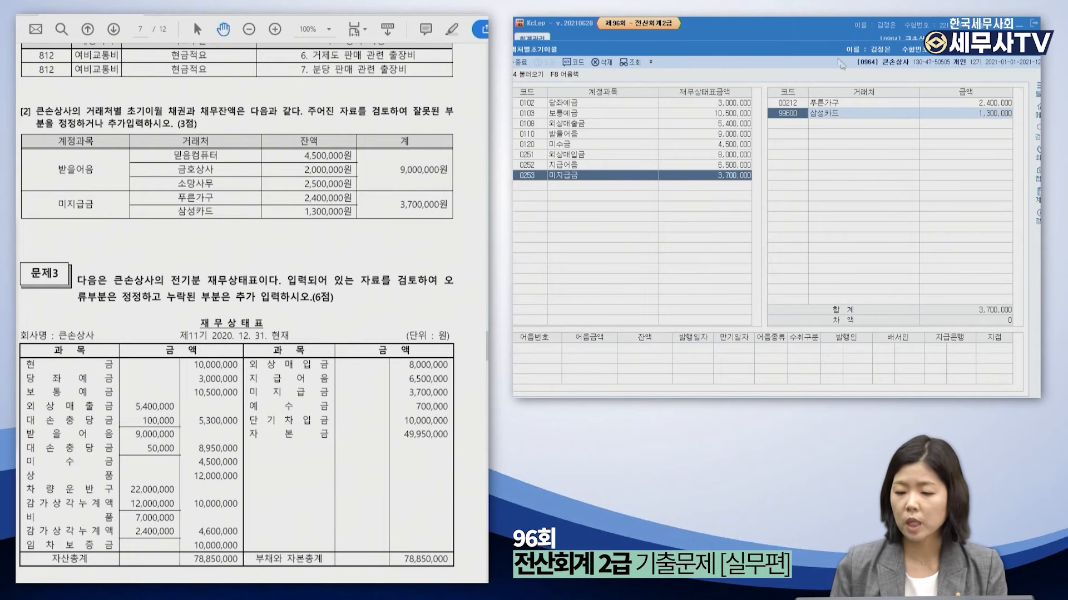
drag(832, 50, 803, 56)
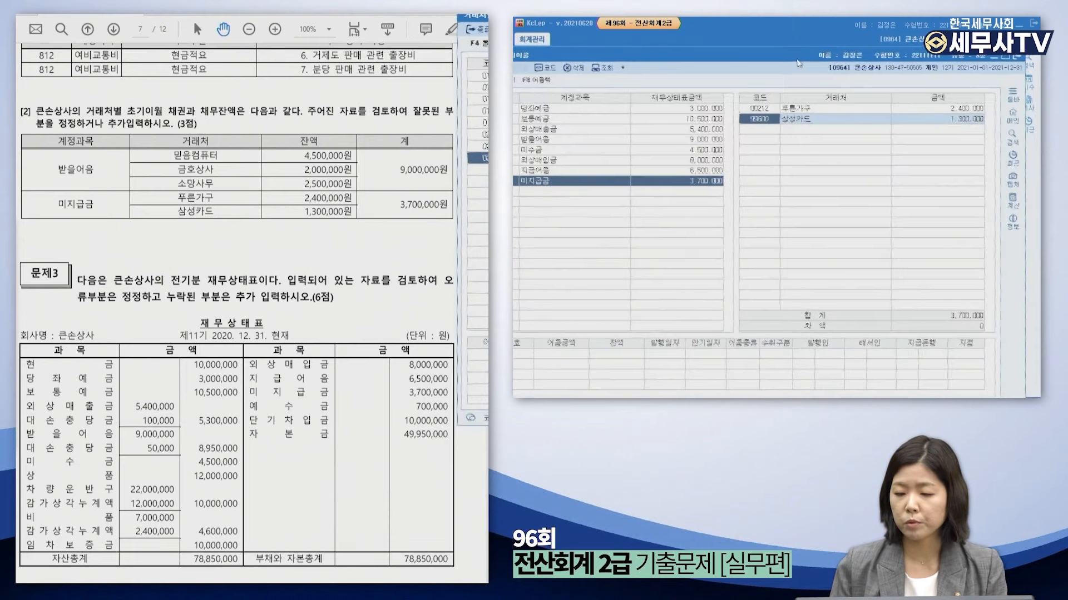
click(1015, 58)
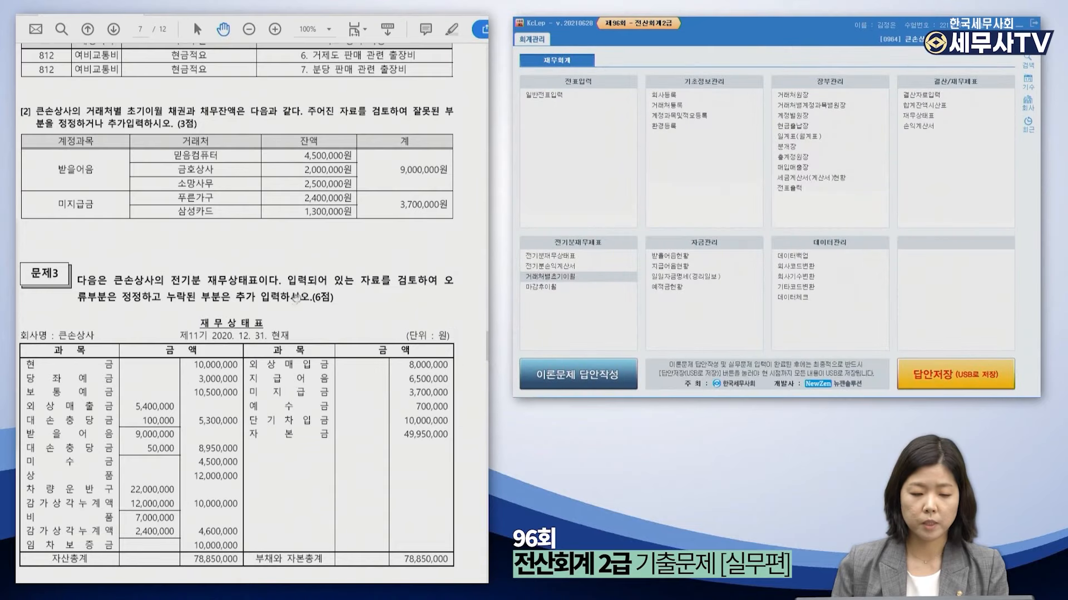
click(284, 394)
drag(285, 394, 290, 339)
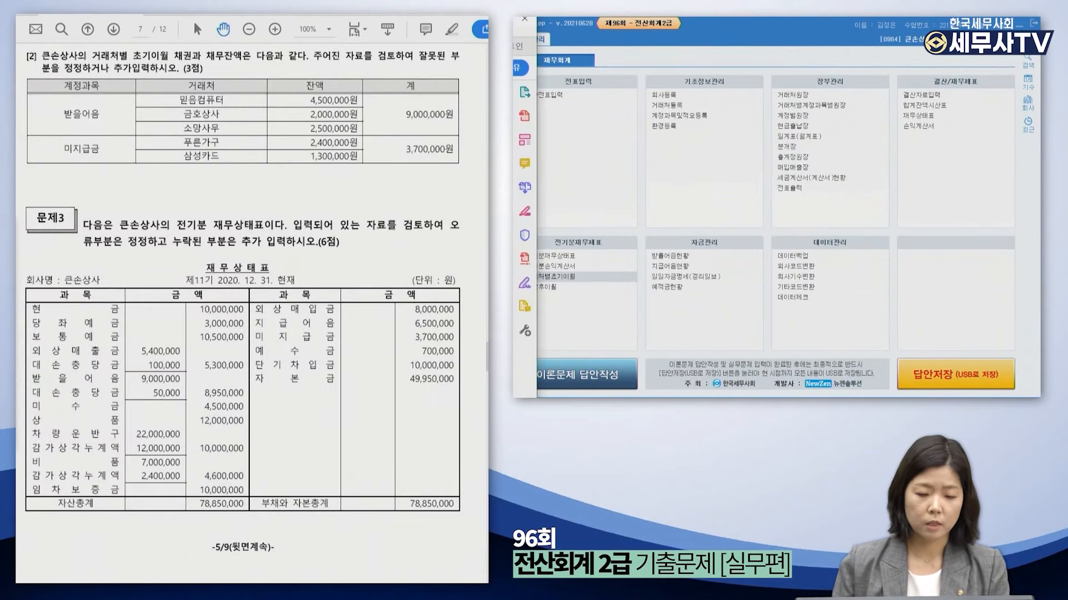
click(669, 203)
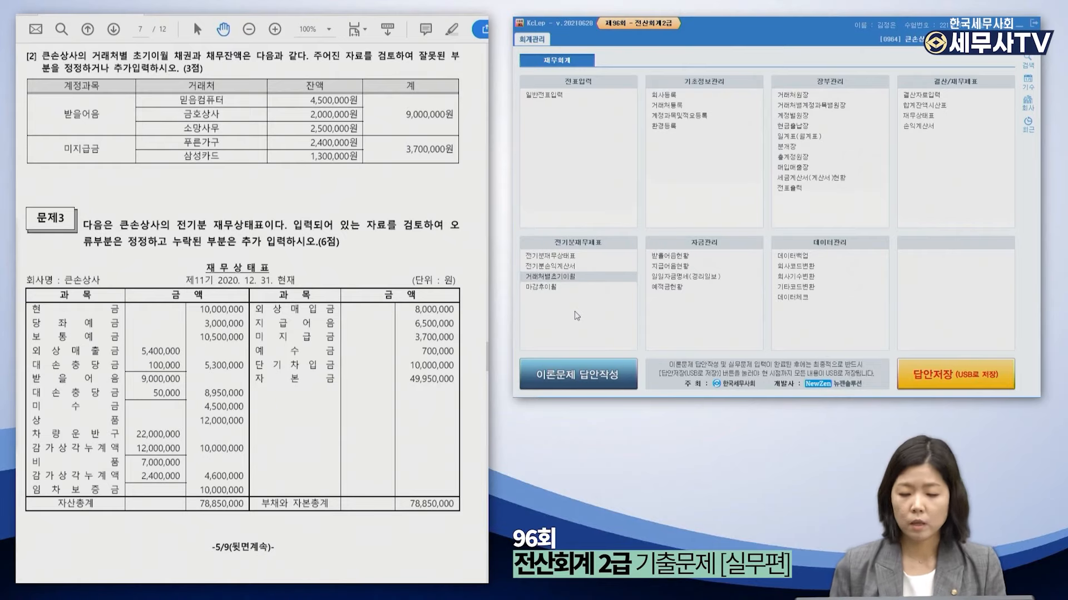
click(551, 256)
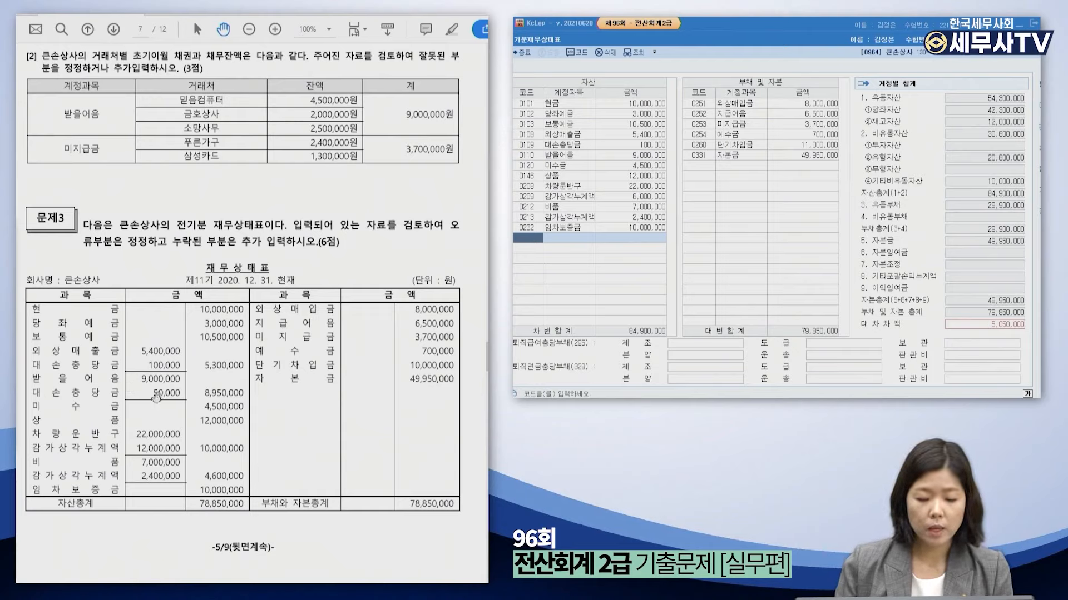
Add a 0111 대손충당금 asset row of 50,000 below 임차보증금 in the prior-year balance sheet.
click(584, 157)
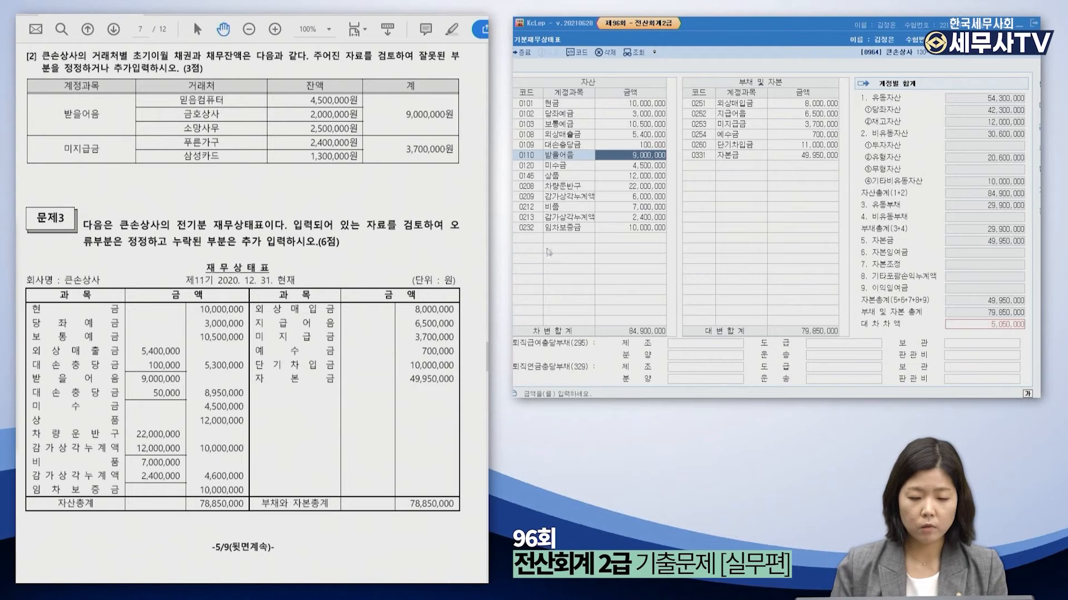
click(532, 238)
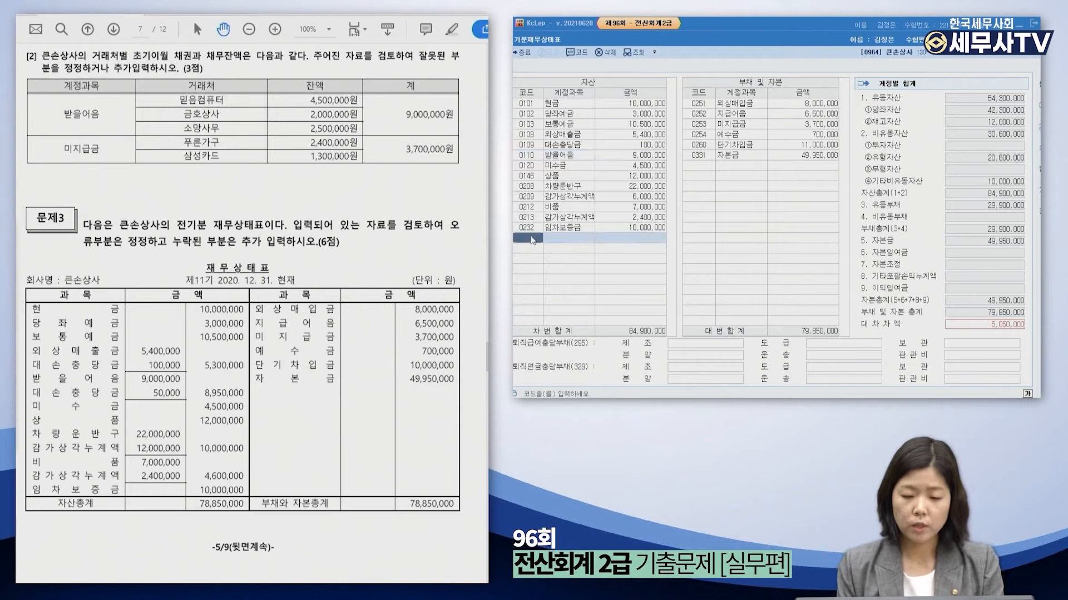
text(ㄷㅐ손충)
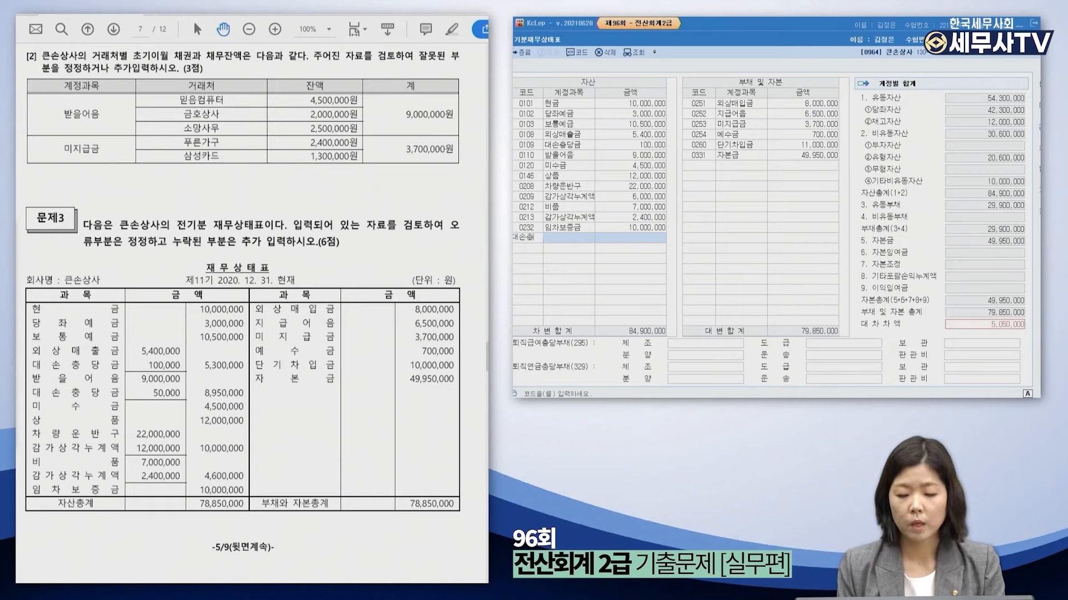
key(Return)
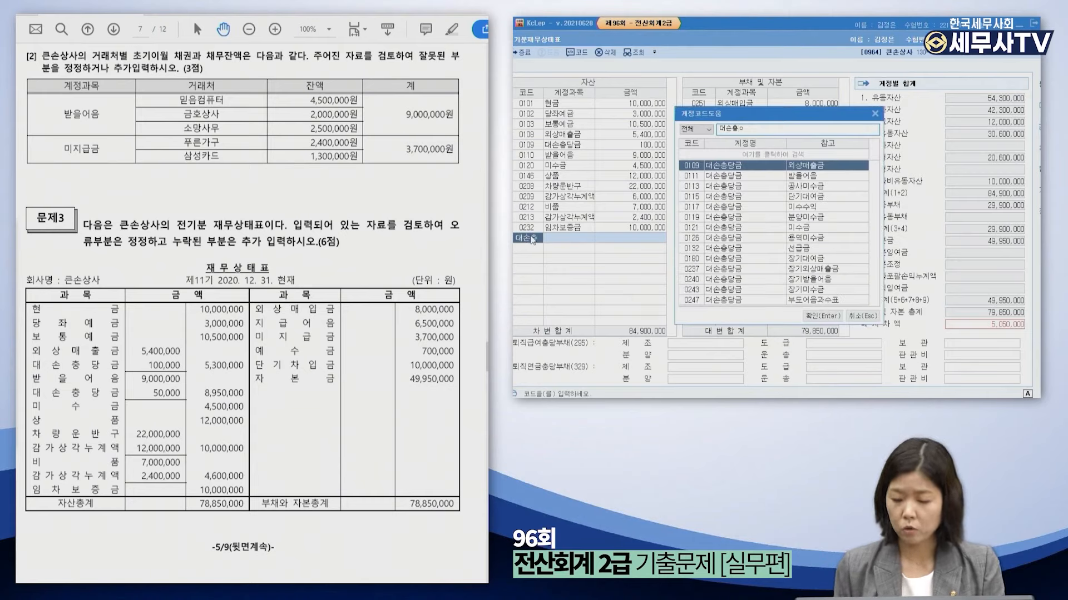
key(Down)
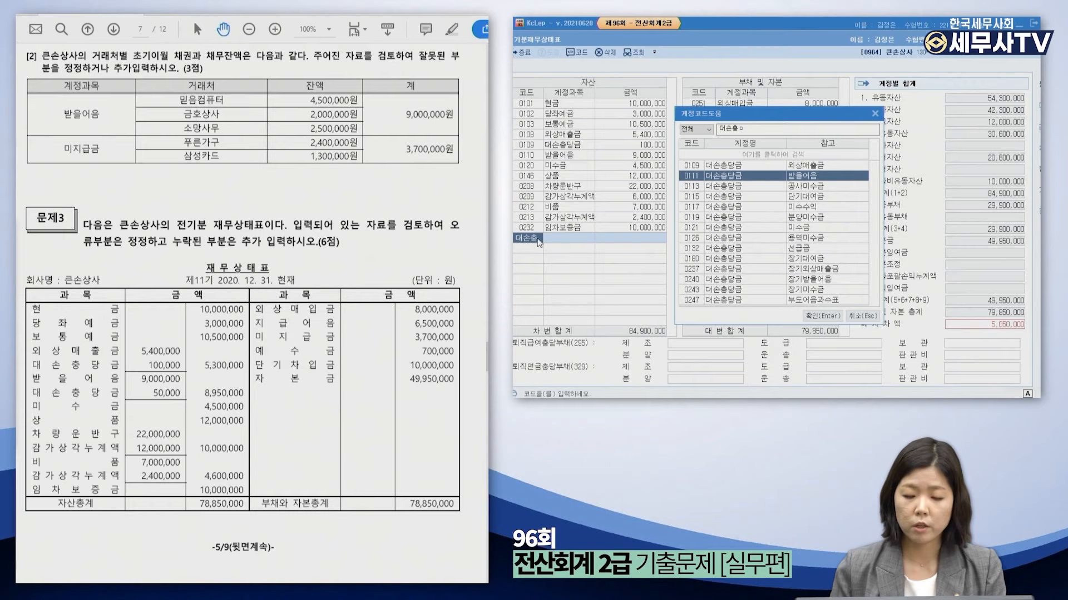
key(Escape)
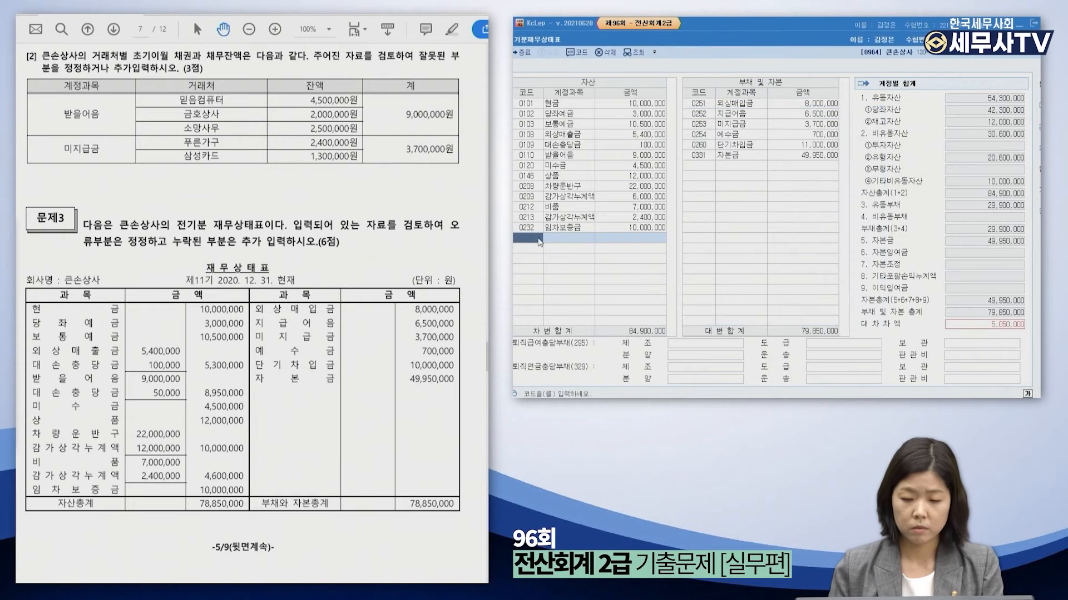
text(받으을어음)
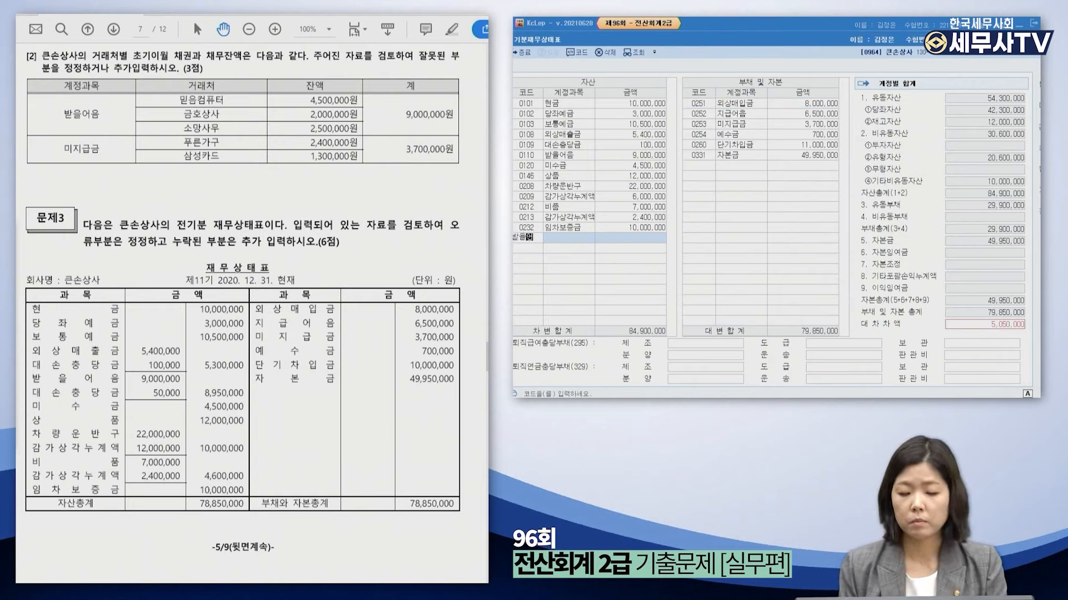
key(Return)
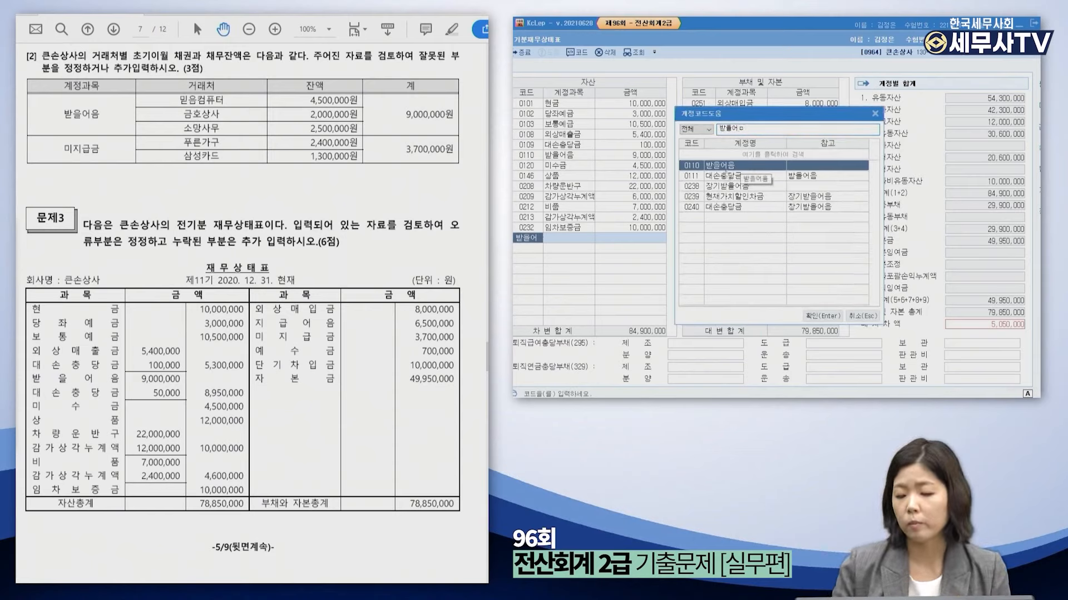
click(726, 175)
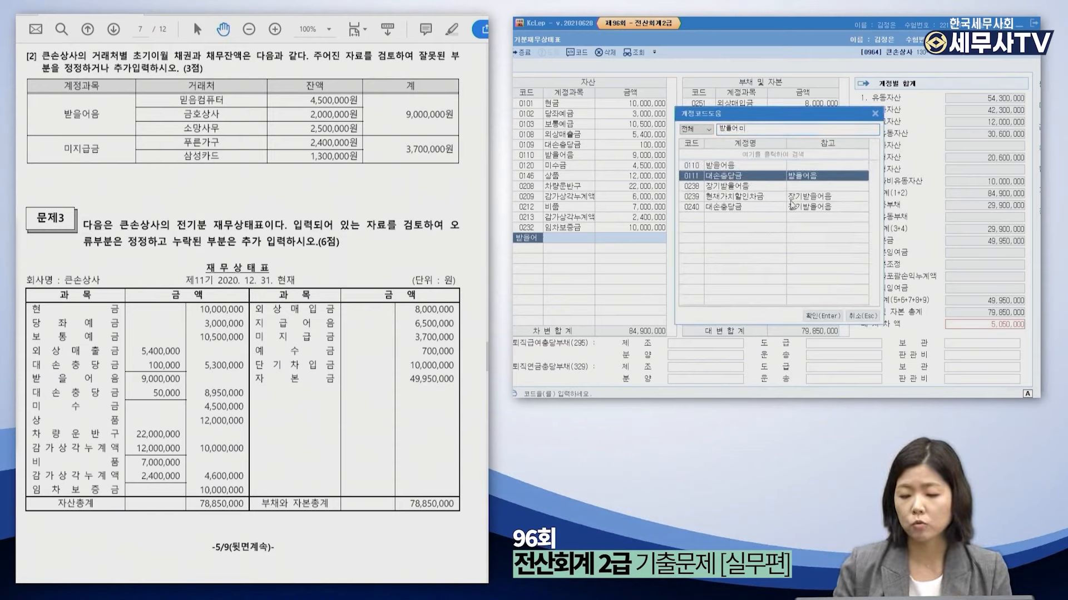
double_click(766, 177)
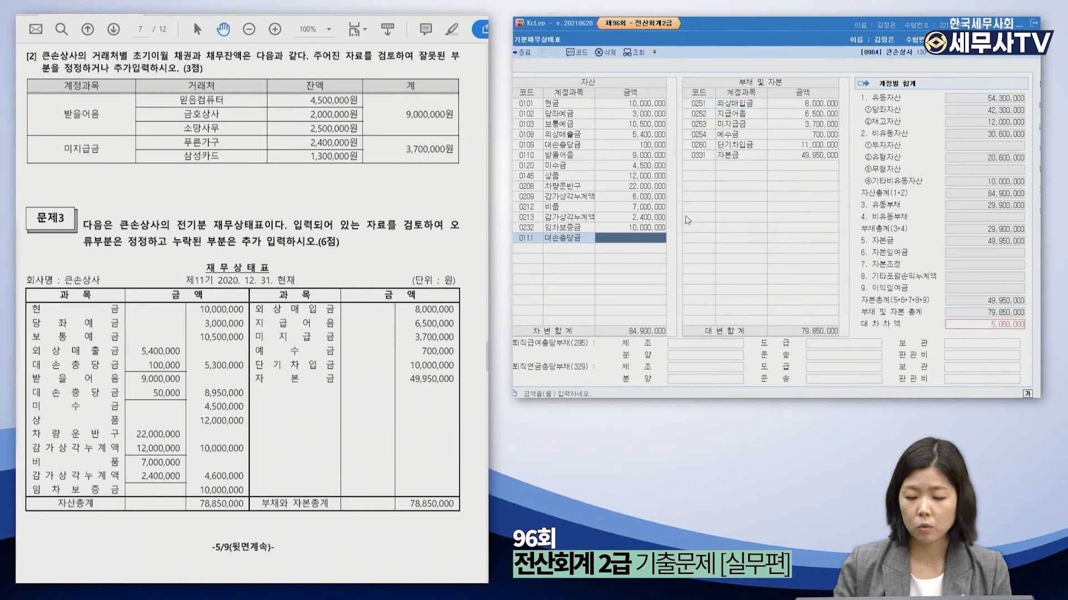
text(50000)
key(Return)
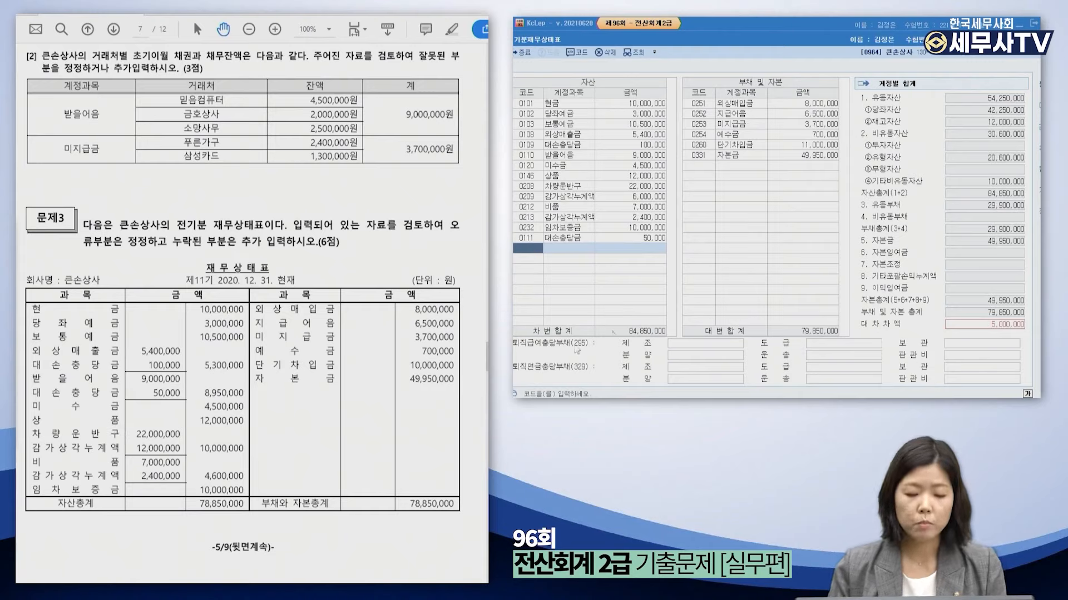
click(660, 188)
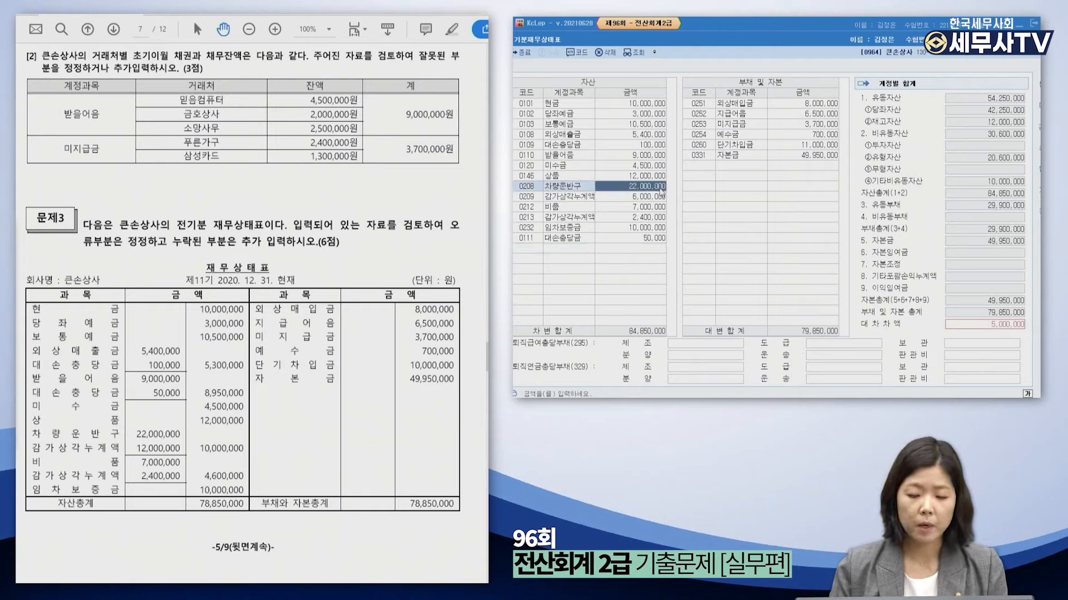
Correct 감가상각누계액 to 12,000,000 and 단기차입금 to 10,000,000 so both sides total 78,850,000.
click(643, 198)
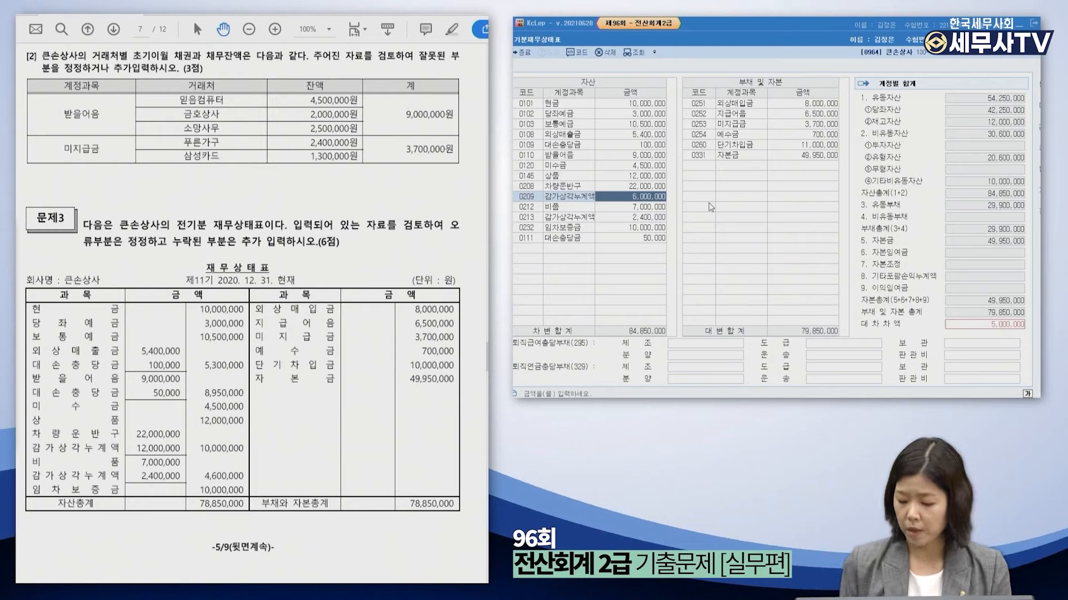
text(12000000)
key(Return)
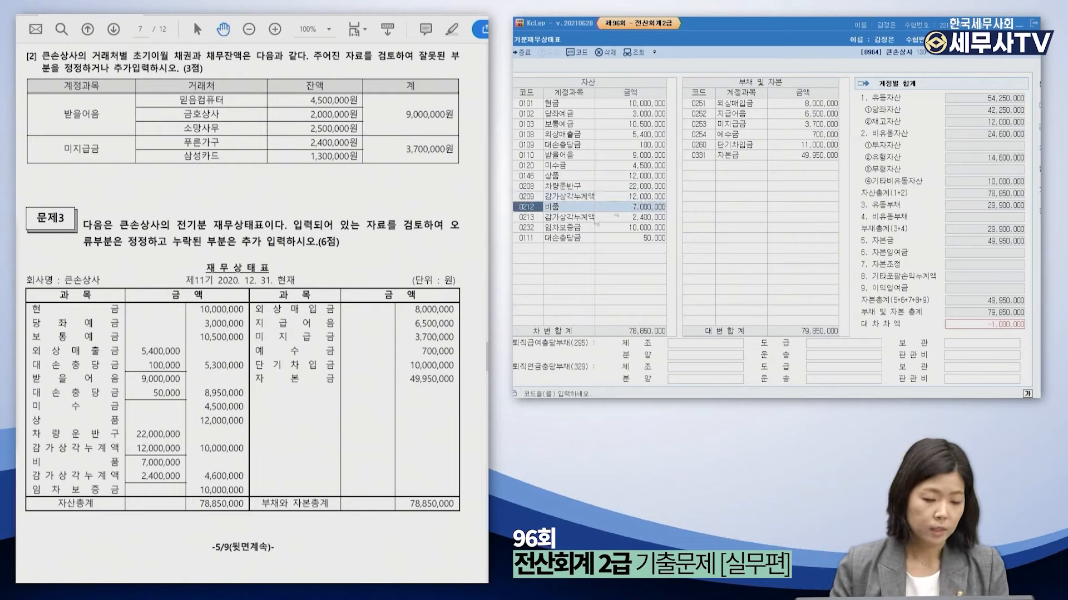
click(585, 238)
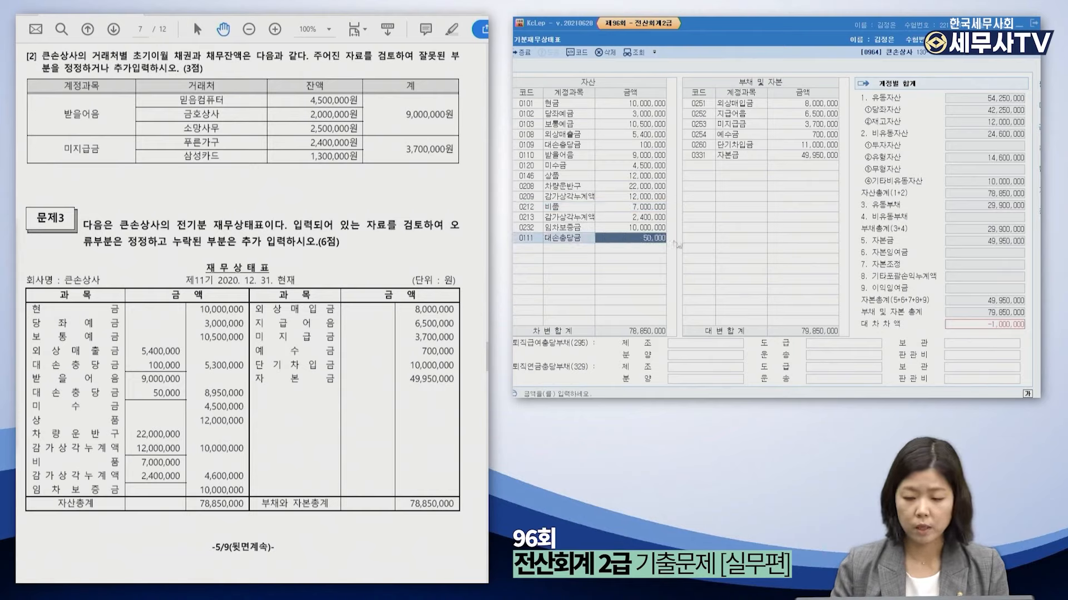
click(751, 107)
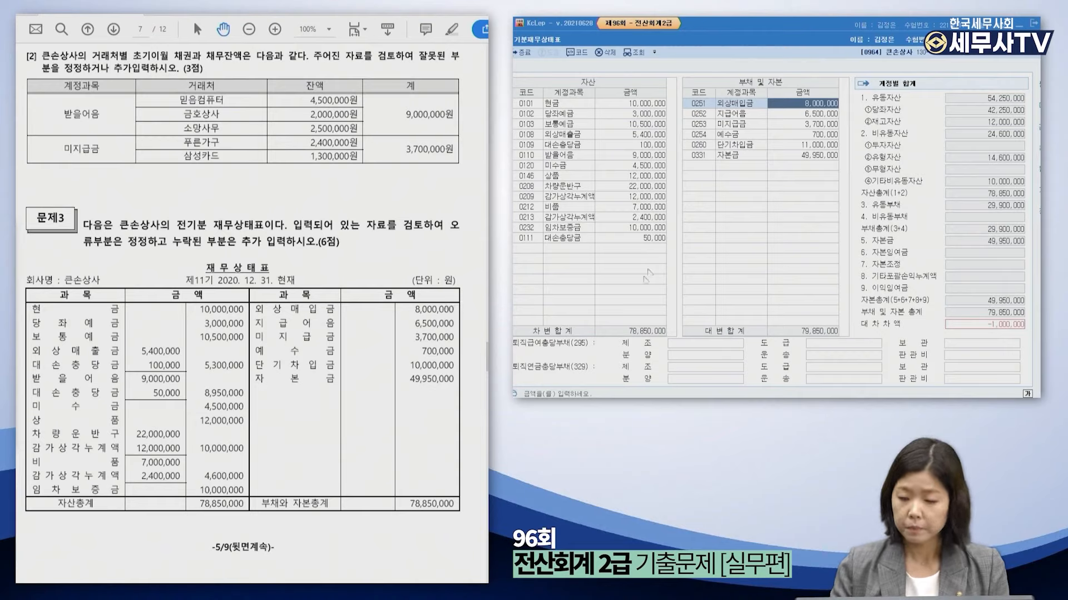
click(750, 147)
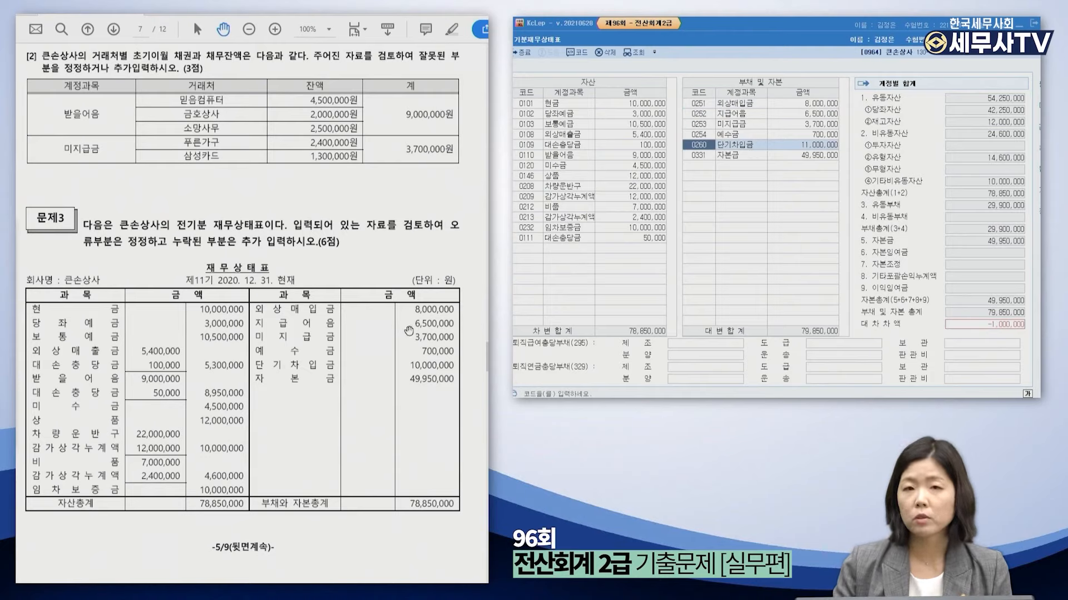
click(806, 146)
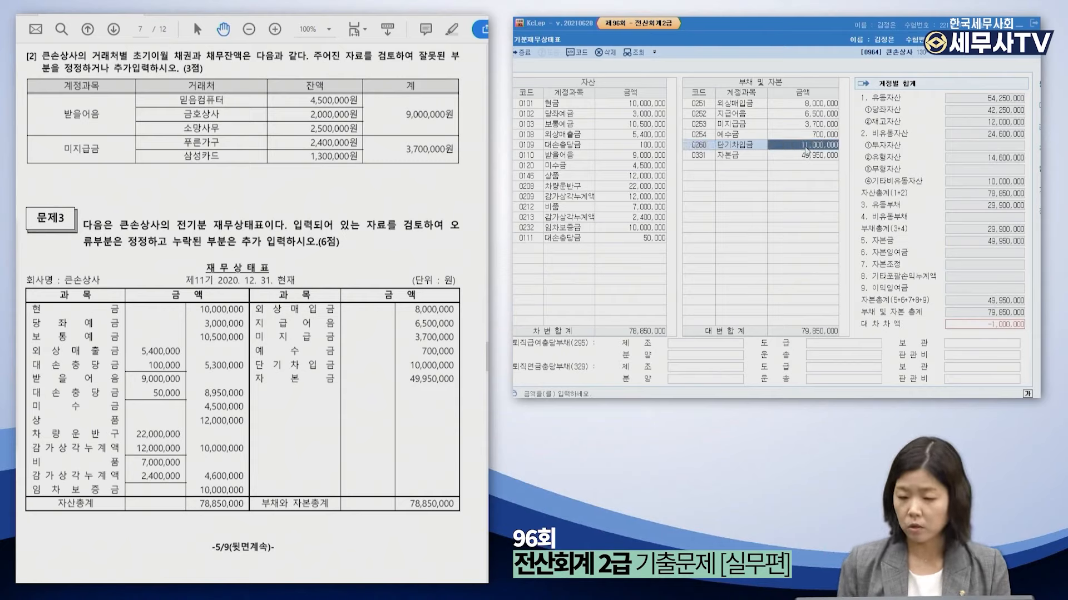
text(10000000)
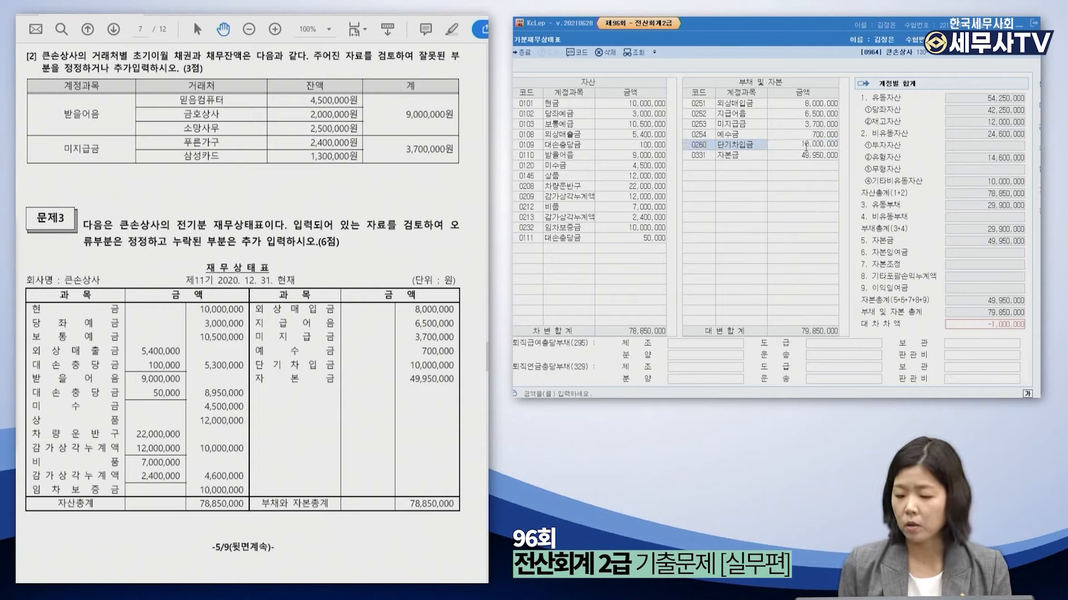
key(Return)
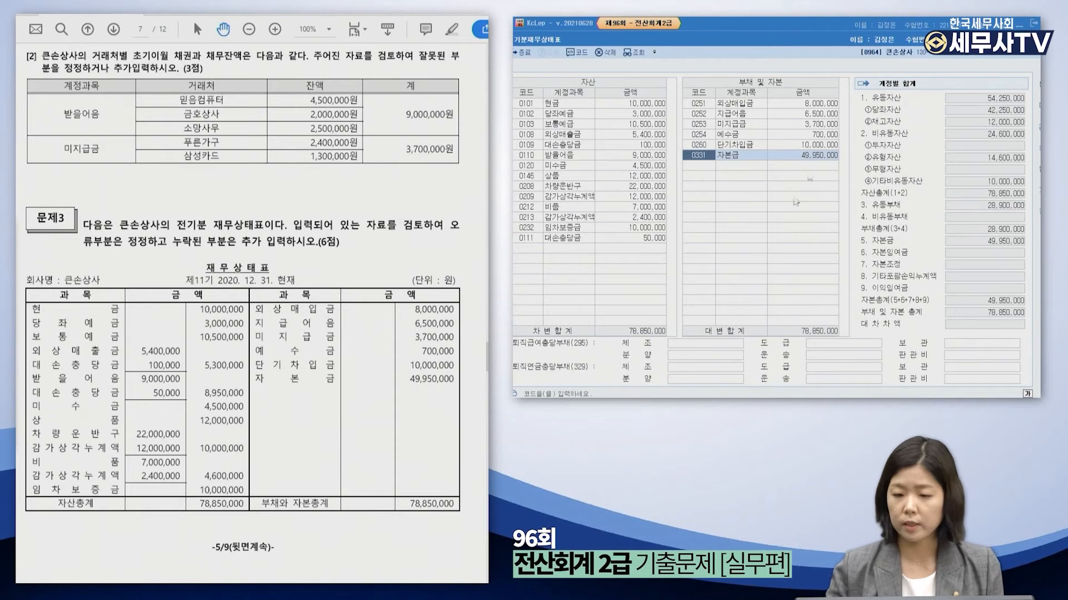
drag(830, 43, 739, 63)
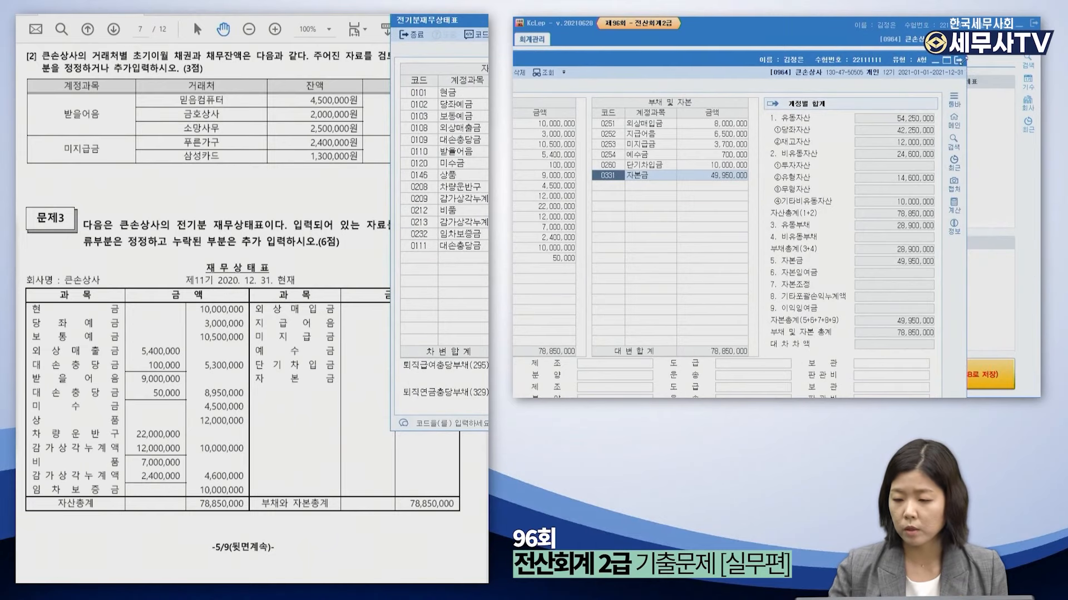
Close the prior-year balance sheet and bring Problem 4's transactions on page 8 into view.
click(962, 63)
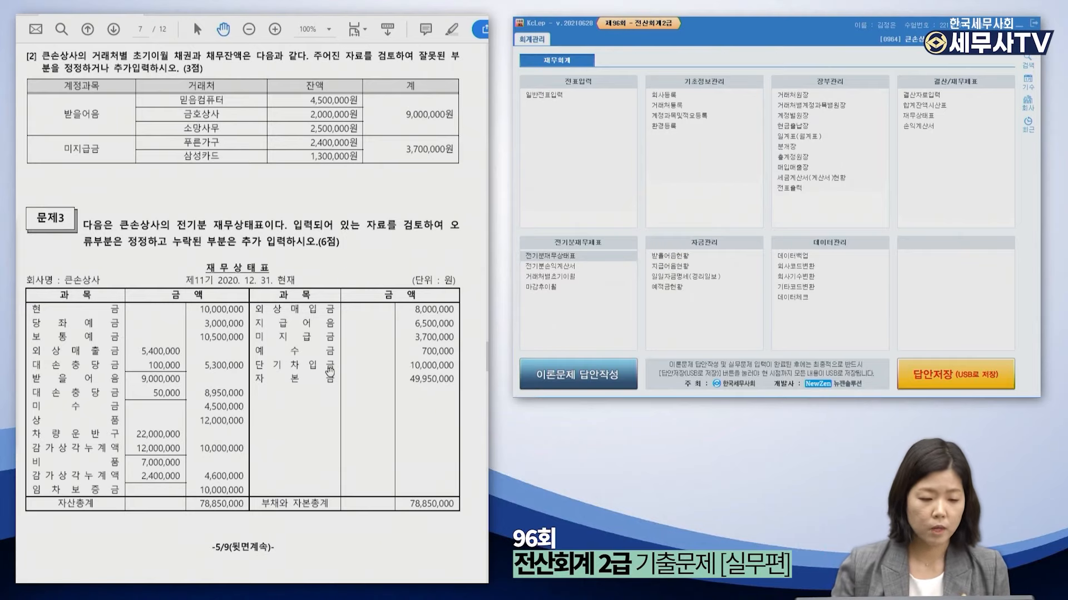
scroll(250, 367, down, 5)
scroll(250, 367, down, 1)
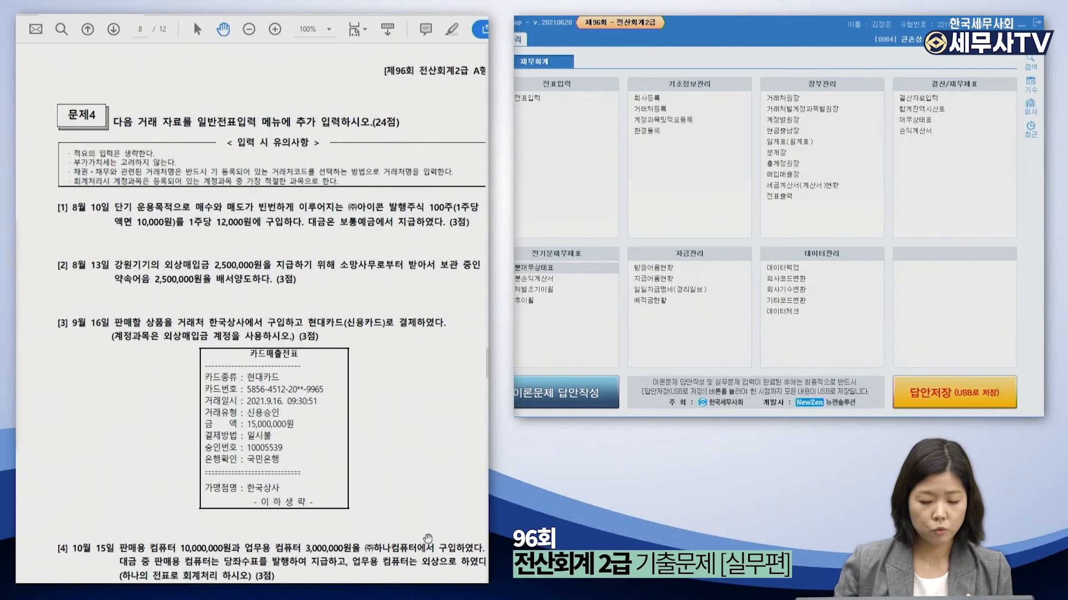
scroll(252, 311, right, 2)
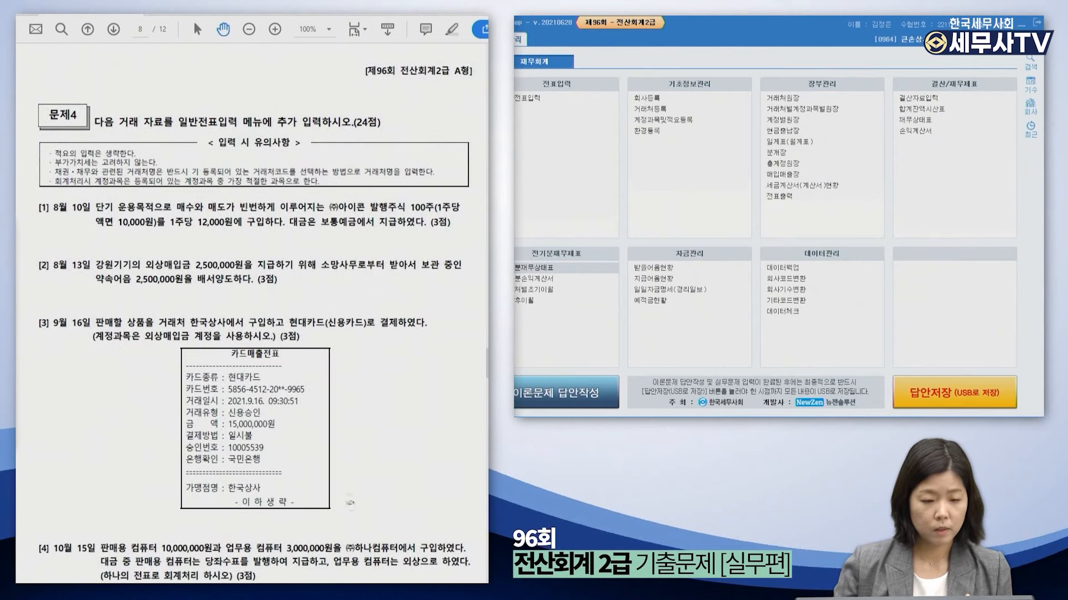
scroll(326, 457, down, 3)
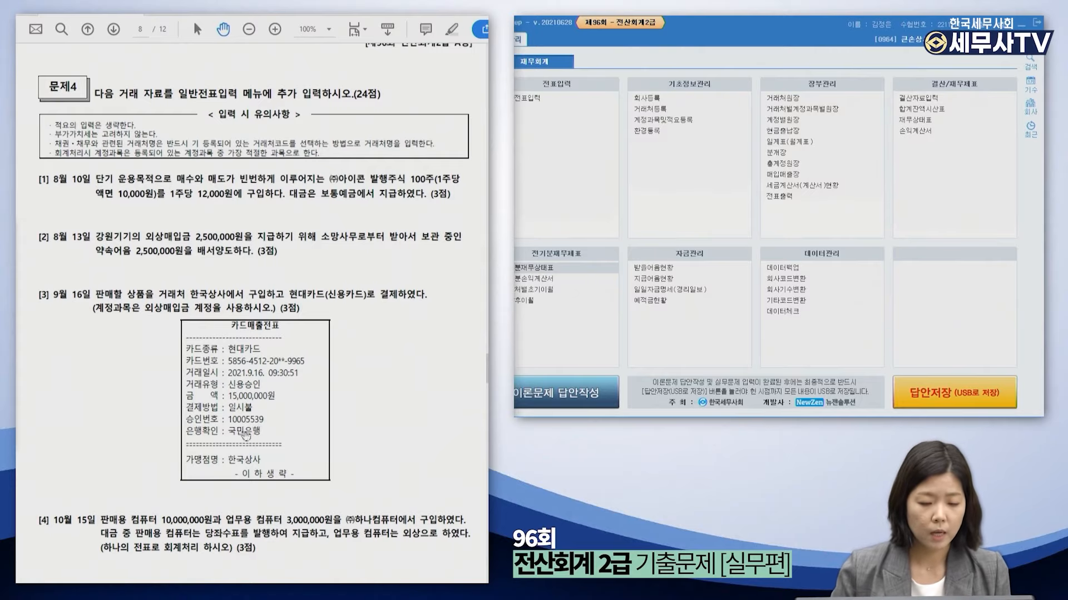
drag(245, 431, 215, 313)
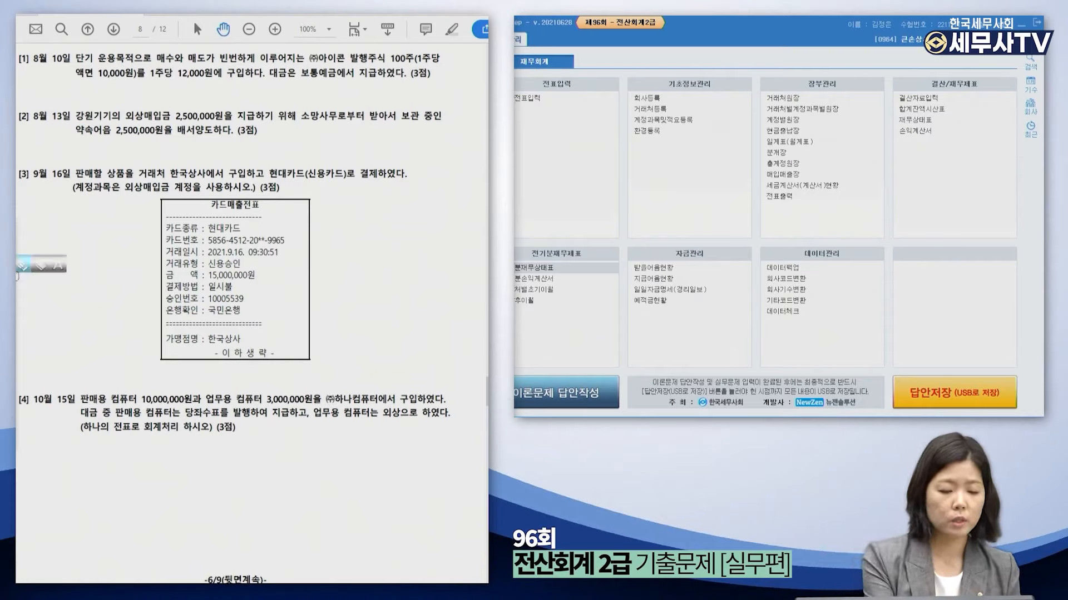
mouse_move(17, 271)
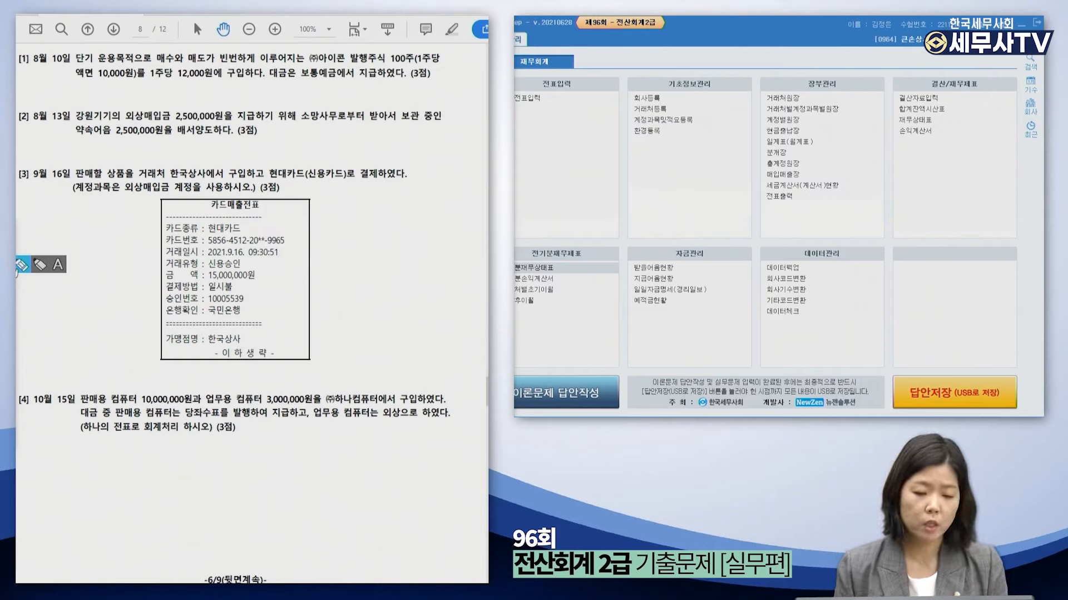
Write debit and credit markers under question 1 and underline 단기 운용목적.
click(17, 272)
mouse_move(62, 85)
mouse_down()
mouse_move(60, 97)
mouse_move(70, 87)
mouse_up()
drag(66, 90, 72, 95)
drag(75, 87, 74, 95)
drag(76, 89, 80, 95)
drag(256, 86, 255, 98)
drag(259, 89, 270, 97)
drag(270, 92, 275, 97)
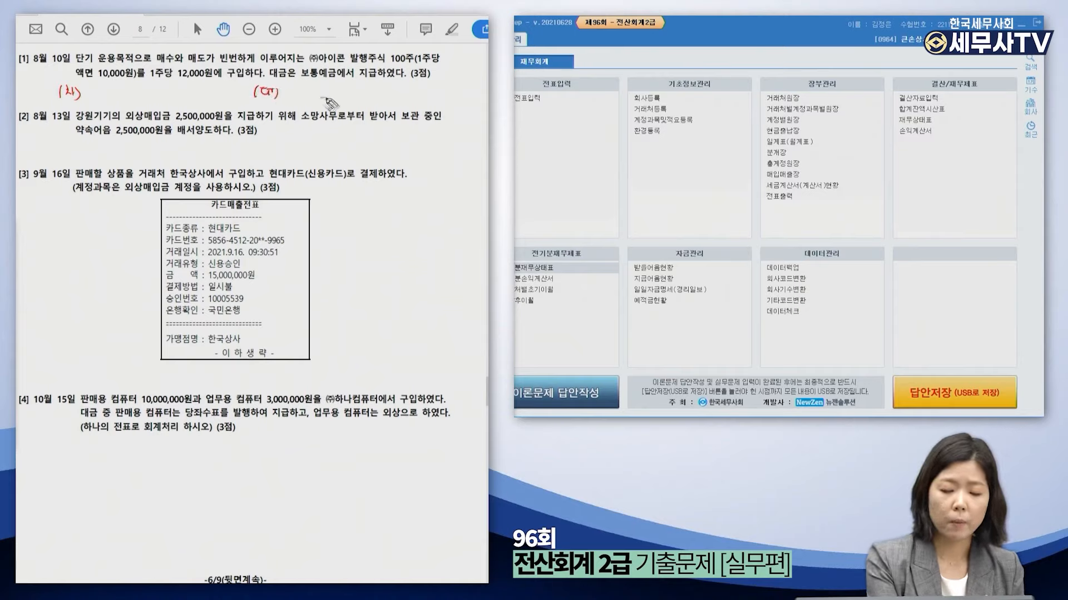
drag(76, 65, 136, 66)
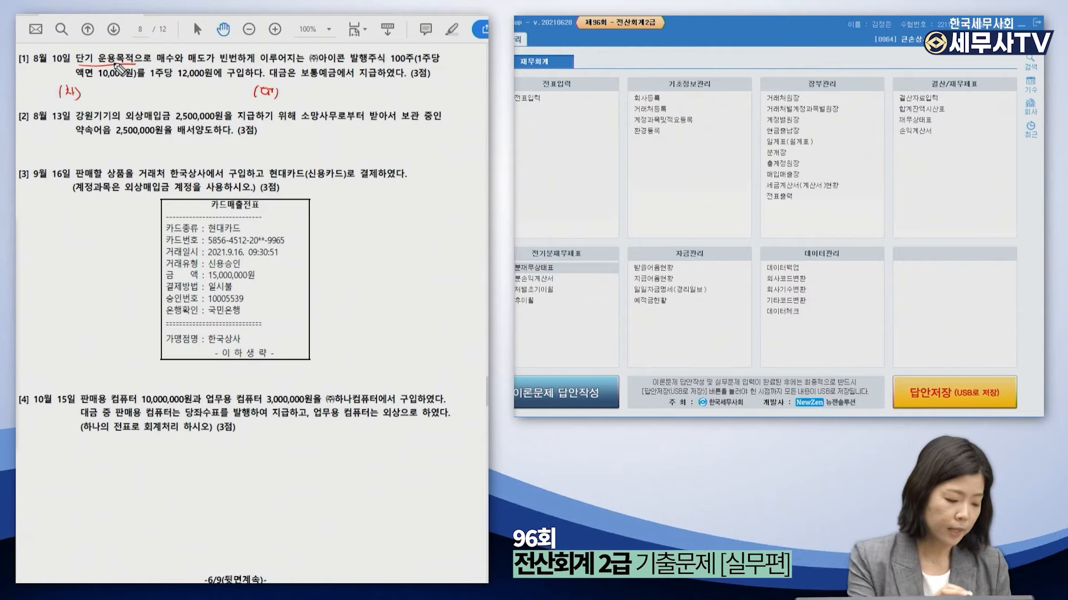
Write 단기매매증권 as the debit account and note the 100×12,000 cost calculation.
drag(85, 89, 146, 96)
drag(407, 54, 404, 68)
drag(151, 81, 216, 86)
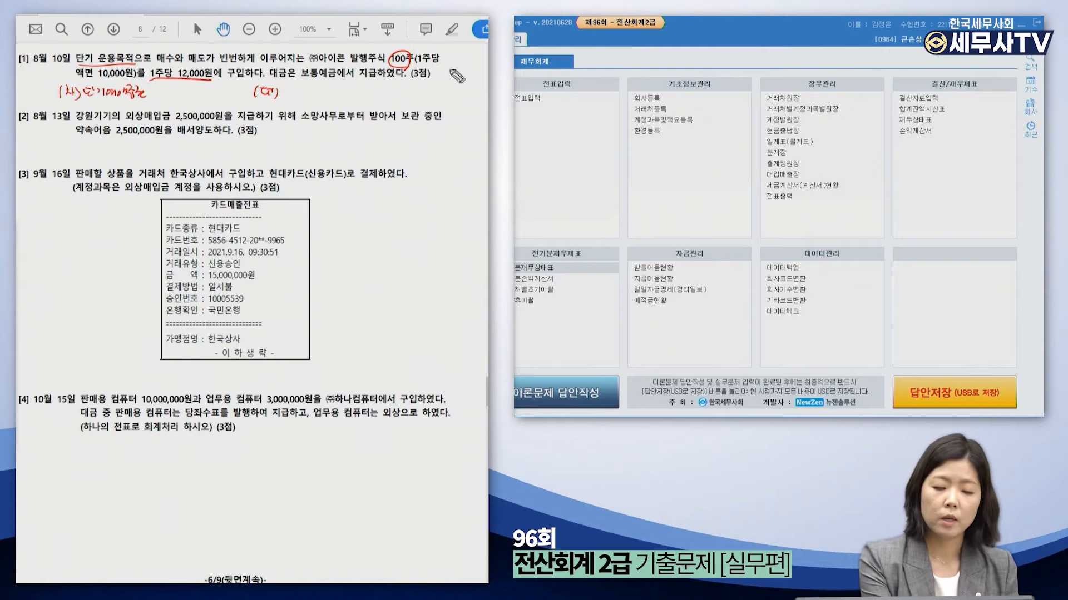
drag(431, 68, 435, 70)
drag(439, 69, 439, 69)
mouse_move(444, 69)
mouse_down()
mouse_move(479, 69)
mouse_move(445, 76)
mouse_up()
drag(437, 80, 446, 80)
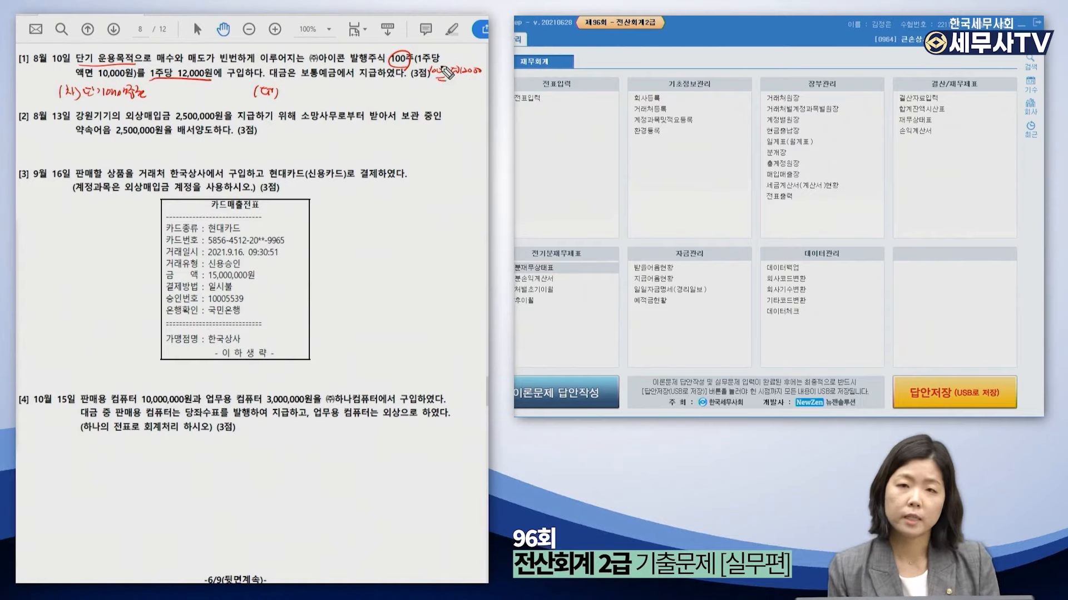
drag(451, 88, 485, 88)
Write the 1,200,000 amount and 보통예금 as the credit account.
mouse_move(170, 87)
mouse_down()
mouse_move(169, 97)
mouse_move(236, 95)
mouse_up()
mouse_move(301, 82)
mouse_down()
mouse_move(336, 82)
mouse_move(295, 101)
mouse_move(399, 90)
mouse_up()
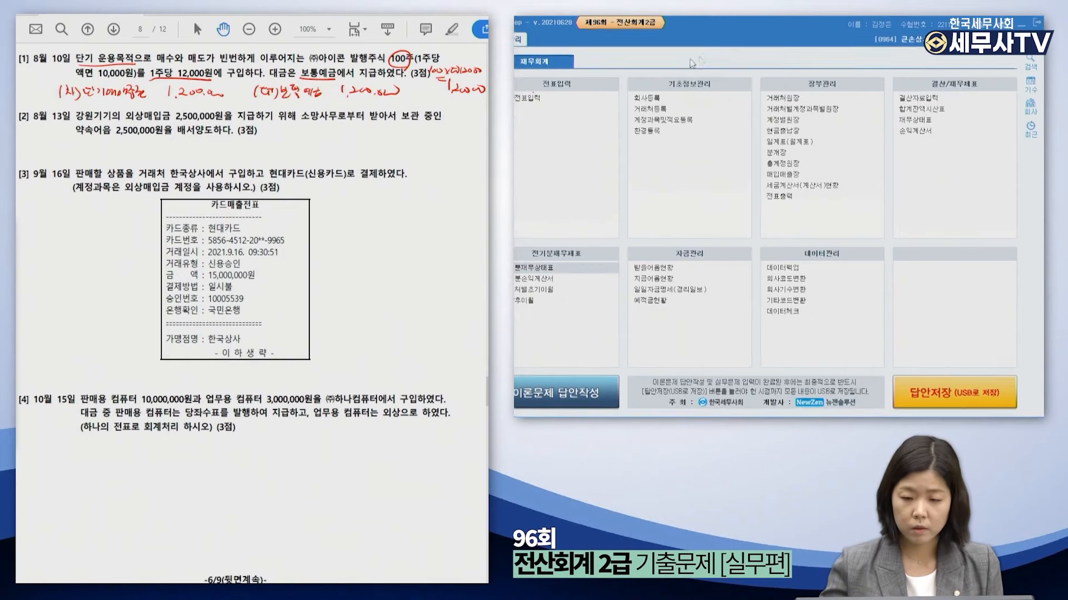
click(553, 96)
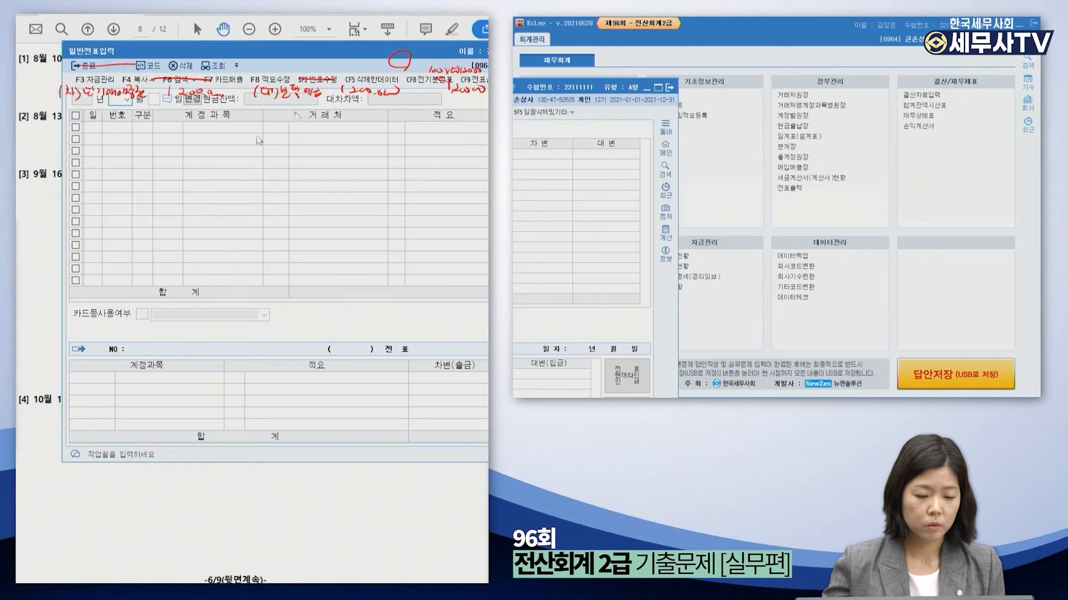
Start an 08-10 journal entry debiting 단기매매증권 1,200,000.
drag(337, 54, 753, 53)
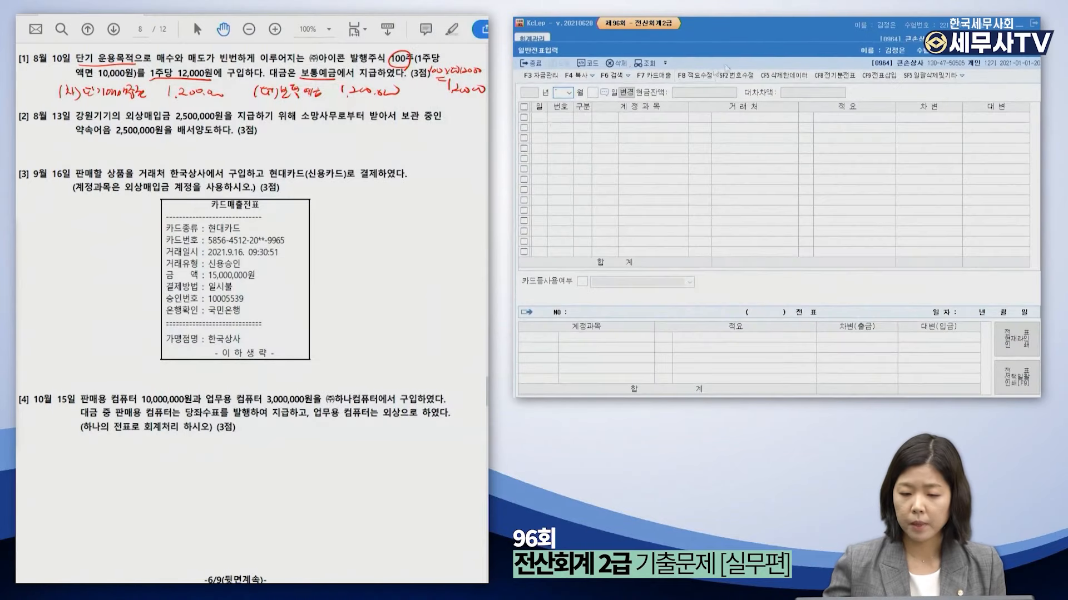
key(Return)
text(10)
key(Return)
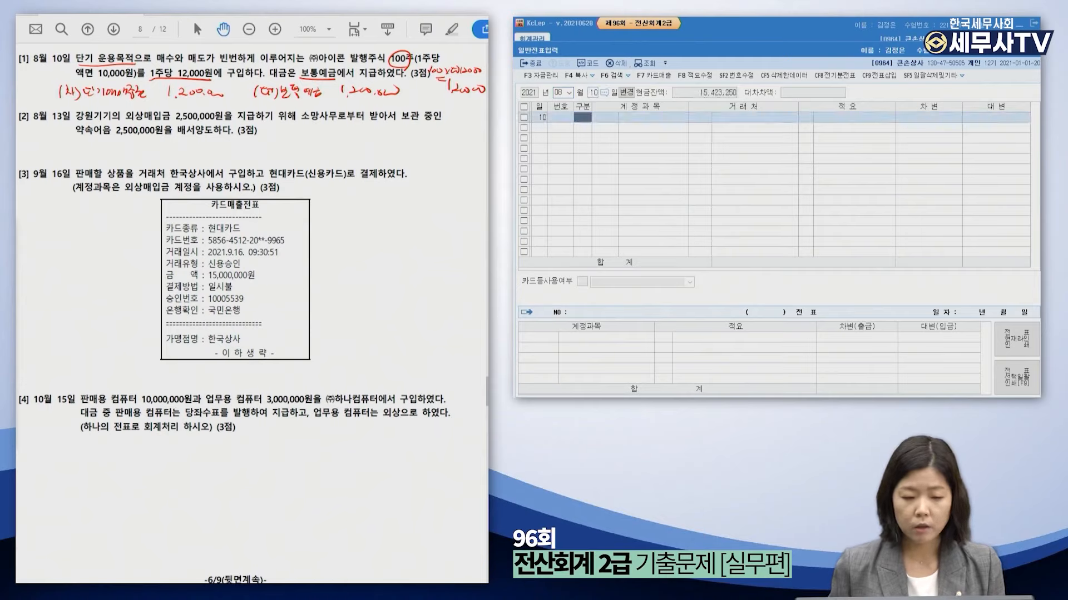
text(3)
key(Return)
text(ㄷㄴ)
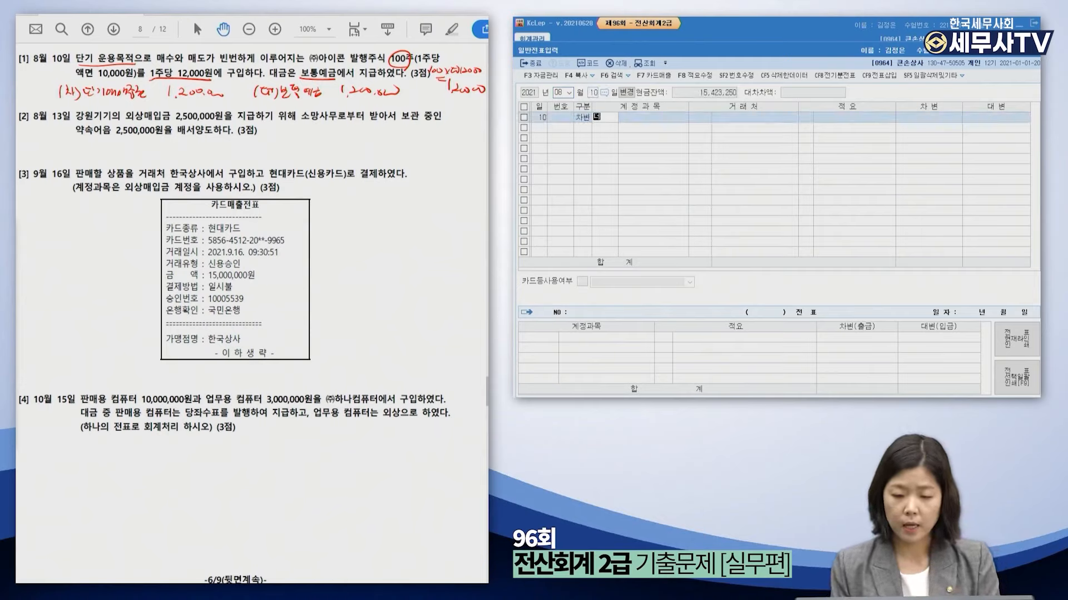
text(ㅏㄴㄱㅣㅁㅐ)
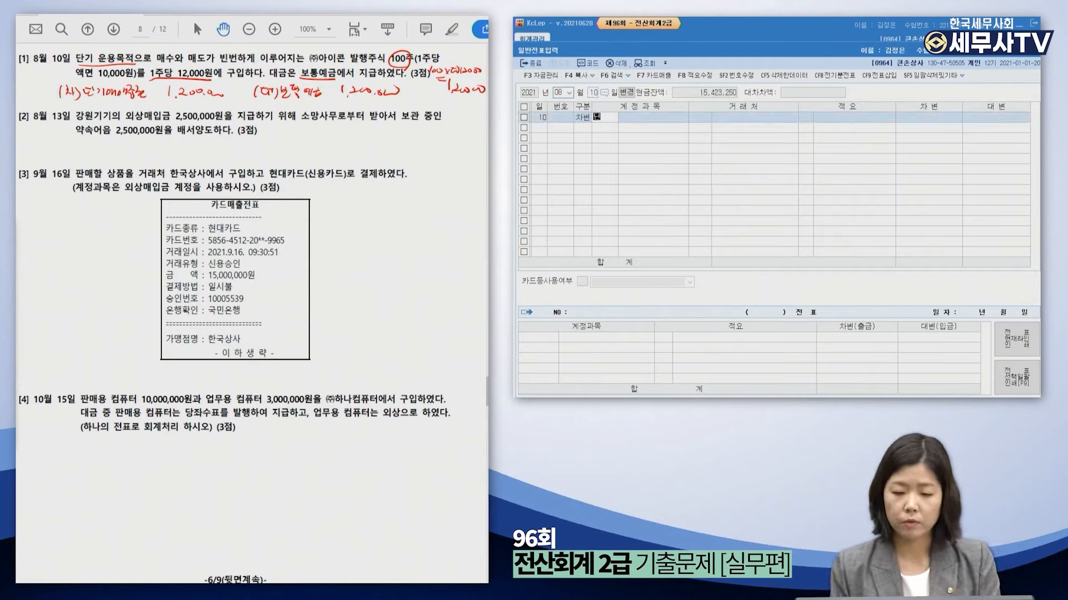
key(Return)
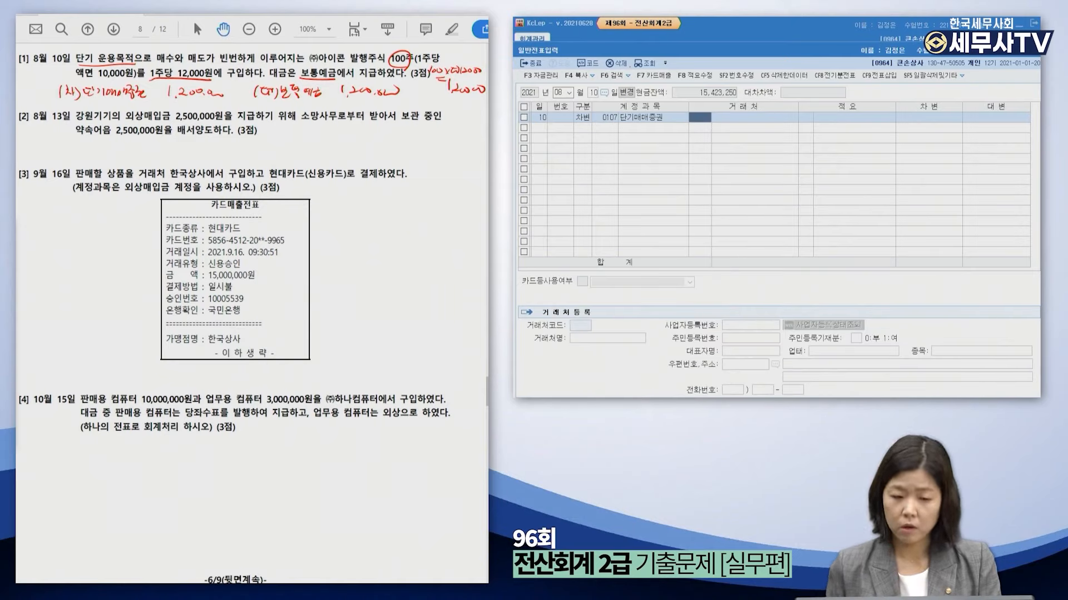
key(Return)
key(Return)
text(1,200,000)
Add the credit line to 보통예금, chosen from the account lookup.
key(Return)
text(4)
key(Return)
text(보통예)
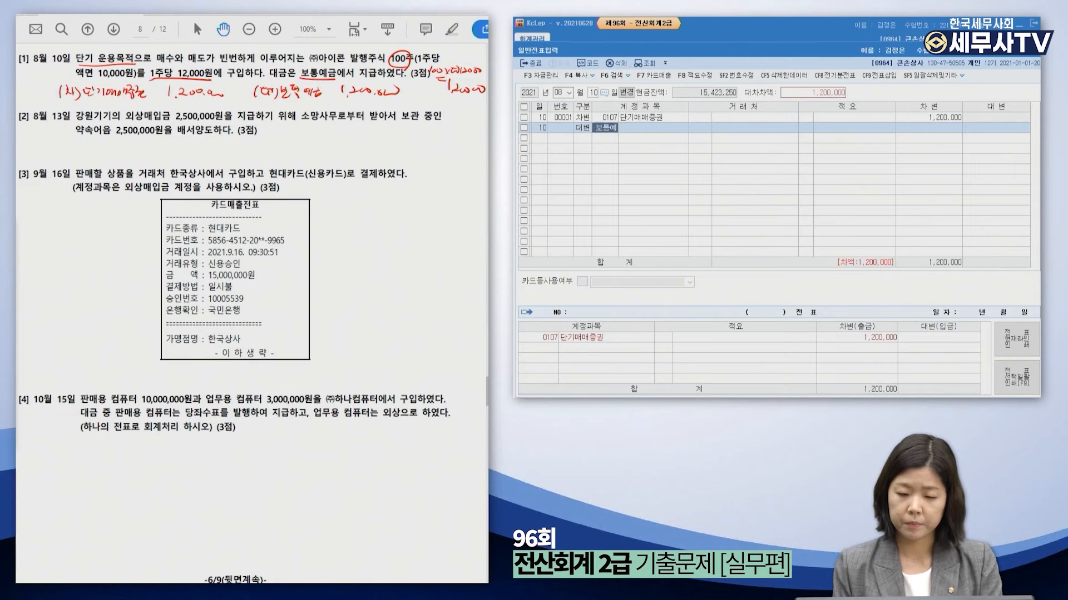
key(Return)
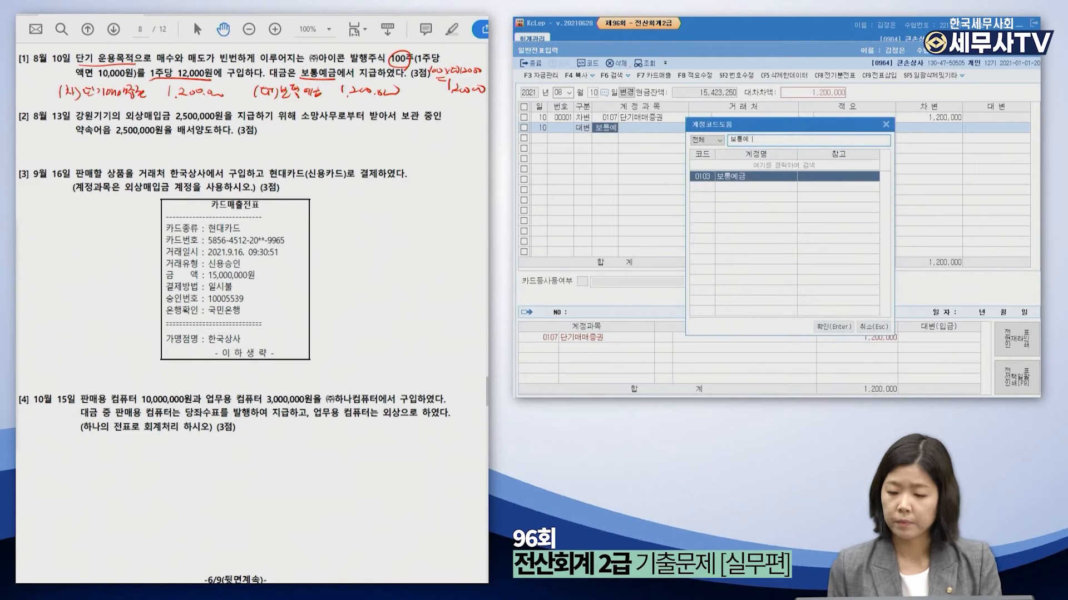
key(Return)
key(Return)
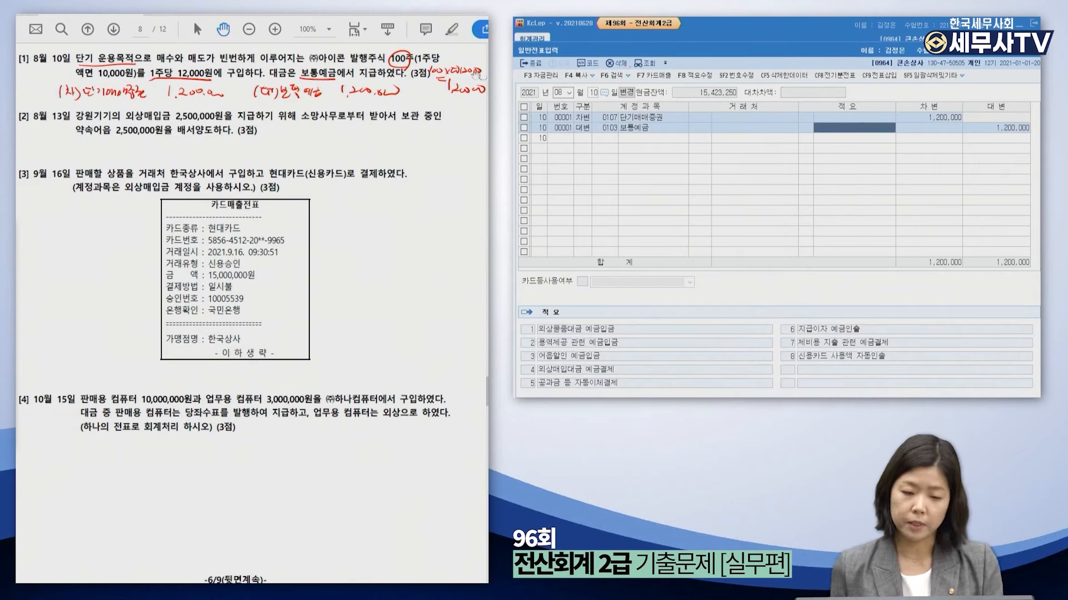
Underline 외상매입금 in problem 2 and write debit 외상매입금, credit 받을어음, 2,500,000.
click(143, 266)
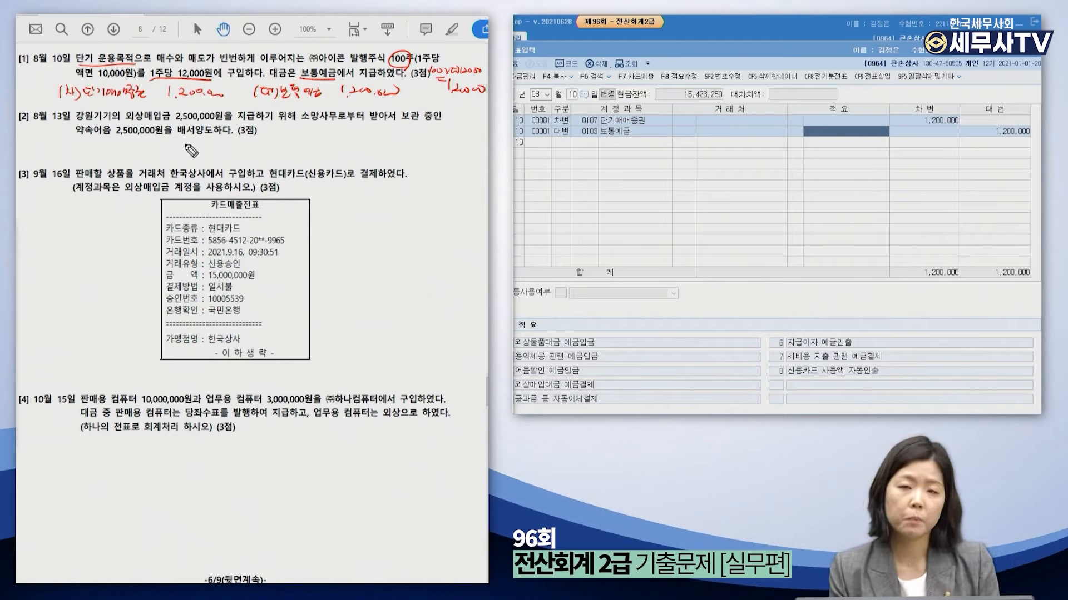
drag(51, 139, 49, 151)
drag(55, 143, 60, 148)
drag(63, 141, 64, 148)
drag(69, 139, 68, 150)
mouse_move(288, 144)
mouse_down()
mouse_move(286, 154)
mouse_move(305, 154)
mouse_up()
drag(121, 122, 174, 121)
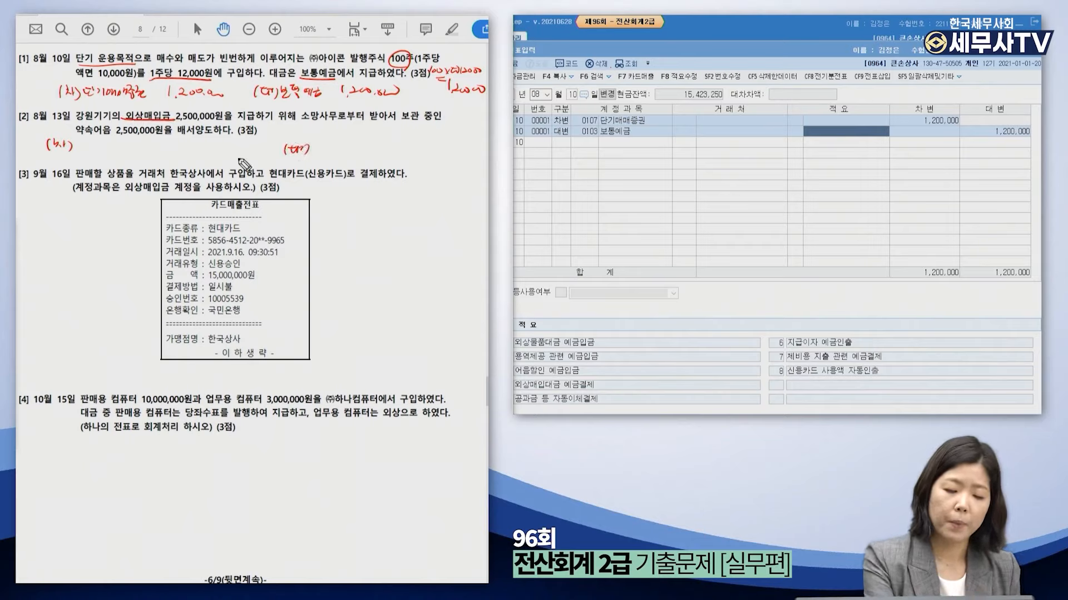
mouse_move(77, 144)
mouse_down()
mouse_move(98, 154)
mouse_move(226, 148)
mouse_up()
mouse_move(316, 145)
mouse_down()
mouse_move(333, 156)
mouse_move(380, 150)
mouse_up()
drag(383, 150, 442, 144)
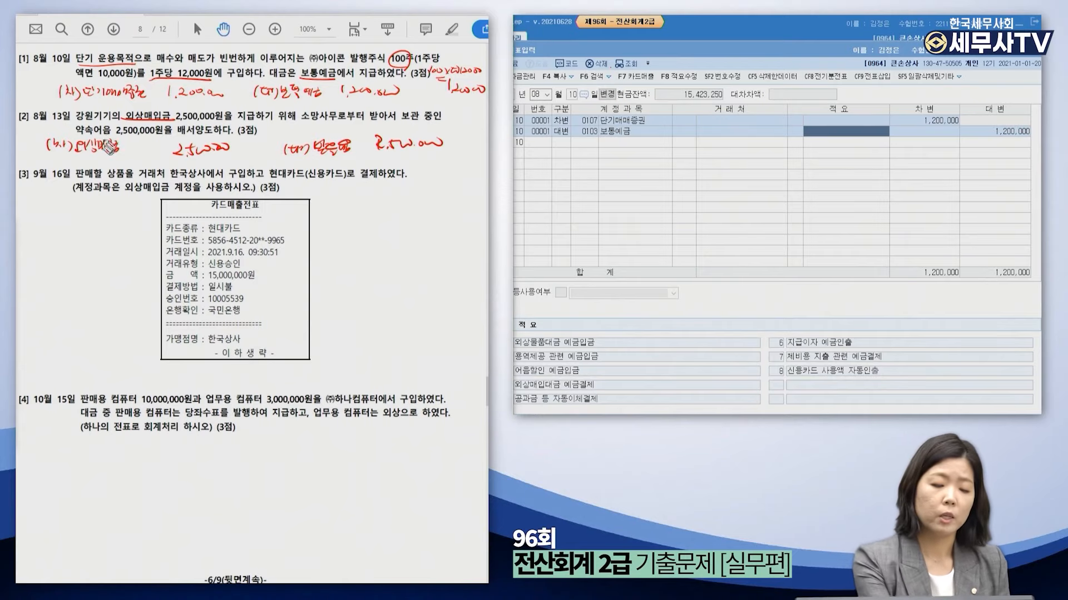
Note vendor 강원 on the debit side and 소망사무 as the note's issuer.
drag(128, 143, 127, 154)
drag(130, 147, 137, 152)
drag(137, 154, 145, 146)
drag(143, 151, 154, 158)
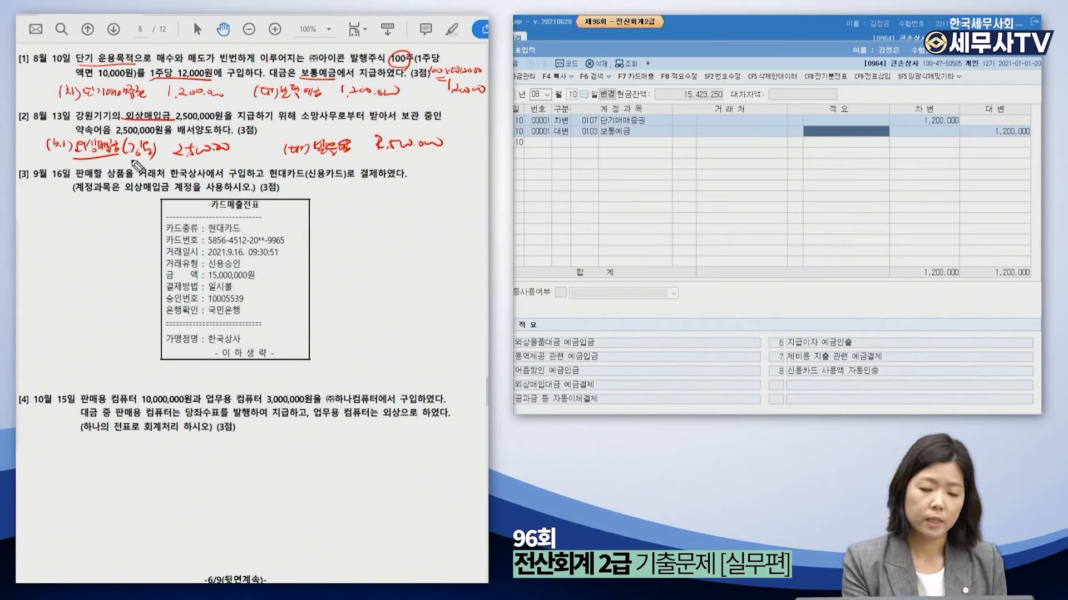
drag(346, 157, 371, 162)
drag(373, 158, 383, 160)
drag(378, 161, 381, 165)
drag(388, 155, 388, 165)
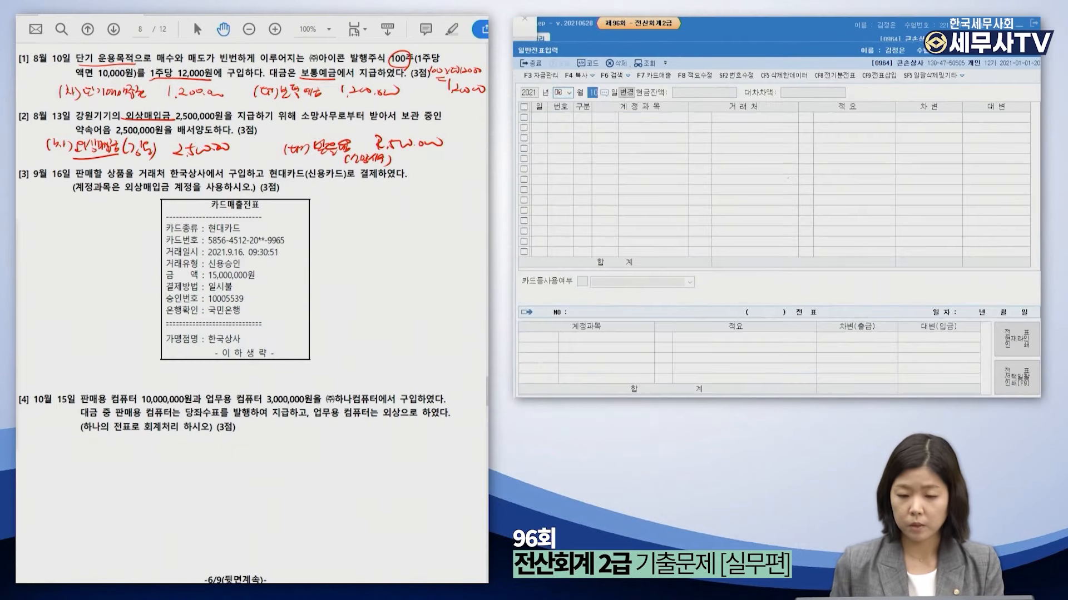
Enter an 08-13 debit of 외상매입금 2,500,000 with trading partner 강원기기.
text(13)
key(Return)
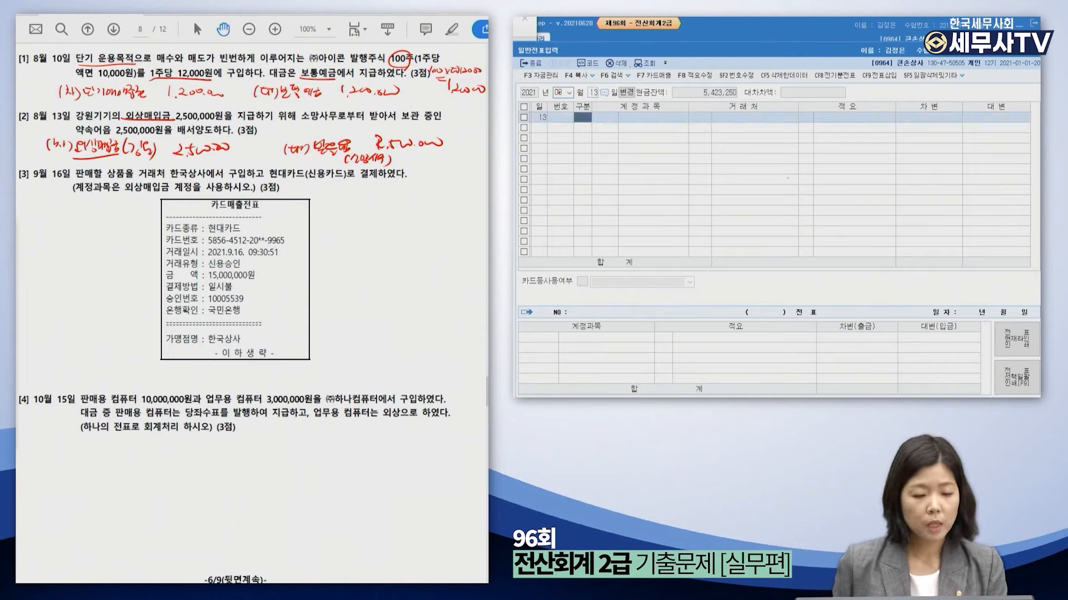
text(3)
key(Return)
text(외상매)
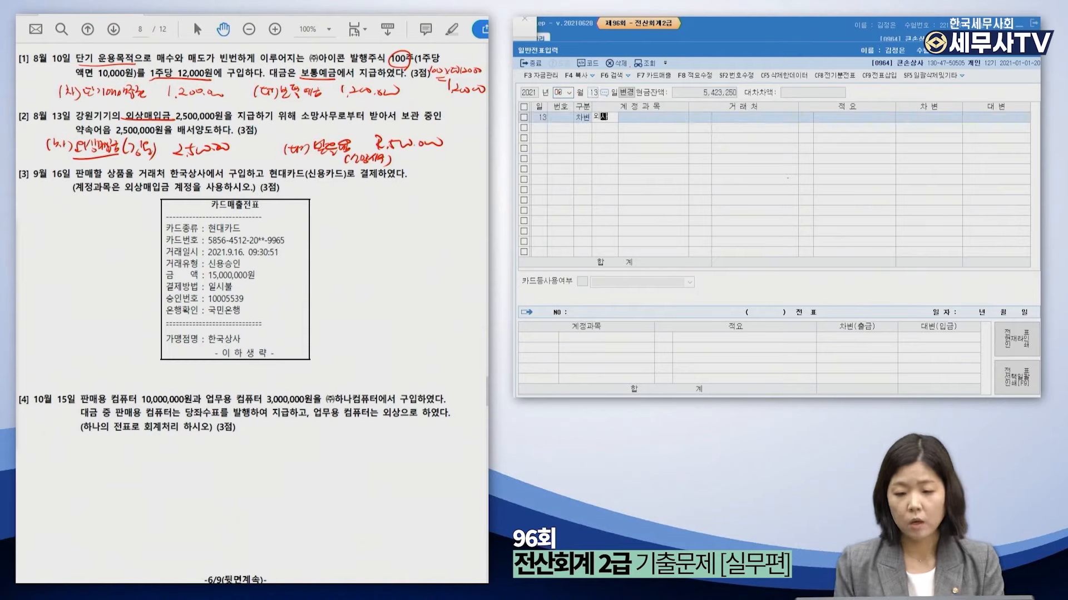
key(Return)
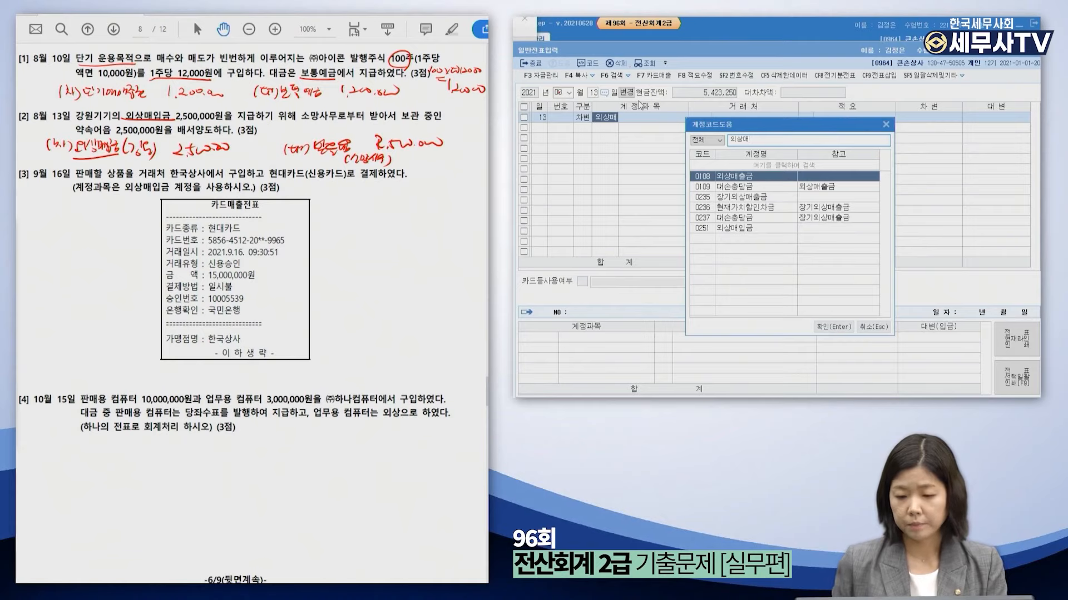
key(Down)
key(Down)
key(Down)
key(Down)
key(Down)
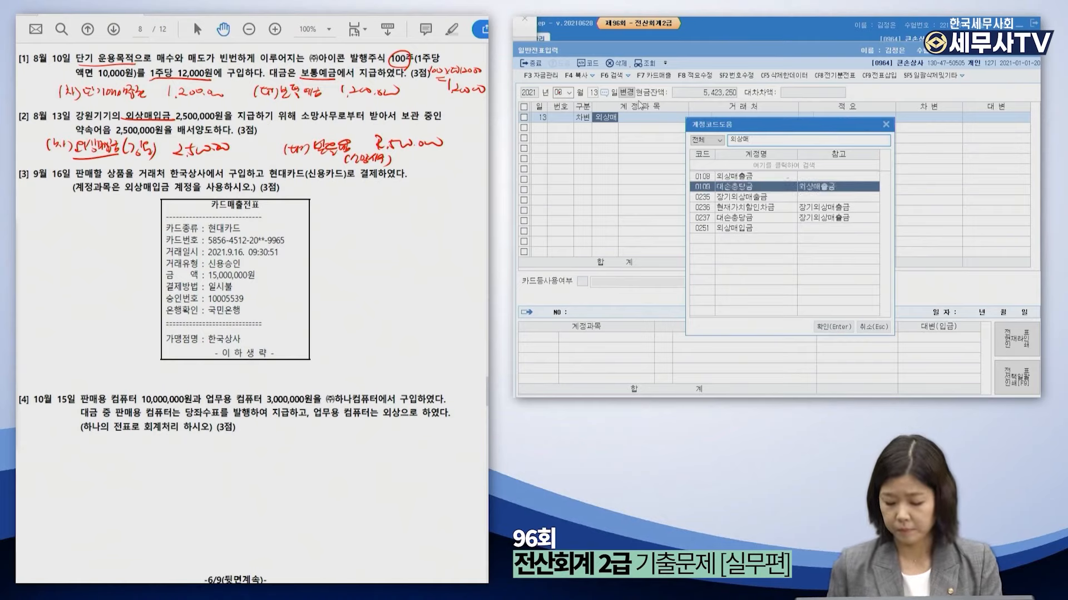
key(Return)
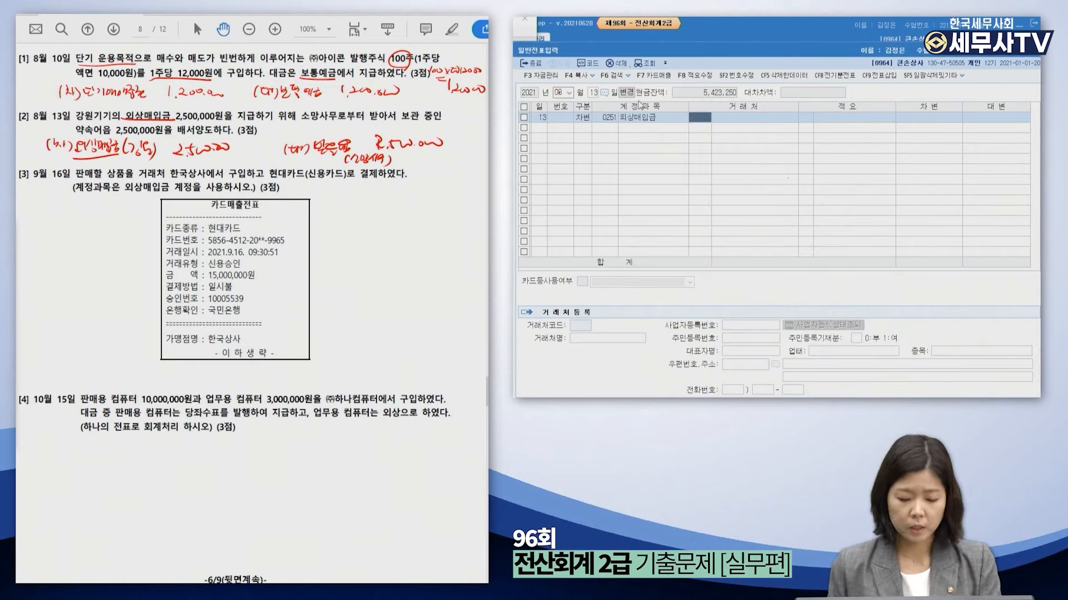
key(F2)
text(강원기)
text(기ㄱ)
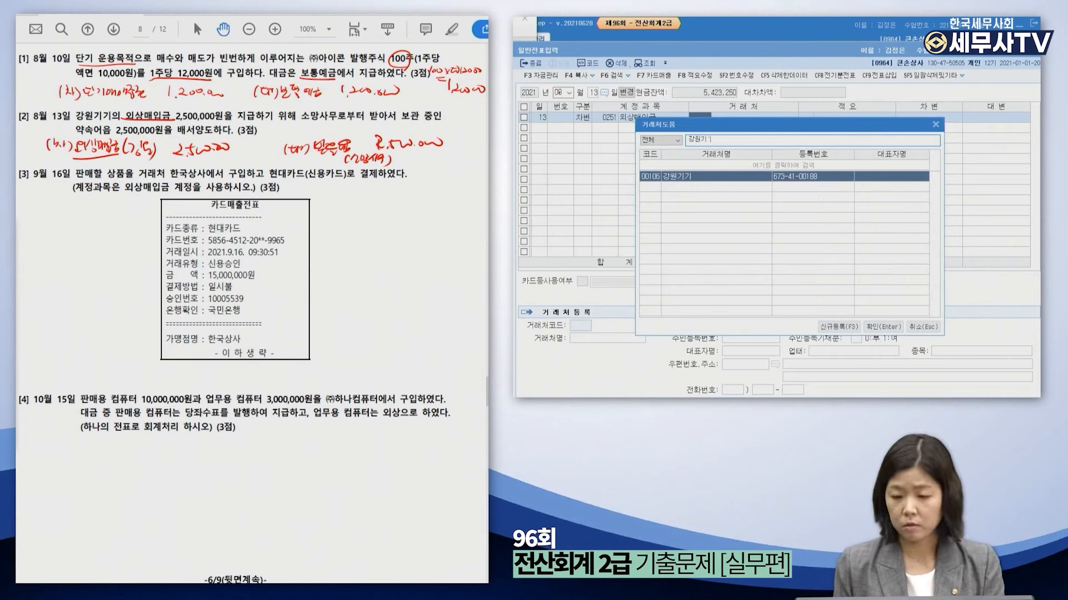
key(Return)
key(Return)
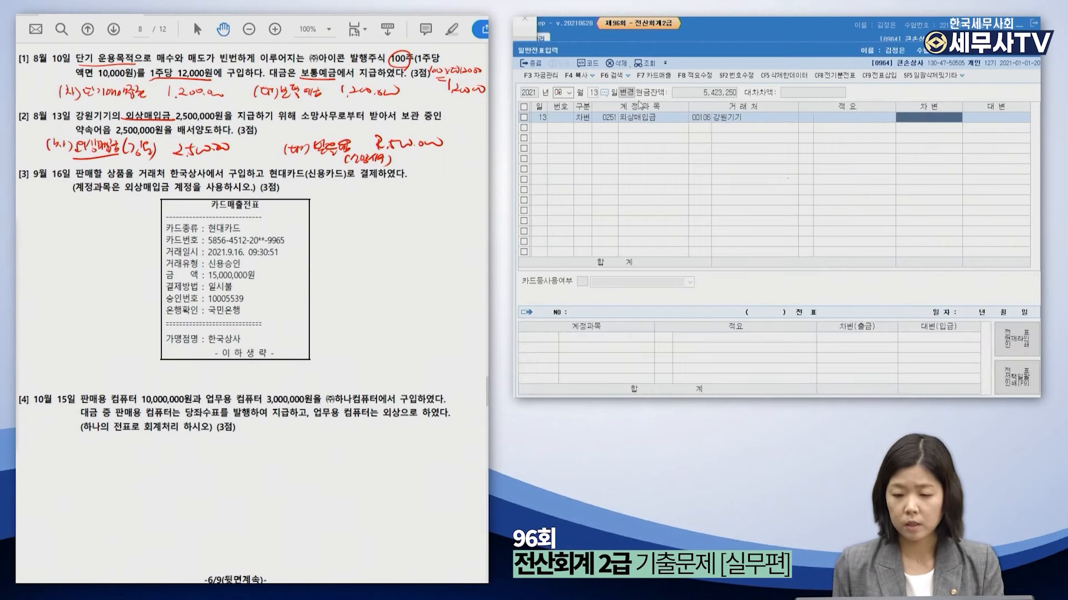
text(2500000)
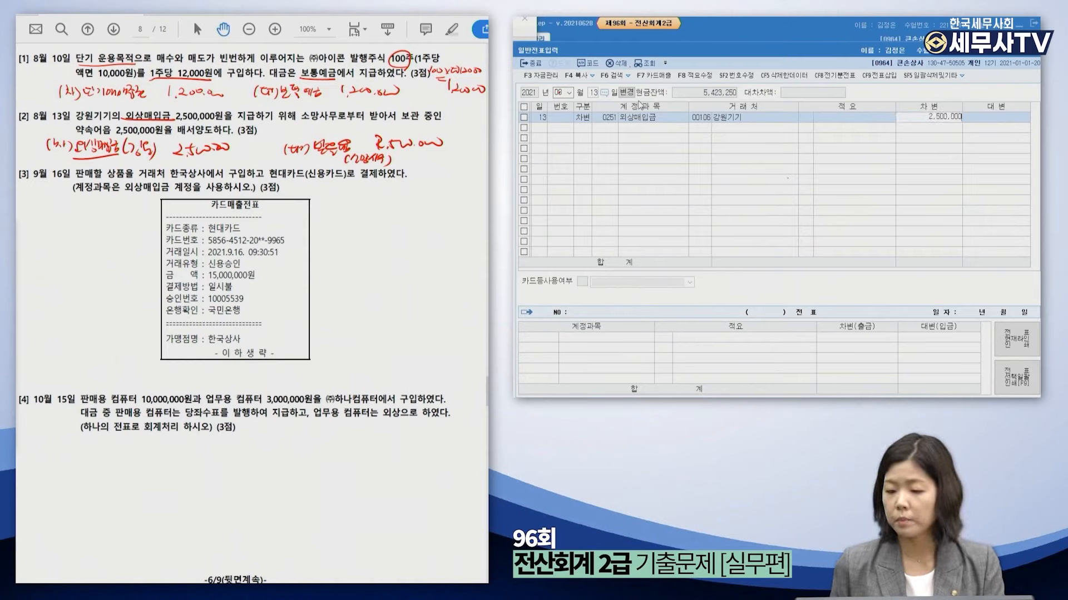
key(Return)
Credit 받을어음 with counterparty 소망사무 and complete the voucher.
text(4받을어)
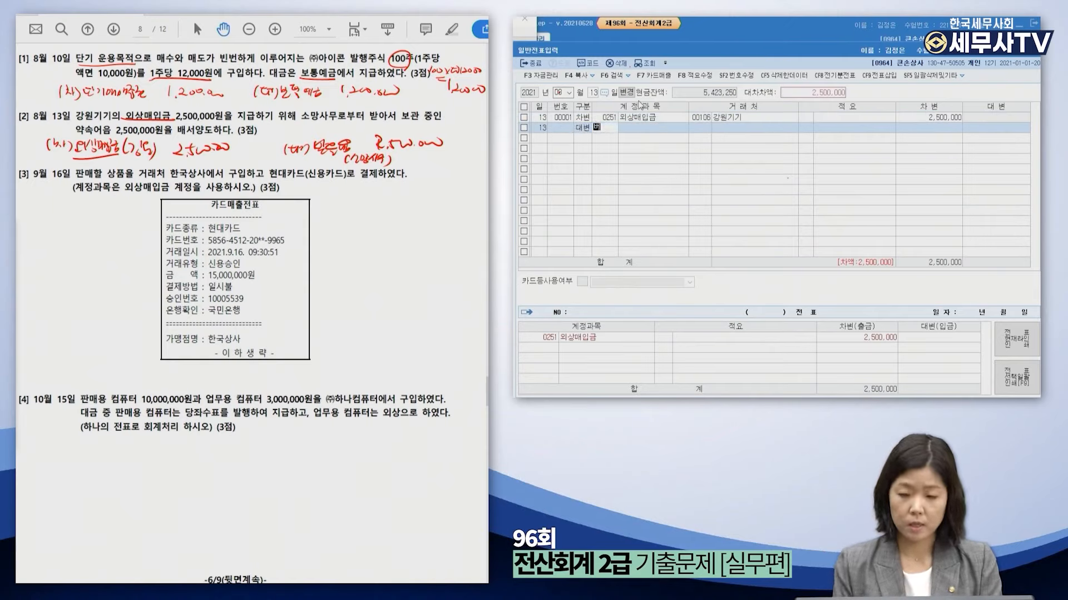
key(BackSpace)
key(BackSpace)
key(BackSpace)
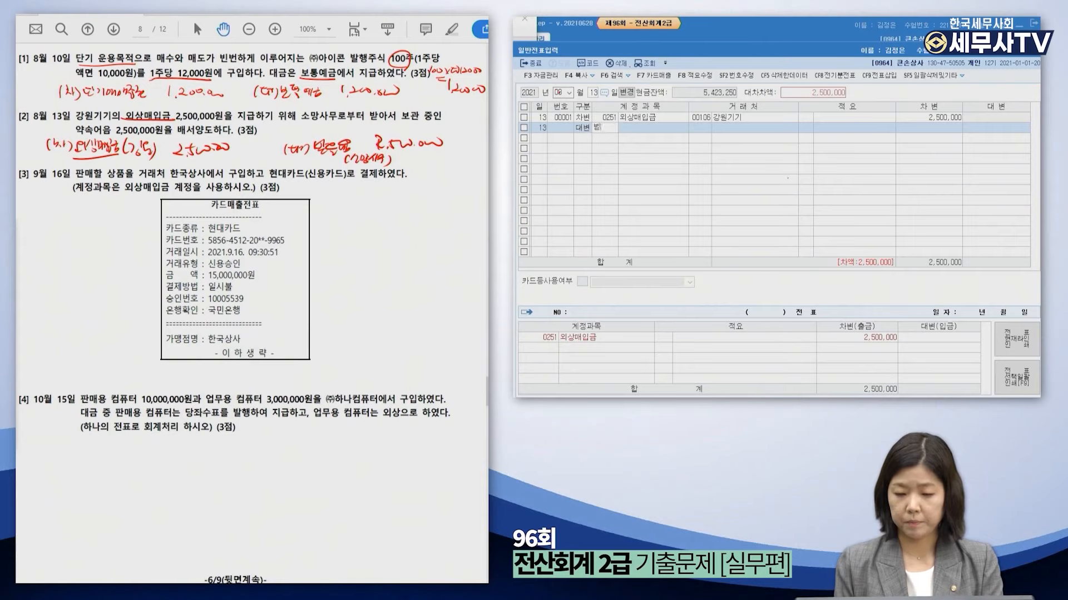
text(받을)
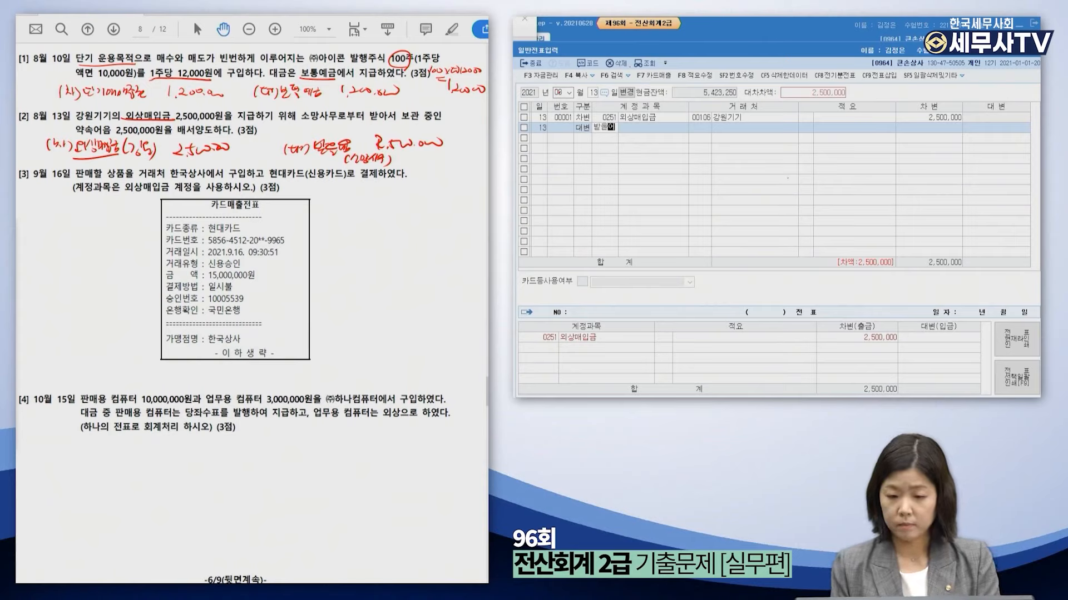
text(어)
key(Return)
key(Return)
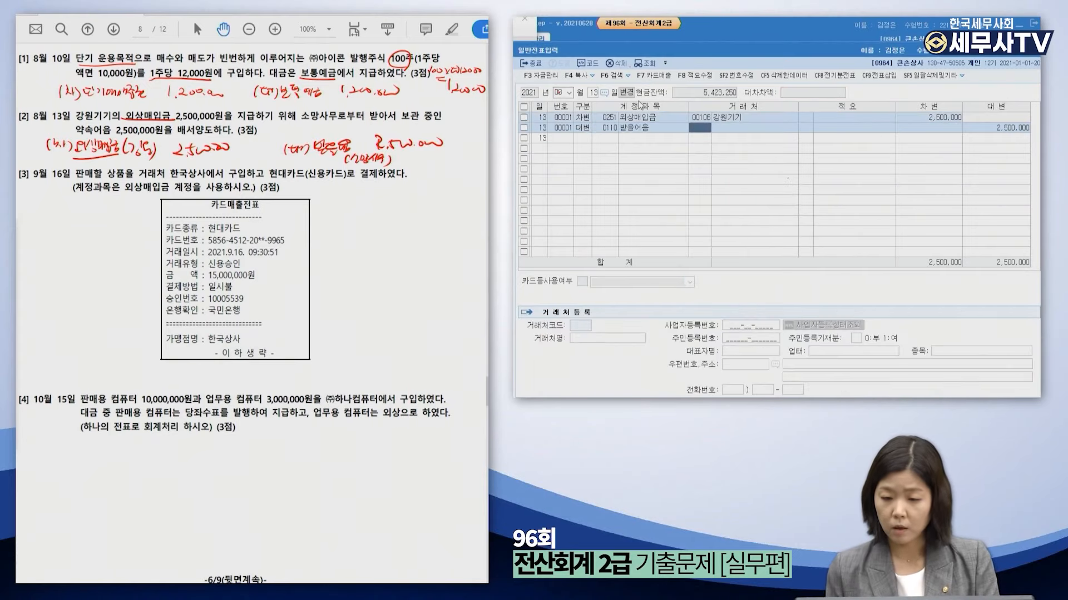
text(소망사)
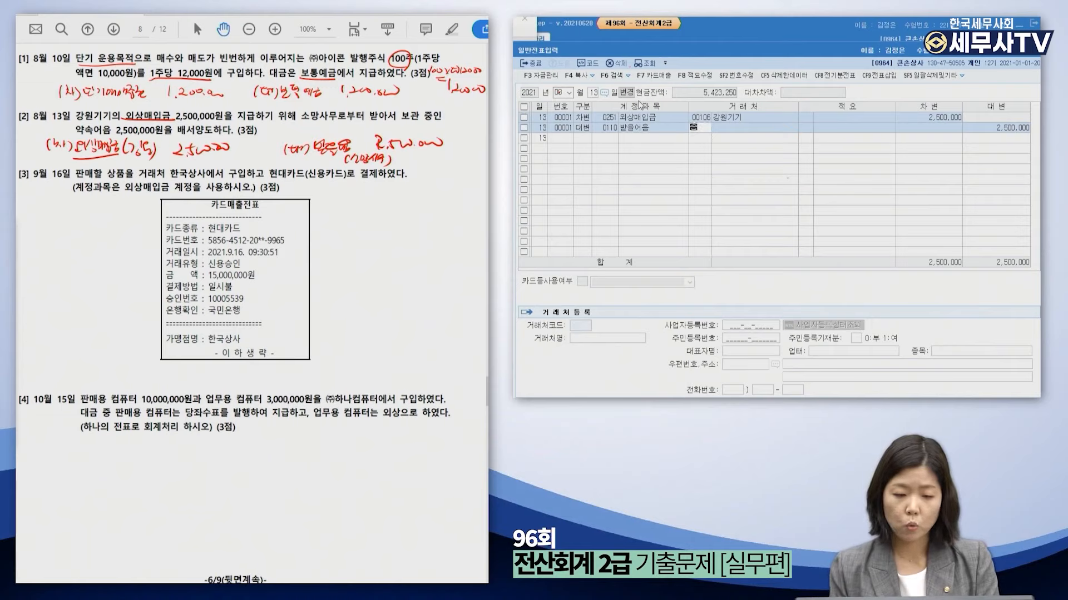
key(Return)
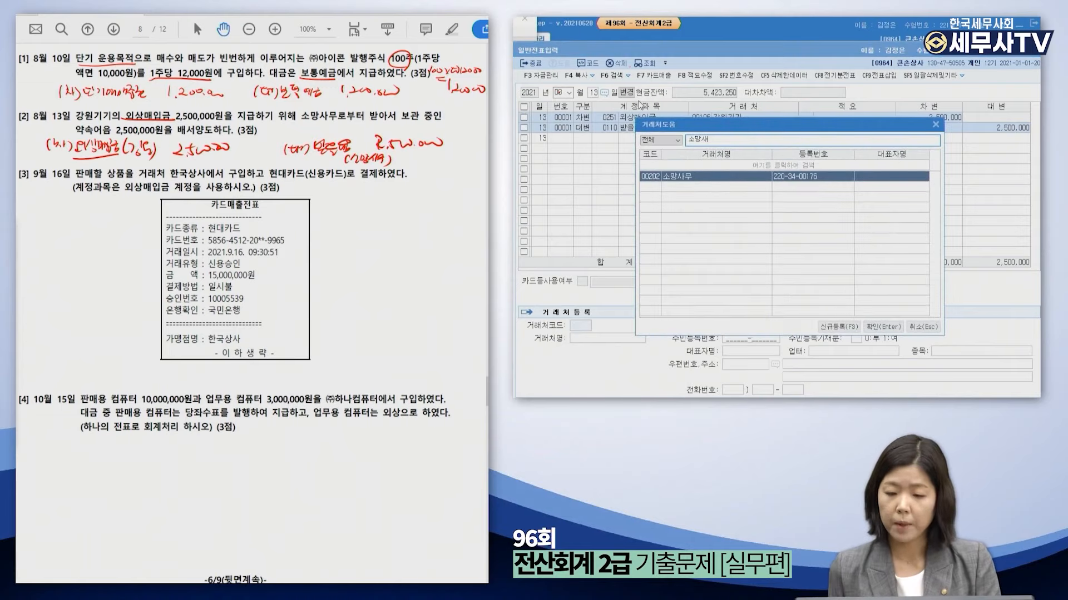
key(Return)
key(Return)
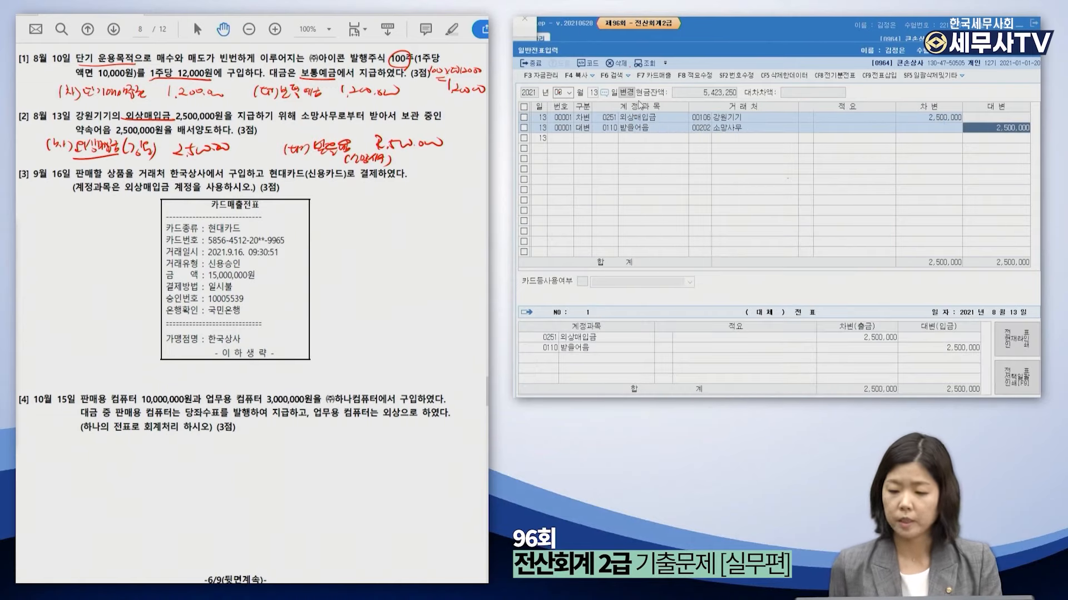
key(Return)
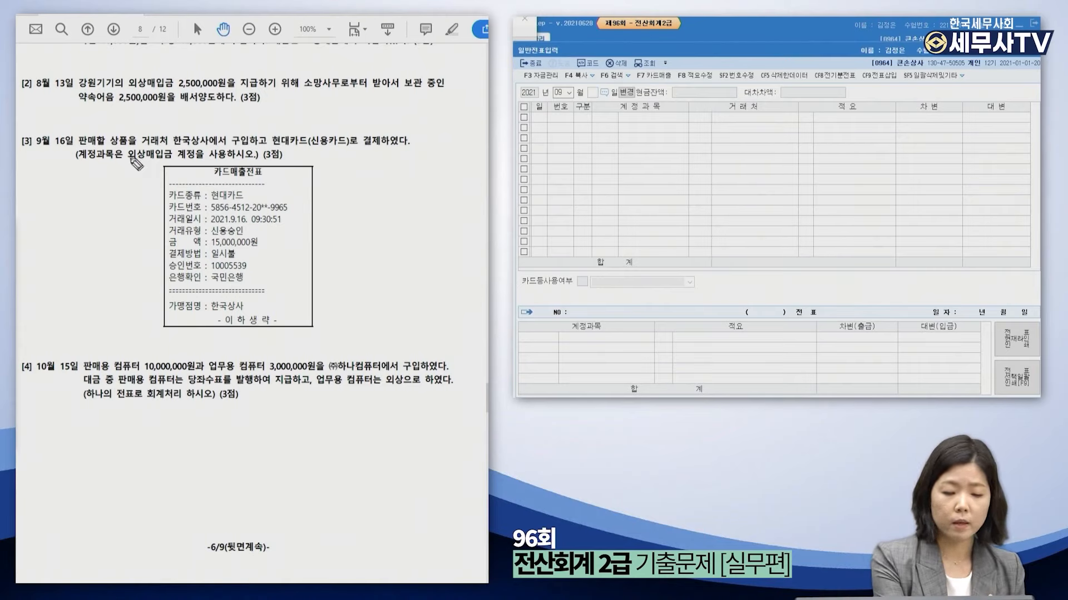
Underline 외상매입금 in question [3] and write debit 상품 15,000,000 below it.
drag(127, 161, 163, 162)
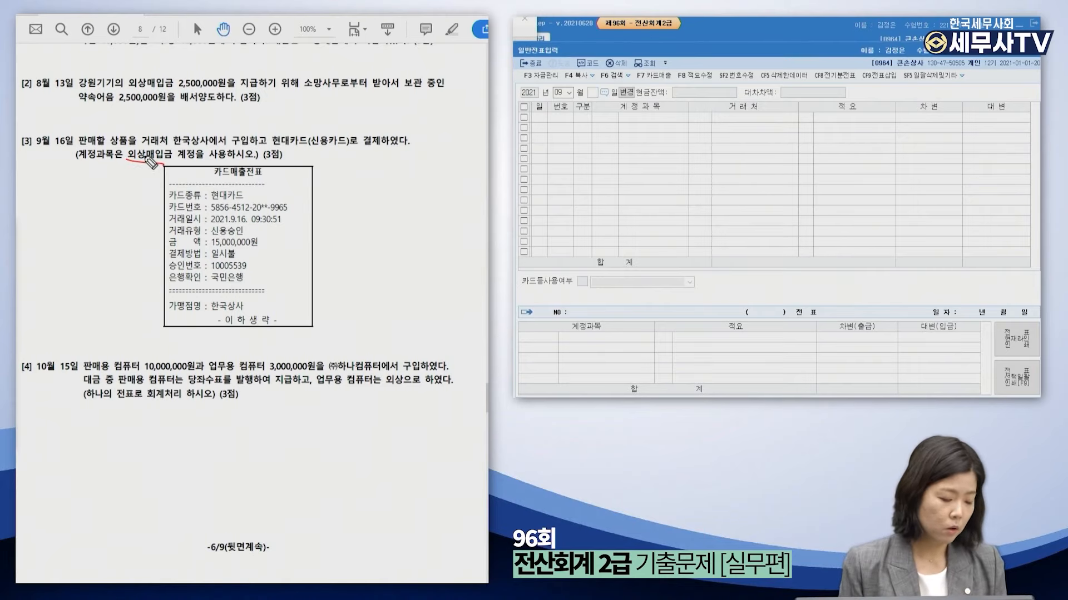
drag(40, 334, 41, 349)
drag(45, 336, 49, 348)
drag(50, 340, 58, 353)
drag(259, 340, 267, 350)
drag(269, 340, 277, 350)
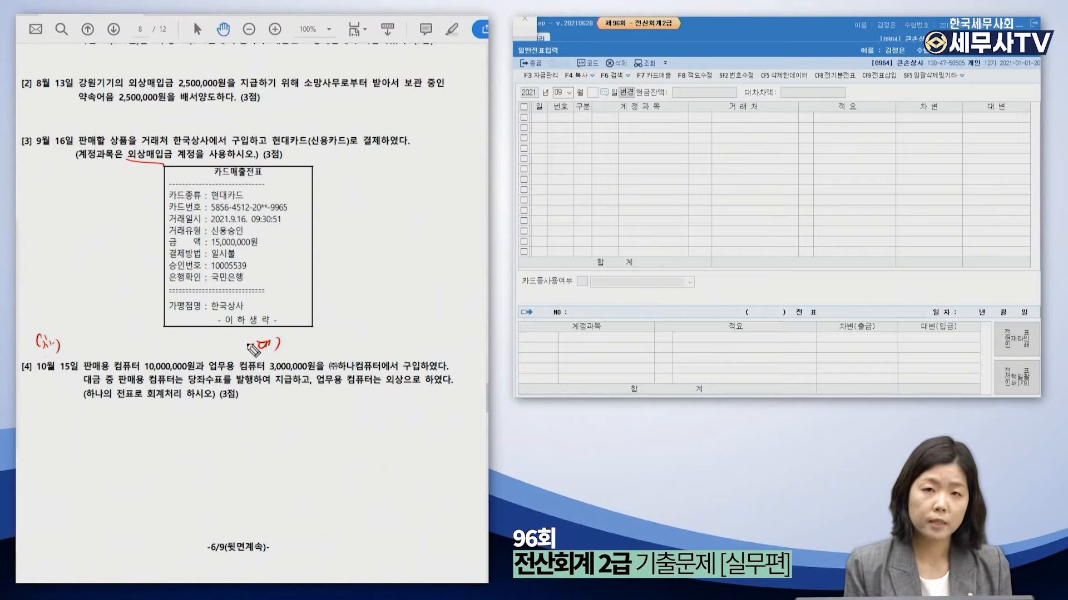
drag(78, 333, 81, 339)
drag(86, 332, 84, 343)
drag(86, 333, 90, 338)
drag(86, 338, 95, 337)
mouse_move(84, 342)
mouse_down()
mouse_move(96, 342)
mouse_move(88, 351)
mouse_up()
drag(88, 346, 111, 351)
mouse_move(116, 340)
mouse_down()
mouse_move(115, 350)
mouse_move(133, 342)
mouse_move(121, 353)
mouse_move(142, 346)
mouse_up()
drag(150, 345, 157, 350)
mouse_move(166, 344)
mouse_down()
mouse_move(176, 349)
mouse_move(148, 350)
mouse_up()
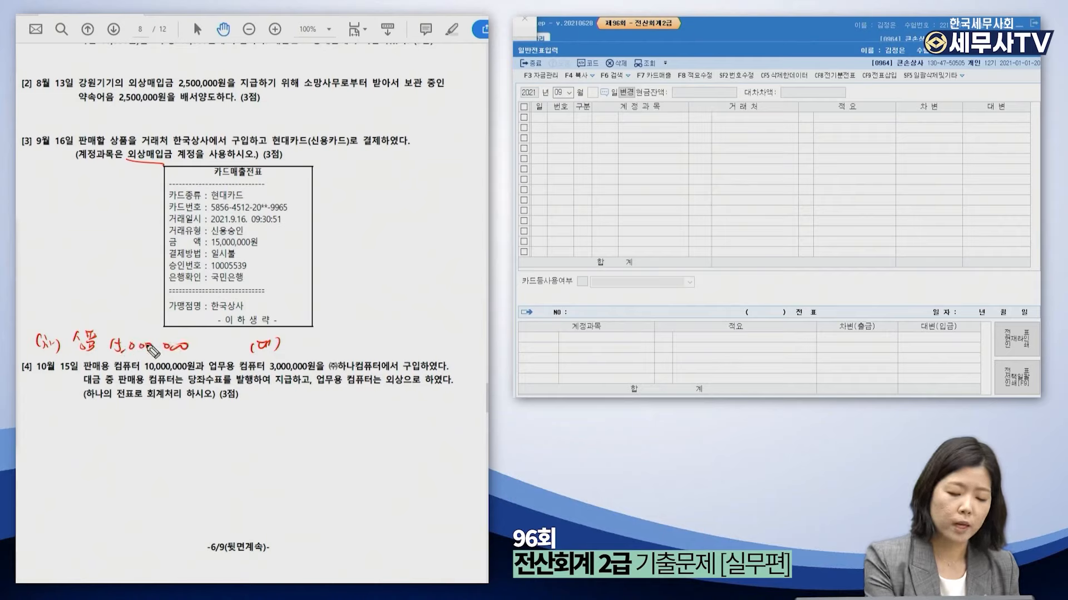
Write 외상매입금 as the credit account with counterparty 현대카드.
mouse_move(167, 159)
mouse_down()
mouse_move(166, 168)
mouse_move(250, 151)
mouse_move(318, 309)
mouse_move(327, 286)
mouse_up()
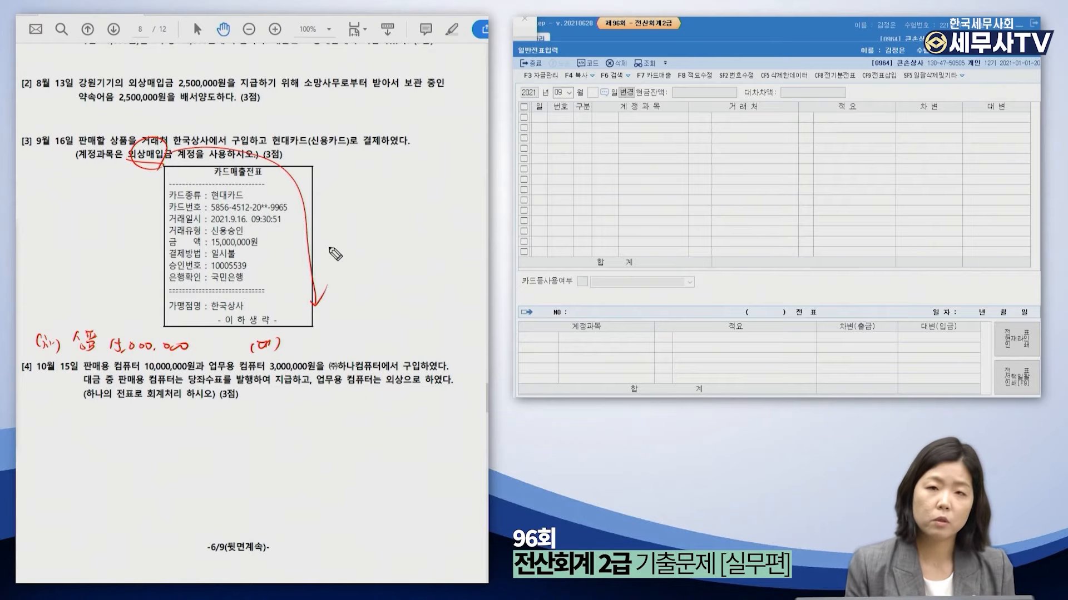
mouse_move(285, 342)
mouse_down()
mouse_move(324, 350)
mouse_move(333, 340)
mouse_move(334, 351)
mouse_move(364, 337)
mouse_up()
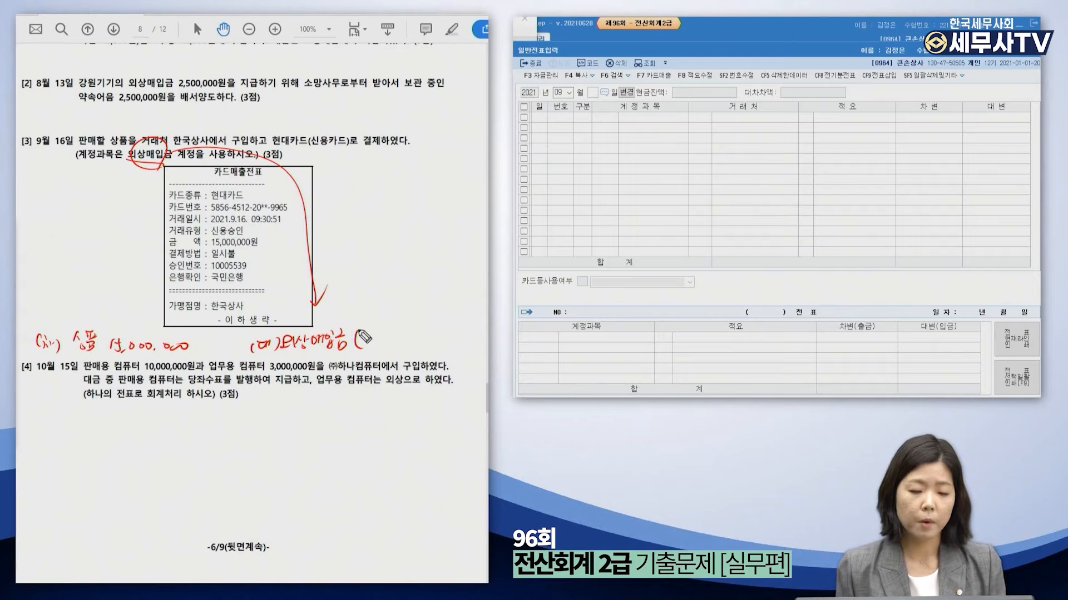
mouse_move(364, 337)
mouse_down()
mouse_move(371, 350)
mouse_move(470, 328)
mouse_up()
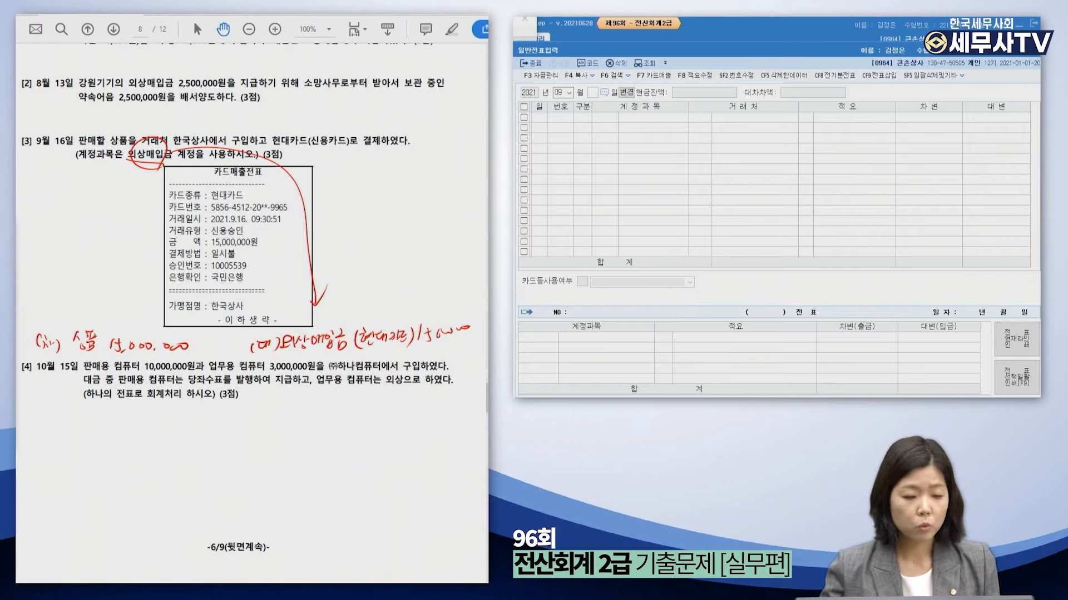
Start a day-16 entry debiting 상품 15,000,000.
click(592, 92)
text(16)
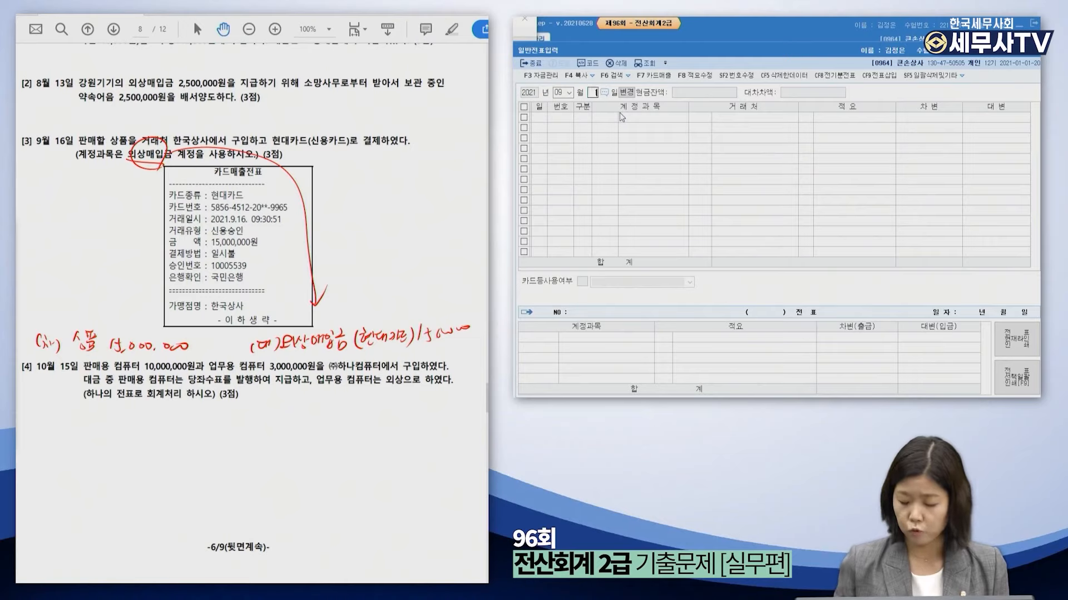
key(Return)
text(3)
key(Return)
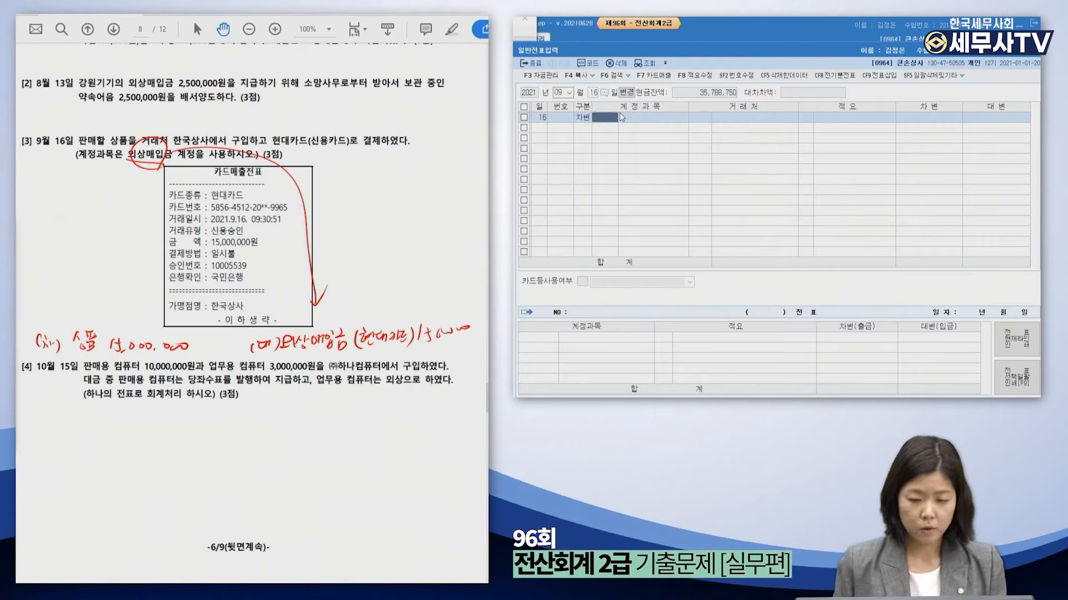
text(상)
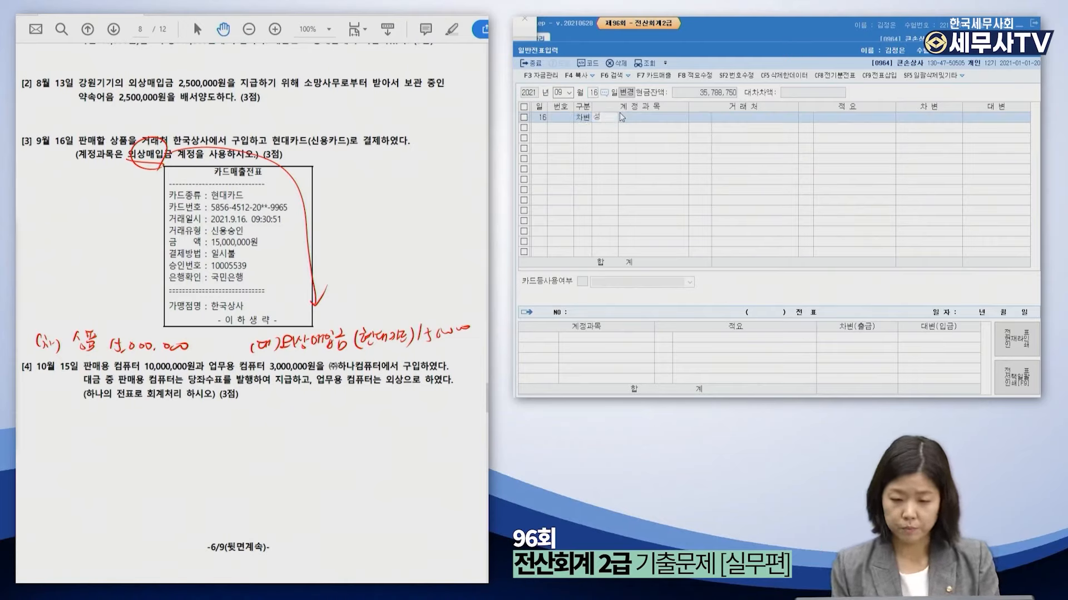
text(품)
key(Return)
key(Return)
key(Return)
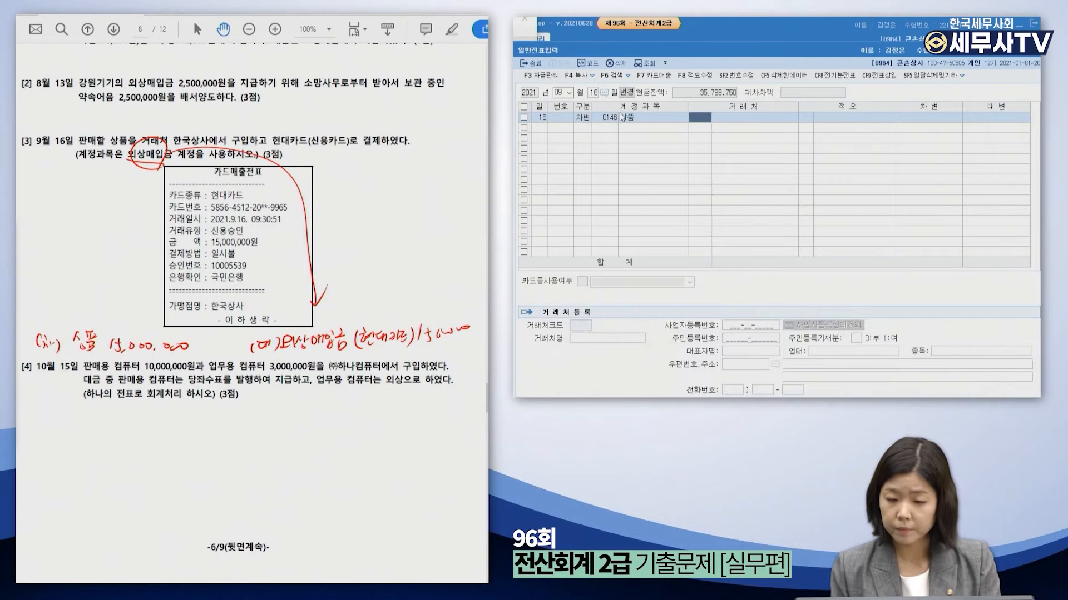
text(15000000)
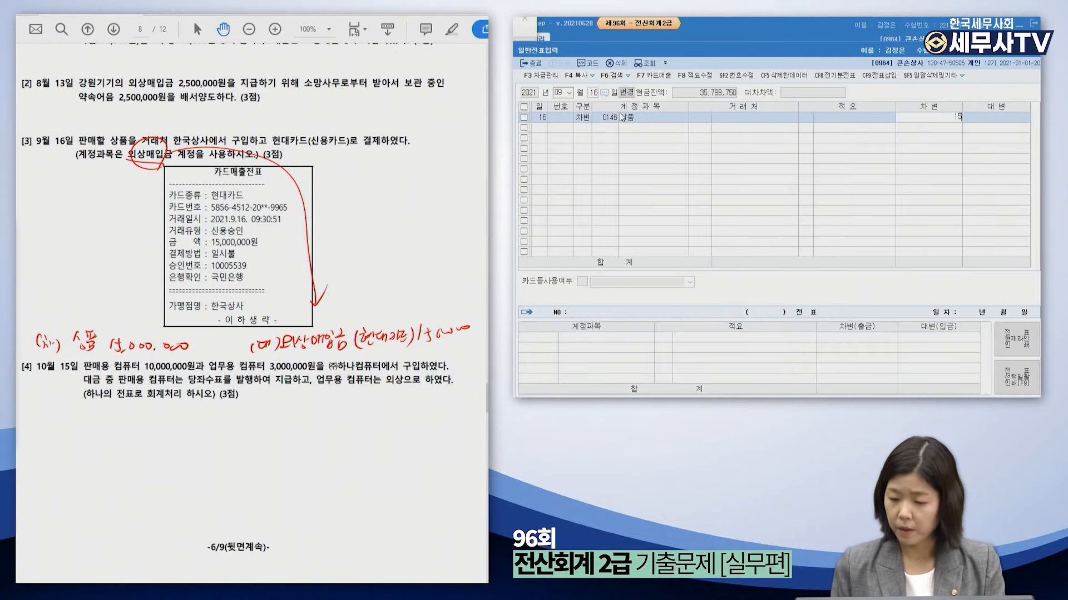
key(Return)
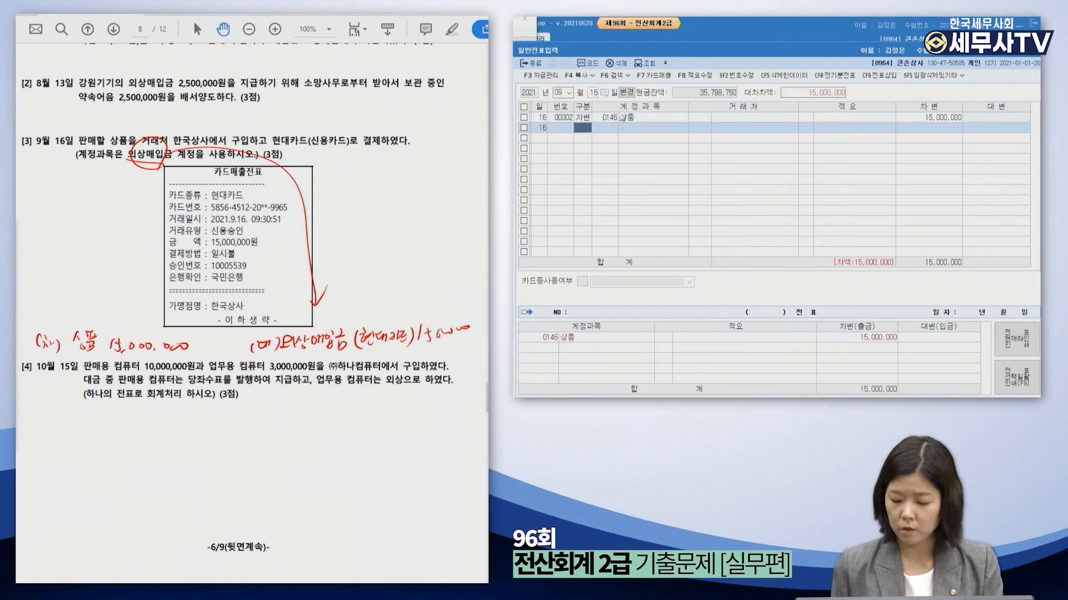
Credit 외상매입금 with counterparty 현대카드, then clear the red notes from the PDF.
text(4외상매)
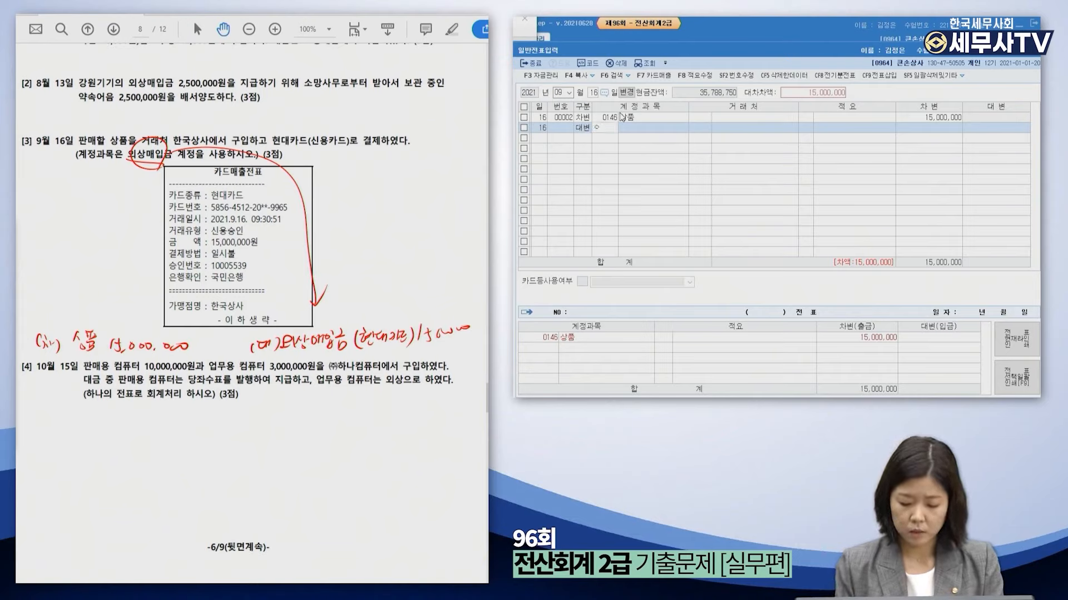
key(Return)
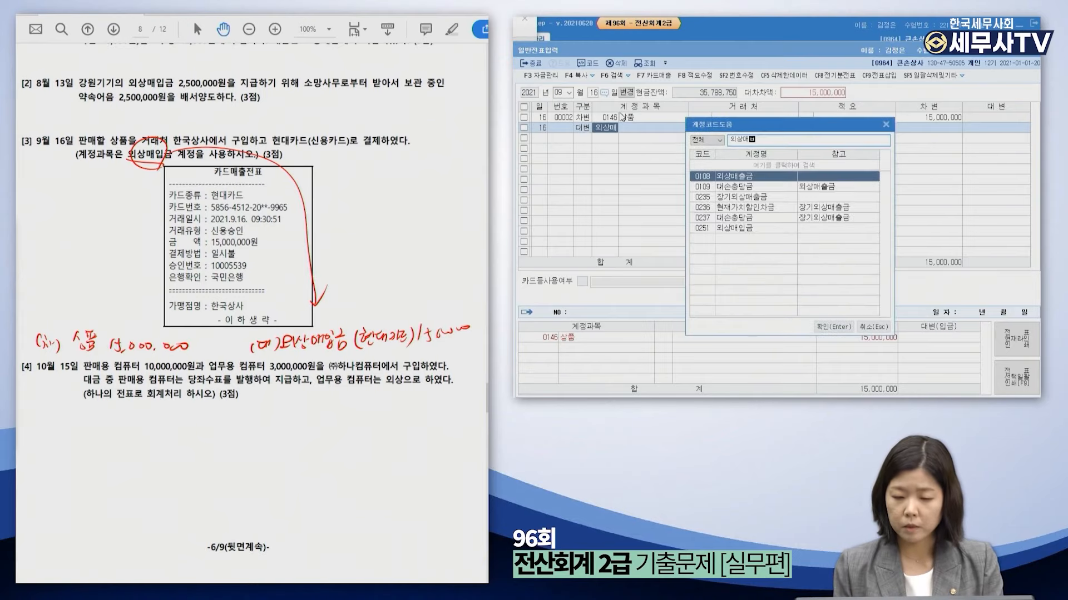
key(Down)
key(Down)
key(Down)
key(Down)
key(Down)
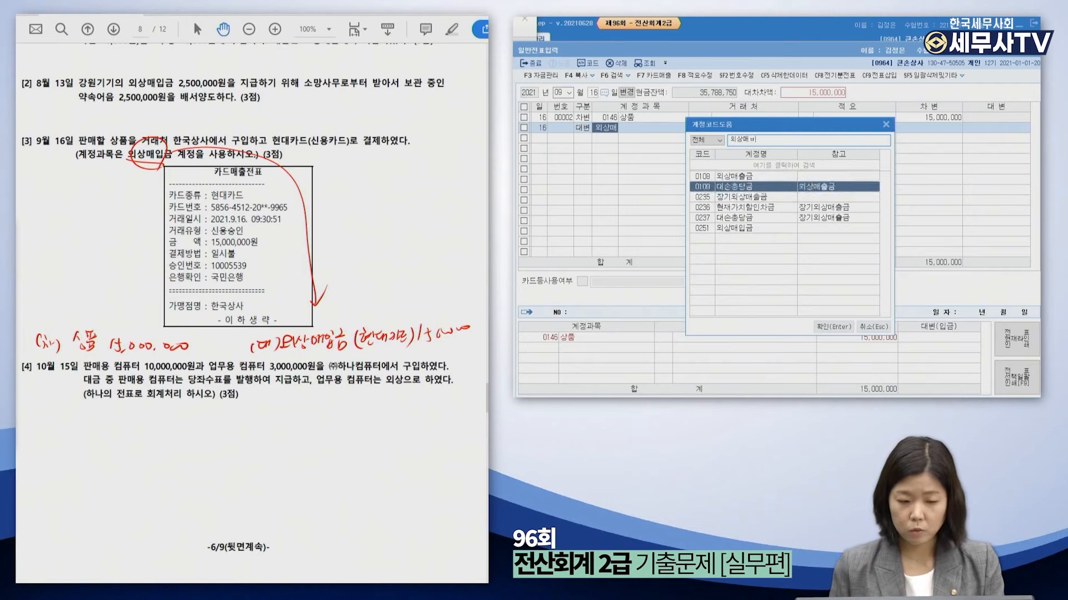
key(Return)
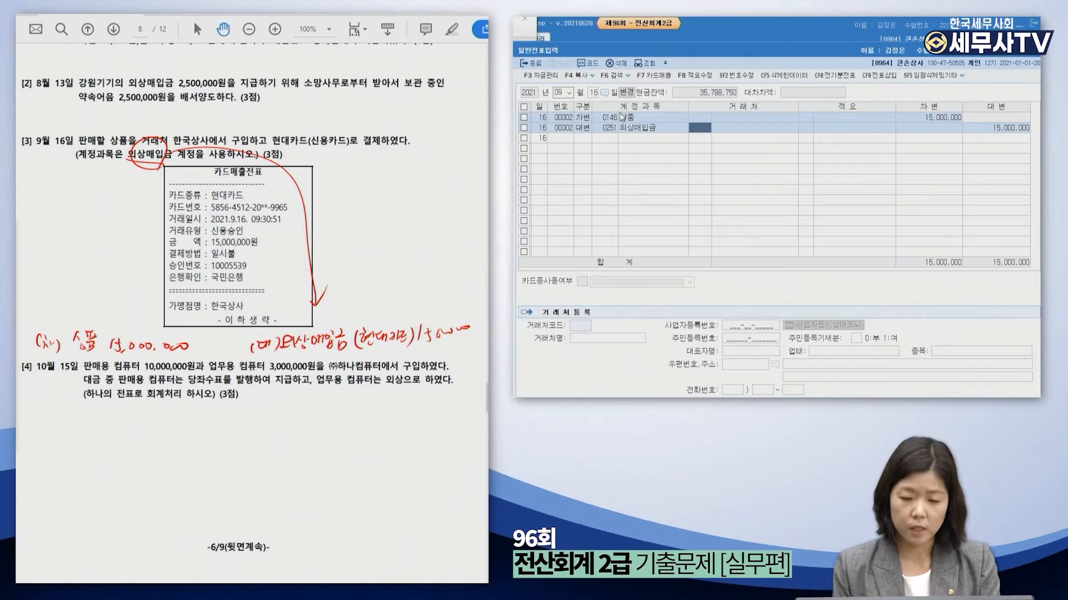
key(F2)
text(현대카)
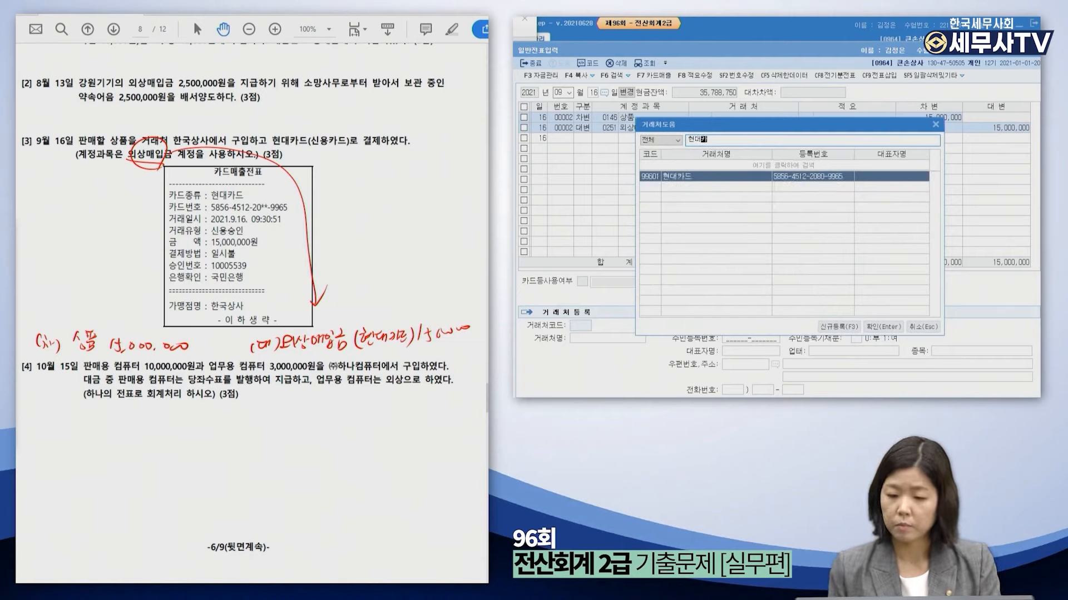
key(Return)
key(Return)
key(Return)
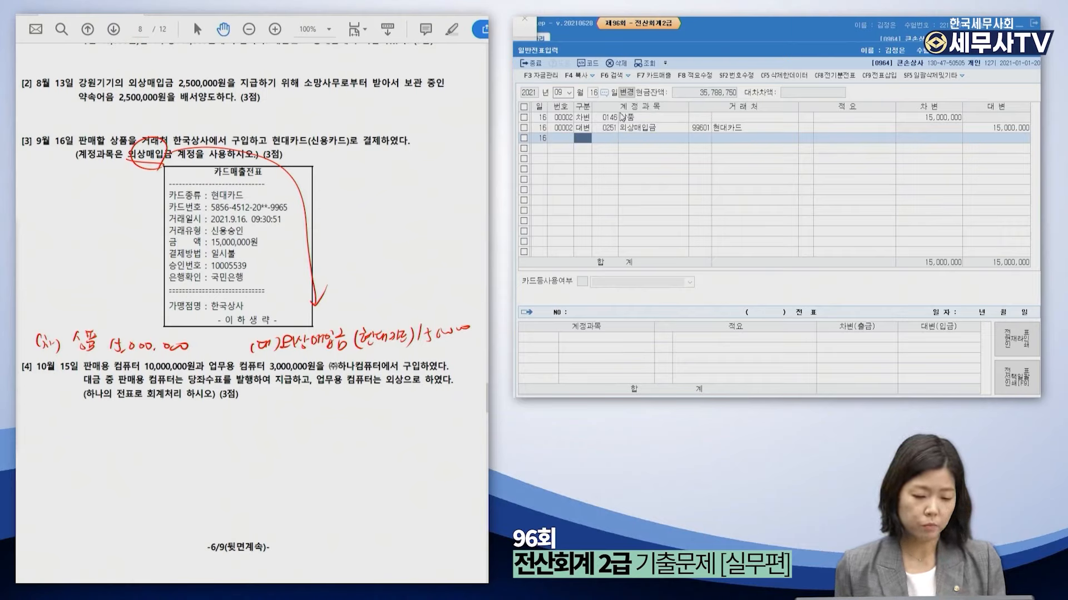
click(15, 347)
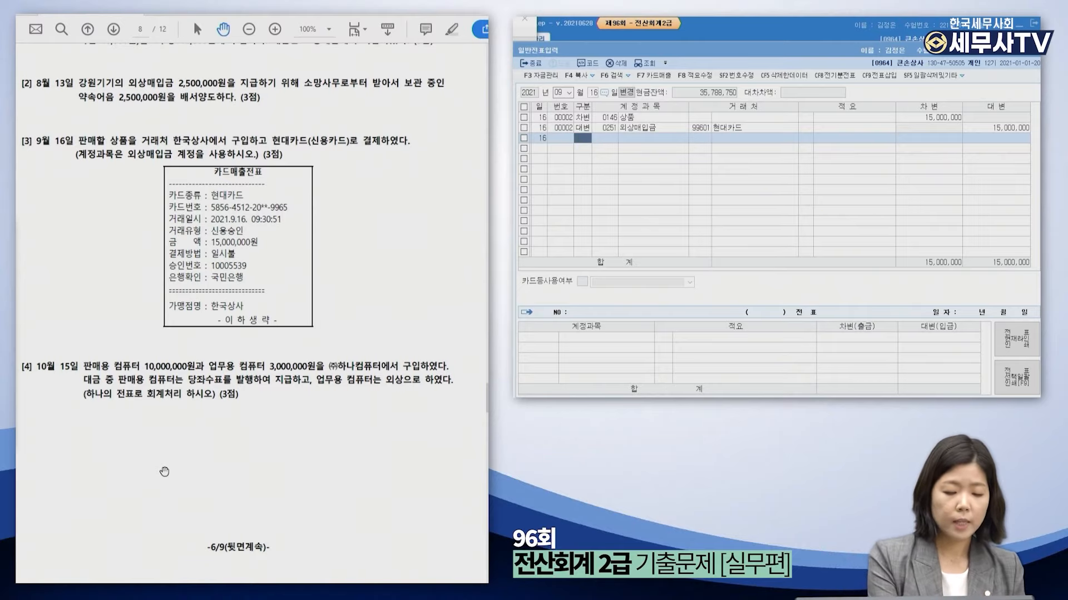
Underline the single-voucher instruction, circle 판매 and 업무, and label the computers 상품 and 비품.
click(25, 264)
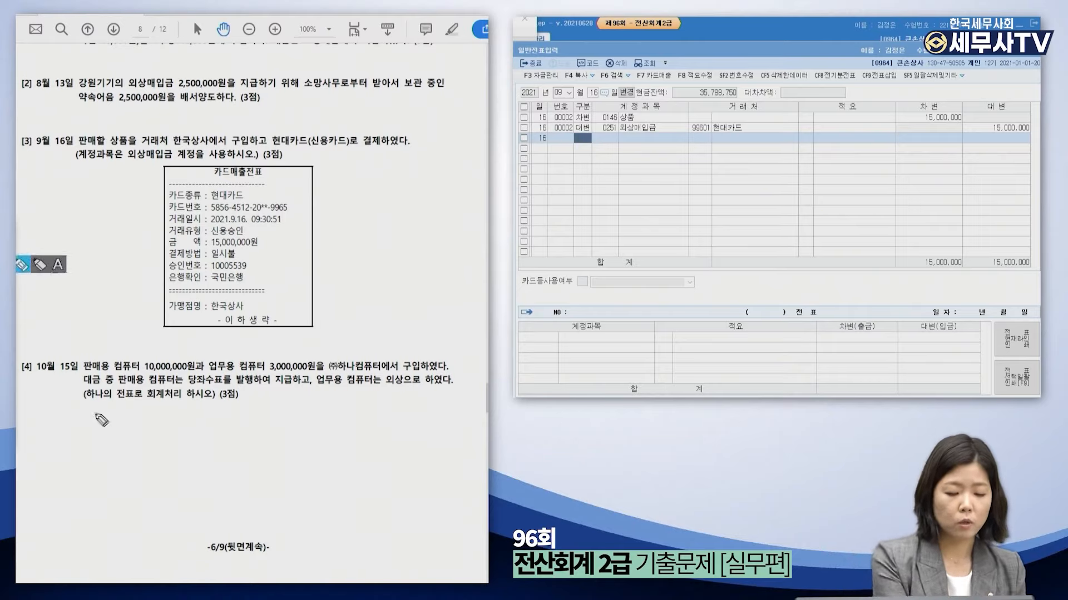
drag(87, 405, 214, 401)
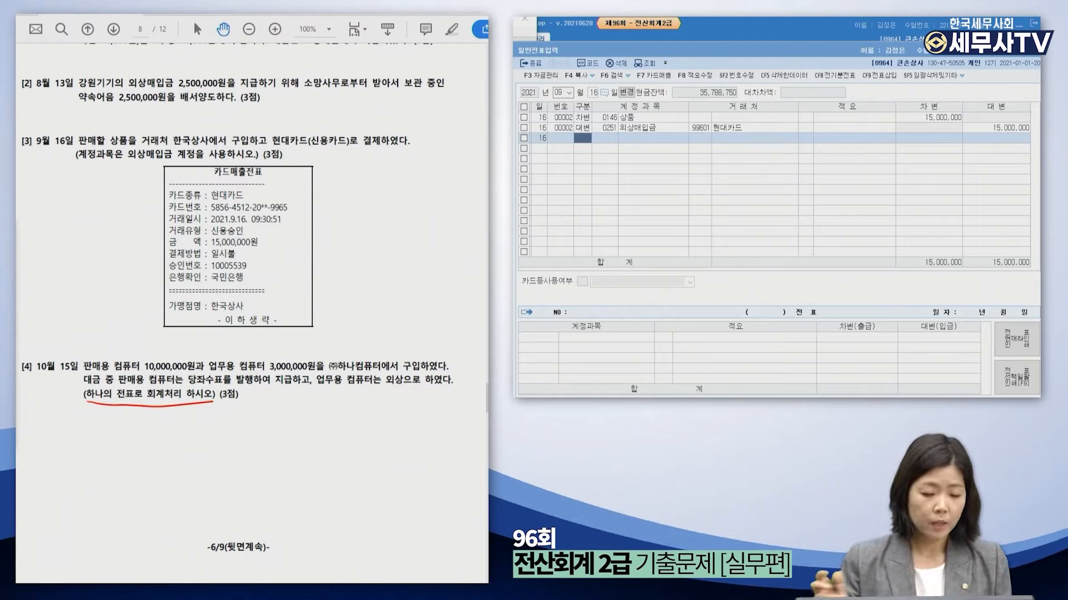
drag(100, 372, 98, 358)
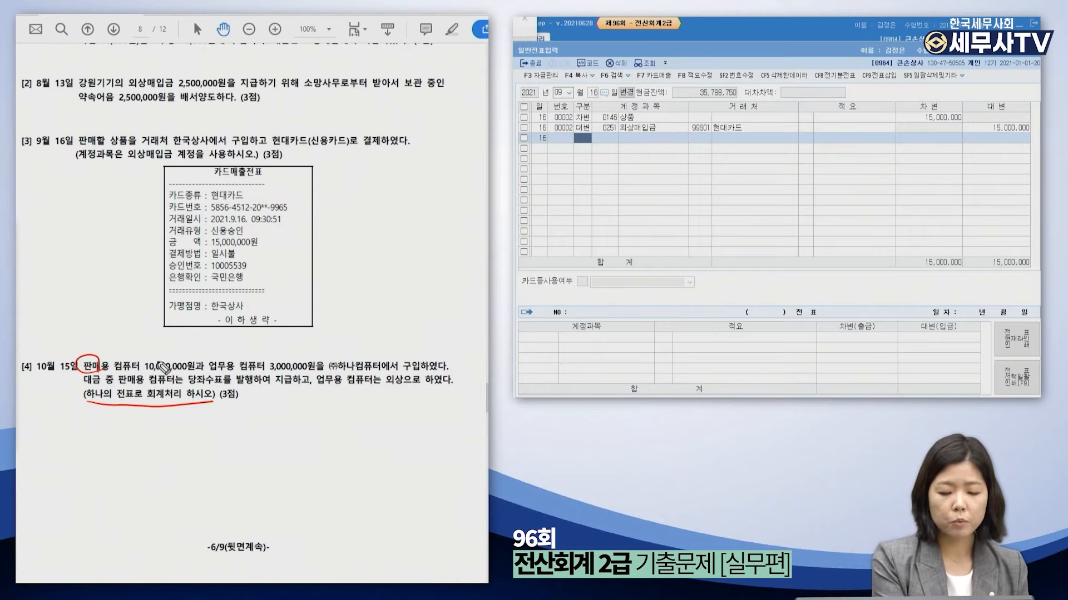
drag(229, 371, 227, 368)
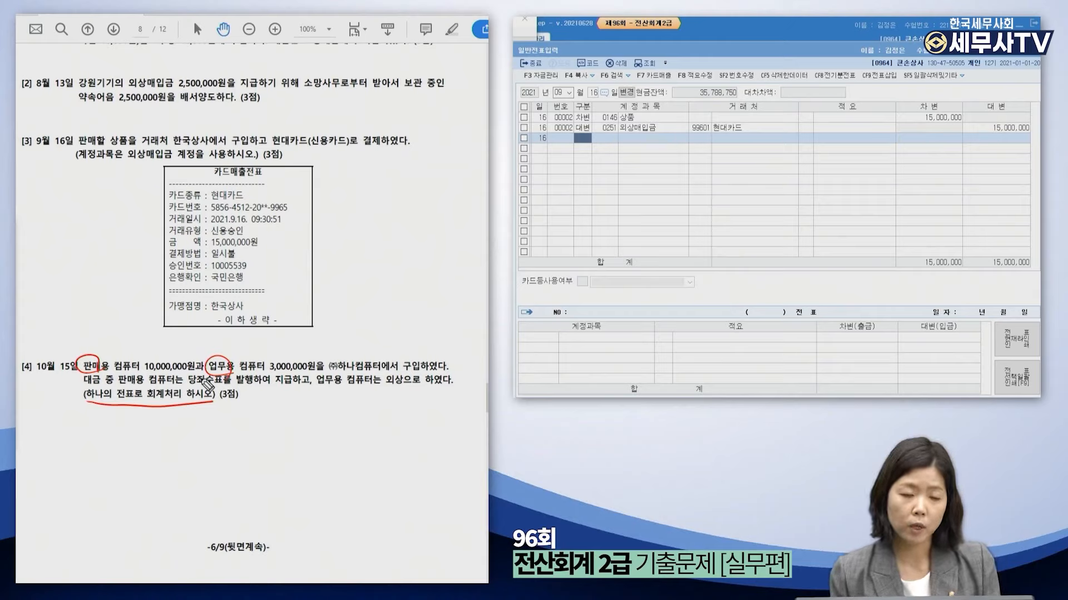
drag(124, 340, 126, 351)
mouse_move(129, 340)
mouse_down()
mouse_move(128, 356)
mouse_move(138, 341)
mouse_up()
drag(135, 342, 141, 347)
drag(136, 351, 139, 354)
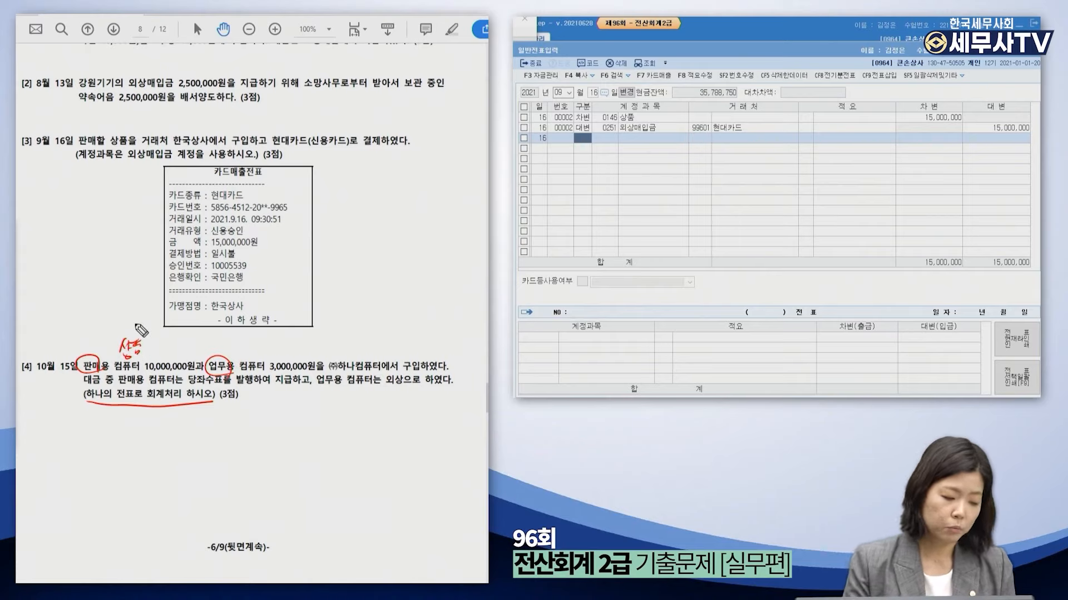
drag(216, 344, 218, 351)
drag(222, 343, 222, 347)
mouse_move(226, 340)
mouse_down()
mouse_move(226, 352)
mouse_move(236, 340)
mouse_up()
drag(232, 341, 236, 344)
drag(229, 345, 239, 345)
drag(228, 348, 240, 347)
drag(230, 350, 238, 353)
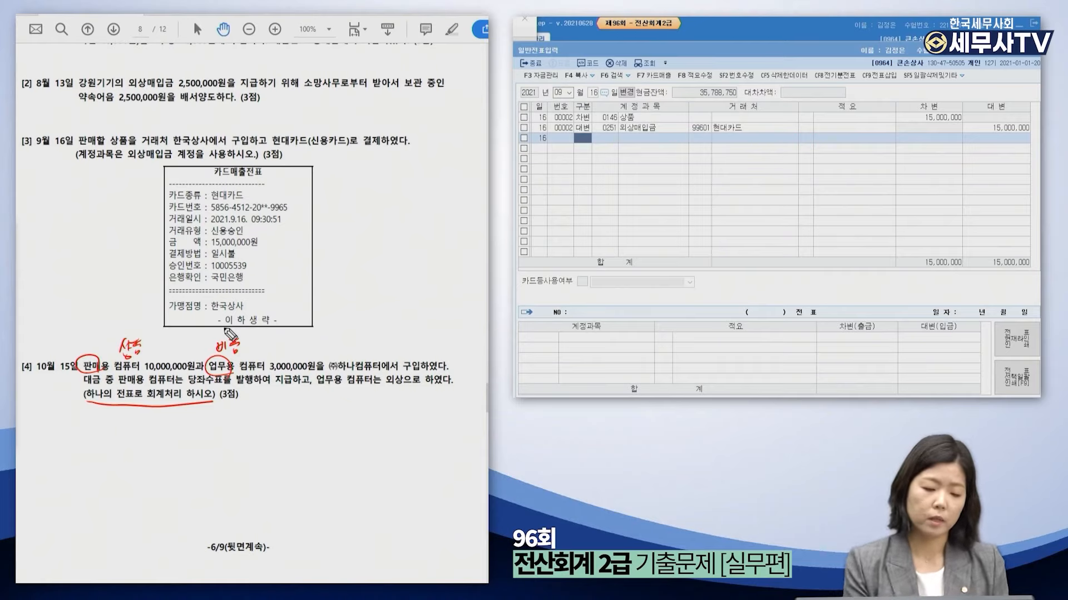
Write debits 상품 10,000,000 and 비품 3,000,000 with a credit marker, underlining the payment phrases.
drag(39, 433, 35, 447)
drag(43, 434, 48, 445)
mouse_move(51, 434)
mouse_down()
mouse_move(57, 447)
mouse_move(114, 430)
mouse_move(108, 445)
mouse_move(185, 440)
mouse_up()
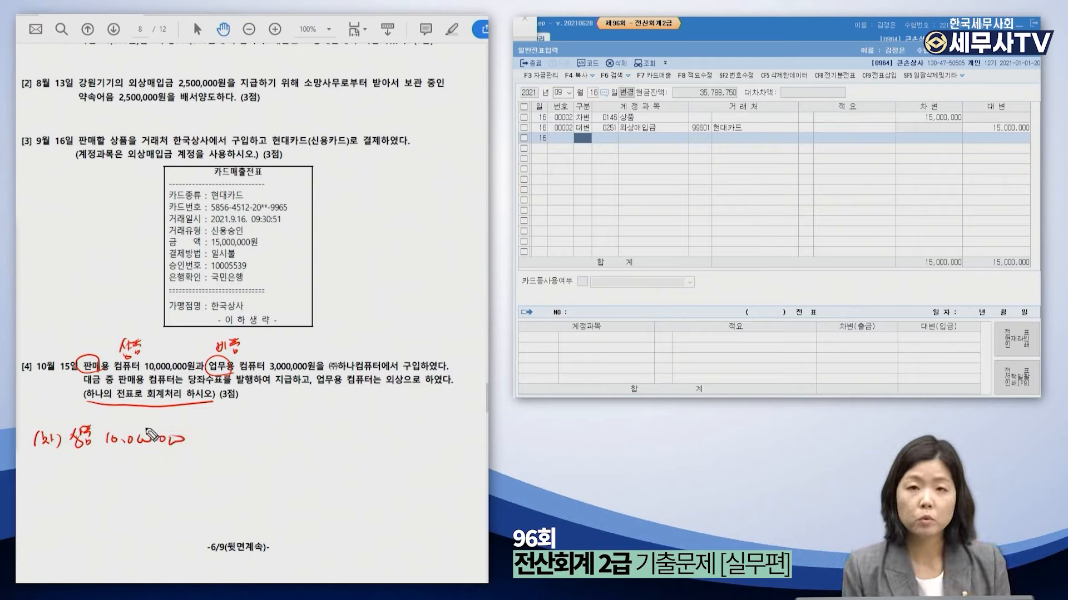
mouse_move(69, 459)
mouse_down()
mouse_move(94, 476)
mouse_move(186, 462)
mouse_move(169, 468)
mouse_up()
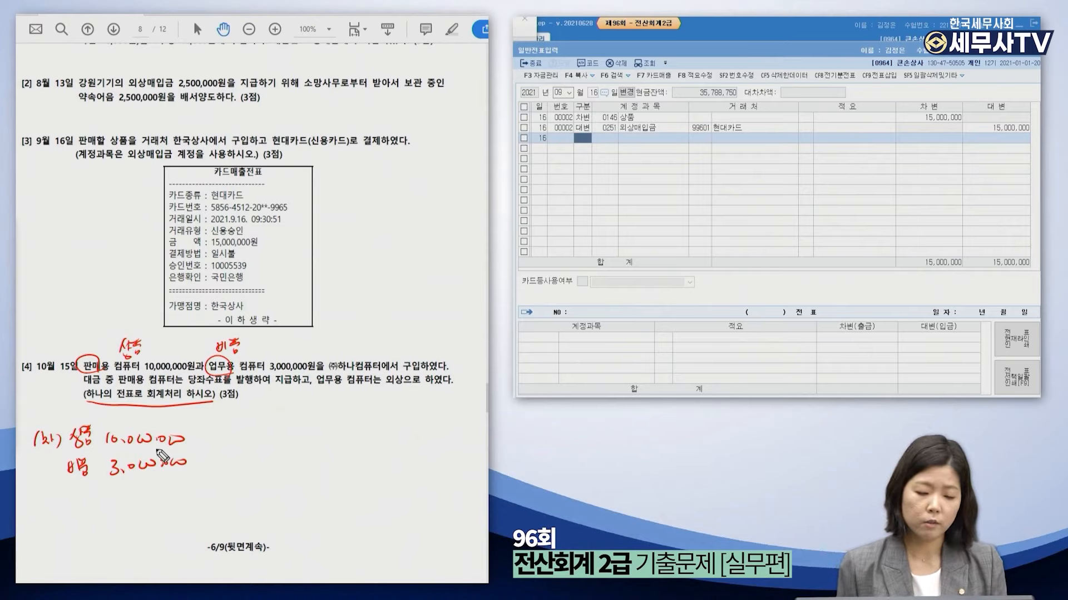
mouse_move(222, 433)
mouse_down()
mouse_move(253, 438)
mouse_move(246, 448)
mouse_up()
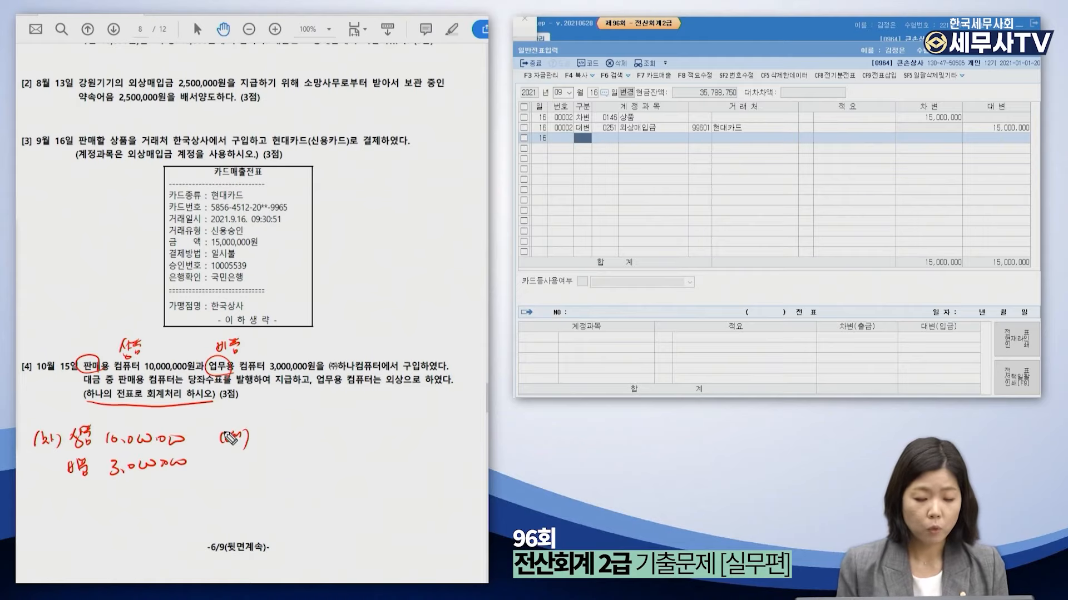
mouse_move(111, 383)
mouse_down()
mouse_move(222, 389)
mouse_move(209, 388)
mouse_up()
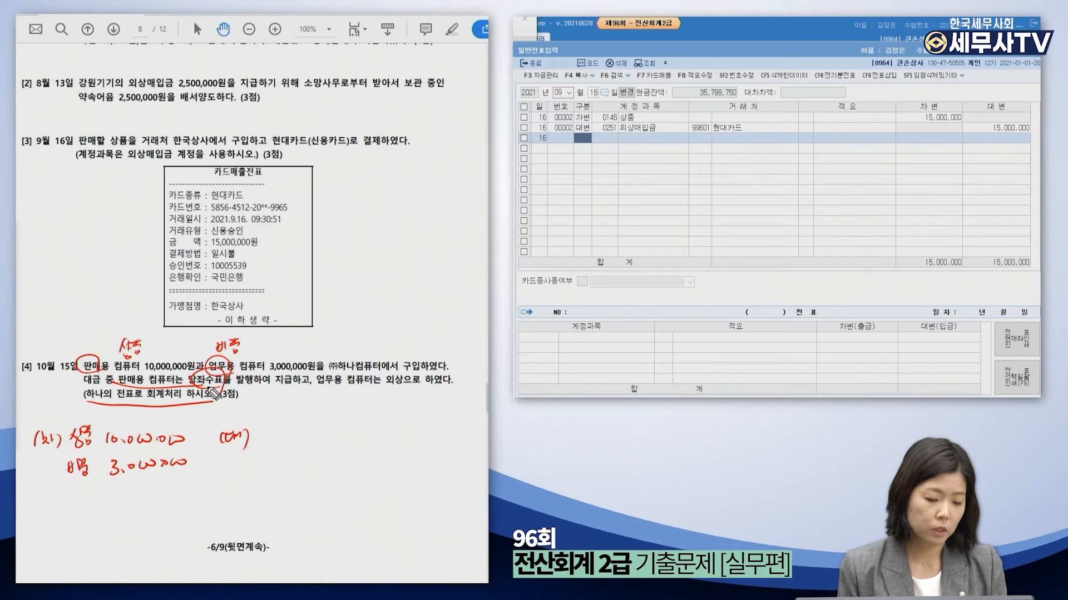
drag(308, 389, 402, 388)
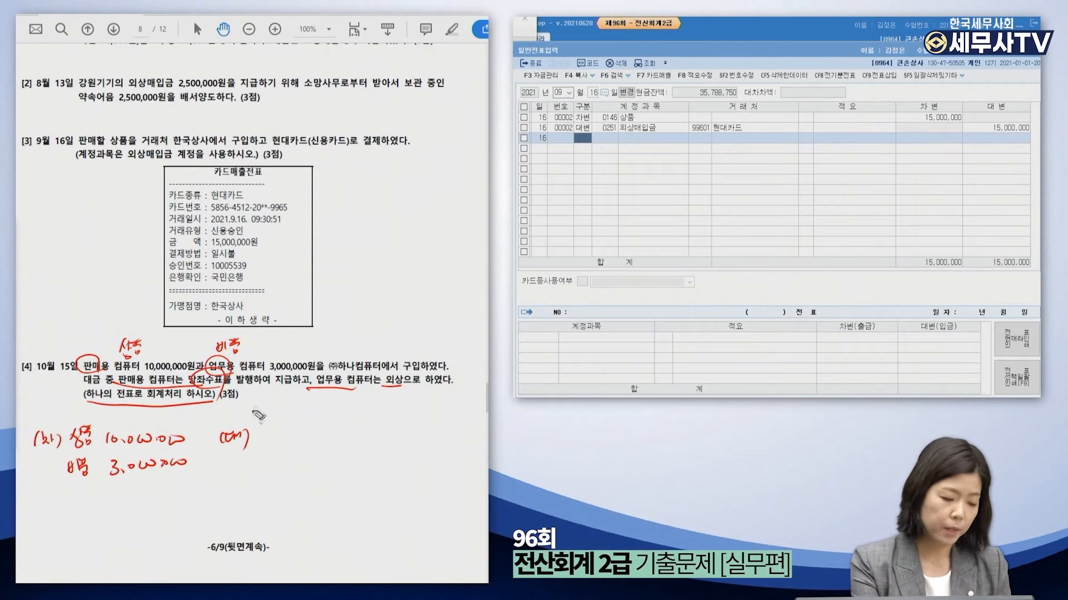
Write the 당좌예금 10,000,000 credit label and circle 업무용 in the question.
drag(255, 429, 261, 428)
drag(256, 430, 264, 438)
drag(264, 434, 396, 432)
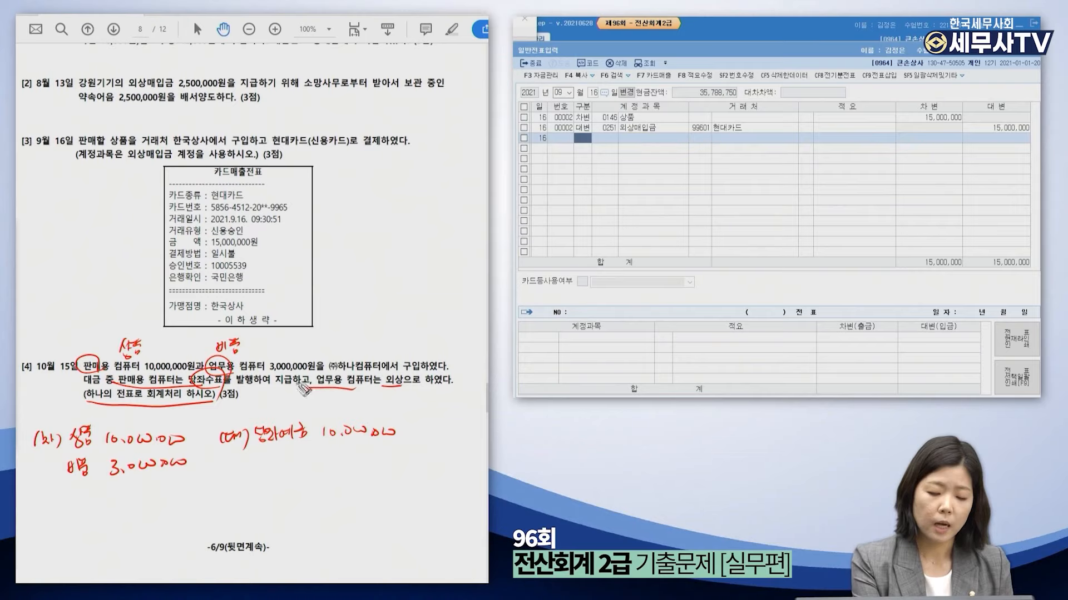
mouse_move(344, 393)
mouse_down()
mouse_move(318, 389)
mouse_move(349, 383)
mouse_up()
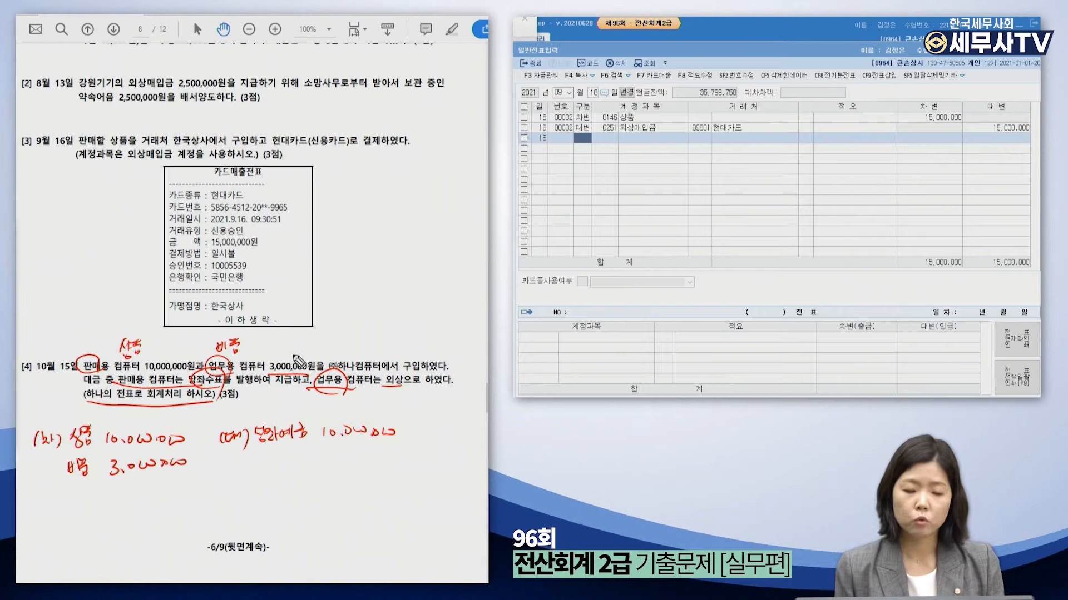
Note the 미지급금 3,000,000 credit, underlining 외상, with (주)하나컴퓨터 as the payable's vendor.
mouse_move(330, 456)
mouse_down()
mouse_move(332, 470)
mouse_move(398, 456)
mouse_up()
drag(251, 473, 310, 468)
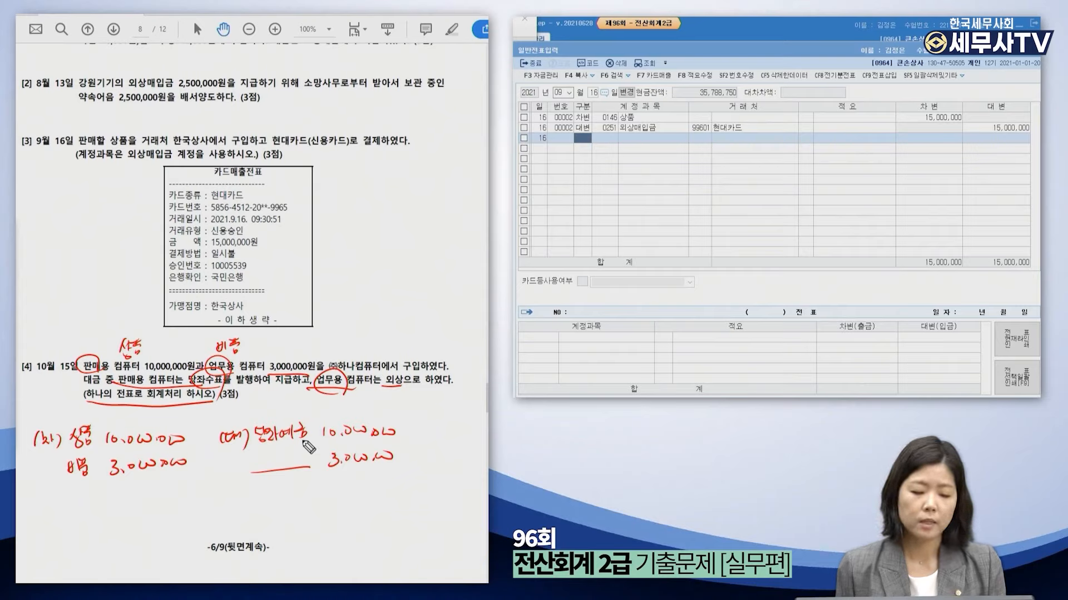
mouse_move(379, 390)
mouse_down()
mouse_move(400, 389)
mouse_move(383, 391)
mouse_up()
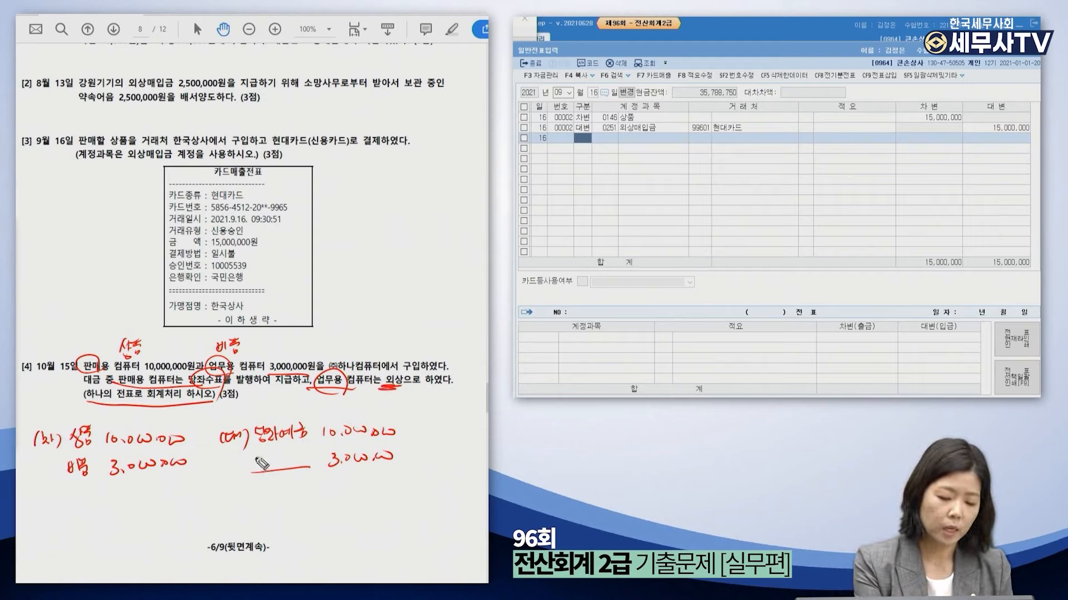
mouse_move(256, 461)
mouse_down()
mouse_move(280, 466)
mouse_move(289, 455)
mouse_move(304, 467)
mouse_up()
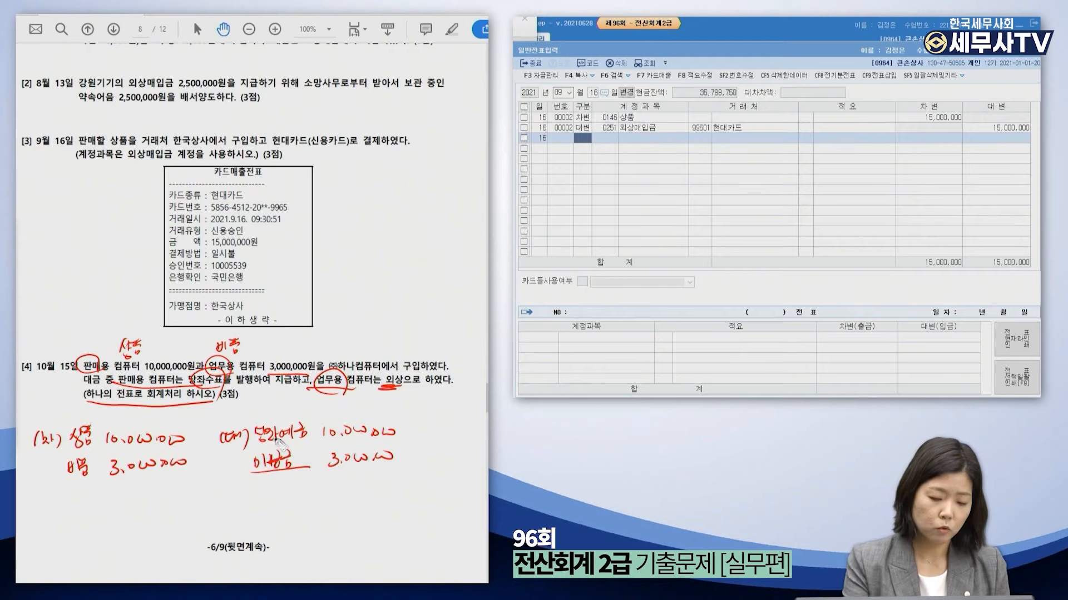
mouse_move(257, 477)
mouse_down()
mouse_move(253, 490)
mouse_move(336, 484)
mouse_up()
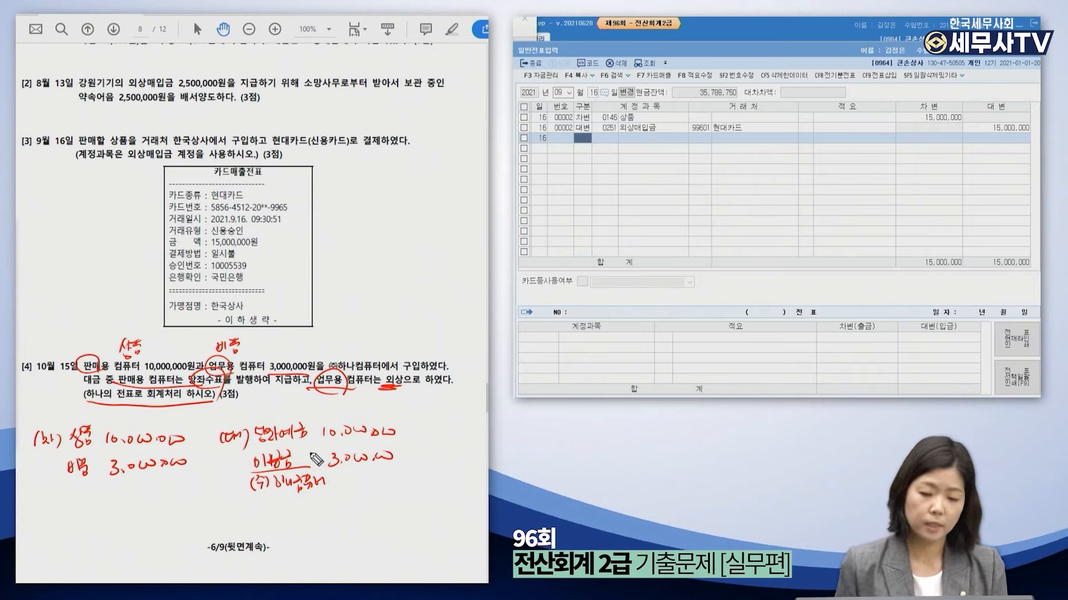
mouse_move(22, 265)
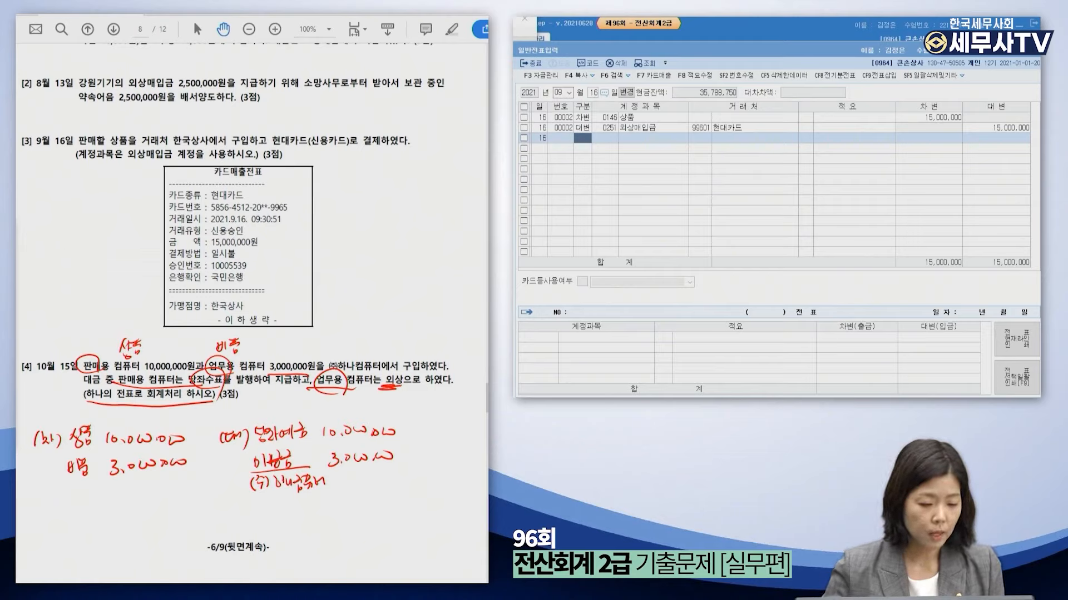
Date the new journal voucher October 15.
click(564, 93)
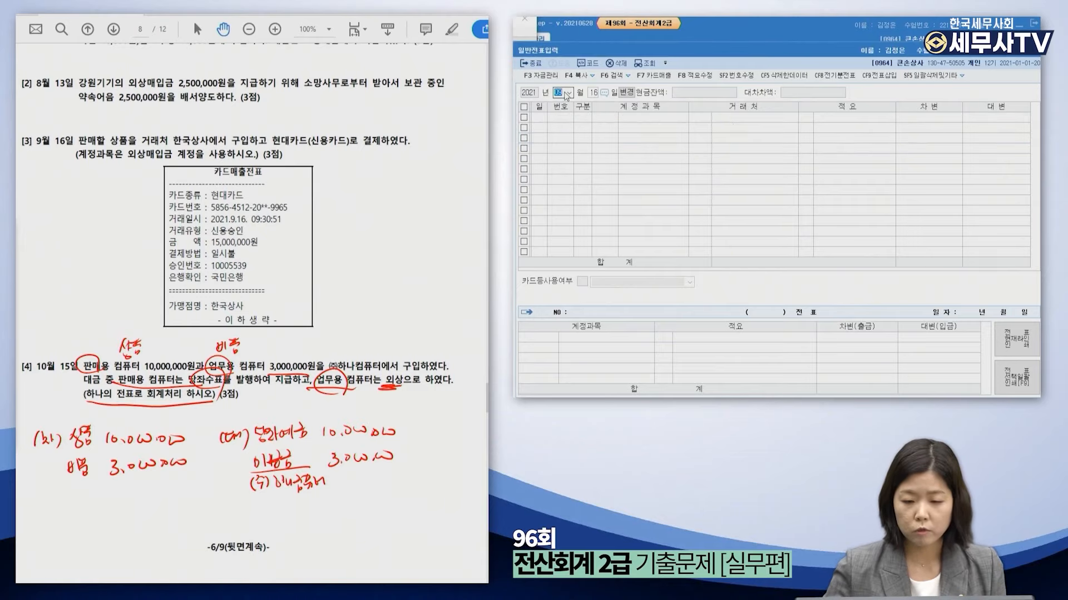
text(10)
key(Return)
text(15)
key(Return)
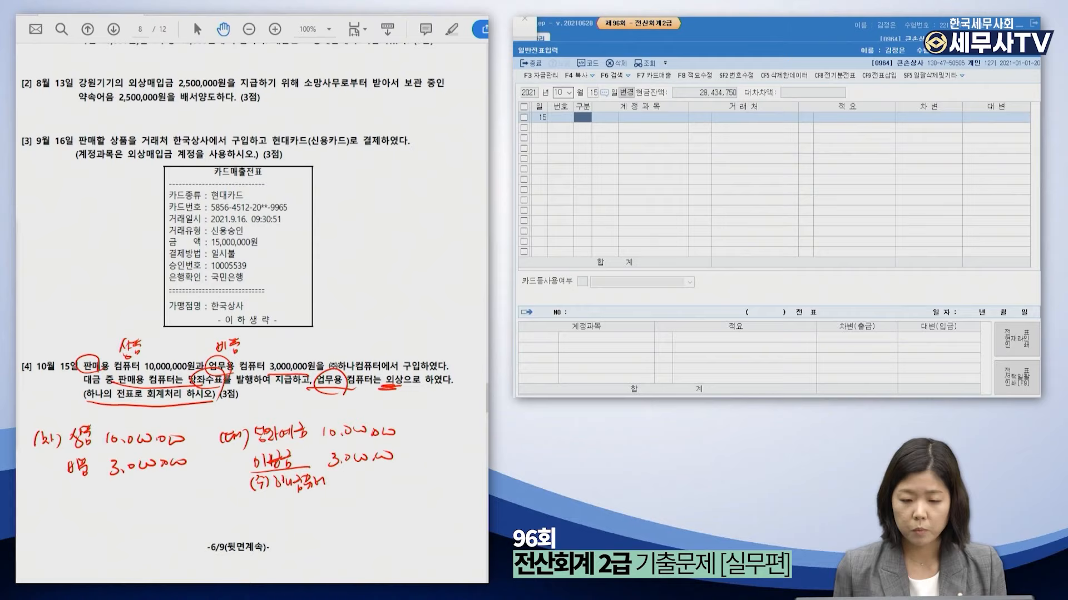
Debit 0146 상품 10,000,000 on row 1.
text(3)
key(Return)
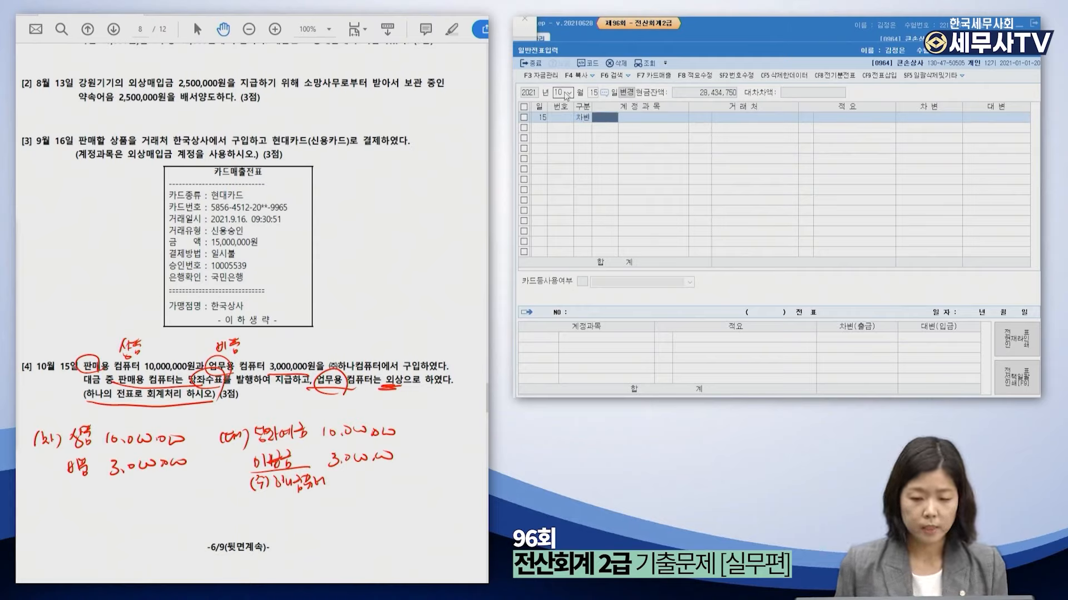
text(상ㅍ)
key(BackSpace)
key(BackSpace)
text(ㅅ상품)
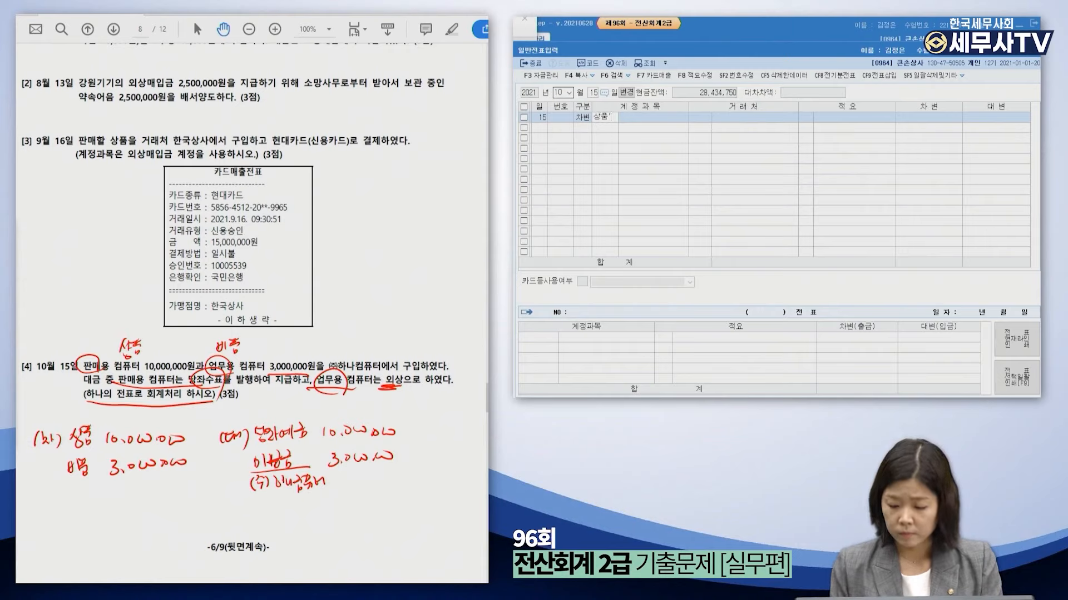
key(Return)
key(Return)
key(Return)
key(Return)
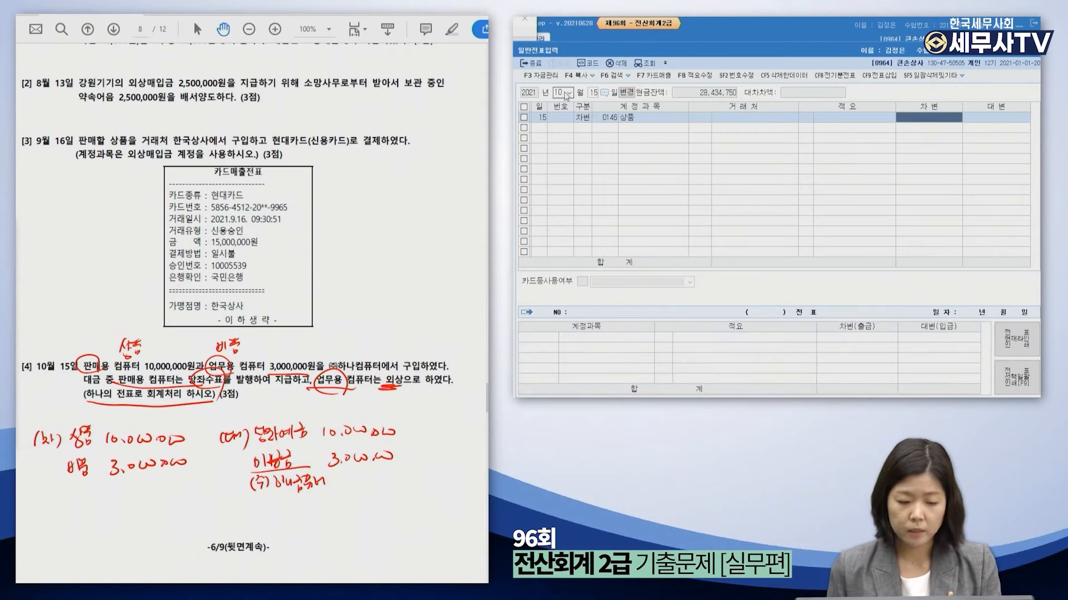
text(13)
text(0000000)
key(Return)
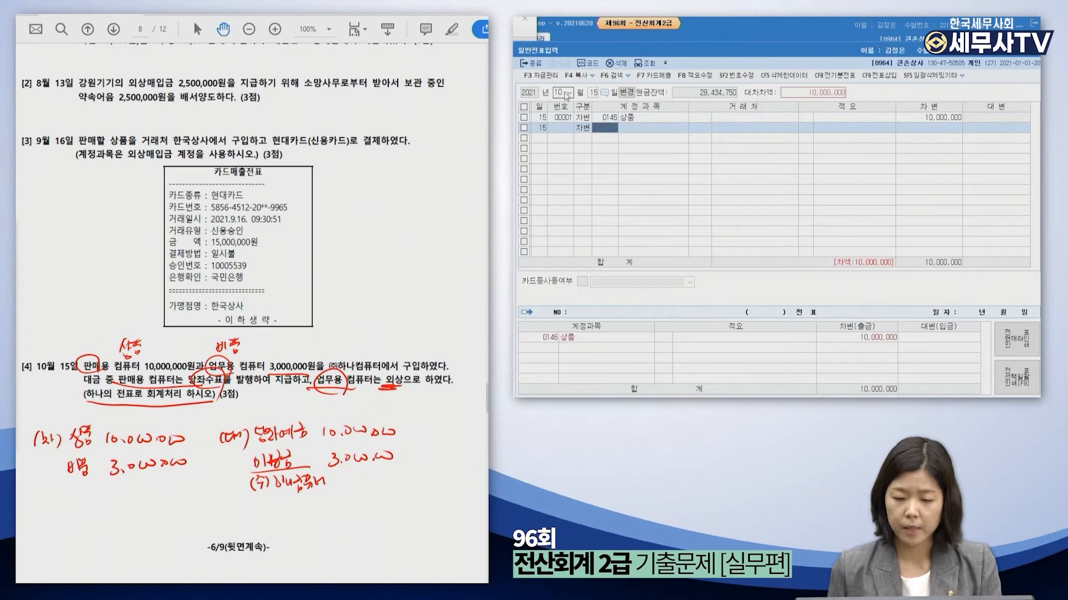
Debit 0212 비품 3,000,000 on row 2.
text(비품)
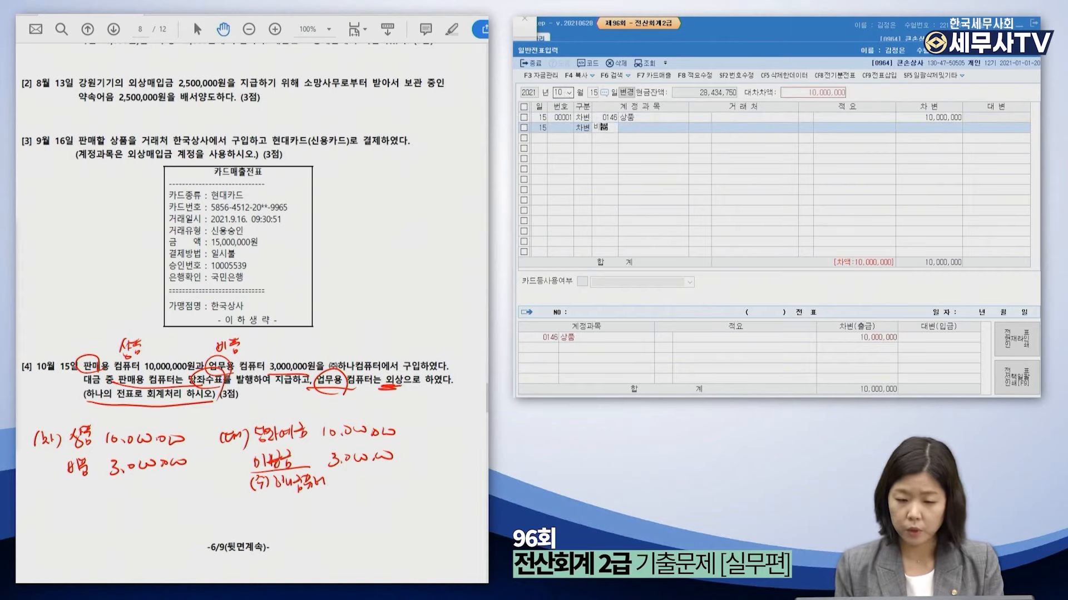
key(Return)
key(Return)
key(Return)
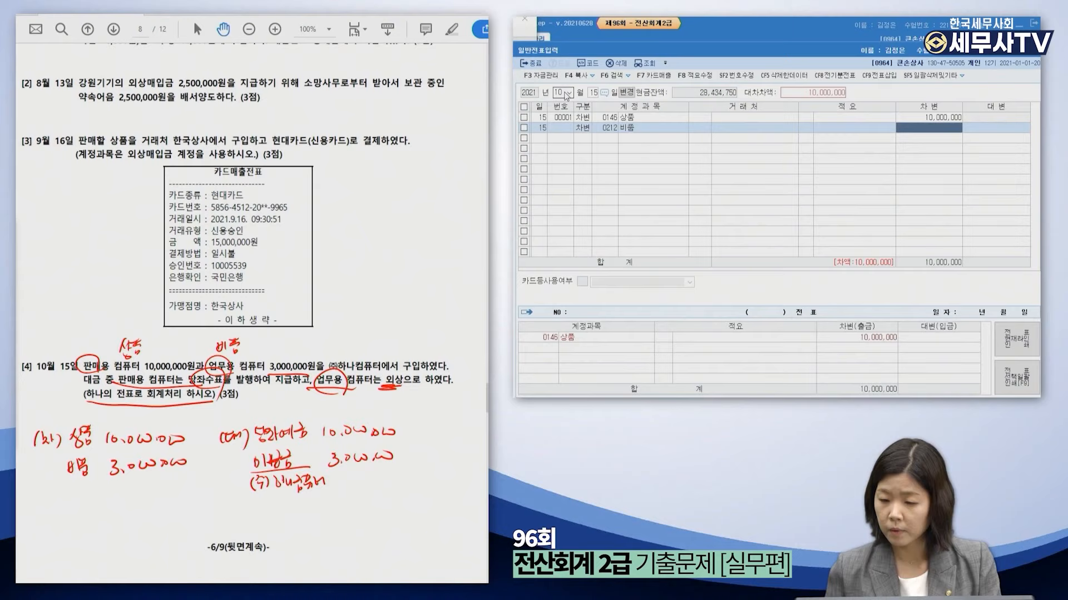
text(3000000)
key(Return)
text(4)
key(Return)
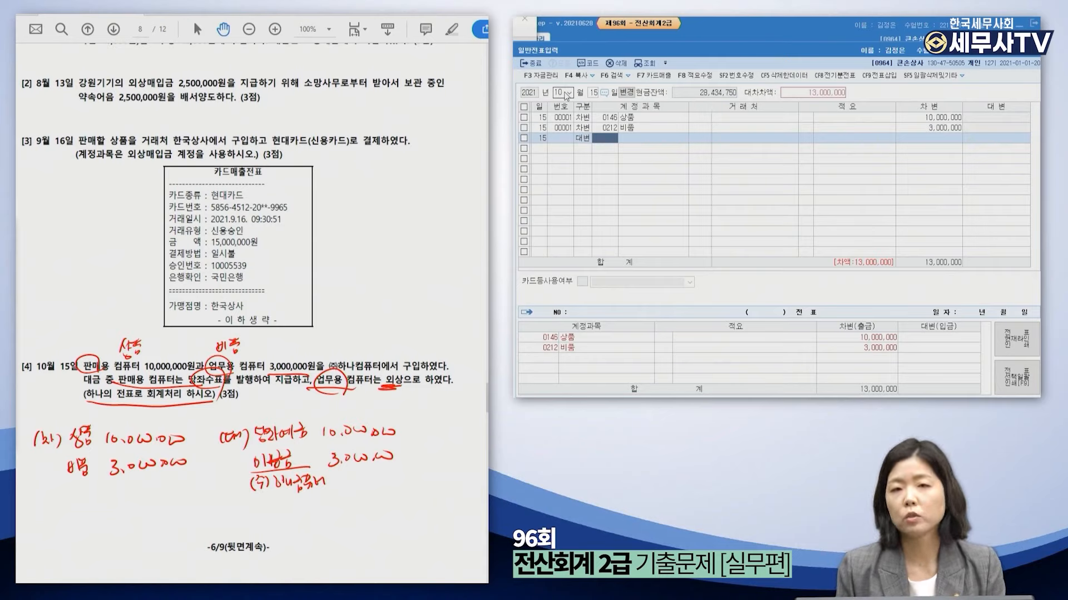
Credit 0102 당좌예금 10,000,000 on row 3.
text(당)
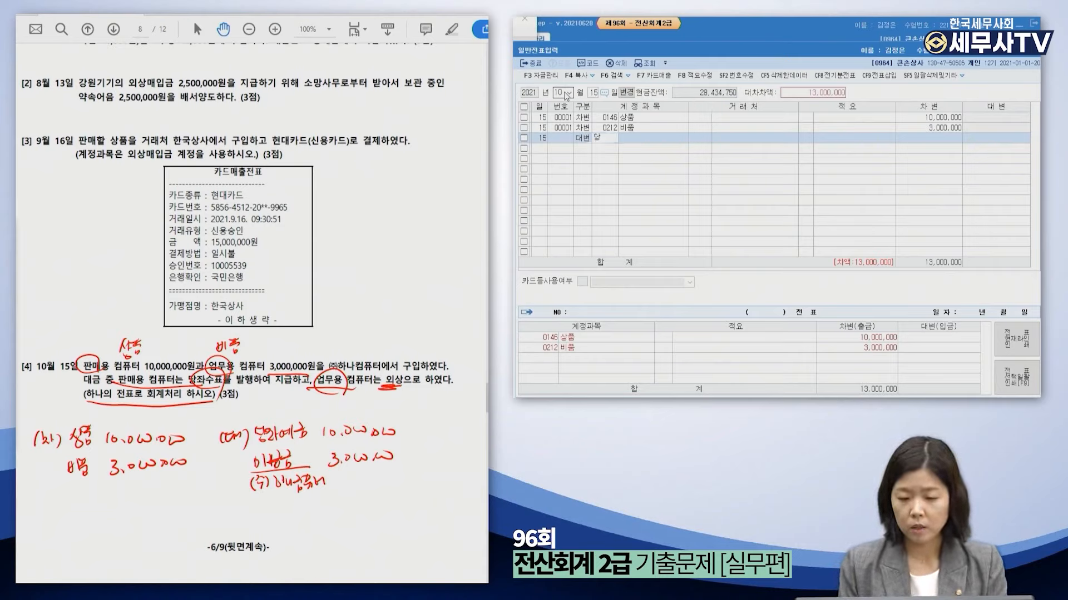
text(좌예)
key(Return)
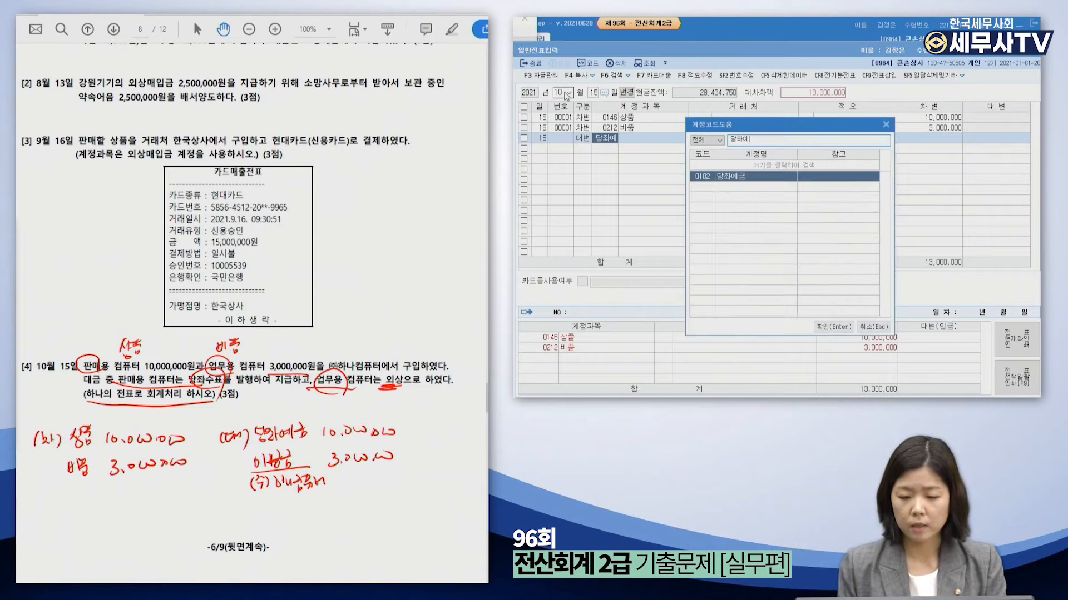
key(Return)
key(Return)
key(Return)
key(Return)
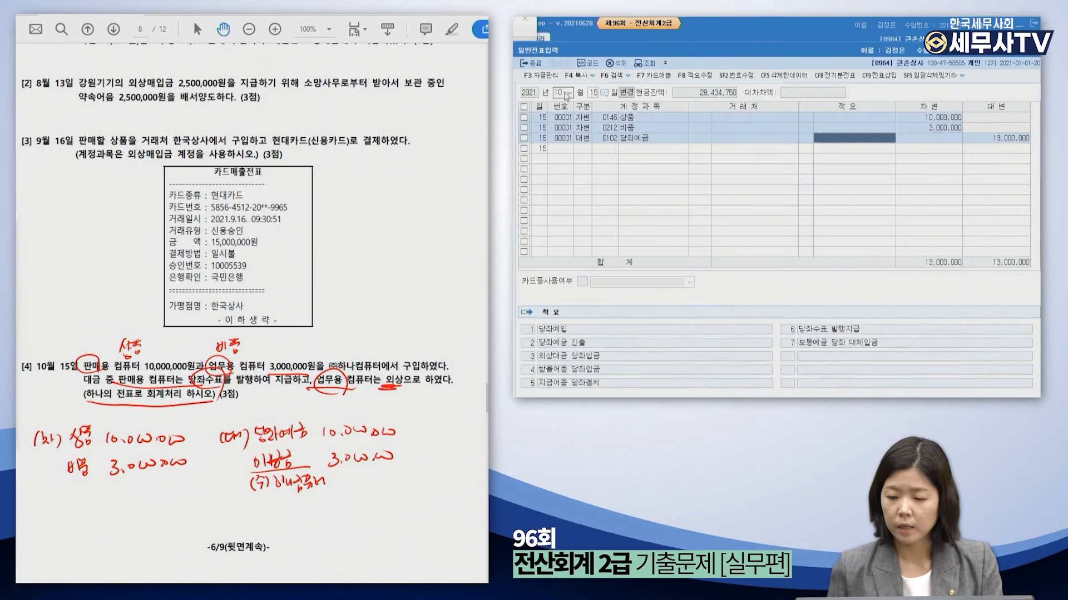
text(10000000)
key(Return)
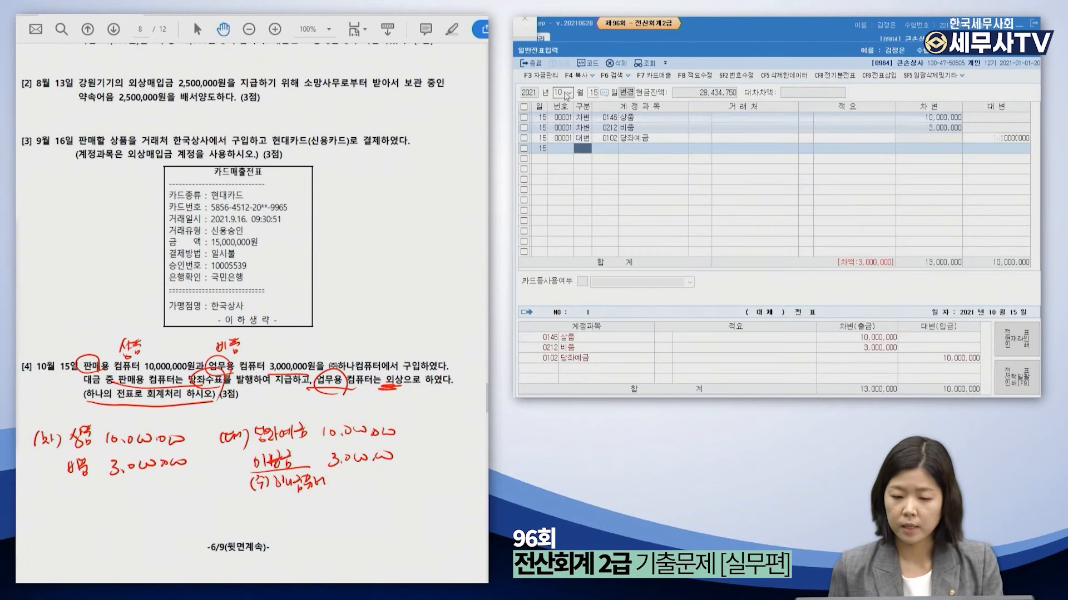
Credit 0253 미지급금 3,000,000 on row 4 with vendor (주)하나컴퓨터.
text(4)
key(Return)
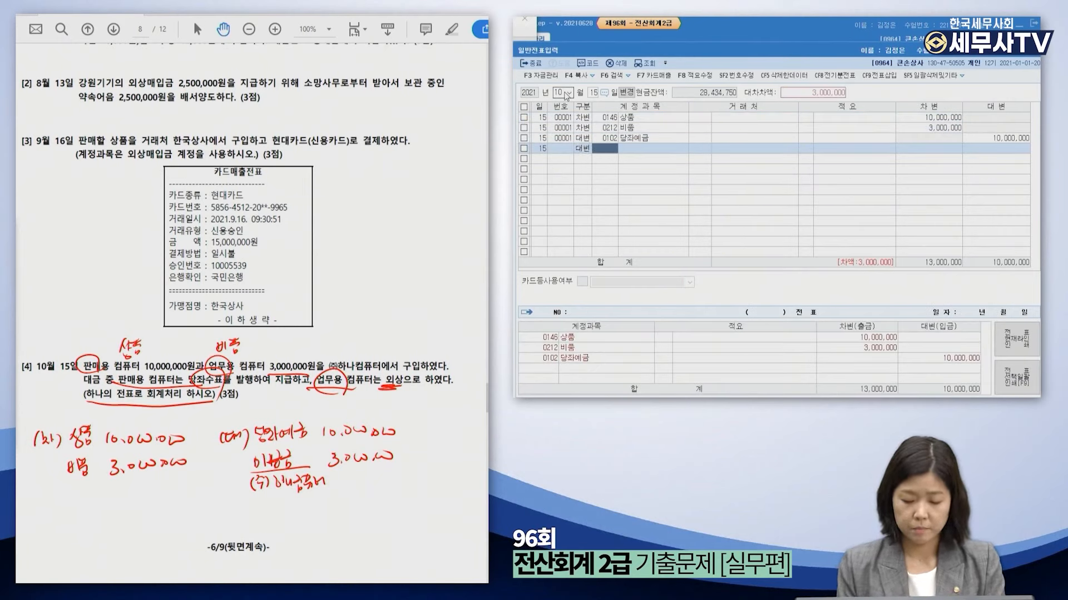
text(미지)
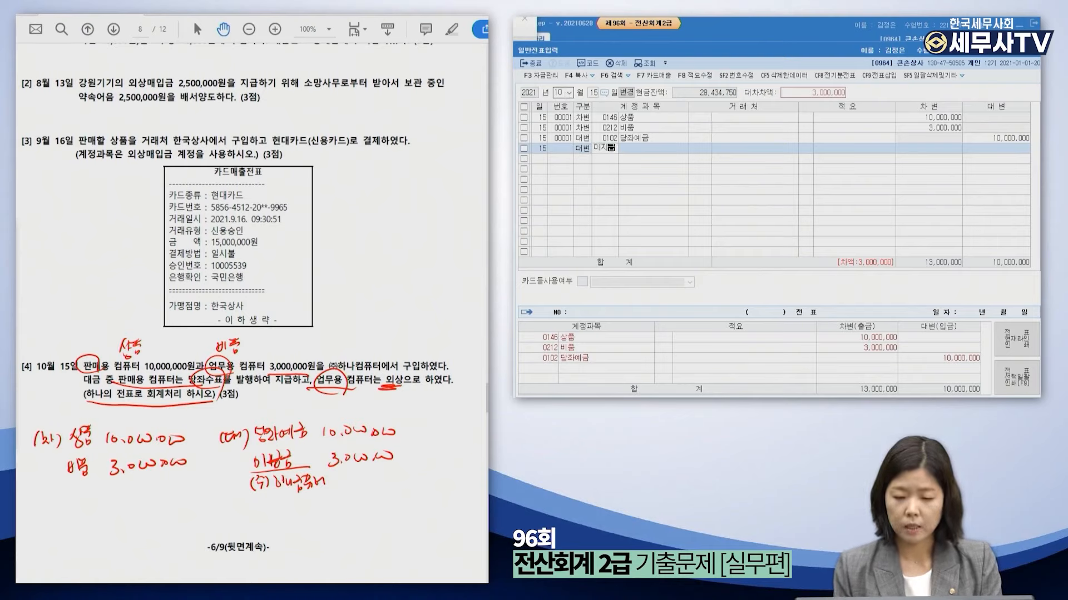
text(급)
key(Return)
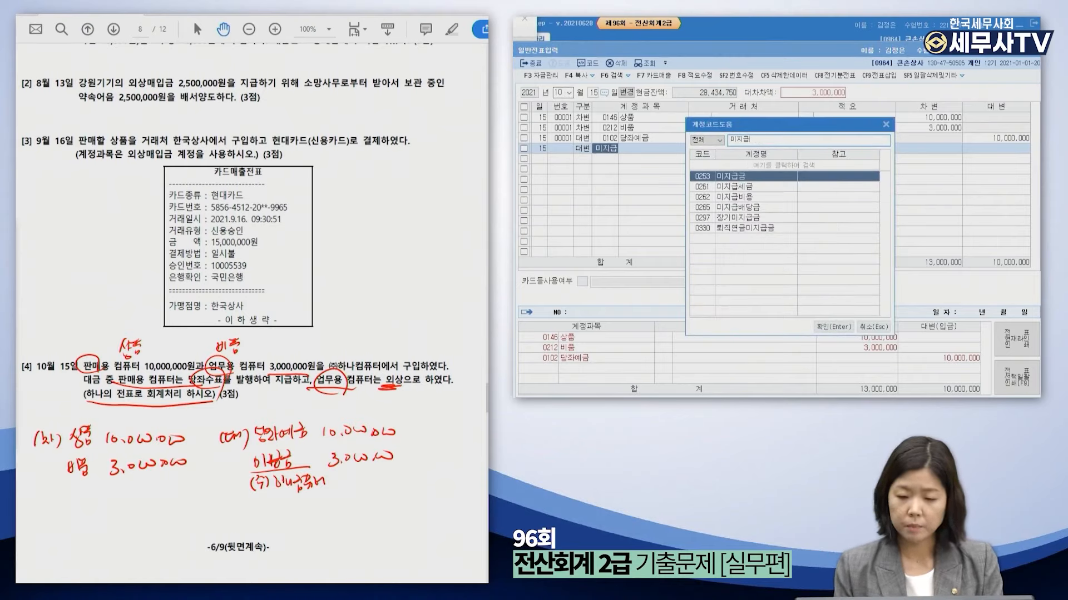
key(Return)
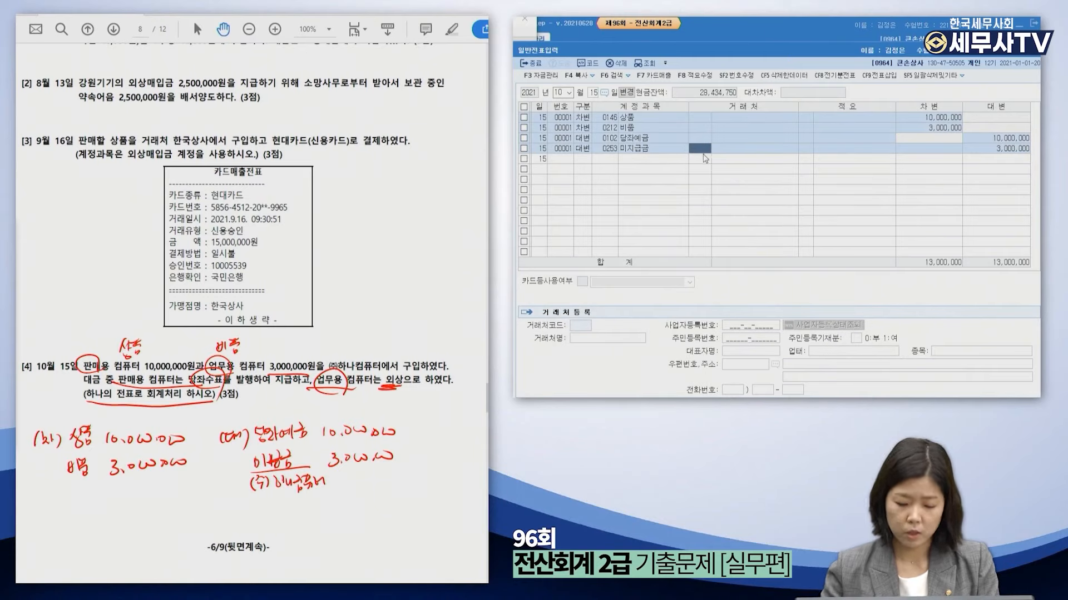
key(F2)
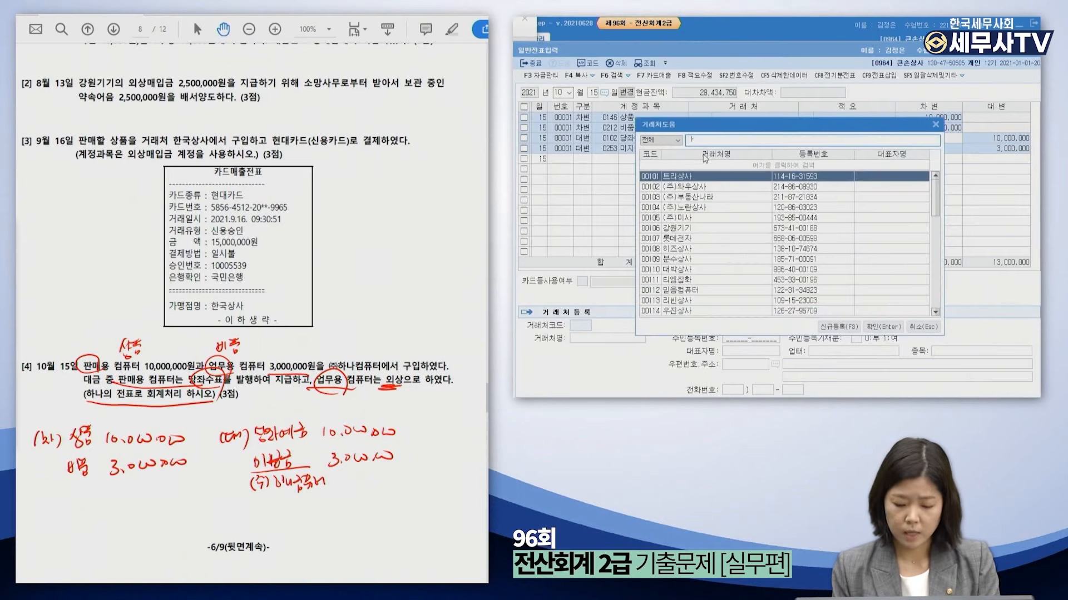
text(하나)
key(Return)
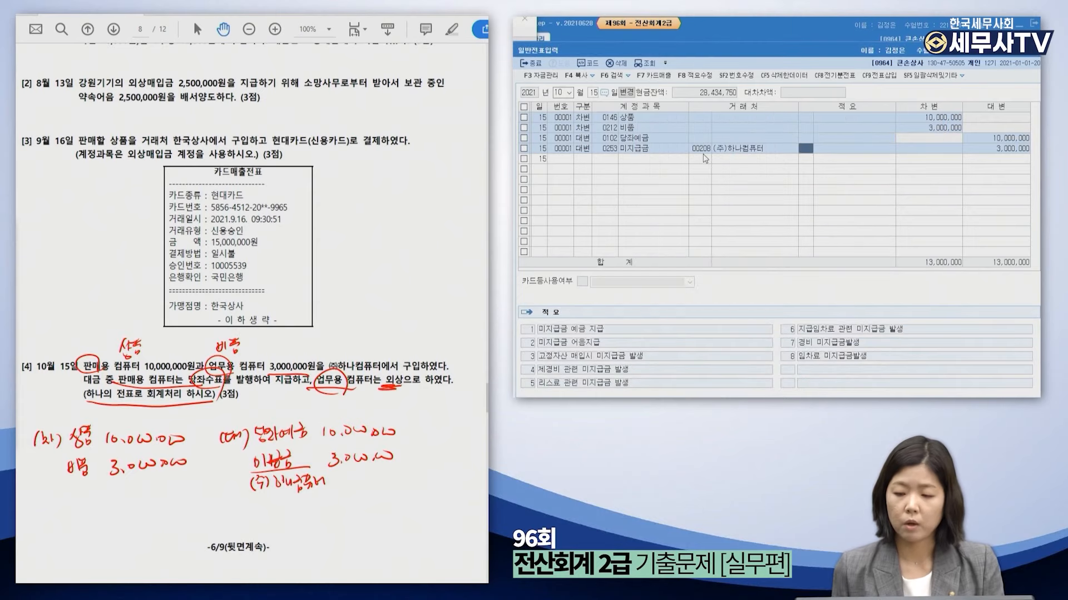
key(Return)
key(Return)
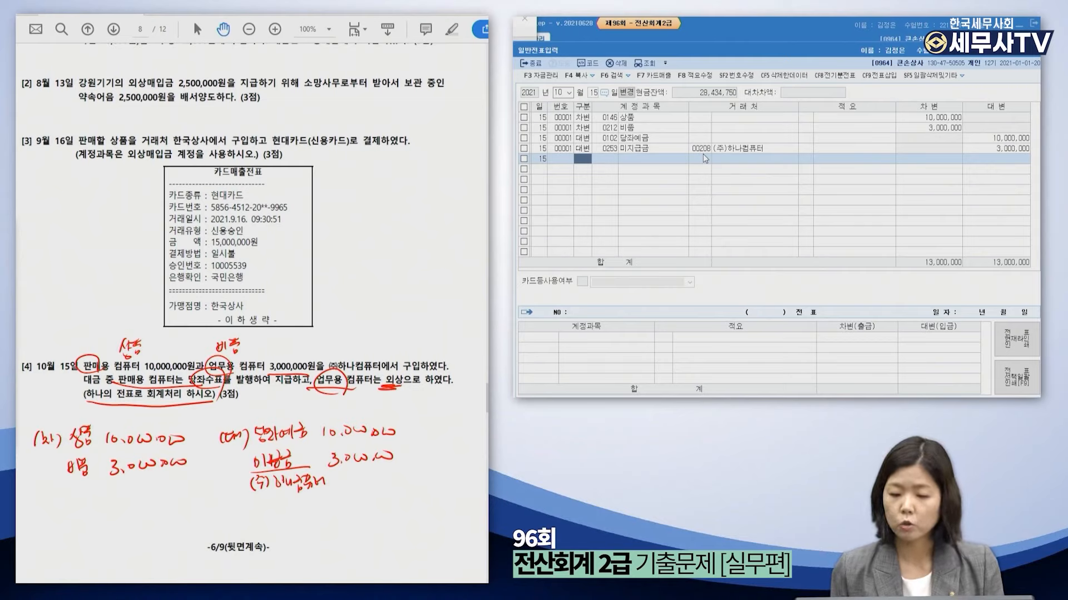
Review the 미지급금 and 당좌예금 lines of the finished October 15 entry.
click(702, 149)
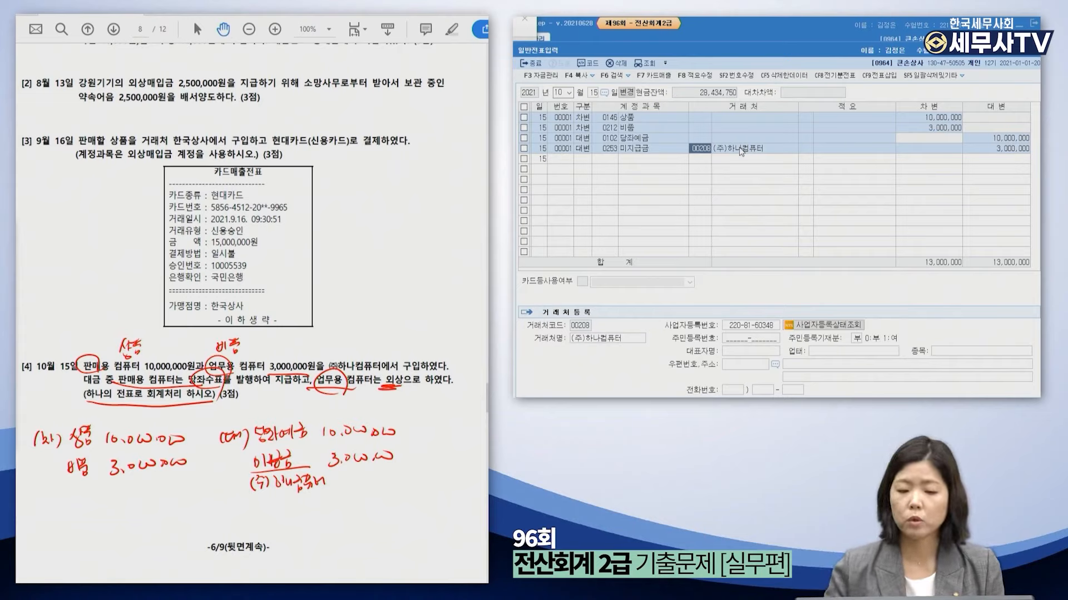
click(655, 158)
click(656, 135)
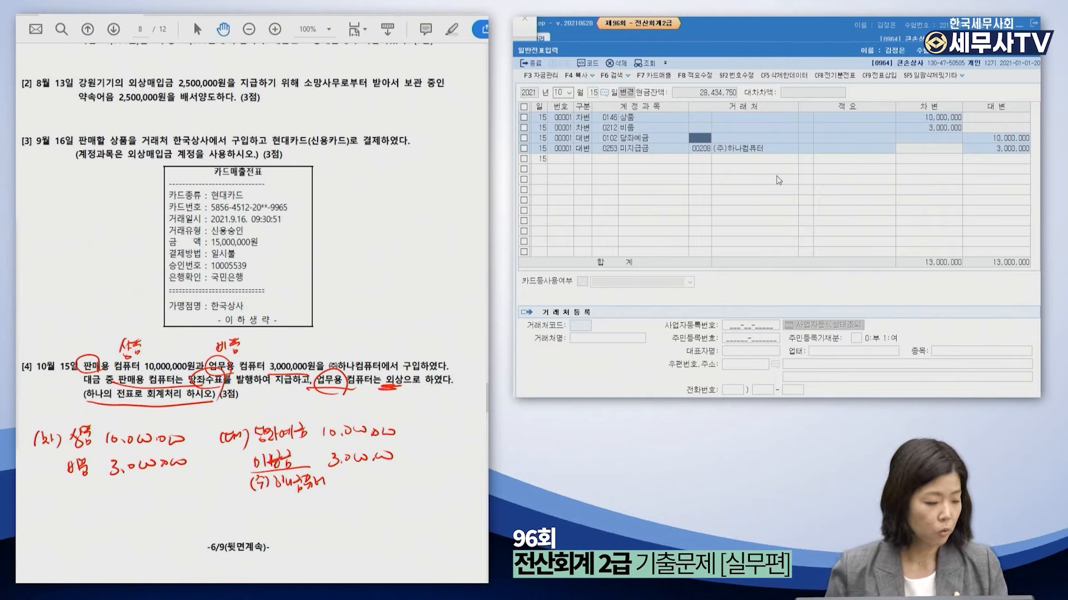
click(18, 367)
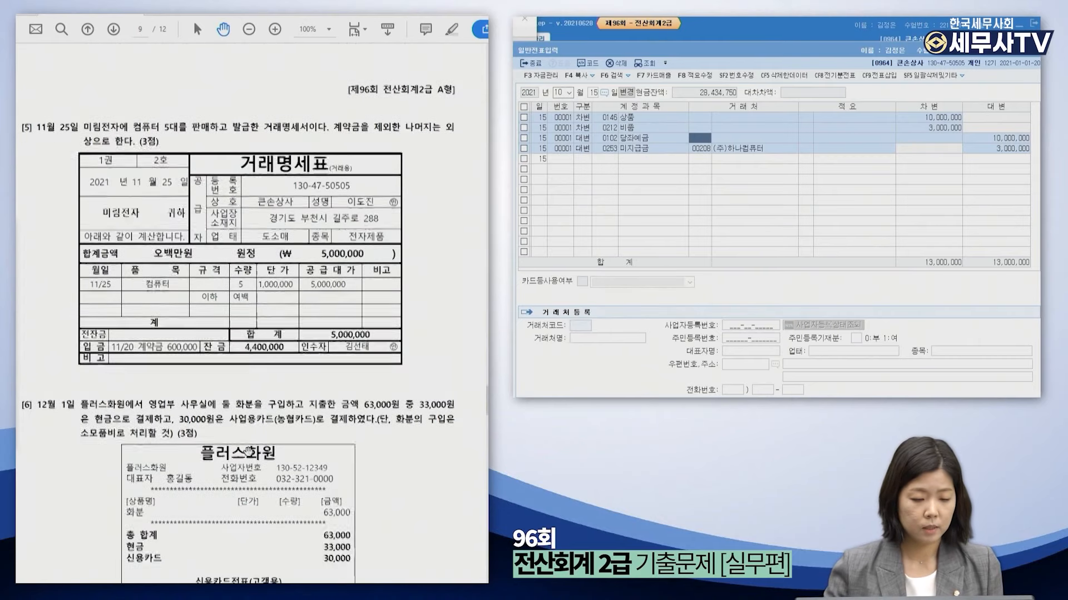
On page 9, circle 미림전자, 5,000,000, 600,000 and 4,400,000 on the invoice.
scroll(248, 453, down, 2)
scroll(248, 453, down, 2)
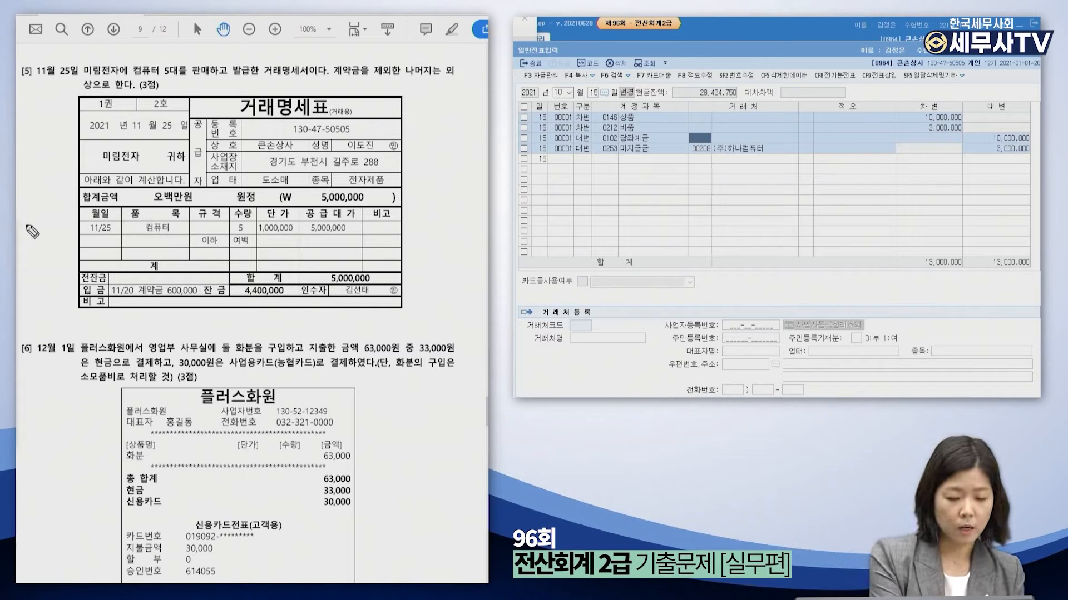
mouse_move(137, 162)
mouse_down()
mouse_move(102, 166)
mouse_move(139, 153)
mouse_up()
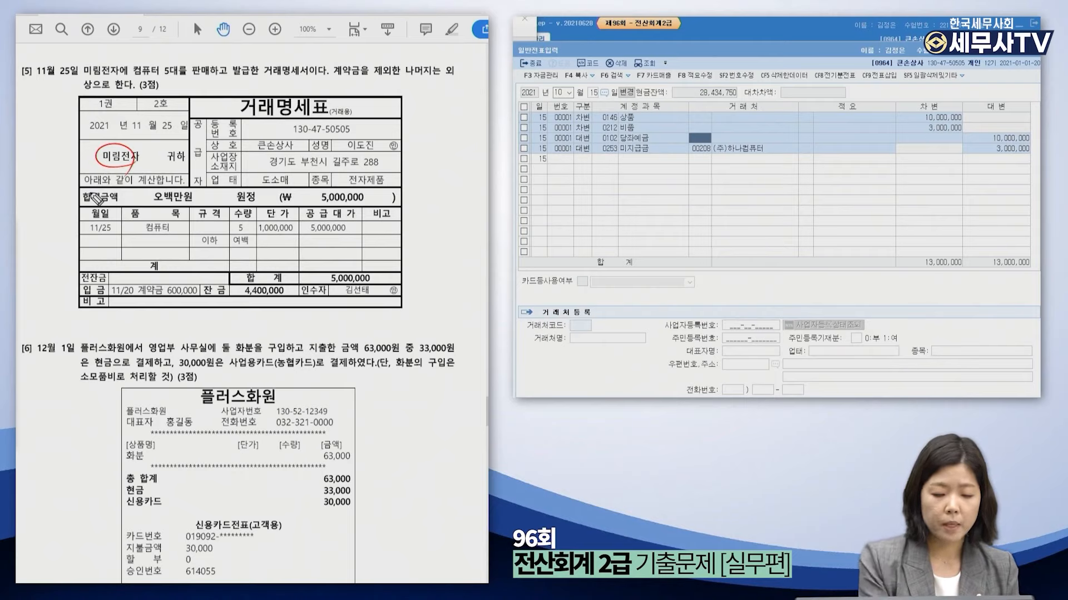
mouse_move(346, 238)
mouse_down()
mouse_move(311, 231)
mouse_move(334, 244)
mouse_up()
mouse_move(188, 302)
mouse_down()
mouse_move(187, 278)
mouse_move(173, 296)
mouse_up()
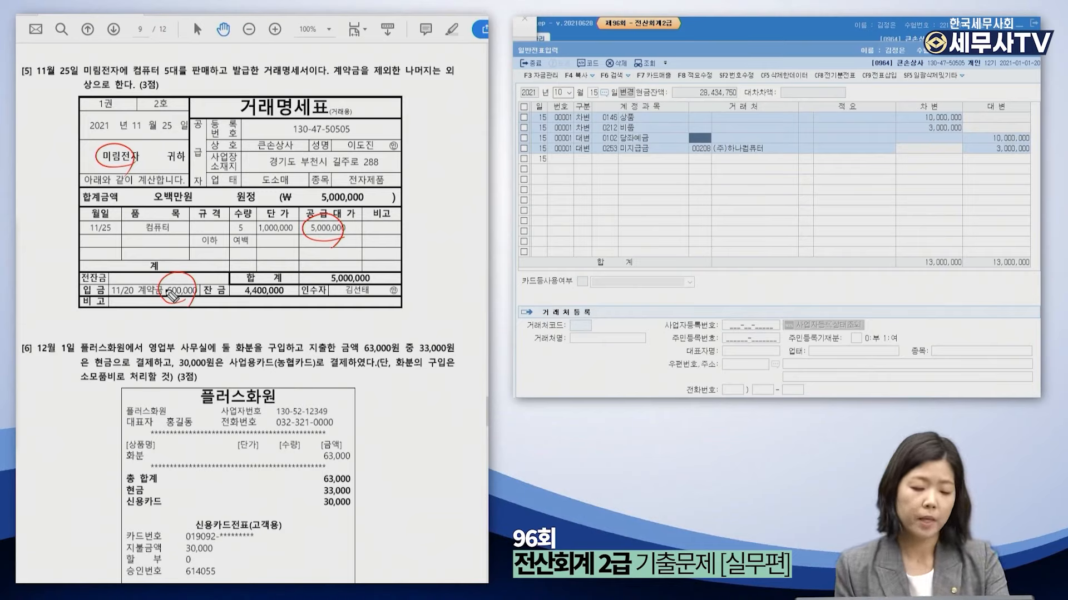
mouse_move(292, 268)
mouse_down()
mouse_move(296, 287)
mouse_move(281, 305)
mouse_move(262, 269)
mouse_move(278, 308)
mouse_up()
Underline the on-credit wording, note 외상매출 in the margin, and start debit/credit markers.
drag(440, 76, 461, 71)
drag(82, 91, 100, 92)
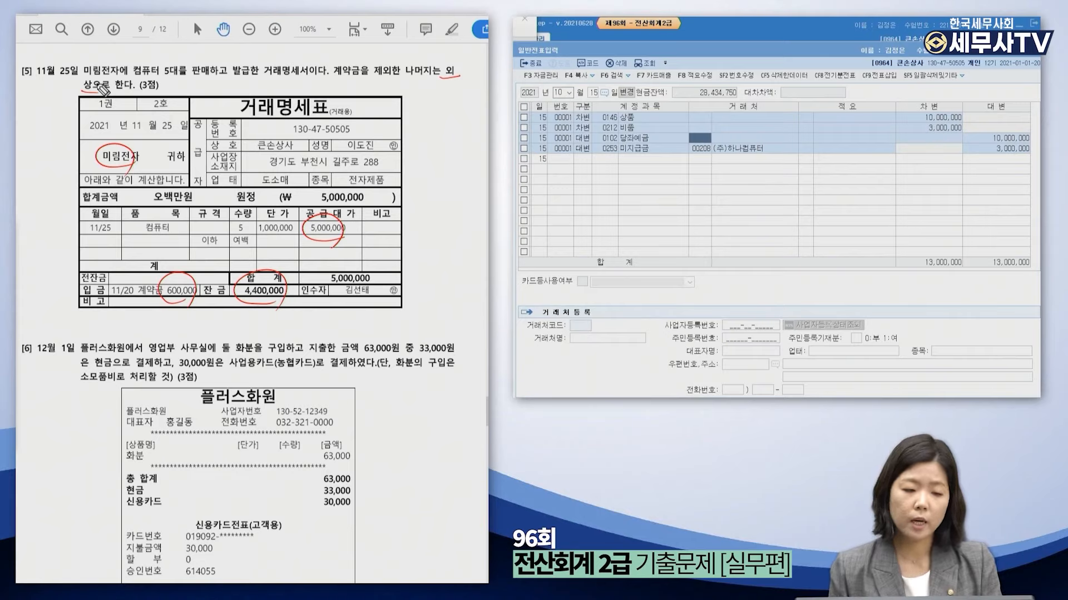
drag(414, 92, 466, 101)
mouse_move(35, 322)
mouse_down()
mouse_move(34, 333)
mouse_move(54, 334)
mouse_up()
mouse_move(263, 321)
mouse_down()
mouse_move(260, 333)
mouse_move(281, 335)
mouse_up()
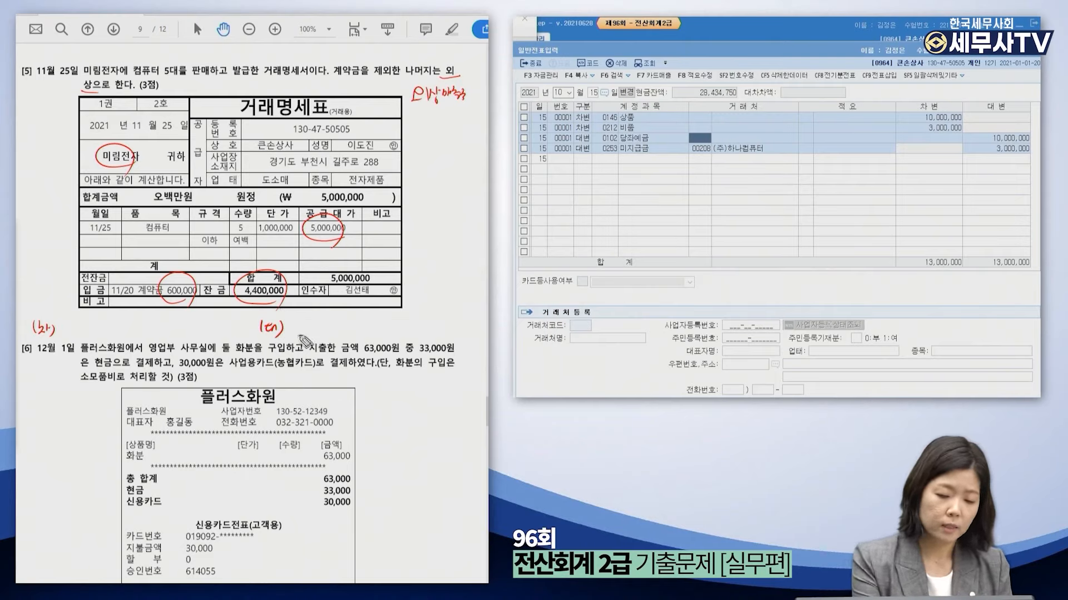
Handwrite 상품매출 as the credit account below the invoice.
drag(291, 318, 288, 328)
drag(291, 323, 294, 326)
mouse_move(296, 318)
mouse_down()
mouse_move(292, 329)
mouse_move(300, 325)
mouse_up()
drag(303, 321, 302, 325)
drag(297, 326, 303, 332)
drag(307, 321, 313, 328)
mouse_move(318, 317)
mouse_down()
mouse_move(318, 328)
mouse_move(326, 319)
mouse_move(389, 333)
mouse_move(418, 322)
mouse_up()
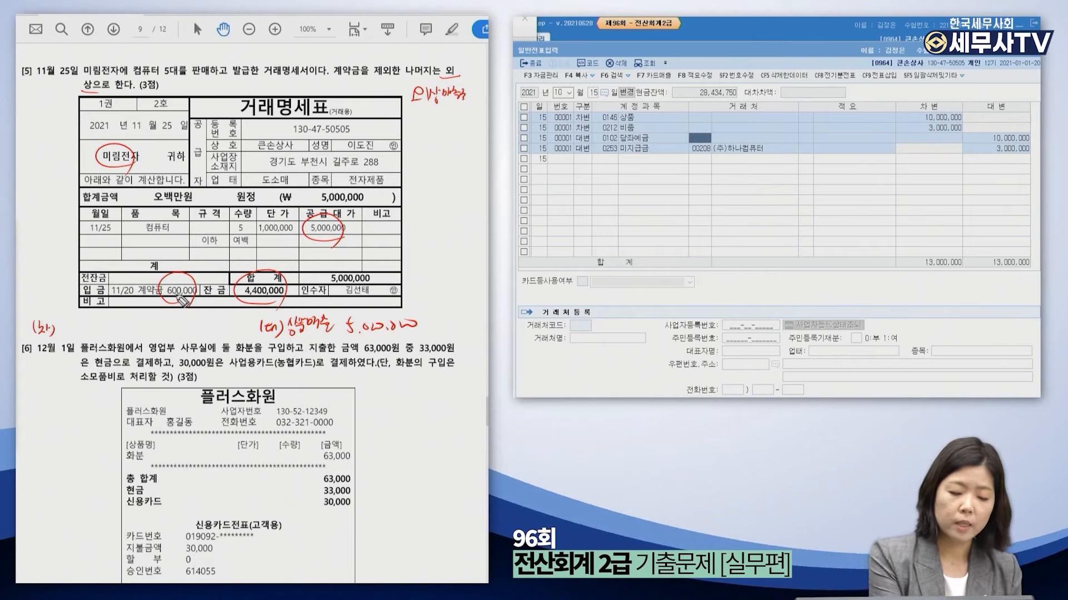
Write debits 선수금 600,000 and 외상매출 4,400,000, noting the customer 미림전자.
drag(192, 302, 158, 297)
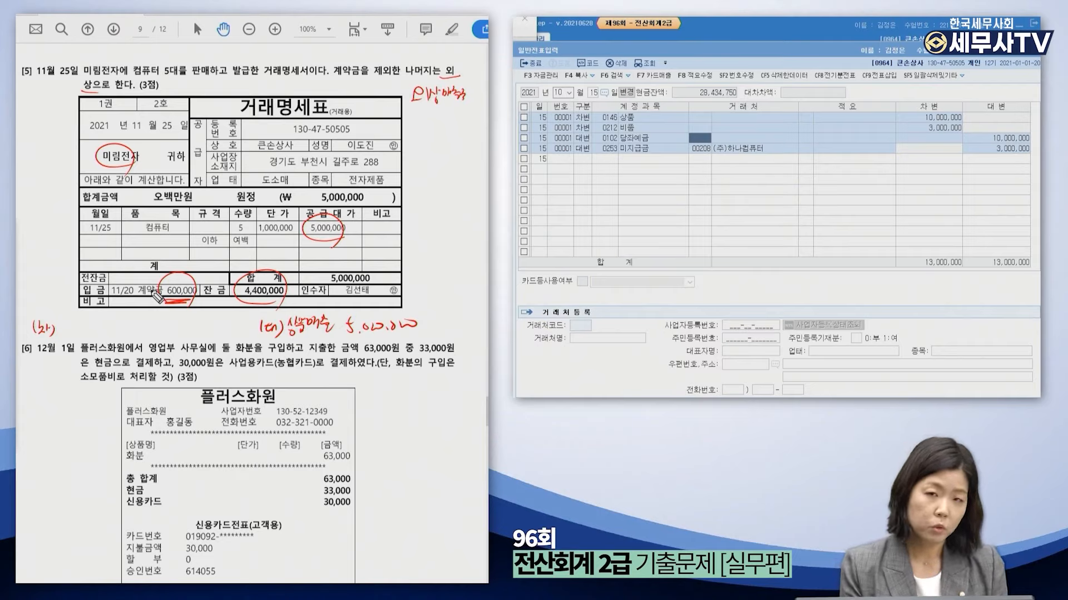
drag(72, 312, 65, 321)
drag(68, 318, 107, 329)
mouse_move(176, 307)
mouse_down()
mouse_move(178, 320)
mouse_move(225, 318)
mouse_up()
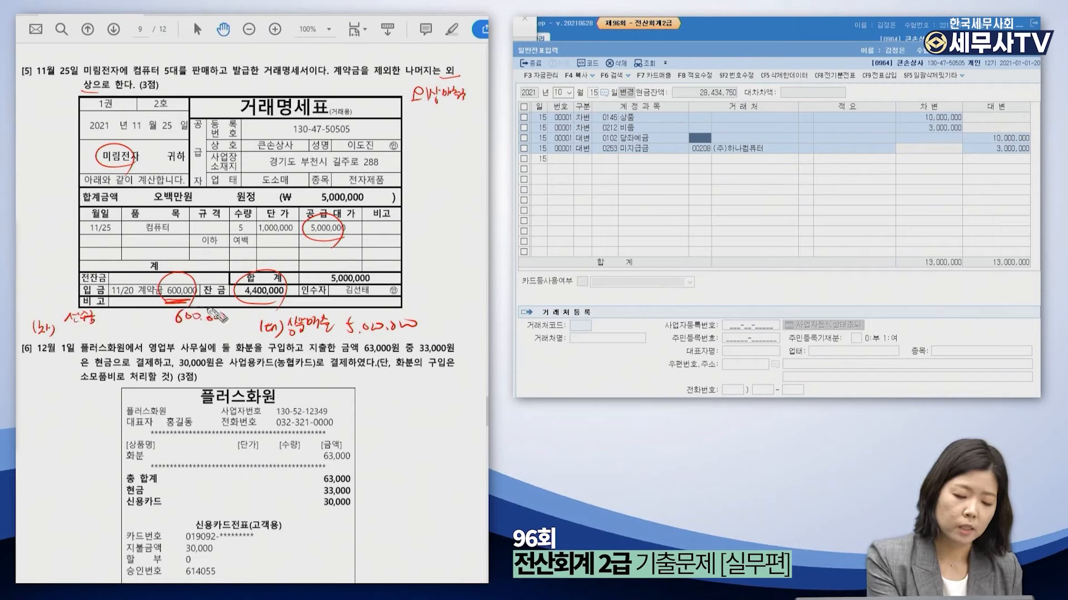
mouse_move(103, 313)
mouse_down()
mouse_move(103, 322)
mouse_move(149, 317)
mouse_move(166, 336)
mouse_move(177, 332)
mouse_up()
click(169, 334)
mouse_move(178, 327)
mouse_down()
mouse_move(177, 336)
mouse_move(221, 333)
mouse_up()
click(201, 335)
drag(461, 129, 443, 139)
drag(67, 328, 152, 334)
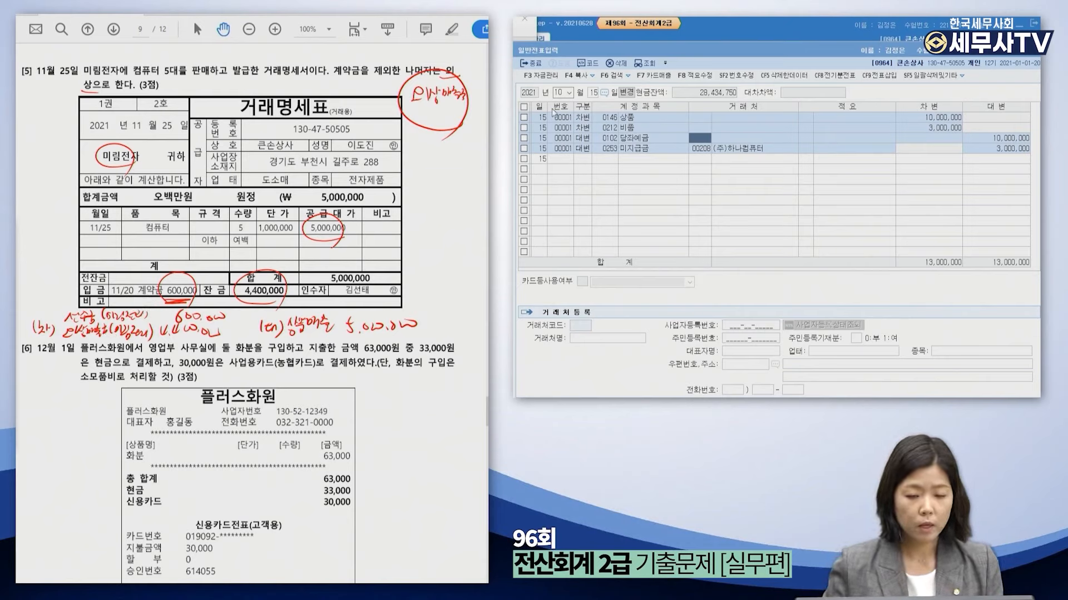
Date the new journal entry November 25.
click(558, 92)
text(11)
key(Return)
text(25)
key(Return)
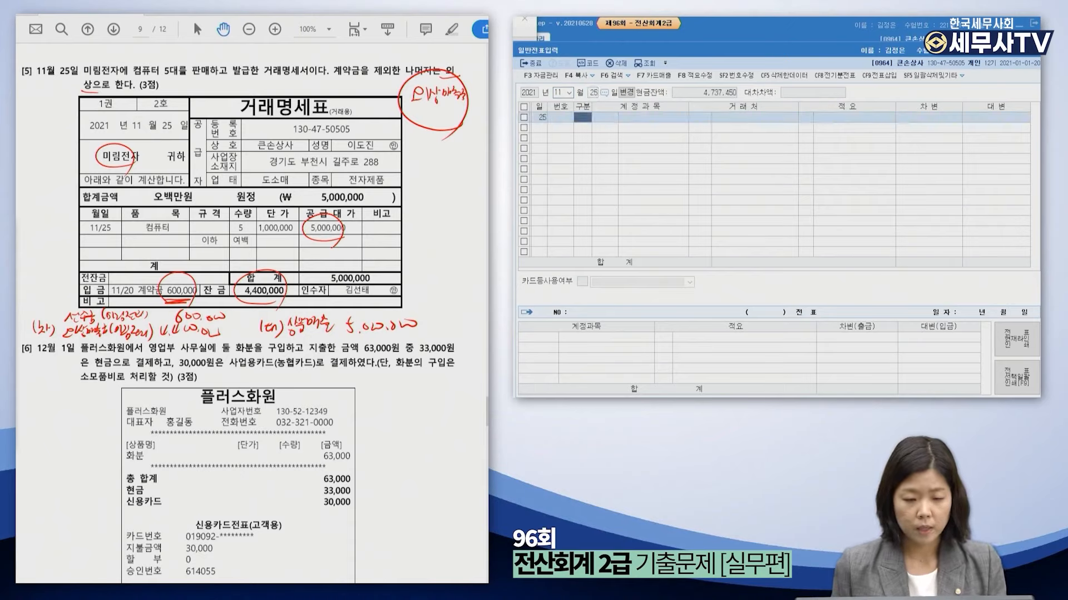
Debit 선수금 600,000 with customer 미림전자.
text(3)
key(Return)
text(ㅅ)
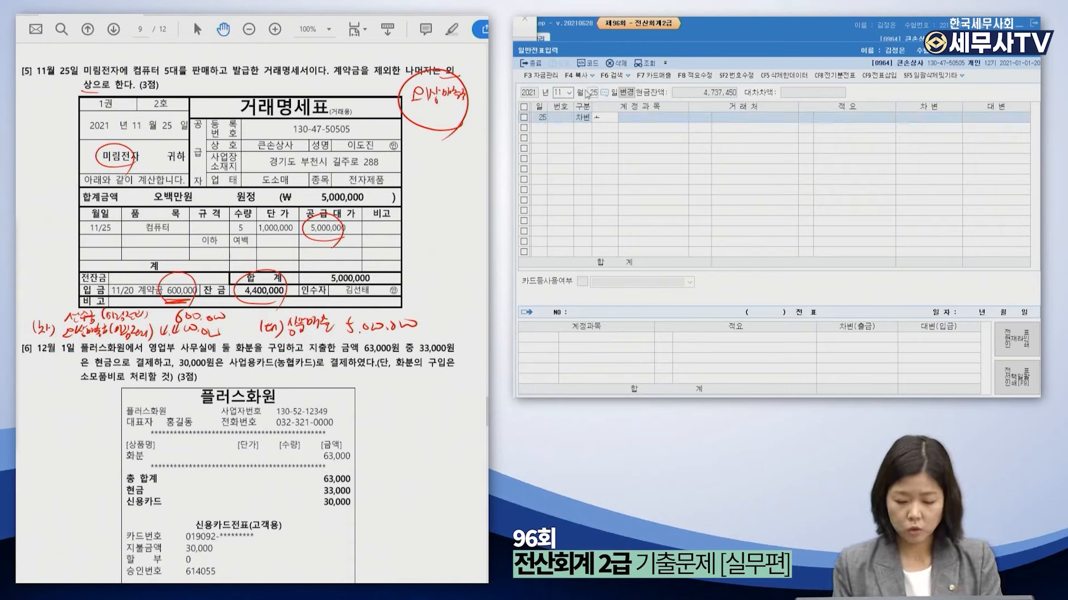
text(선수금)
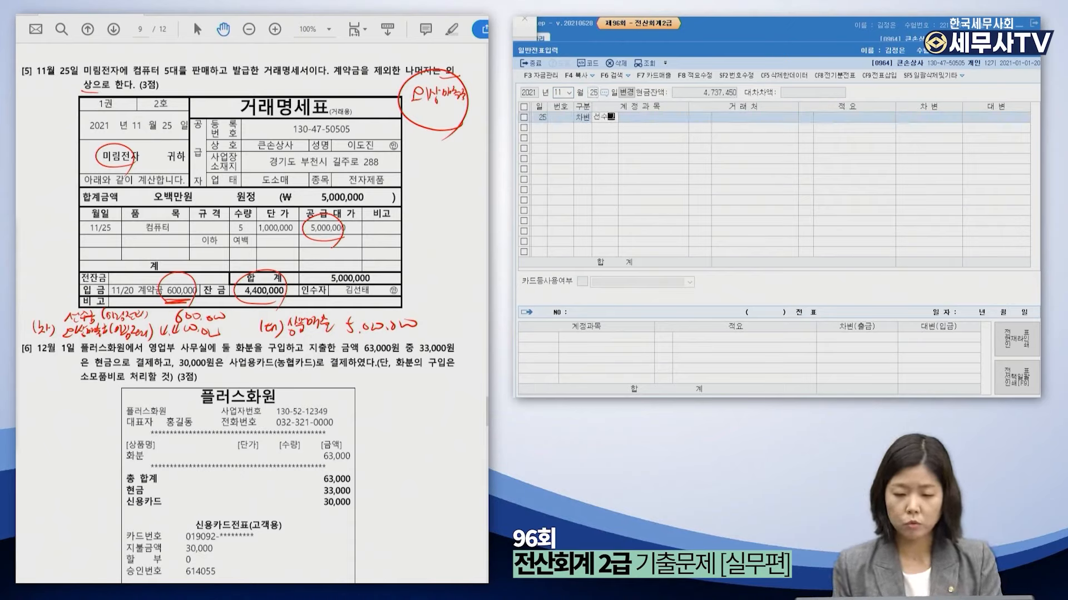
key(Return)
key(F2)
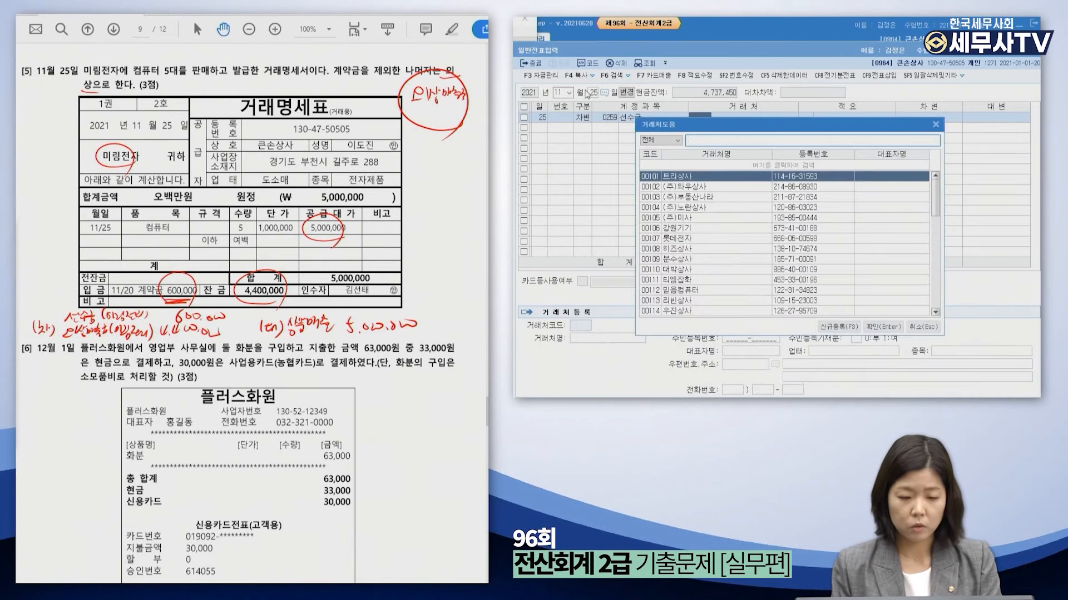
text(미림)
key(Return)
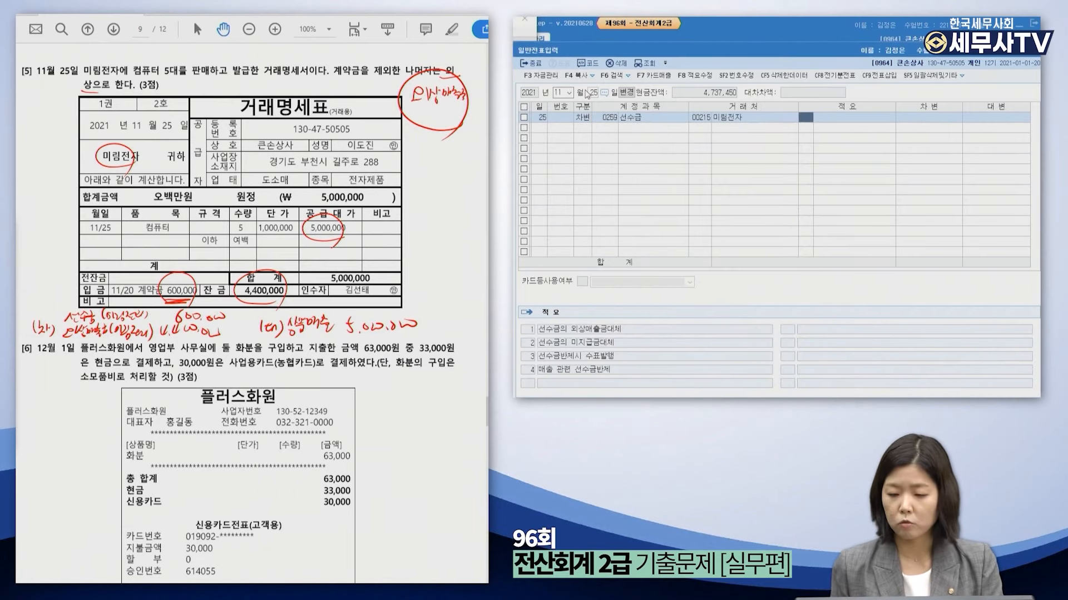
key(Return)
text(6000000)
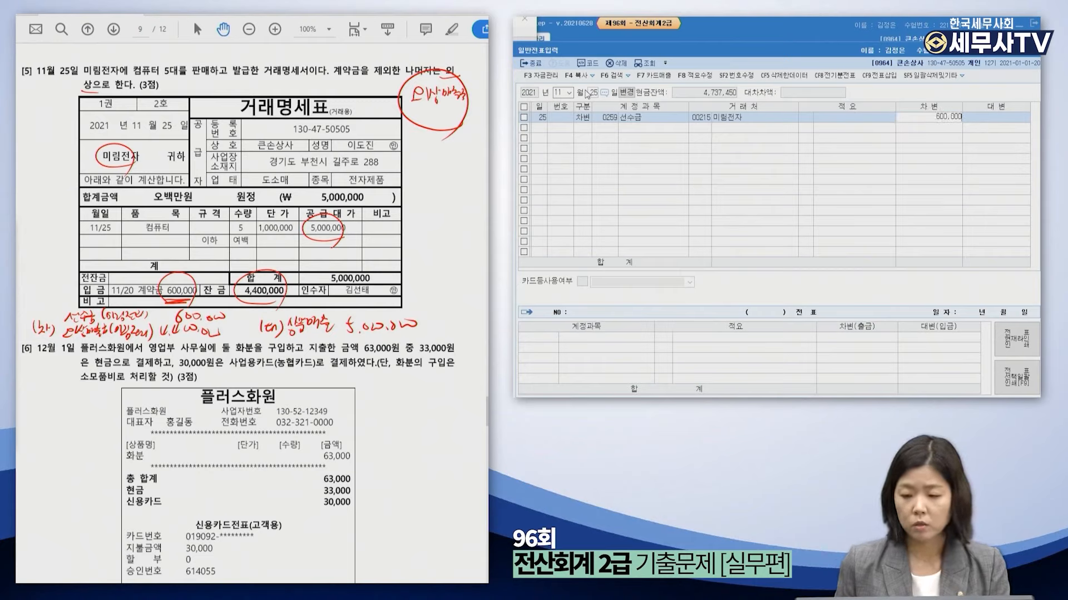
key(Return)
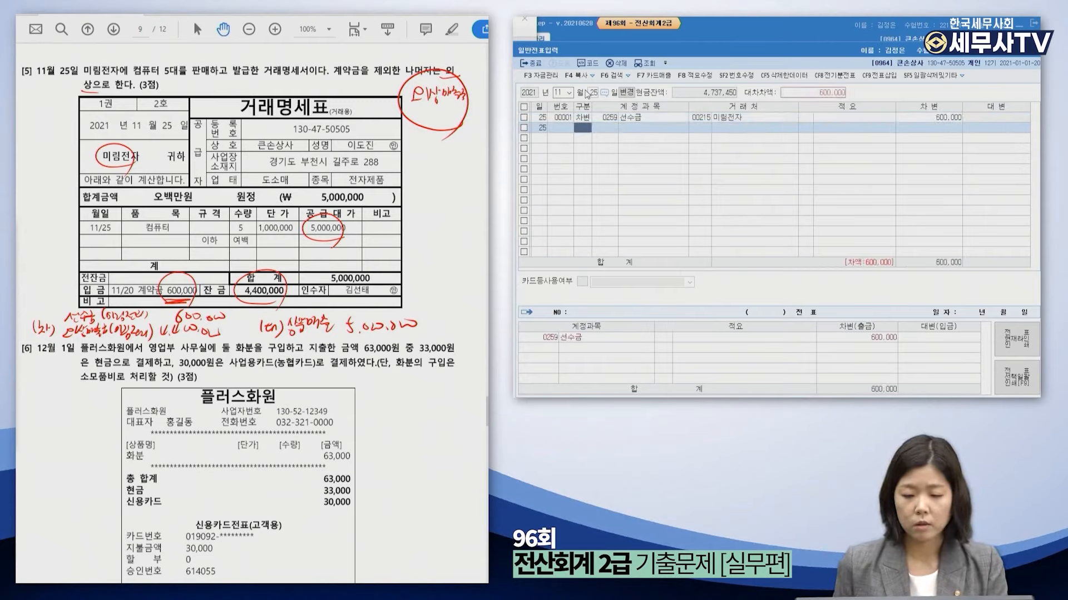
Debit 외상매출금 4,400,000 with customer code 215 (미림전자).
text(3)
key(Return)
text(외상매)
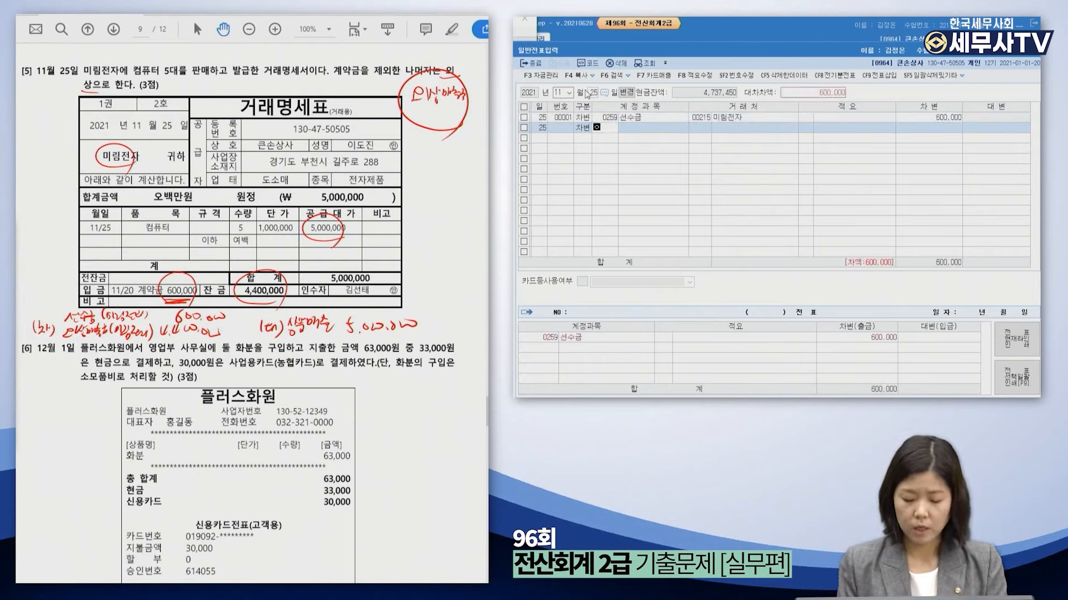
key(Return)
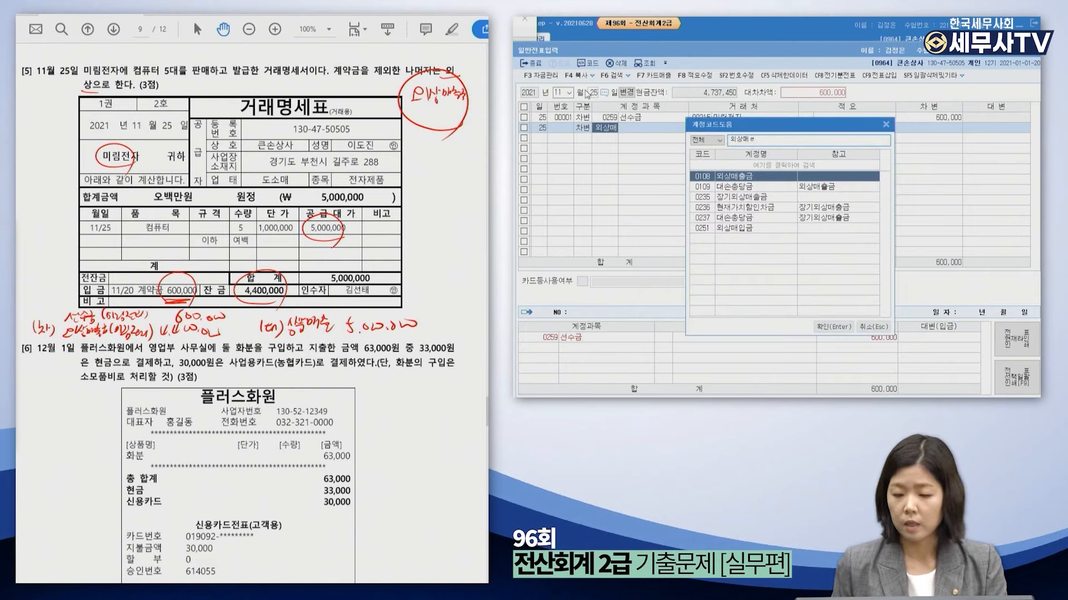
key(Return)
text(215)
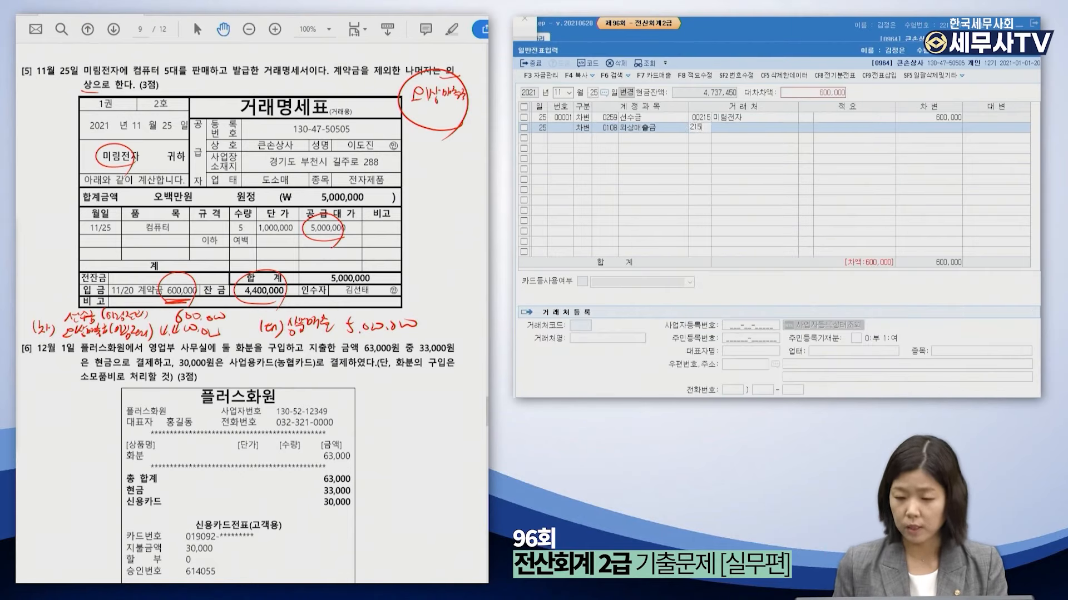
key(Return)
key(Return)
text(4,400)
key(Return)
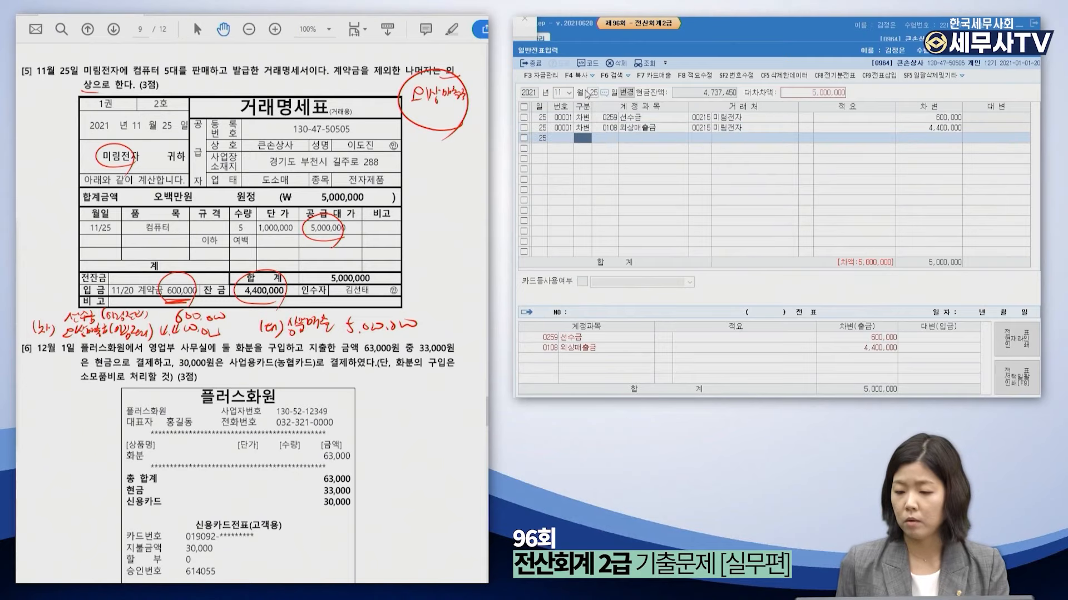
text(4)
key(Return)
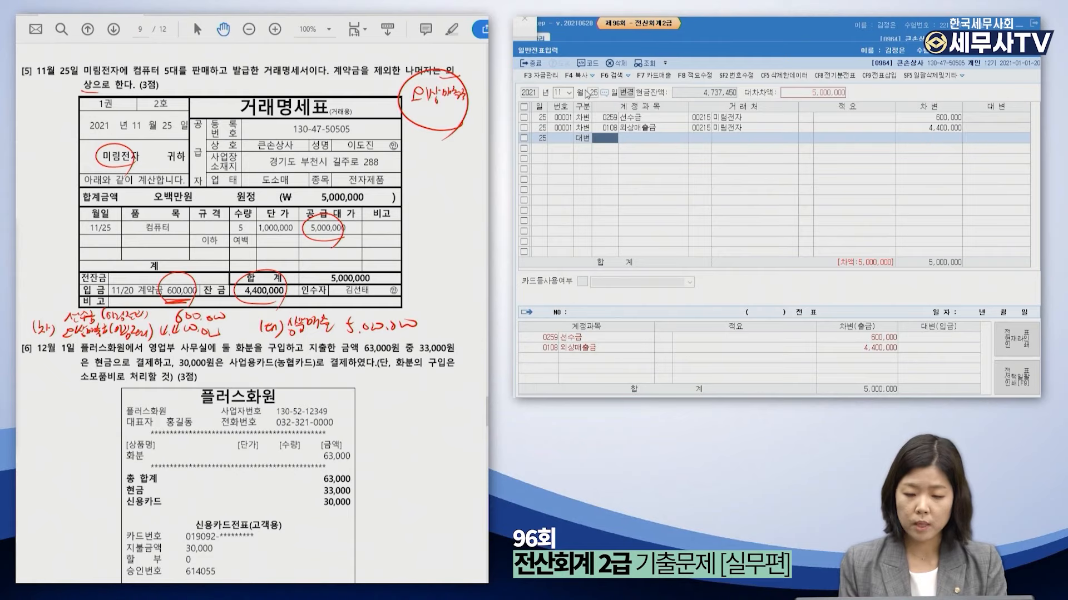
Credit 0401 상품매출 5,000,000 and complete the sales line.
text(상품매)
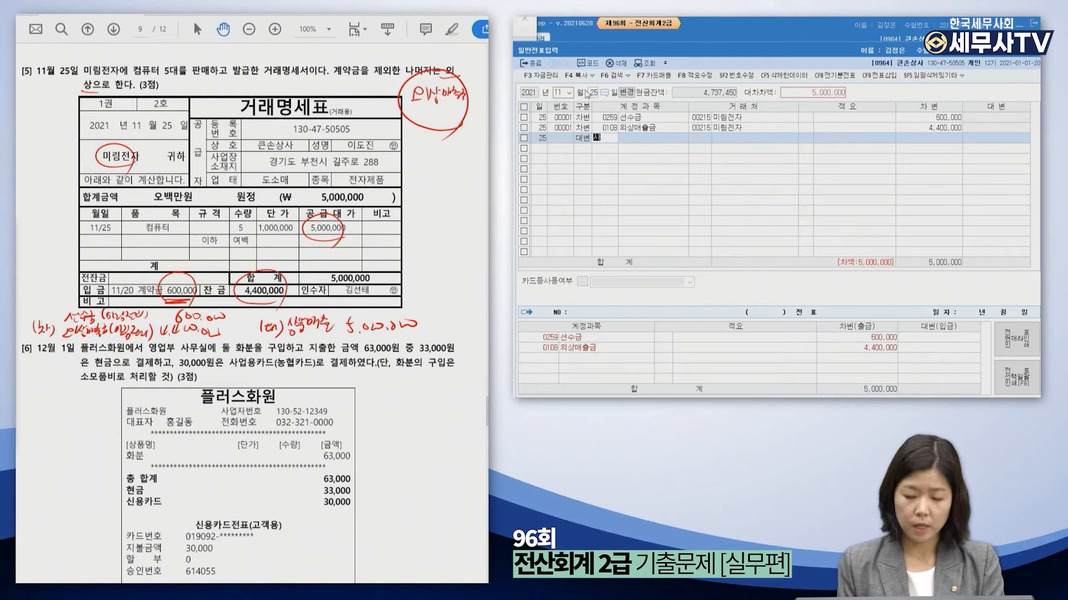
text(출)
key(Return)
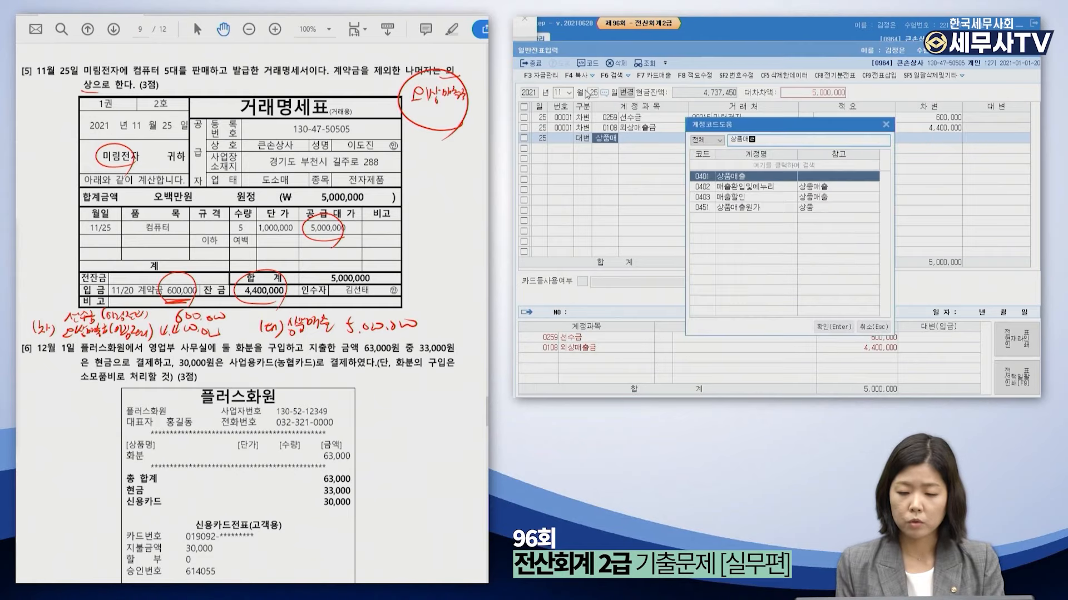
key(Return)
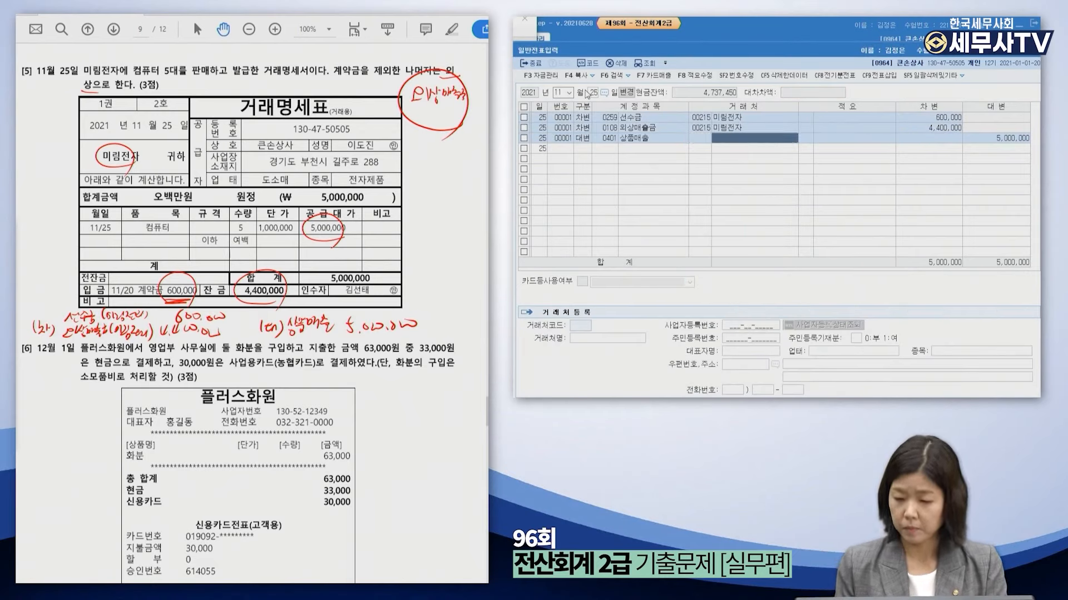
key(Return)
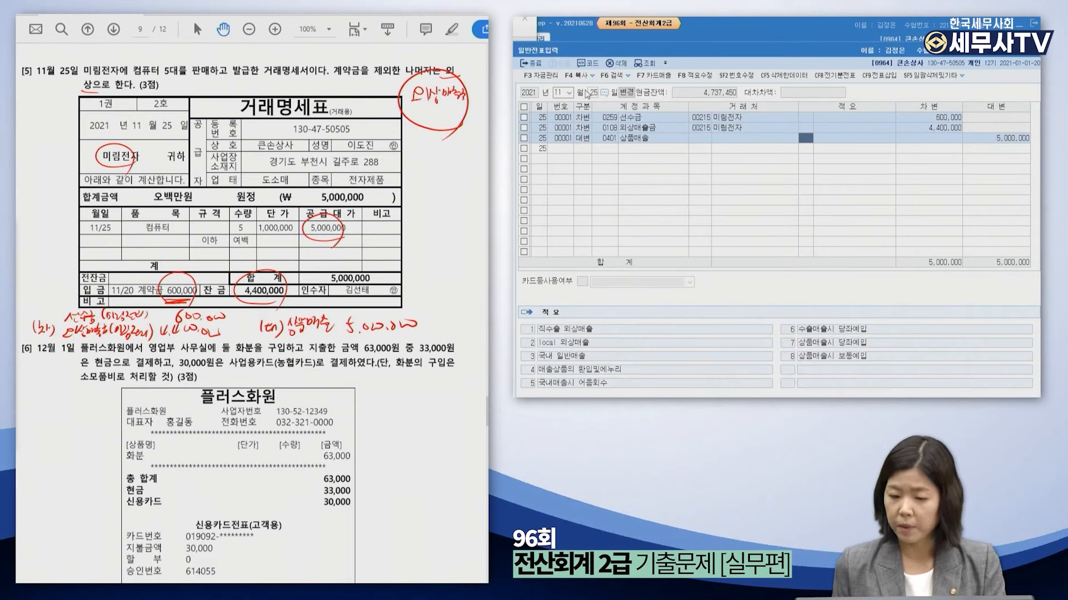
key(Return)
key(Return)
For problem 6, circle 소모품비 and 63,000 and write the debit 소모품비 63,000.
scroll(276, 519, down, 5)
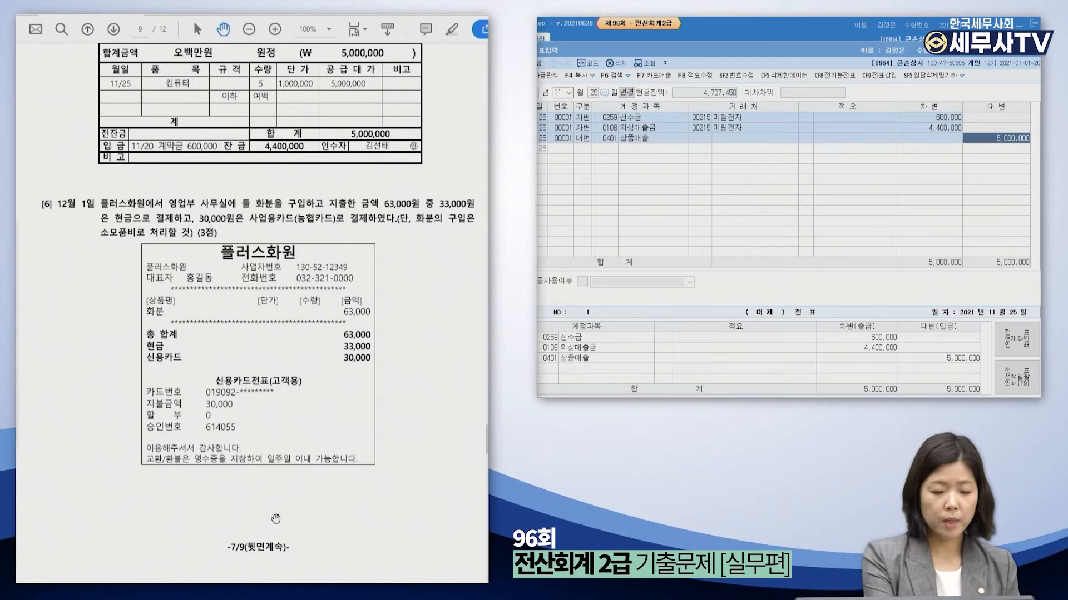
mouse_move(385, 246)
mouse_down()
mouse_move(391, 258)
mouse_move(455, 238)
mouse_move(440, 265)
mouse_move(464, 264)
mouse_up()
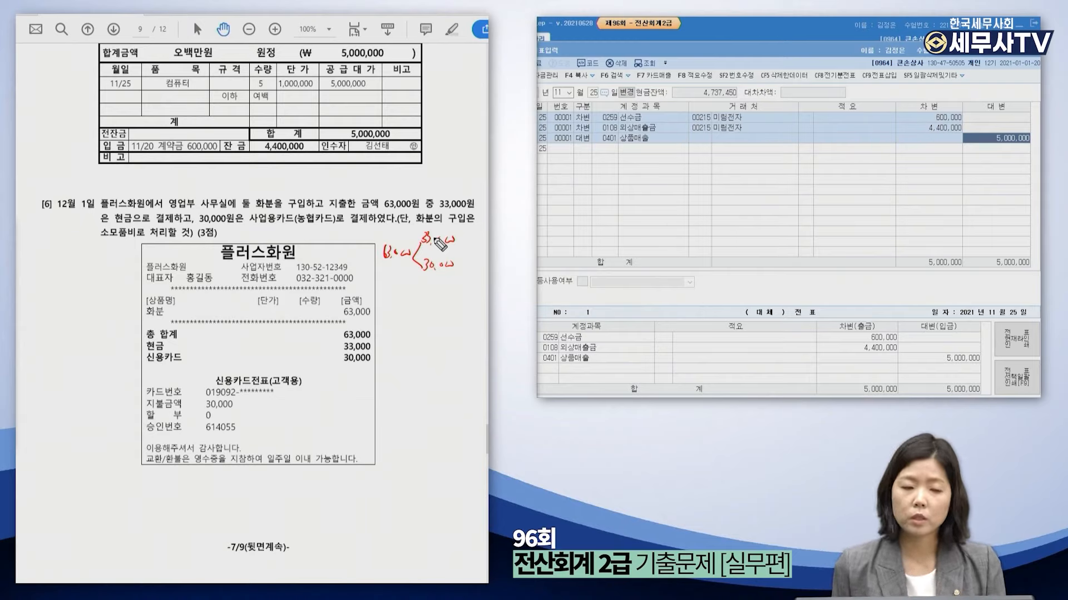
mouse_move(132, 245)
mouse_down()
mouse_move(100, 222)
mouse_move(125, 245)
mouse_up()
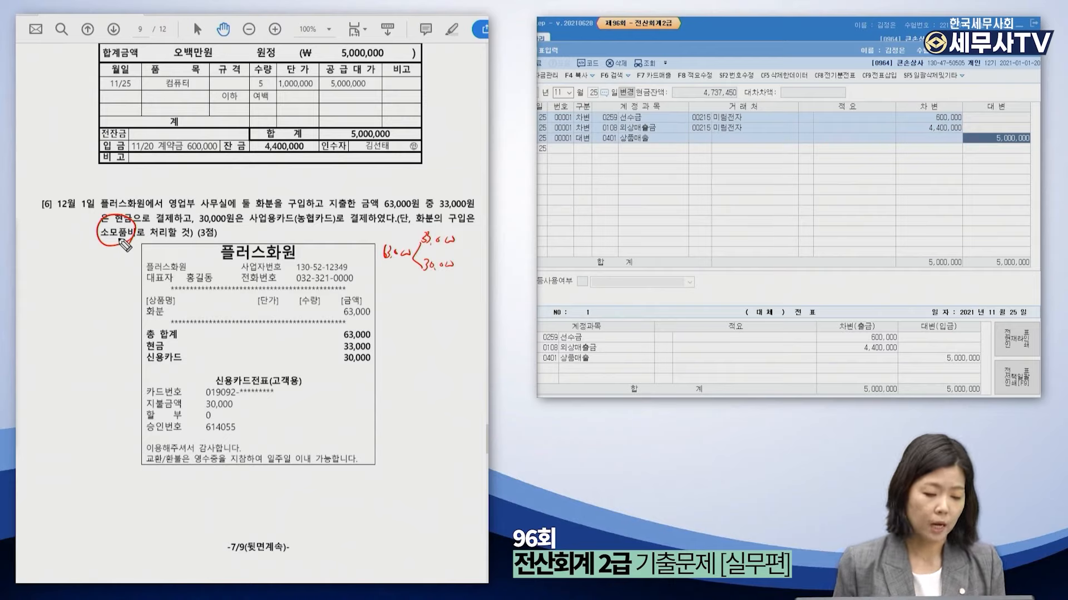
drag(47, 498, 67, 507)
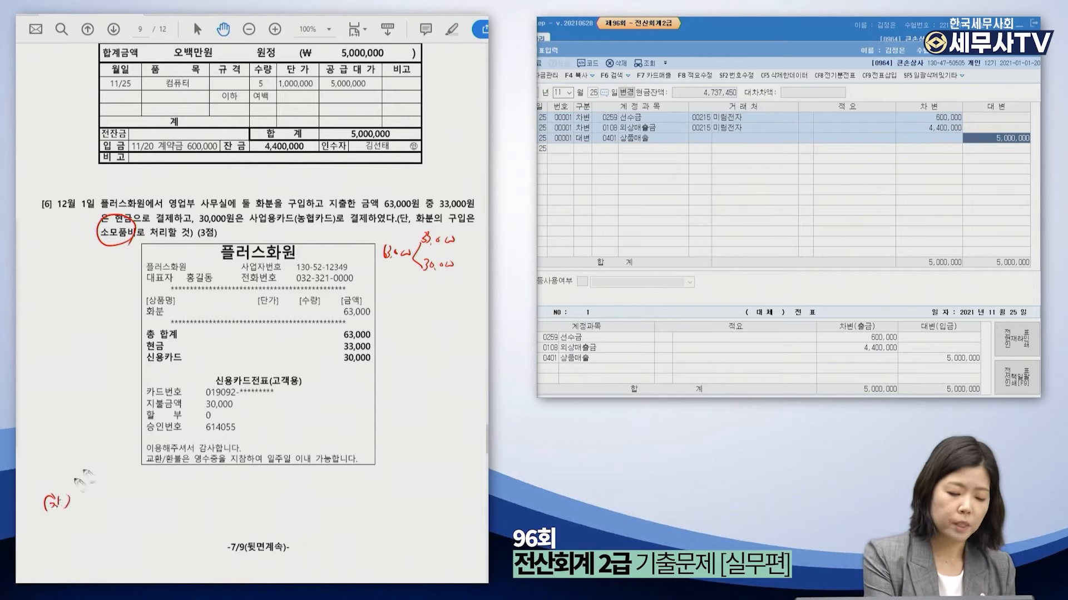
mouse_move(267, 503)
mouse_down()
mouse_move(279, 503)
mouse_move(262, 496)
mouse_up()
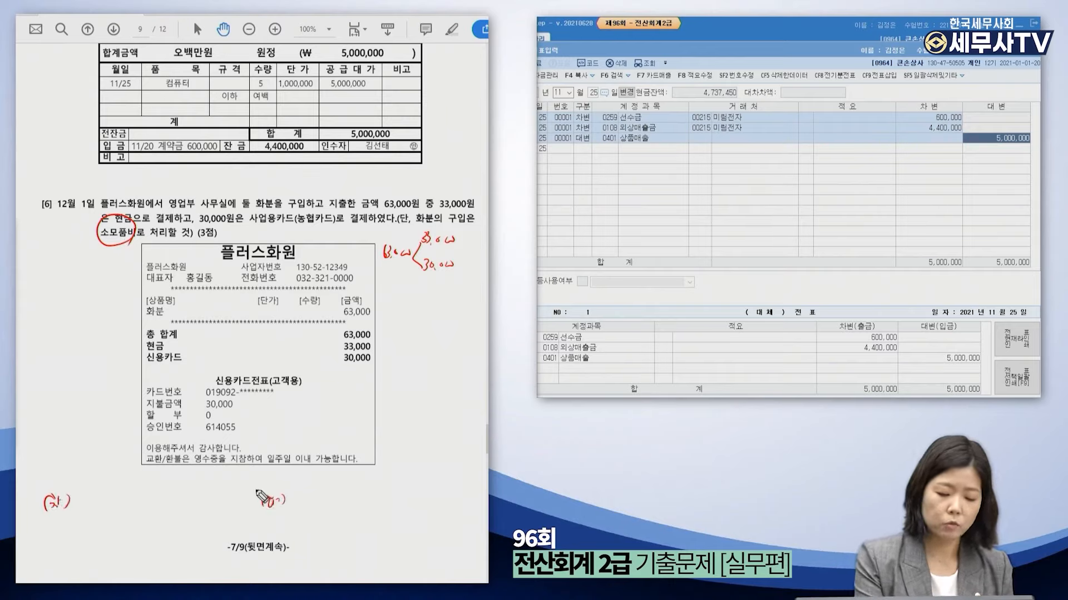
drag(79, 497, 111, 507)
mouse_move(358, 337)
mouse_down()
mouse_move(371, 334)
mouse_move(345, 346)
mouse_up()
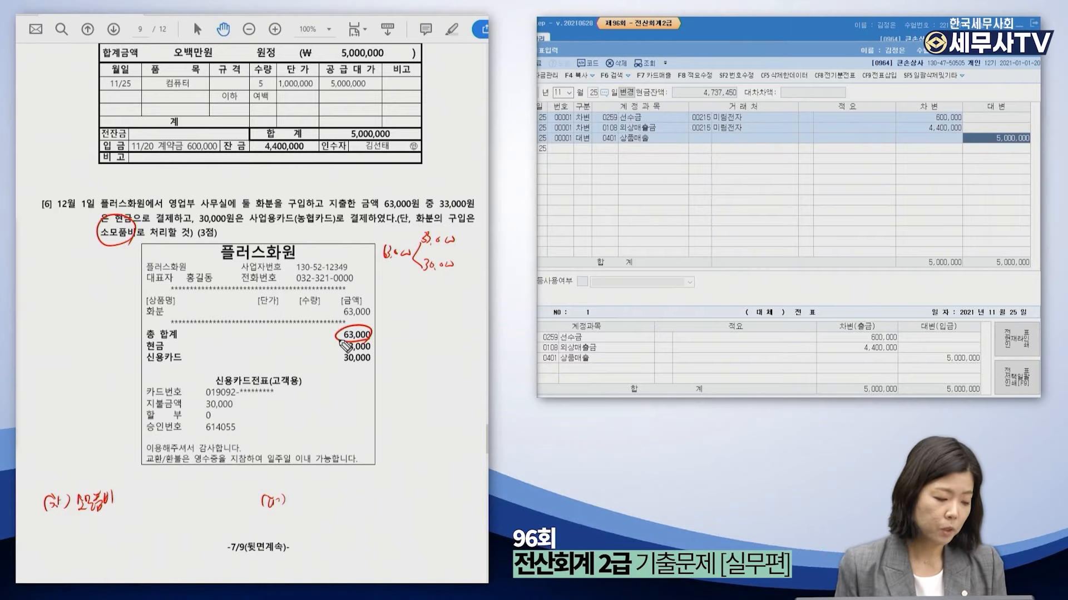
mouse_move(165, 497)
mouse_down()
mouse_move(163, 510)
mouse_move(184, 507)
mouse_up()
drag(195, 500, 210, 501)
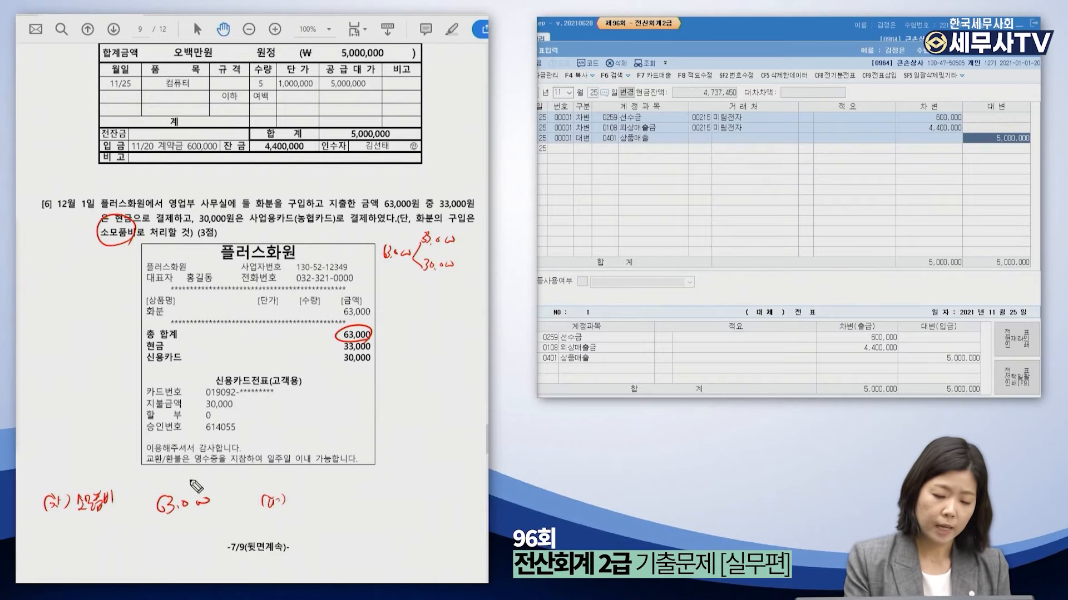
Write credits 현금 33,000 and 미지급금 30,000, circling the cash and card payment lines.
mouse_move(293, 492)
mouse_down()
mouse_move(298, 509)
mouse_move(365, 504)
mouse_up()
drag(379, 487, 383, 495)
drag(392, 487, 408, 491)
mouse_move(349, 515)
mouse_down()
mouse_move(367, 524)
mouse_move(409, 502)
mouse_up()
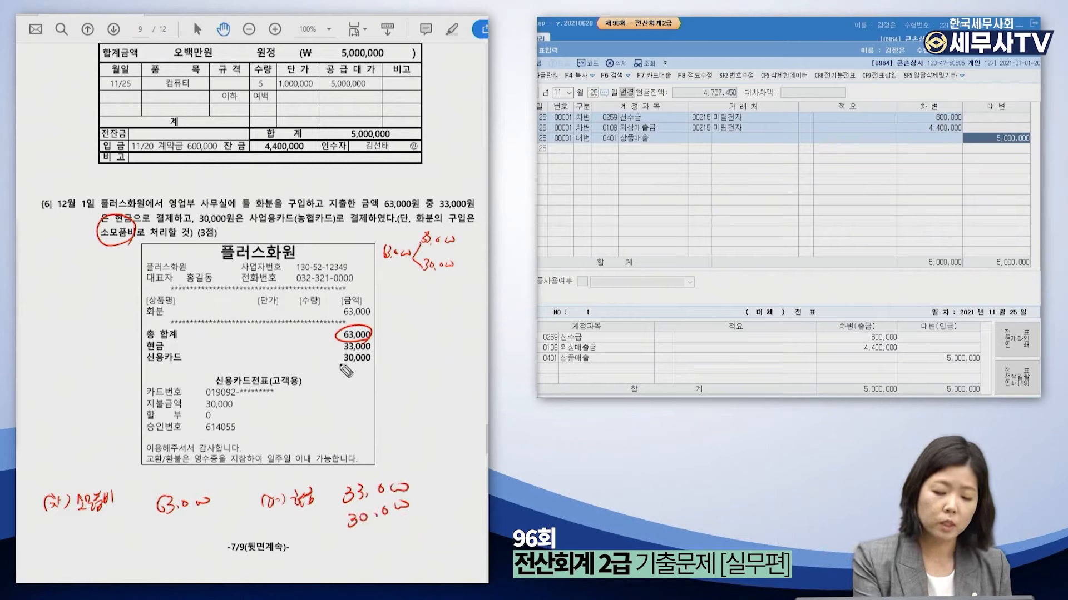
mouse_move(148, 367)
mouse_down()
mouse_move(364, 372)
mouse_move(282, 351)
mouse_move(139, 360)
mouse_move(189, 365)
mouse_up()
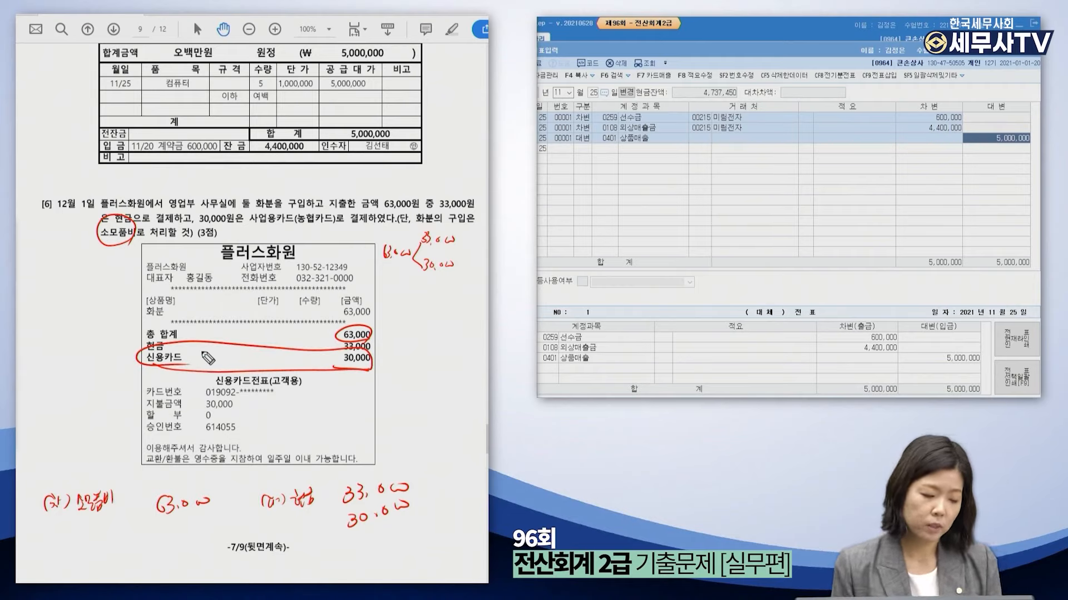
drag(288, 520, 316, 531)
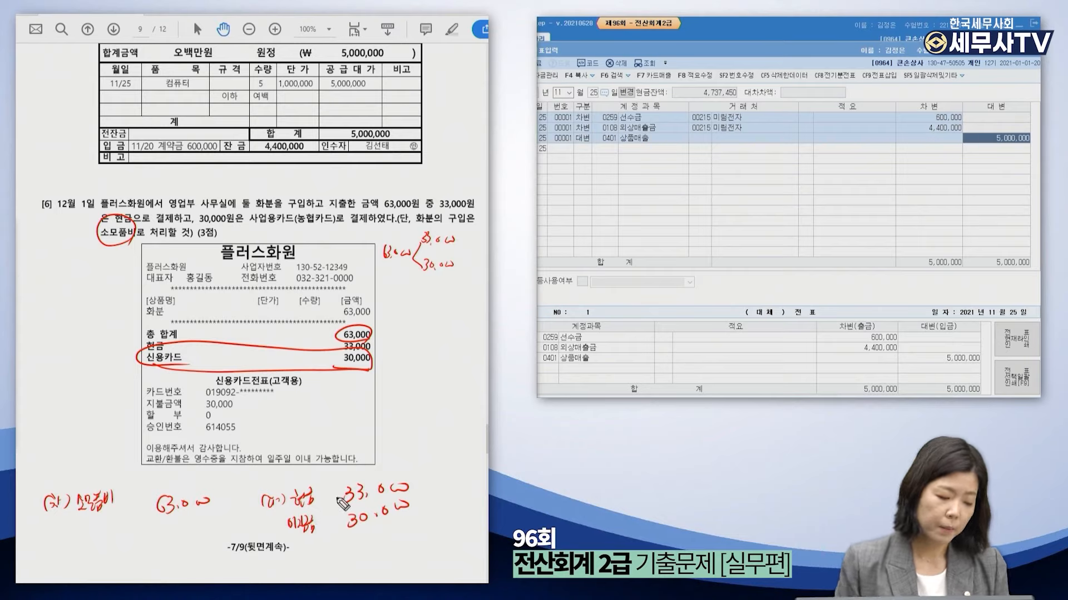
drag(302, 539, 306, 550)
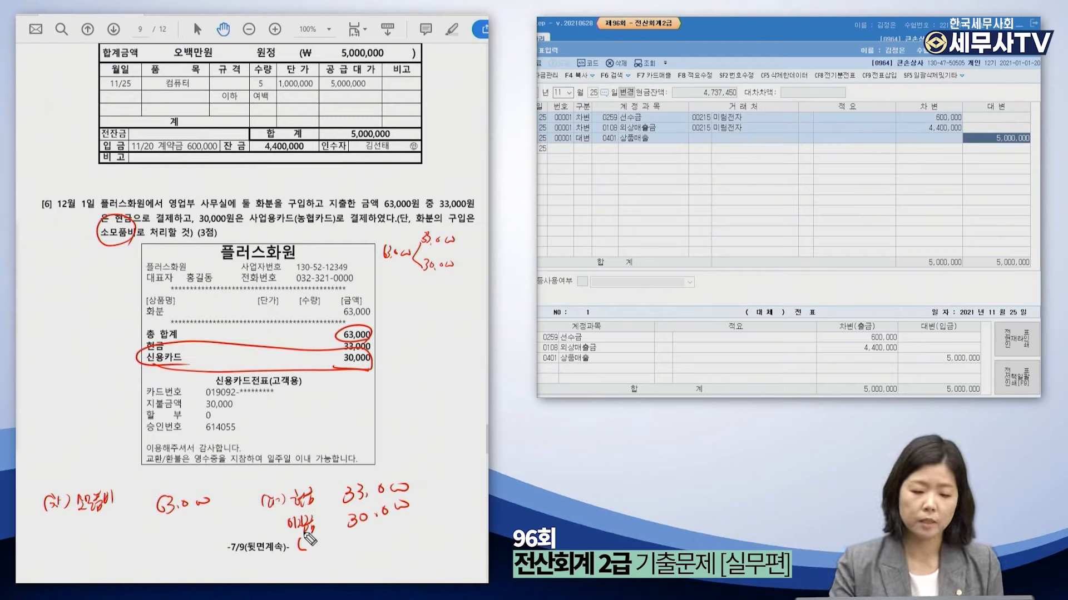
drag(310, 533, 327, 549)
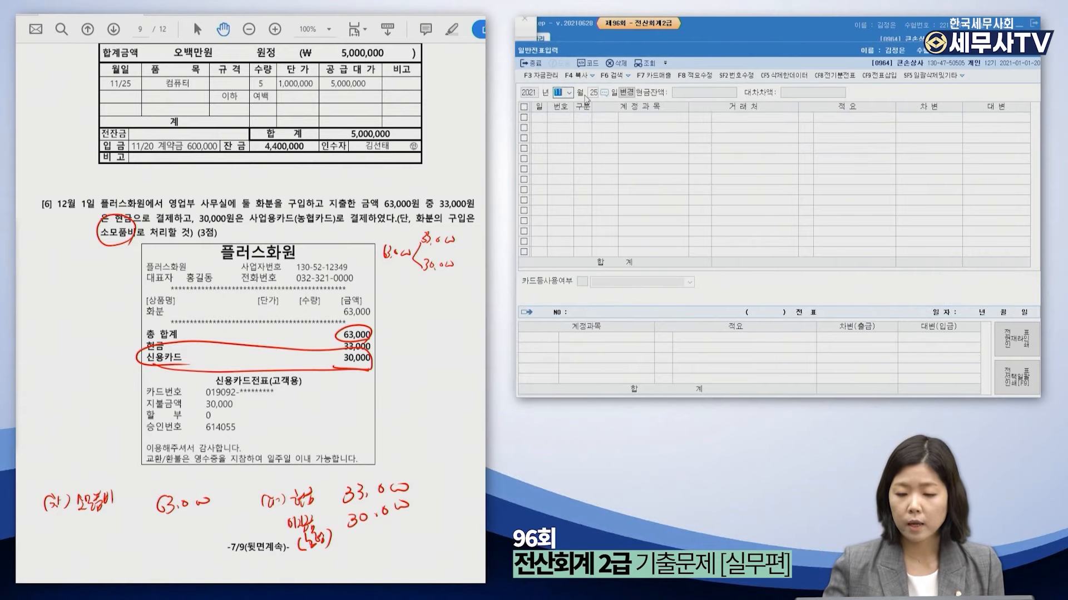
Start a December 1 journal entry with a debit first line.
text(12)
key(Return)
text(1)
key(Return)
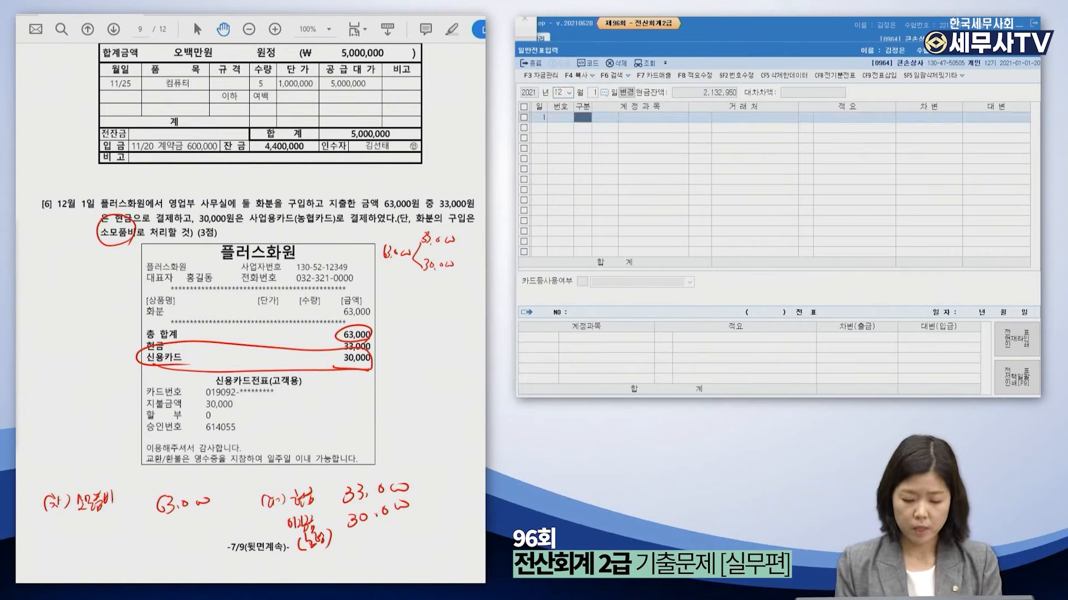
key(3)
key(Return)
Debit account 0830 소모품비 for 63,000, picking it from the F2 account lookup.
text(소모품)
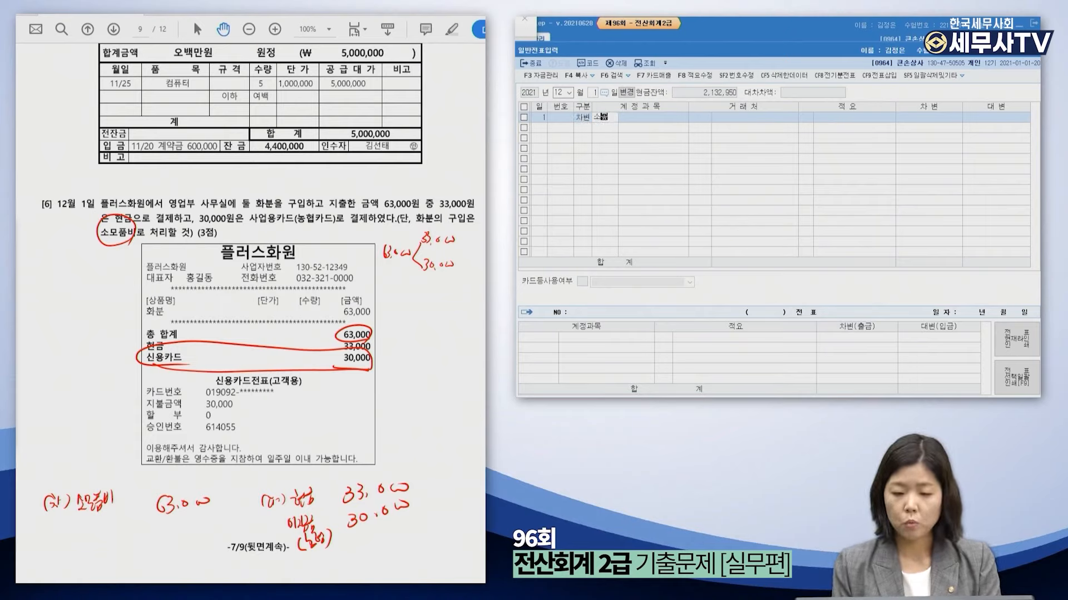
key(Return)
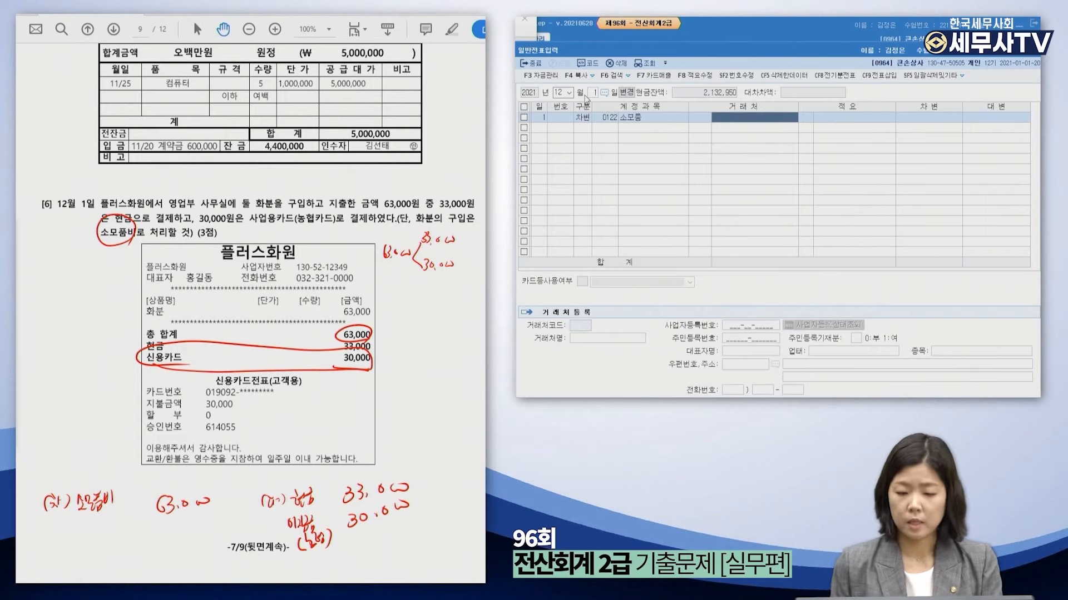
key(Left)
key(Left)
key(Left)
key(Right)
key(Right)
key(Right)
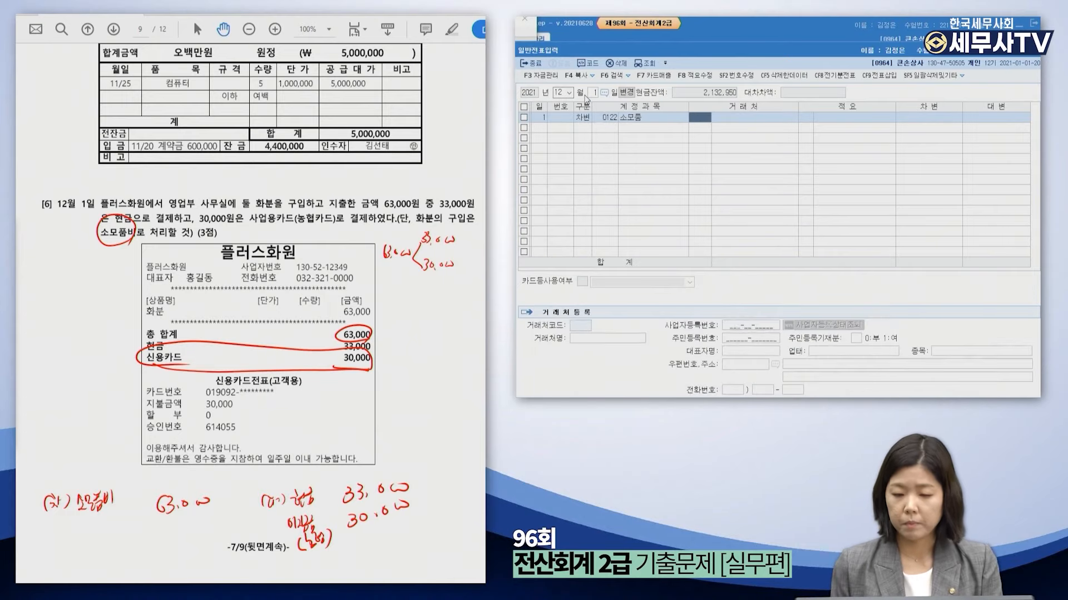
key(Left)
key(Left)
key(F2)
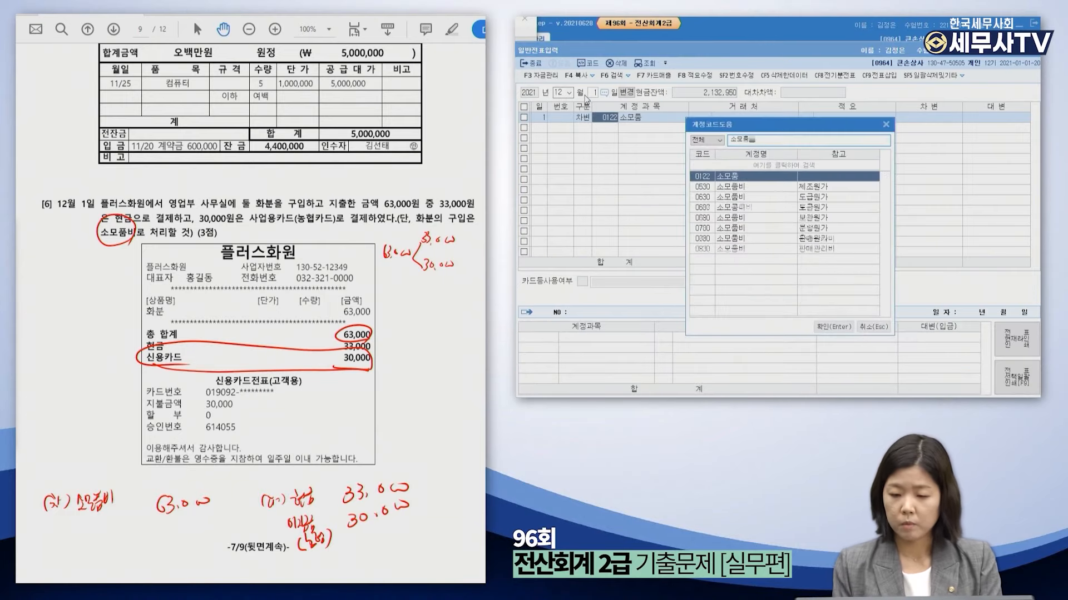
text(비)
key(Down)
key(Down)
key(Down)
key(Down)
key(Down)
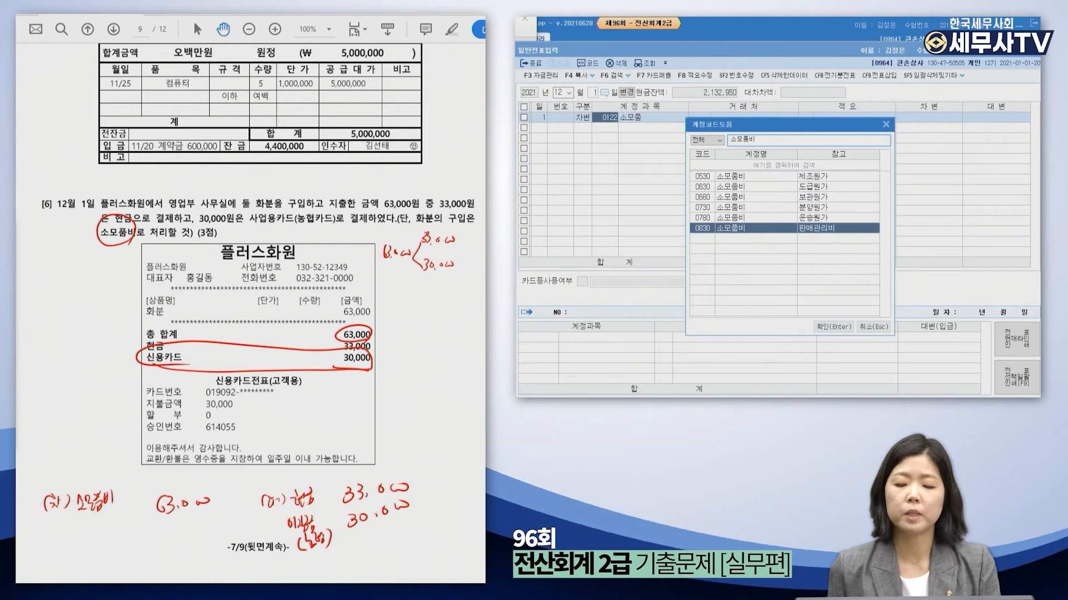
key(Return)
key(Return)
key(Return)
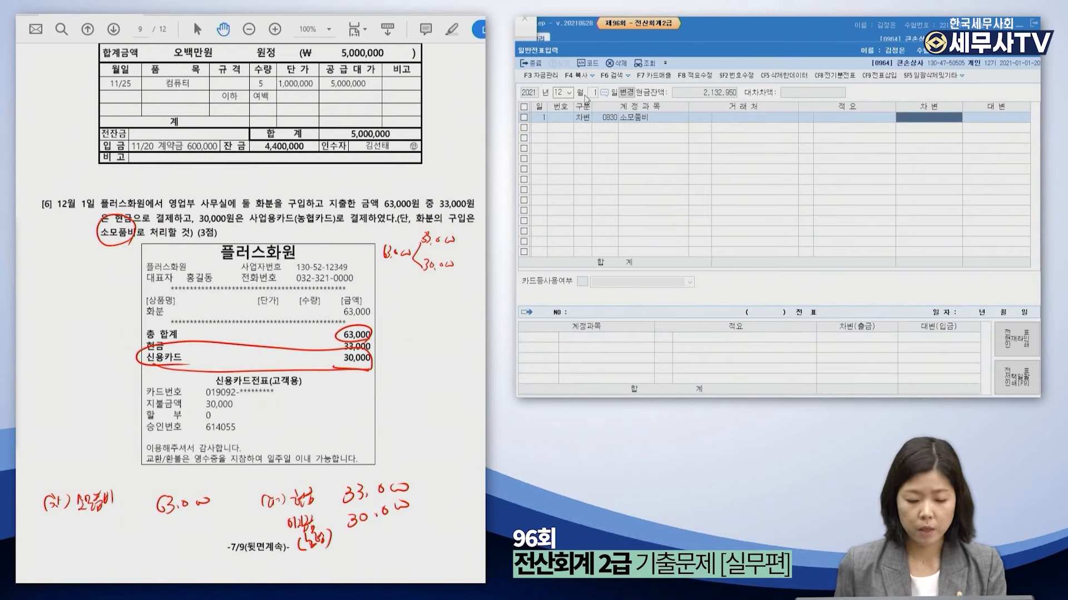
text(63000)
key(Return)
Credit 현금 30,000 and 미지급금 33,000 with partner 농협카드, then clear the pen notes.
text(4현금)
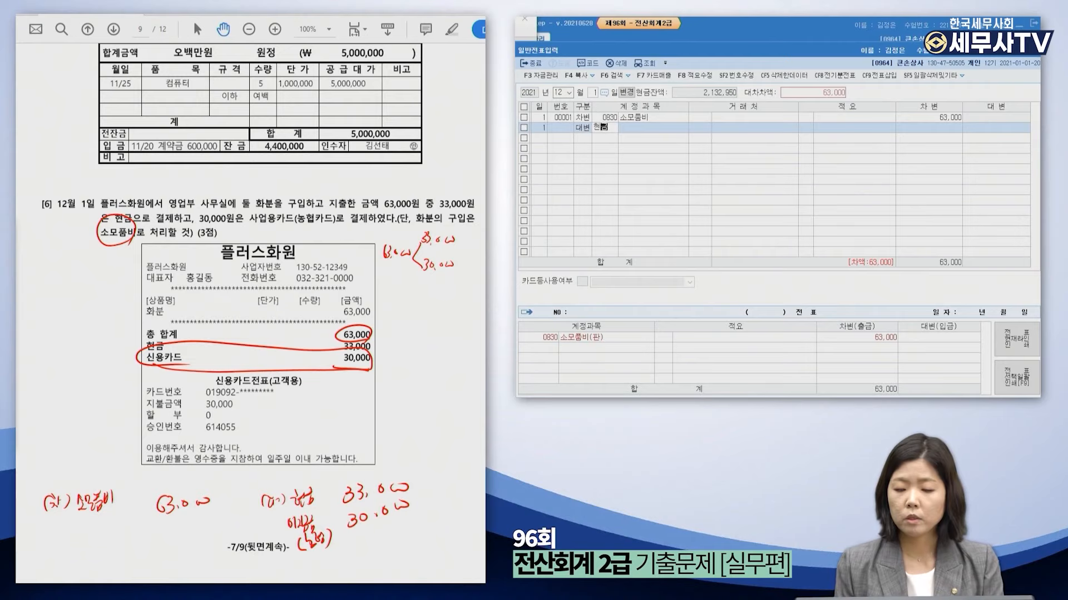
key(Return)
key(Return)
key(Return)
key(Return)
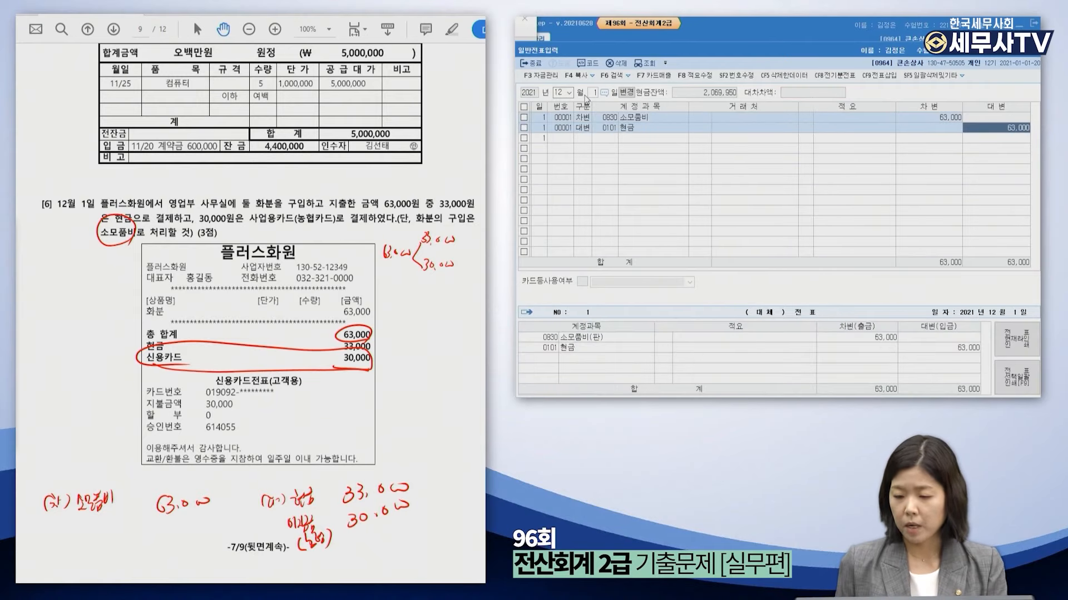
text(30000)
key(Return)
text(4)
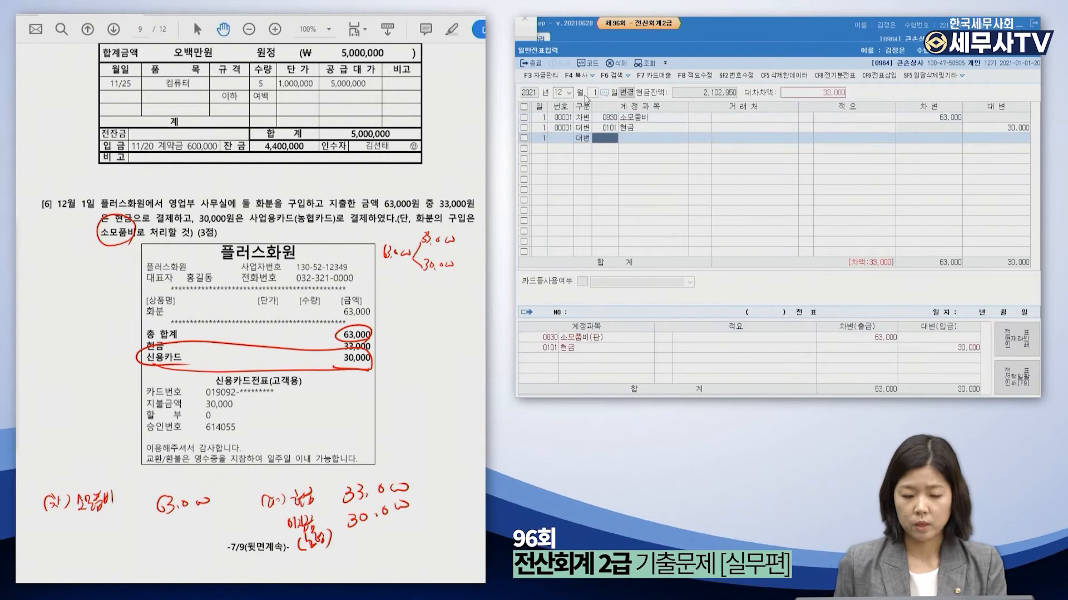
text(미지급)
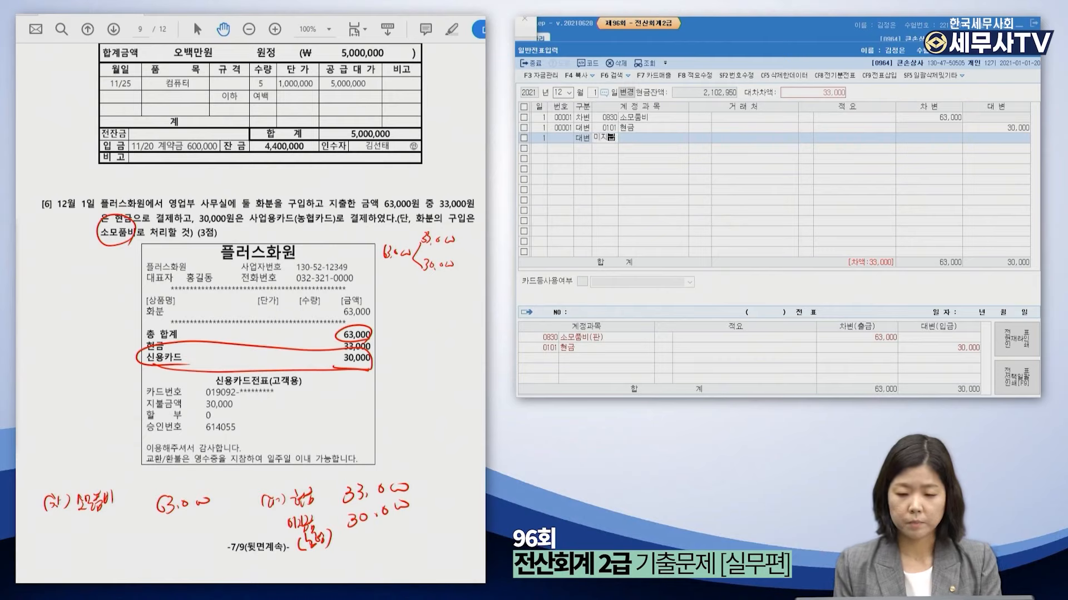
key(Return)
key(Return)
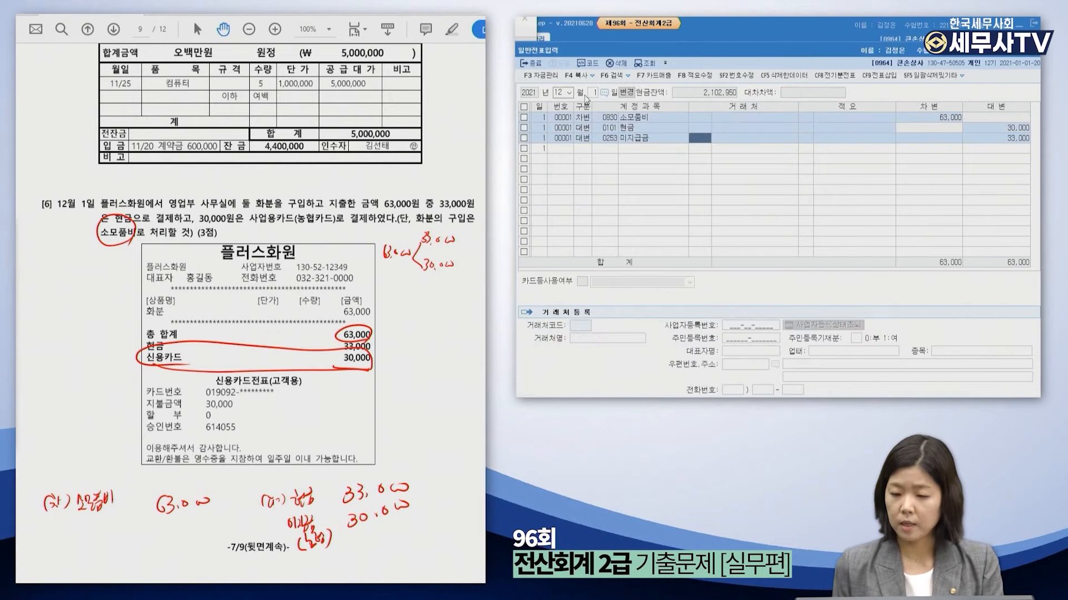
key(F2)
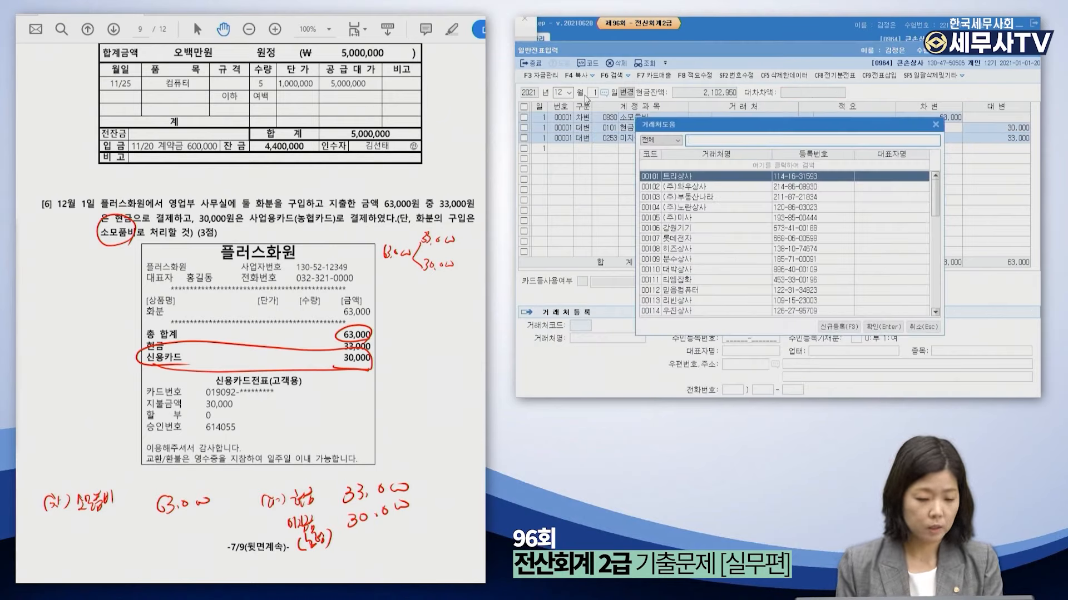
text(농협)
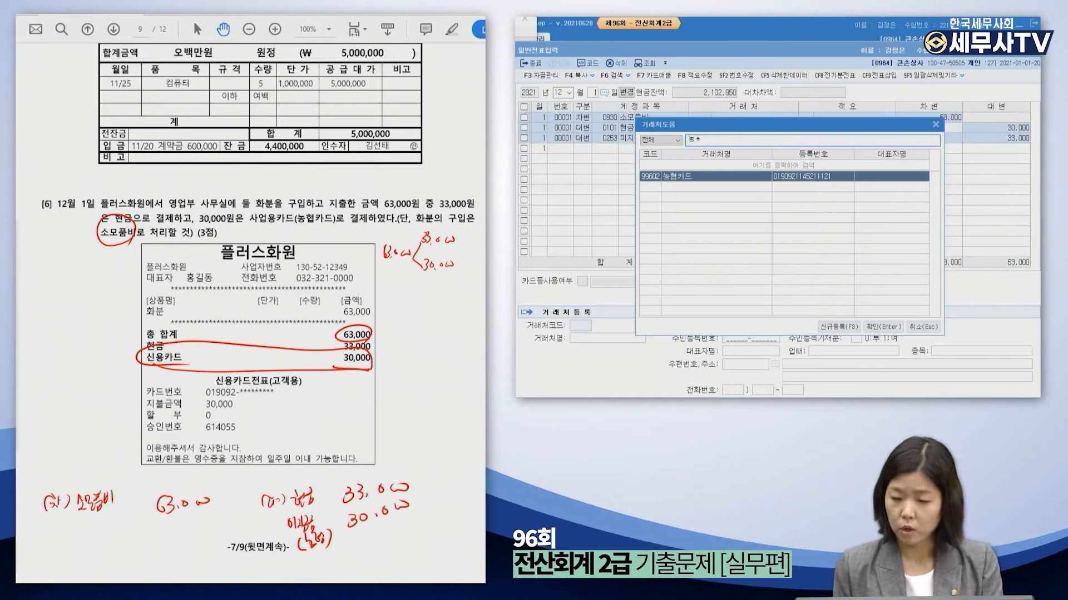
key(Return)
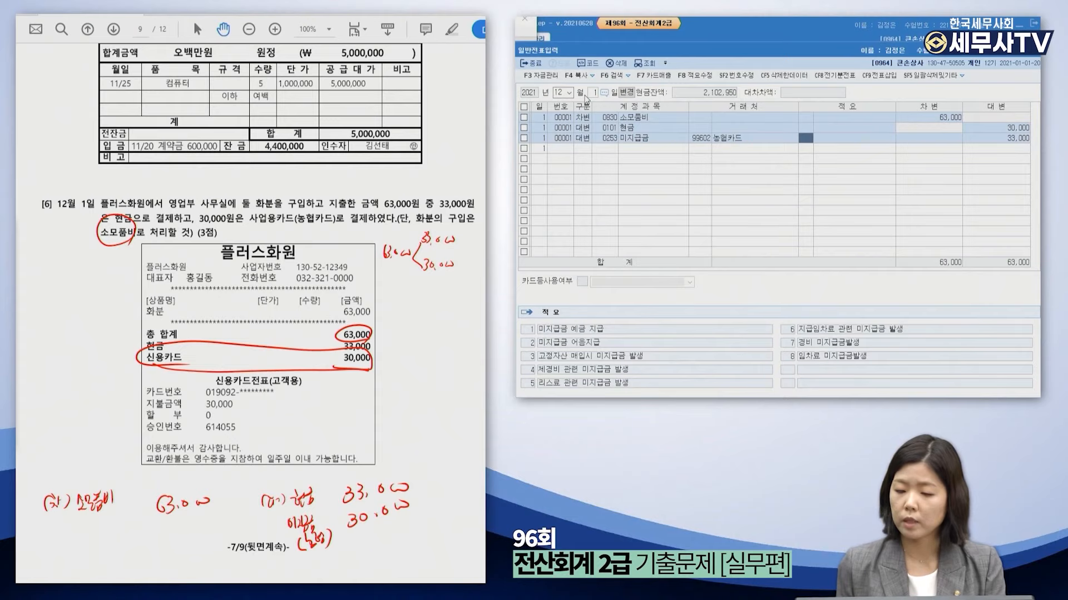
key(Return)
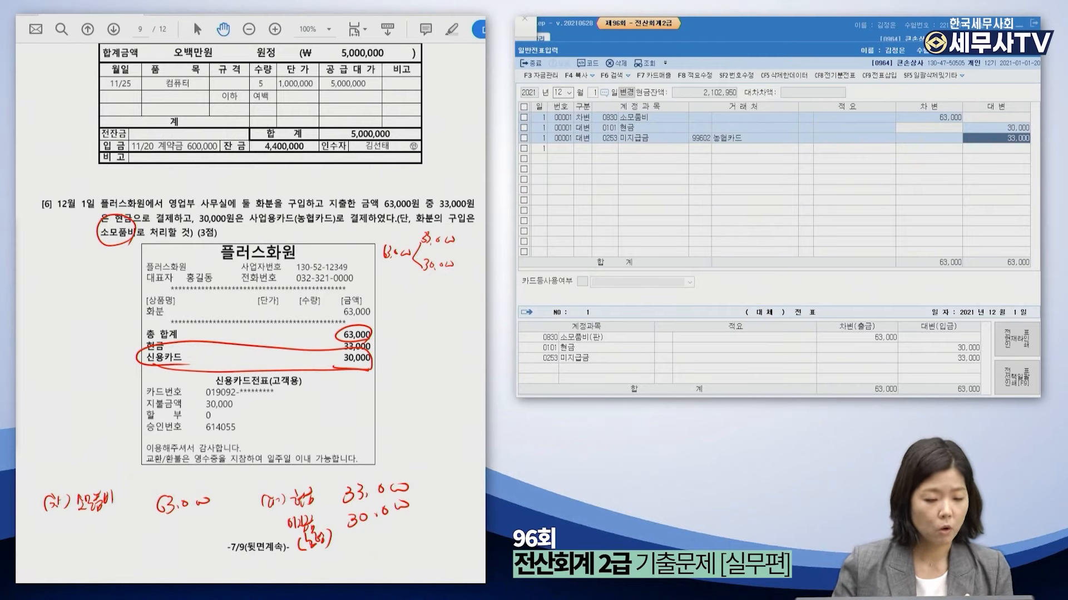
click(17, 354)
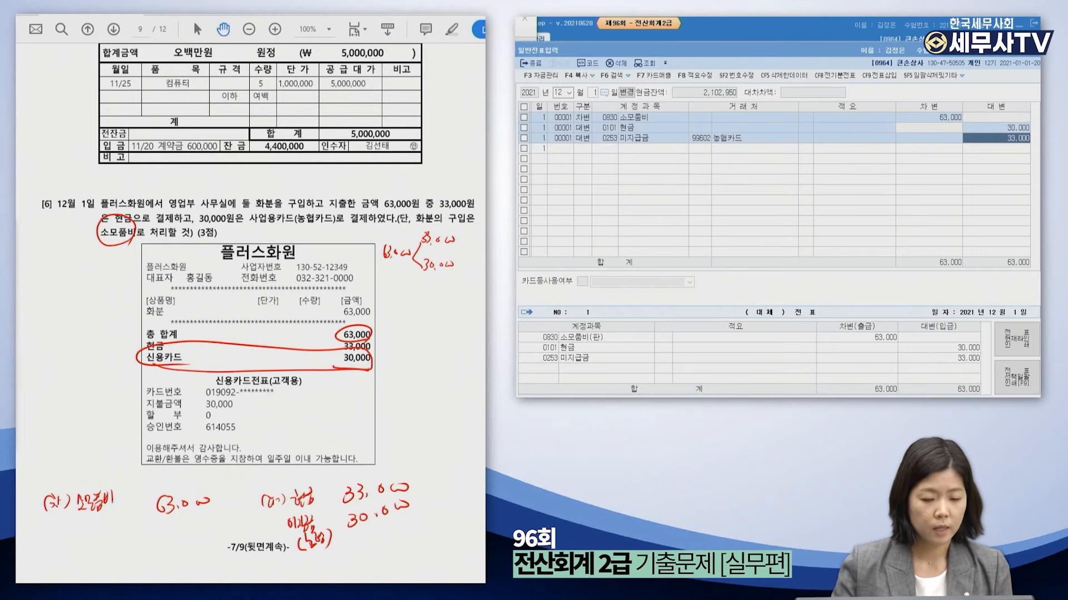
Scroll to page 10 and underline '하나의 전표로 회계처리' in problem [7].
scroll(253, 232, down, 5)
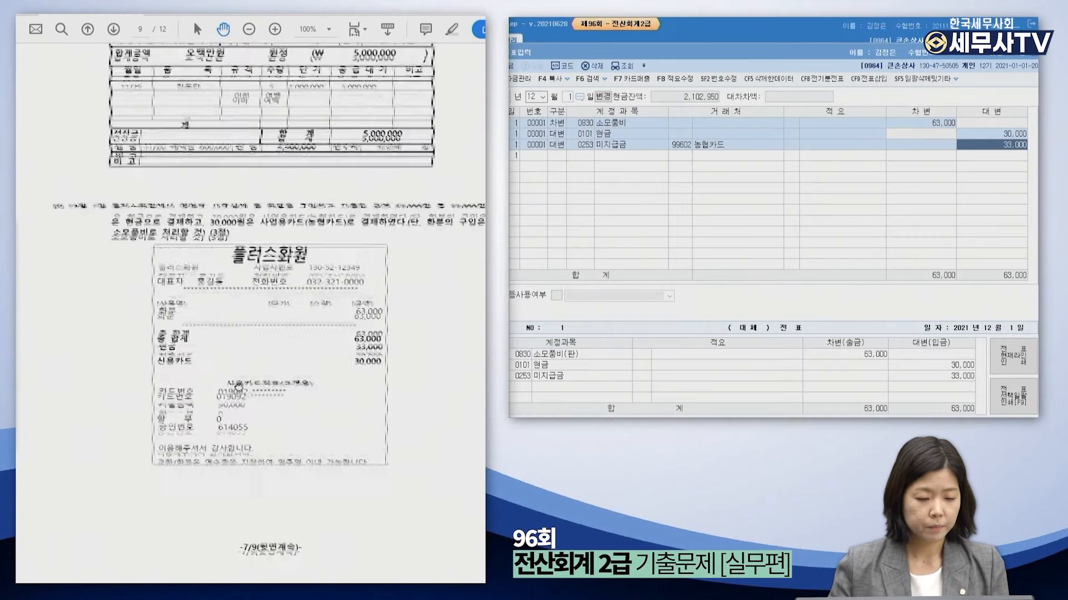
drag(279, 287, 249, 243)
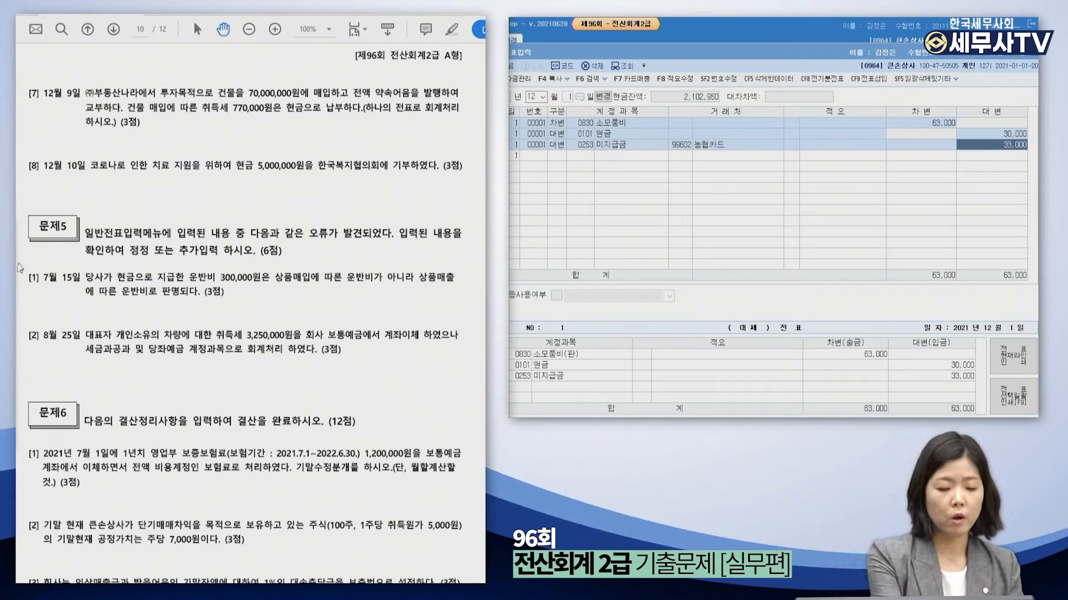
drag(364, 111, 451, 117)
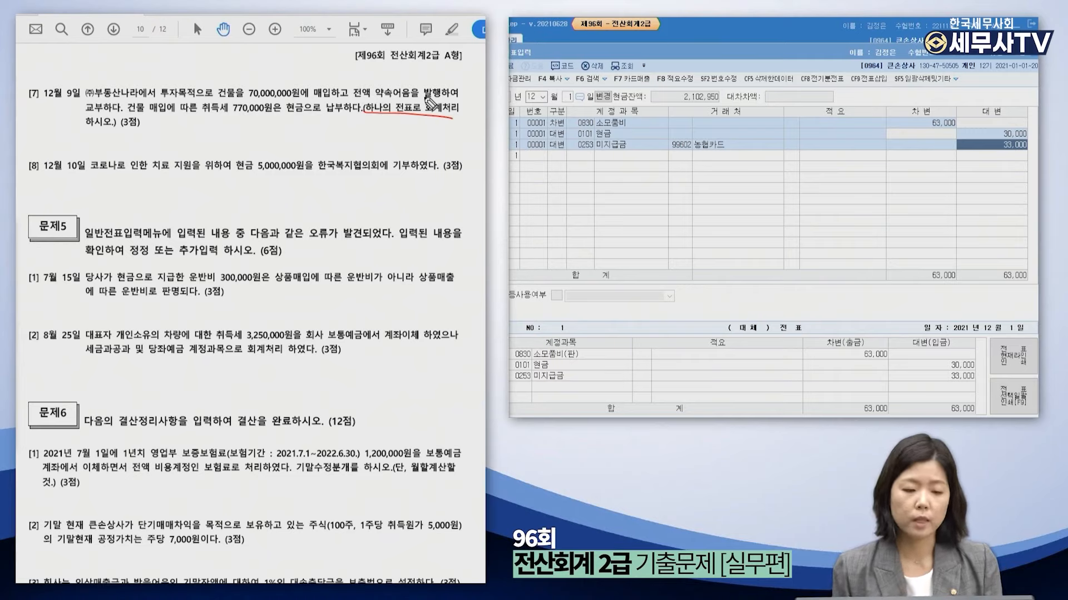
Circle 투자, underline 건물을, note 투자부동산 above it, and write '(차) 투자부동산' below problem [7].
mouse_move(181, 102)
mouse_down()
mouse_move(153, 94)
mouse_move(180, 83)
mouse_up()
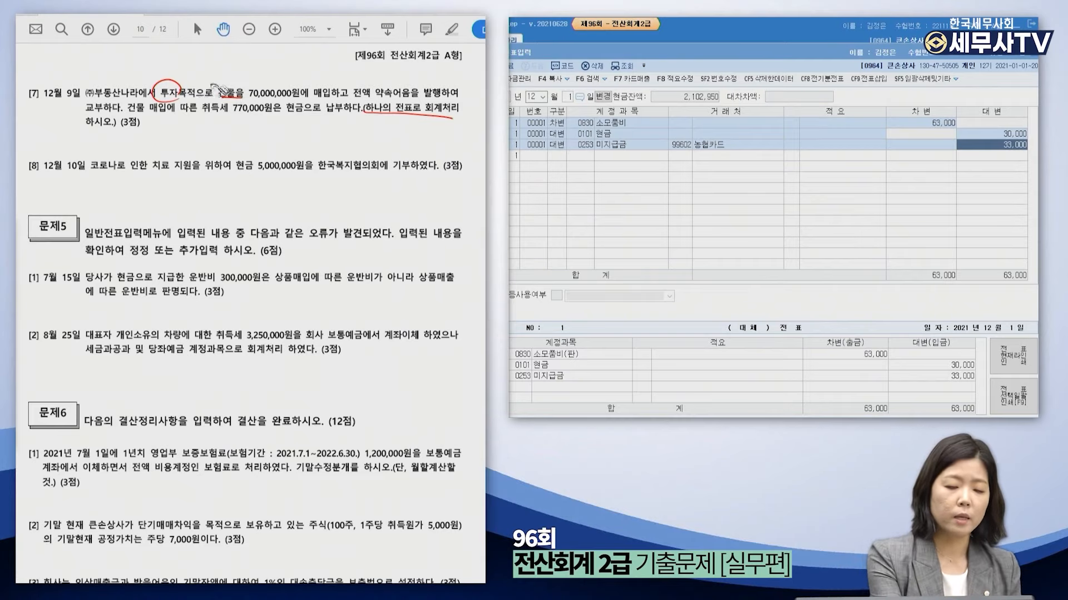
drag(219, 99, 243, 99)
mouse_move(183, 65)
mouse_down()
mouse_move(173, 65)
mouse_move(174, 78)
mouse_move(225, 67)
mouse_up()
mouse_move(157, 54)
mouse_down()
mouse_move(153, 61)
mouse_move(162, 58)
mouse_up()
mouse_move(156, 70)
mouse_down()
mouse_move(159, 81)
mouse_move(231, 68)
mouse_move(155, 55)
mouse_up()
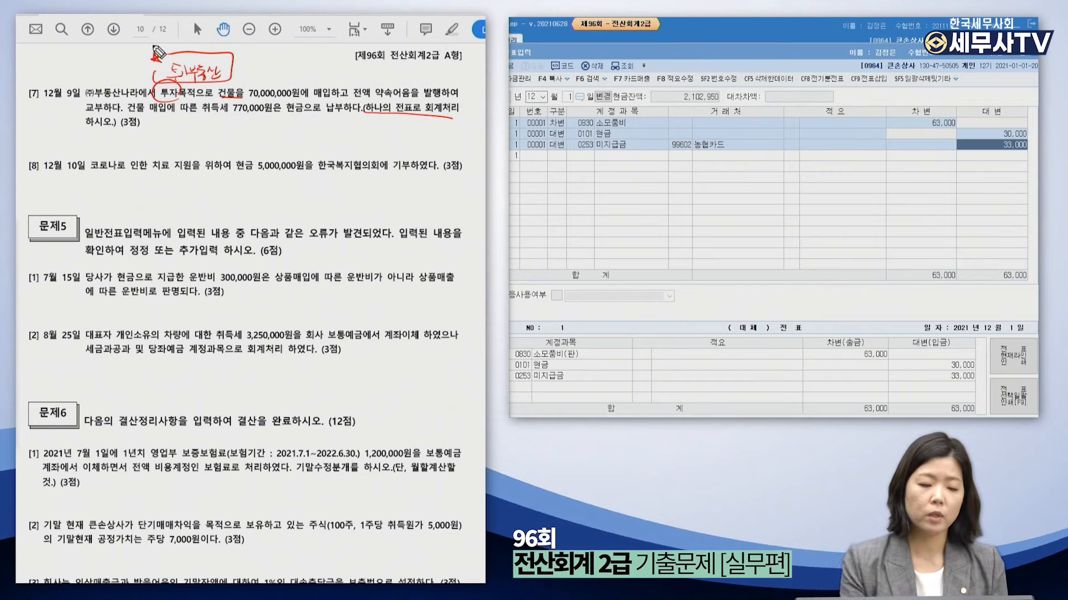
drag(54, 132, 51, 143)
drag(56, 131, 60, 141)
mouse_move(62, 134)
mouse_down()
mouse_move(63, 143)
mouse_move(134, 144)
mouse_up()
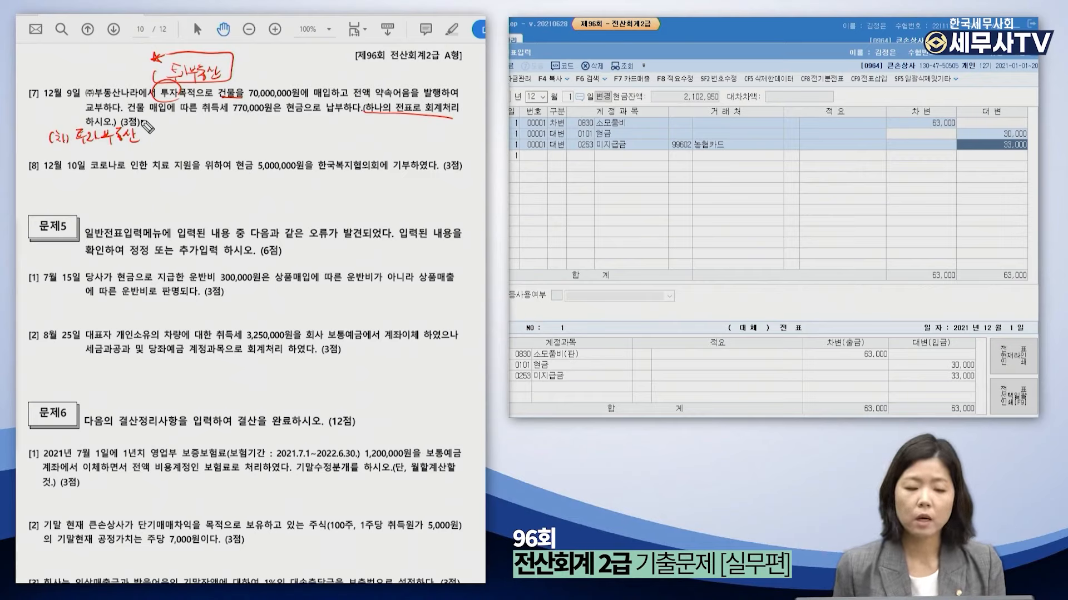
Underline the 70,000,000 price and 770,000 tax, and write the 70,770,000 debit amount.
drag(247, 99, 294, 97)
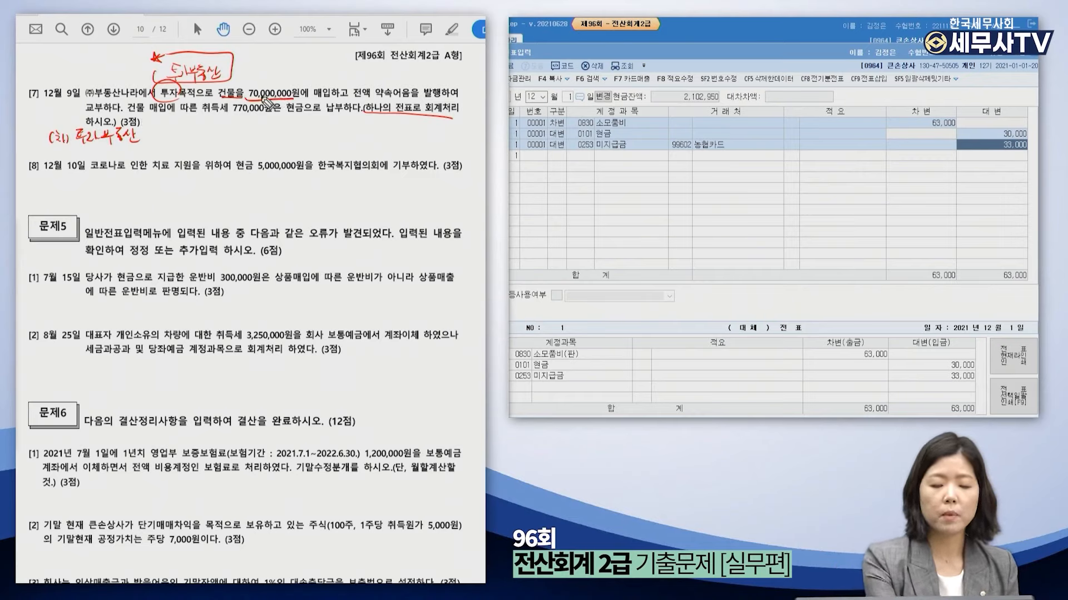
drag(232, 114, 260, 113)
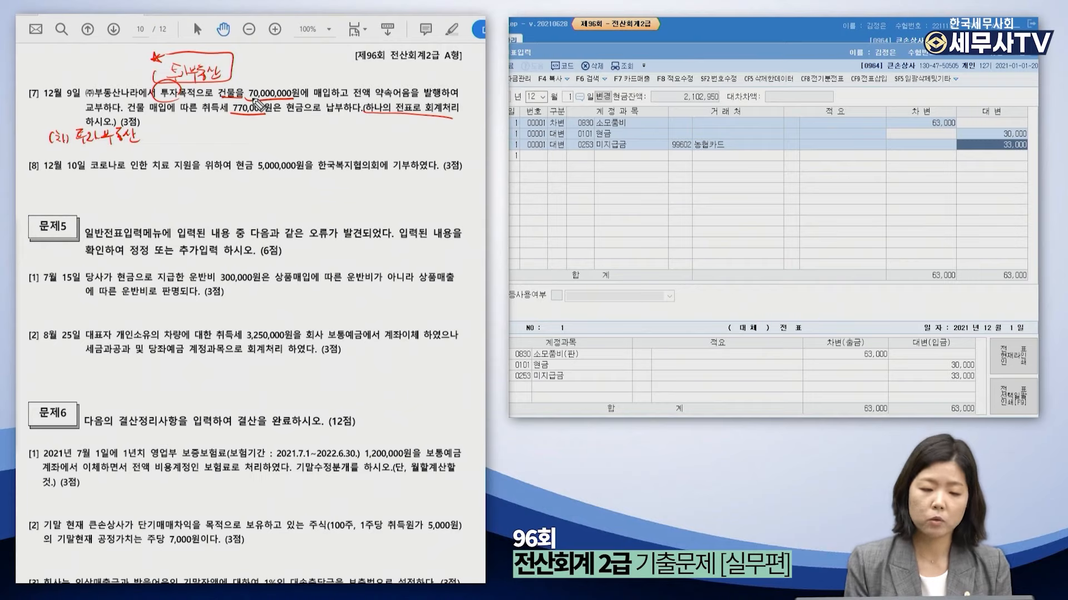
mouse_move(154, 133)
mouse_down()
mouse_move(160, 143)
mouse_move(168, 133)
mouse_up()
drag(178, 136, 262, 147)
Note credits 현금 770,000 and 미지급 70,000,000, circling 약속어음 in the problem.
drag(267, 133, 278, 146)
drag(281, 129, 283, 149)
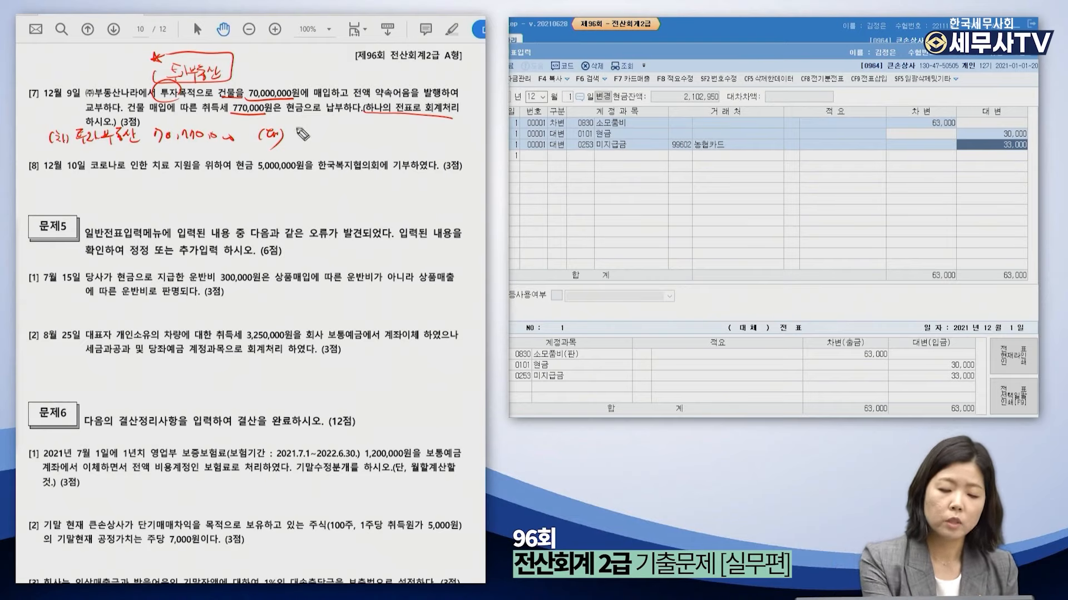
drag(294, 139, 391, 127)
drag(329, 147, 395, 147)
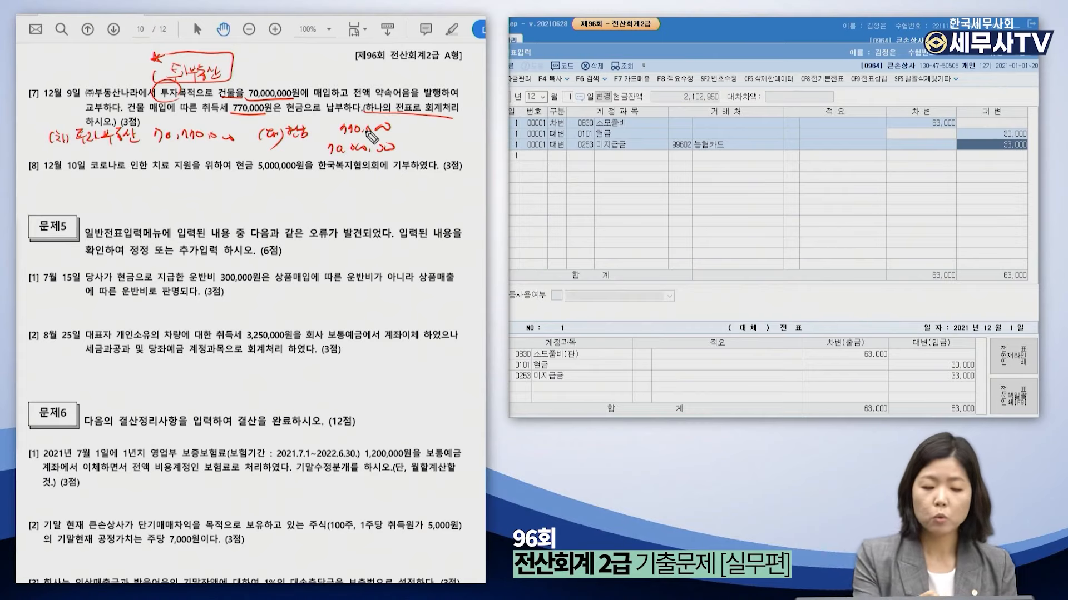
mouse_move(415, 103)
mouse_down()
mouse_move(372, 97)
mouse_move(411, 109)
mouse_move(413, 89)
mouse_move(402, 96)
mouse_up()
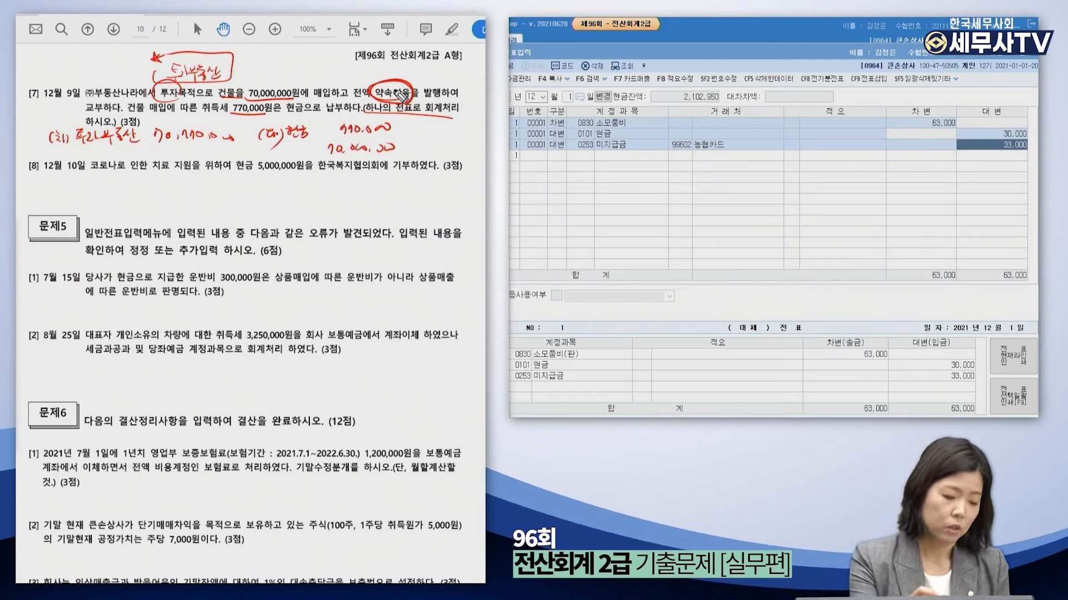
drag(279, 146, 283, 151)
drag(285, 144, 290, 150)
drag(292, 143, 309, 150)
drag(312, 146, 311, 158)
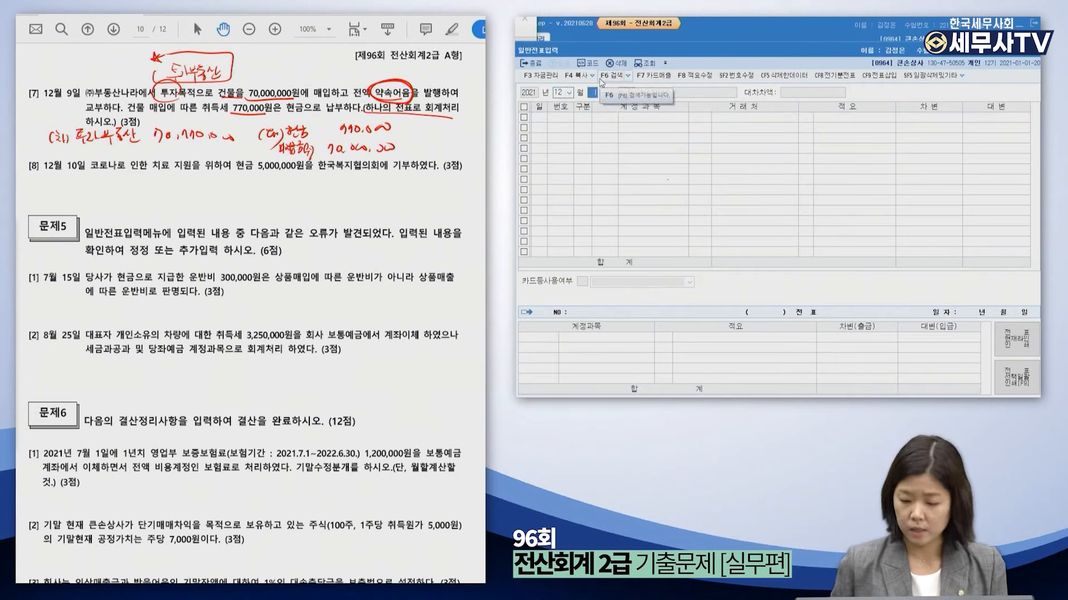
Enter day 9 and debit 0183 투자부동산 for 70,770,000.
text(9)
key(Return)
text(3)
key(Return)
text(투자부)
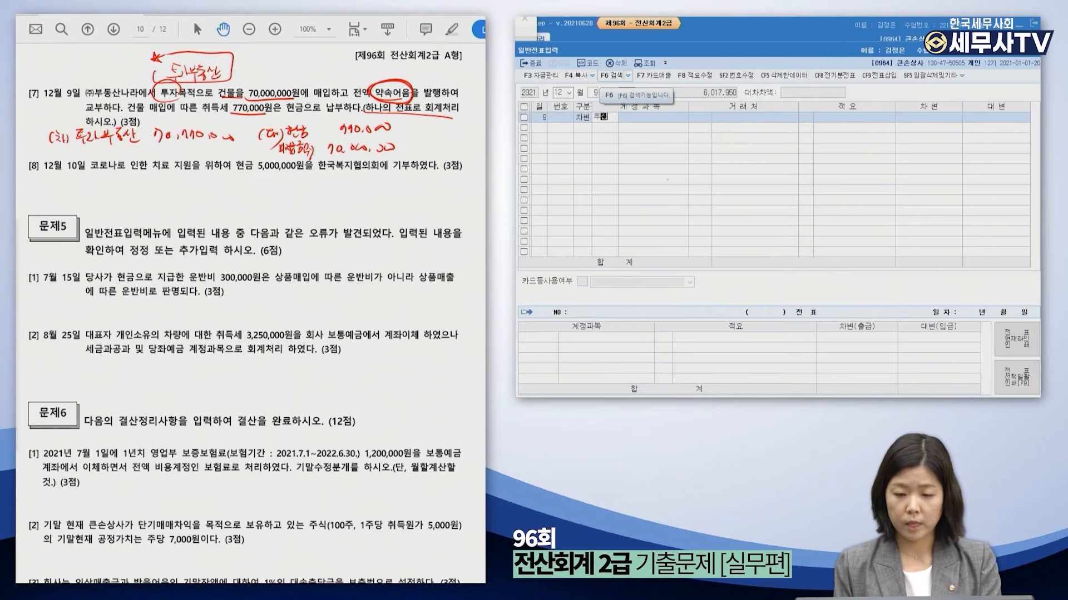
key(Return)
key(Return)
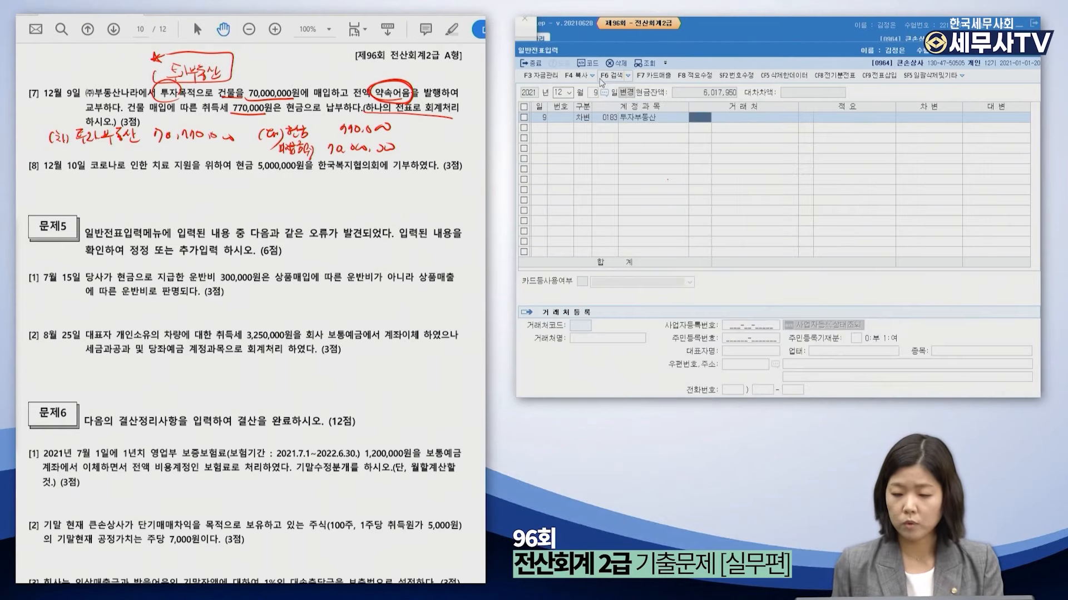
key(Return)
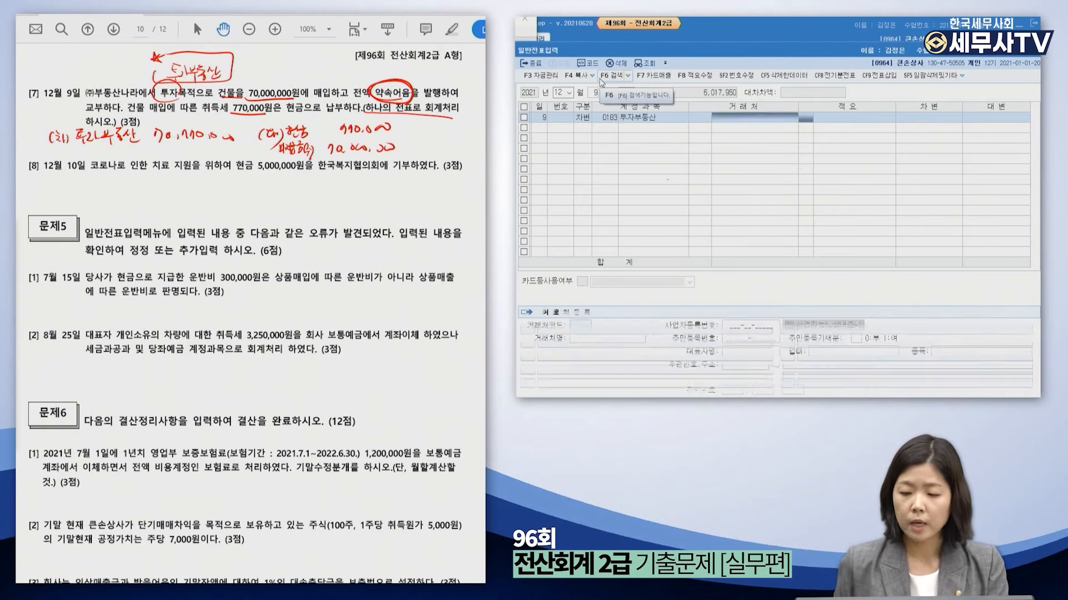
key(Return)
text(70,770,000)
key(Return)
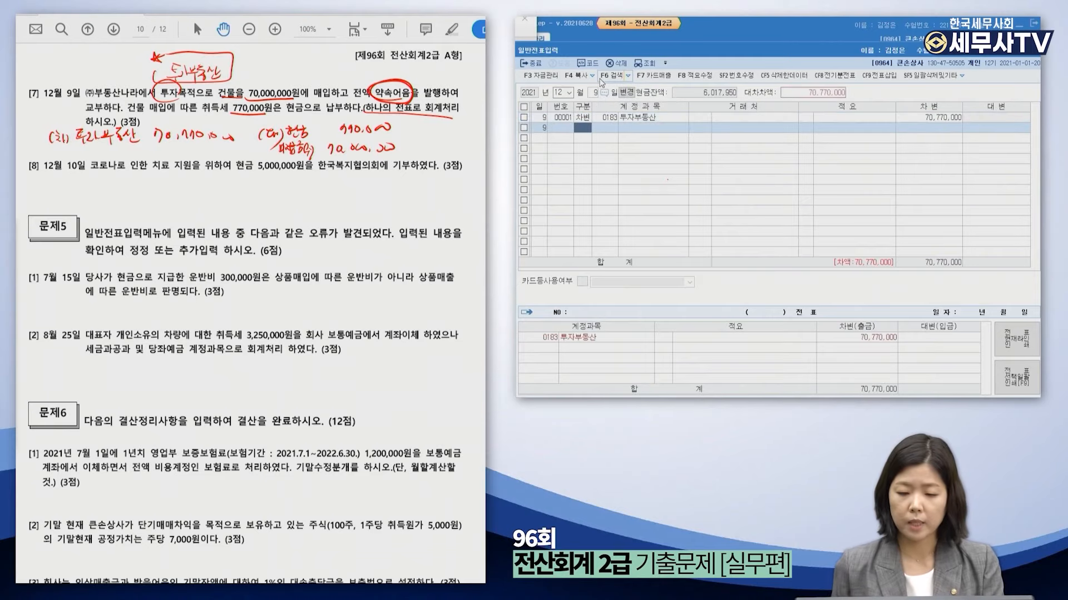
text(4)
key(Return)
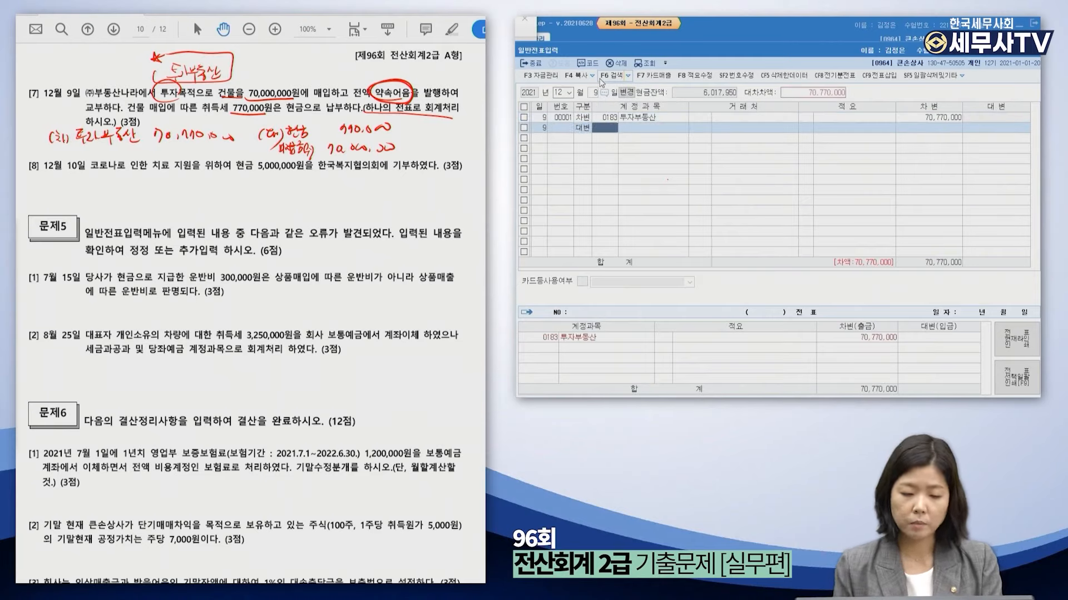
Credit 0101 현금 770,000 and 0253 미지급금 70,000,000 to vendor (주)부동산나라.
text(101)
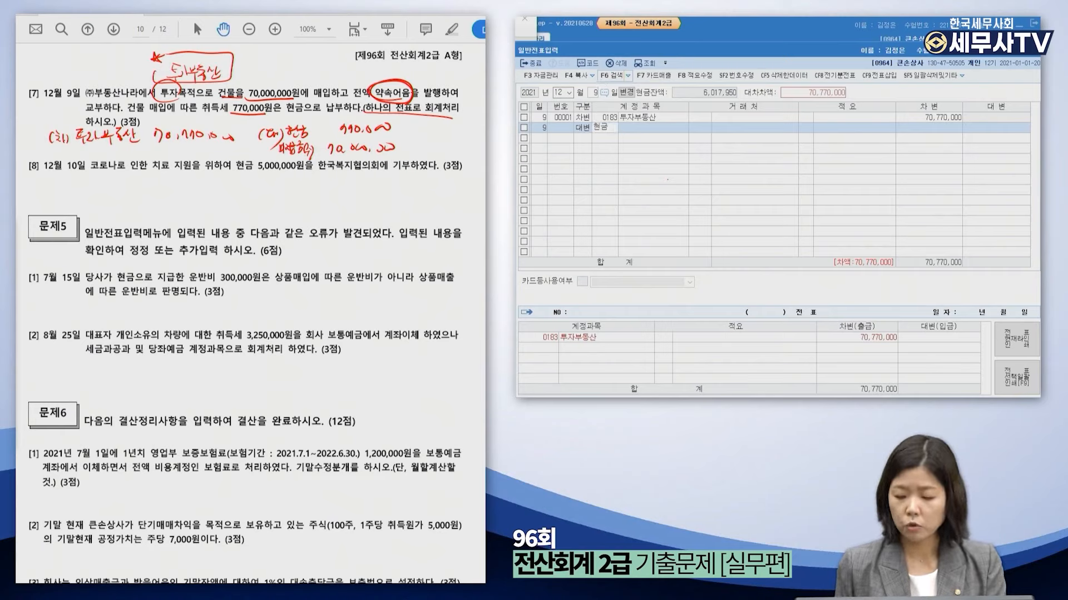
key(Return)
key(Return)
key(Return)
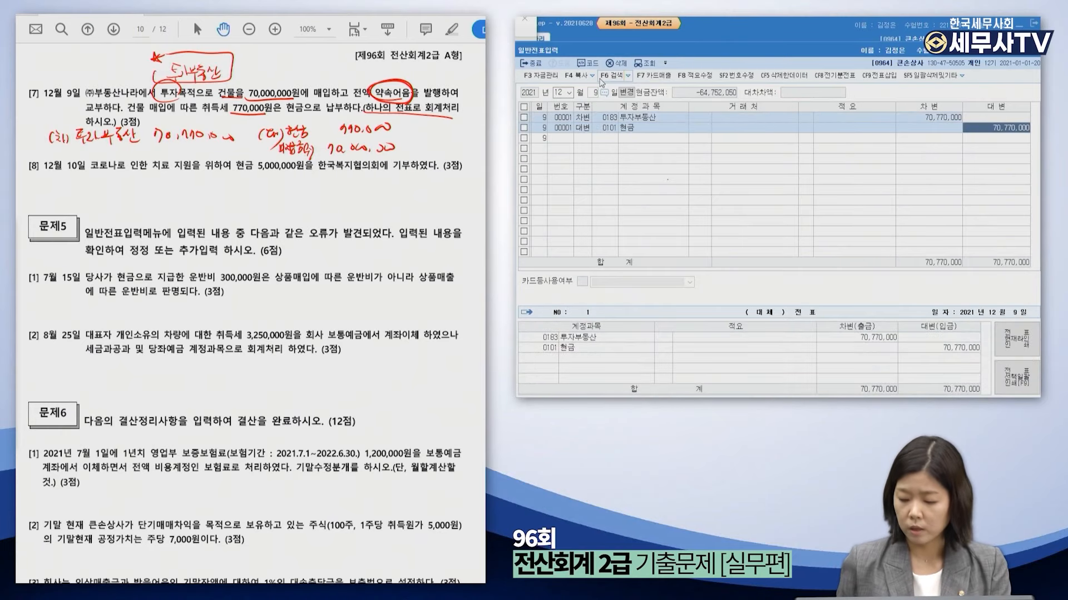
text(7700000)
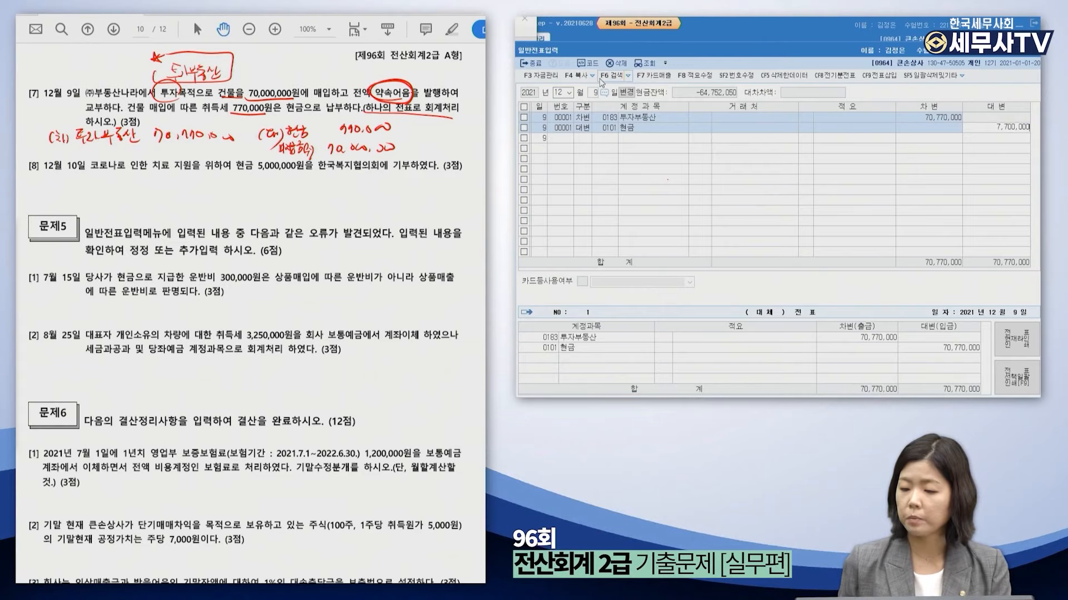
key(Return)
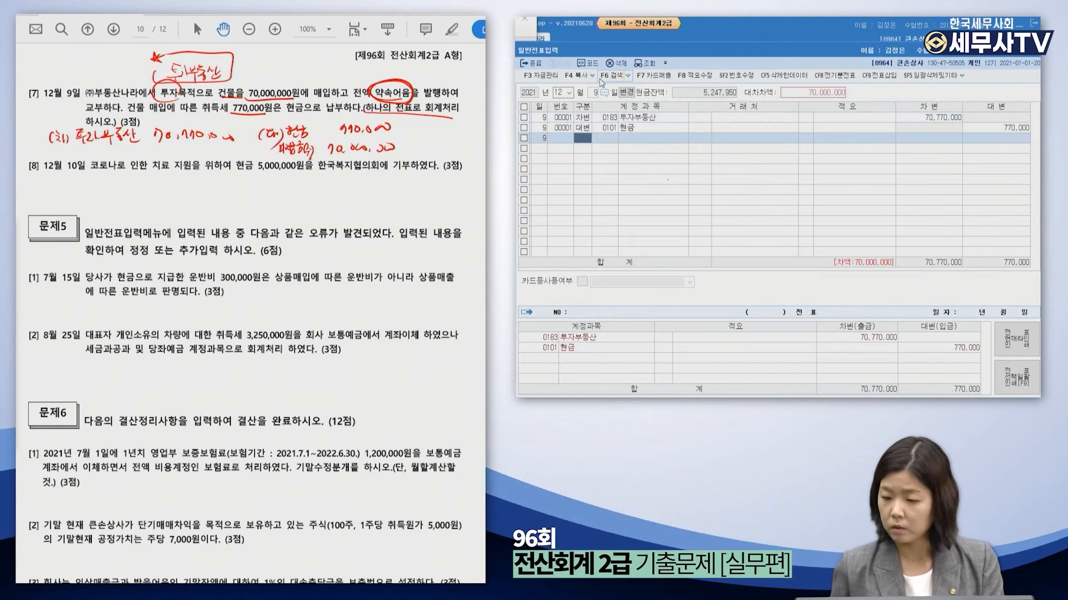
text(4미지급)
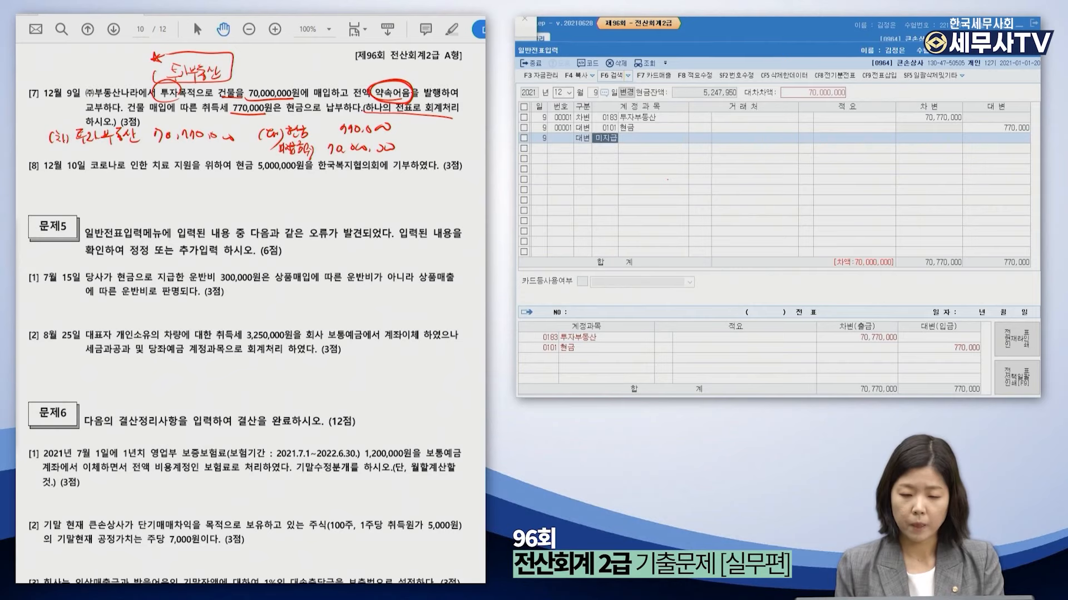
key(Return)
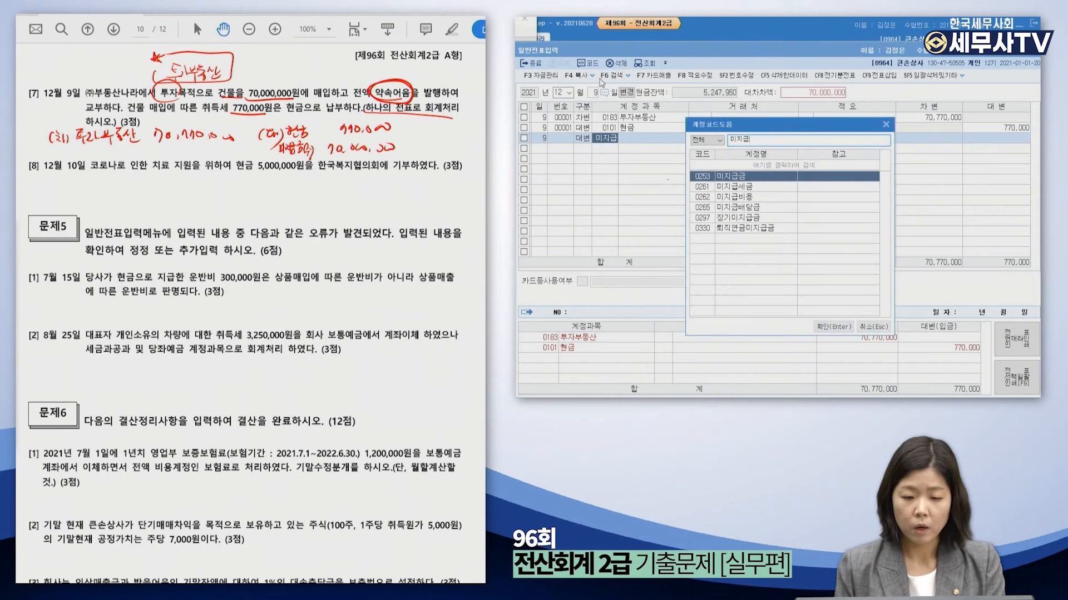
key(Return)
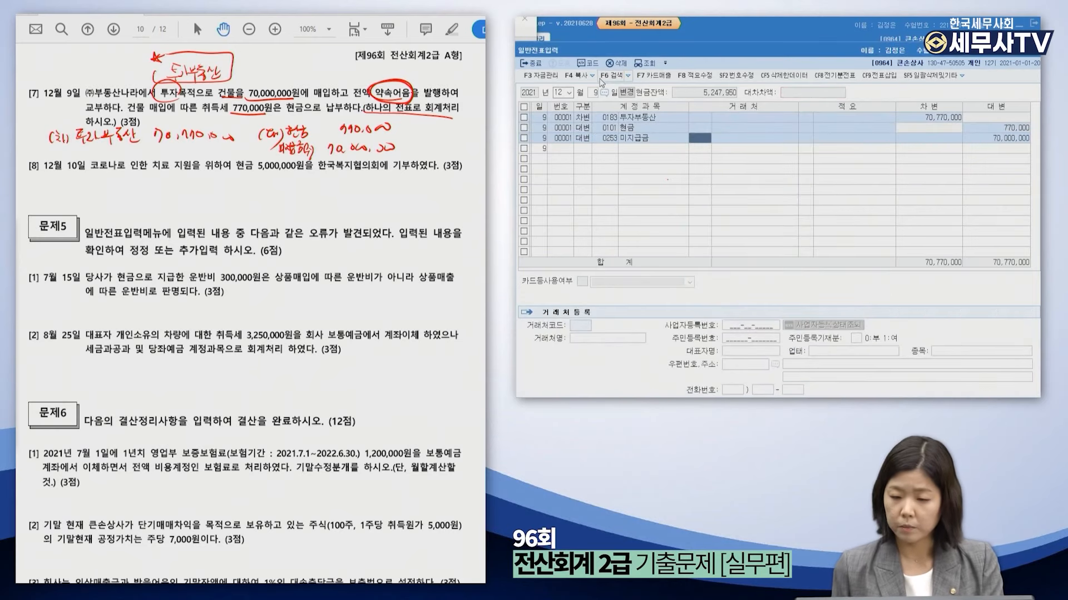
text(부동산)
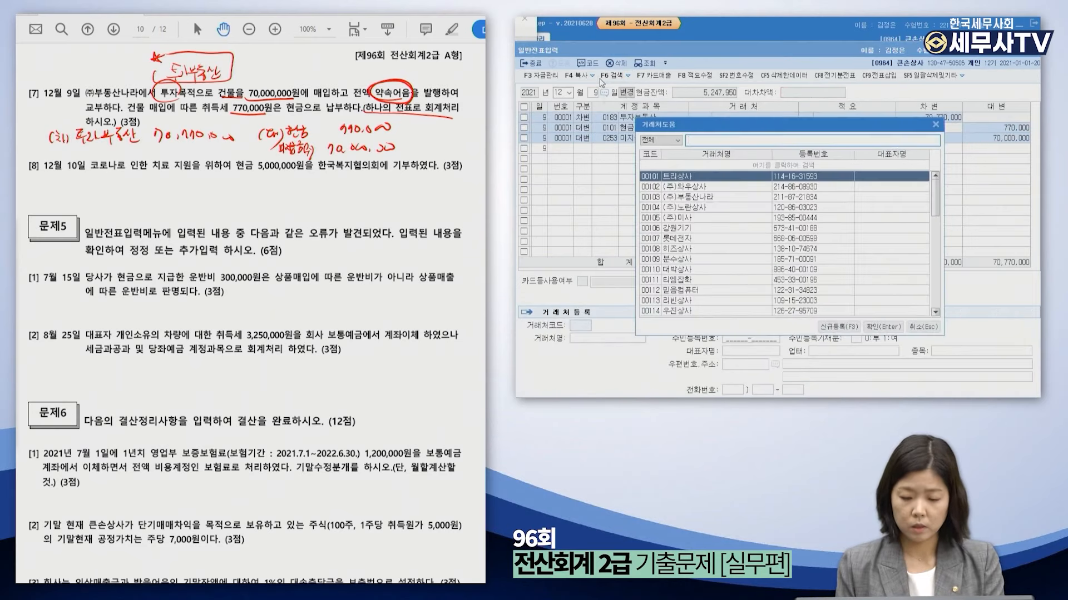
key(Return)
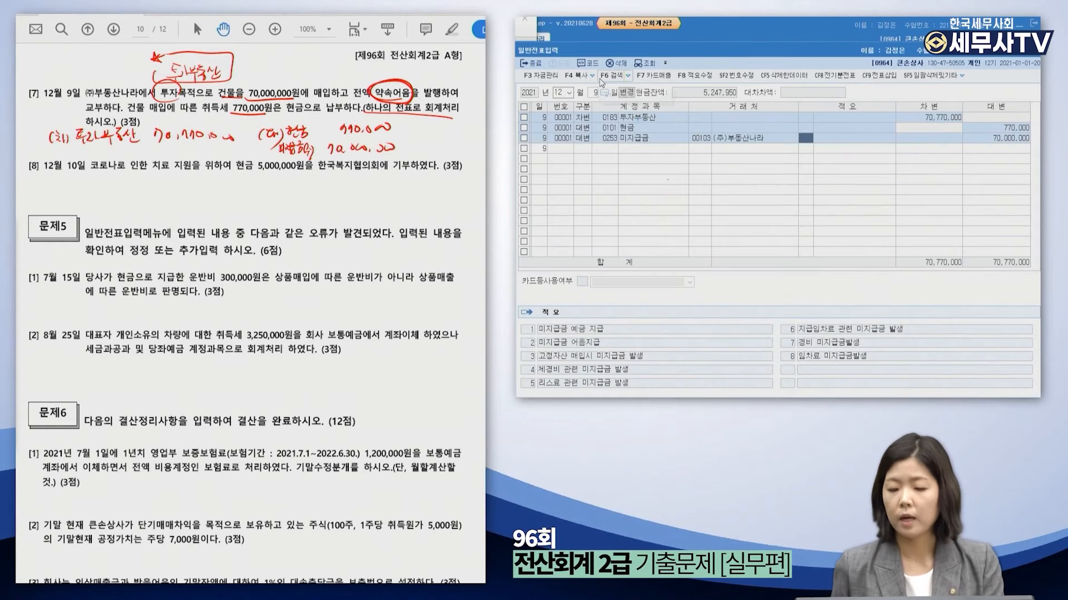
key(Return)
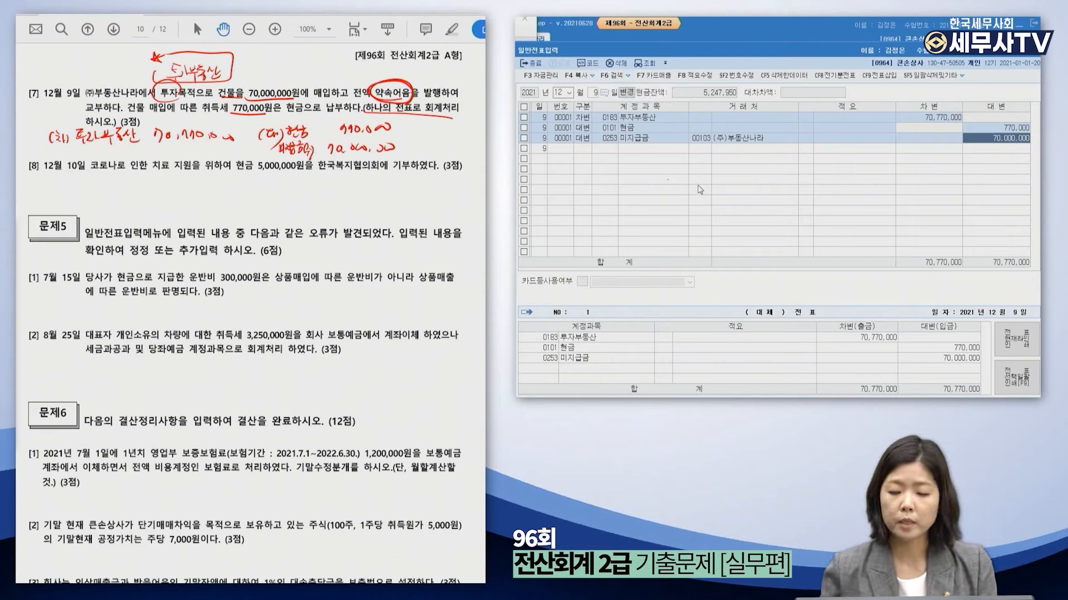
click(682, 158)
click(676, 128)
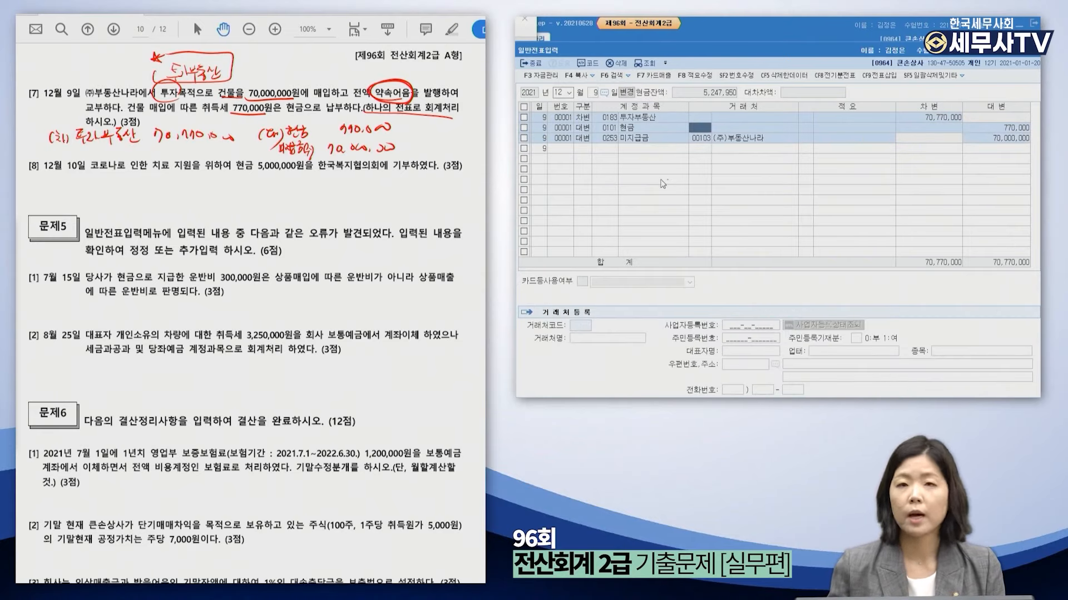
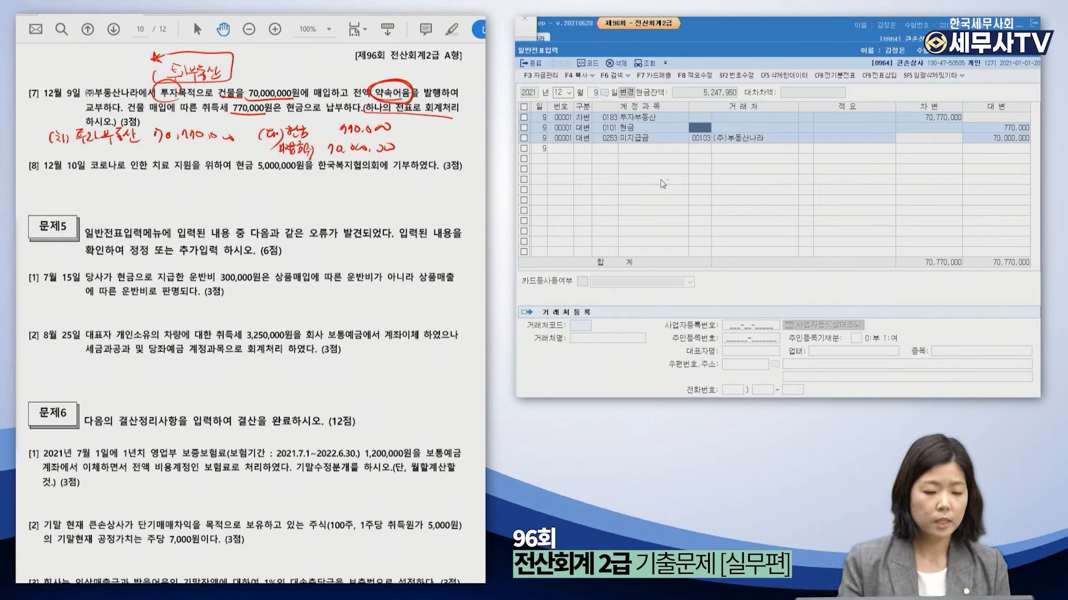
Bring the exam PDF forward and scroll down until problem [8] is visible.
click(21, 346)
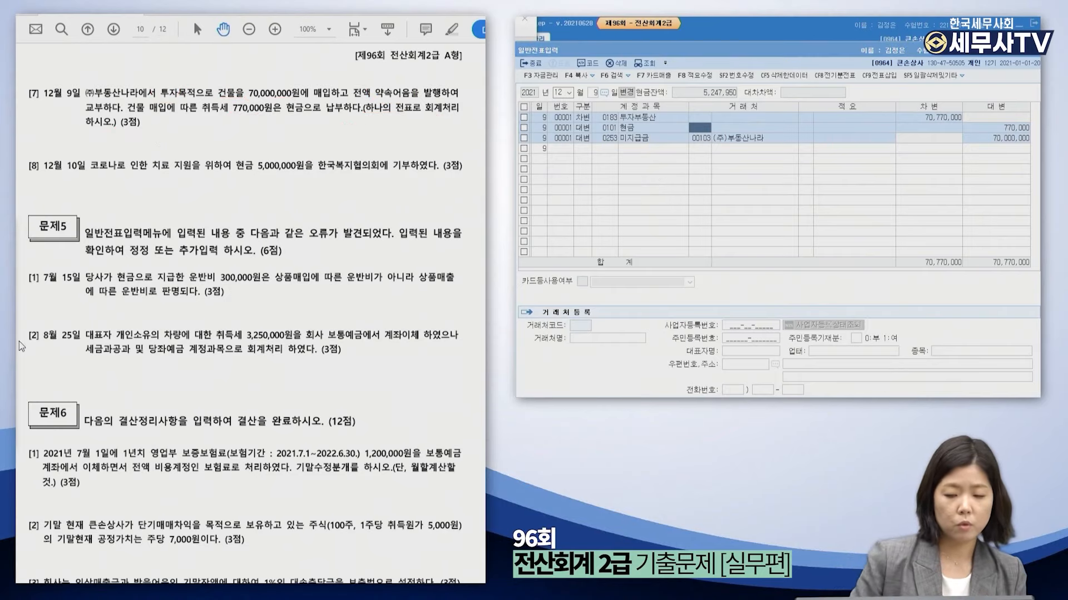
scroll(179, 293, down, 3)
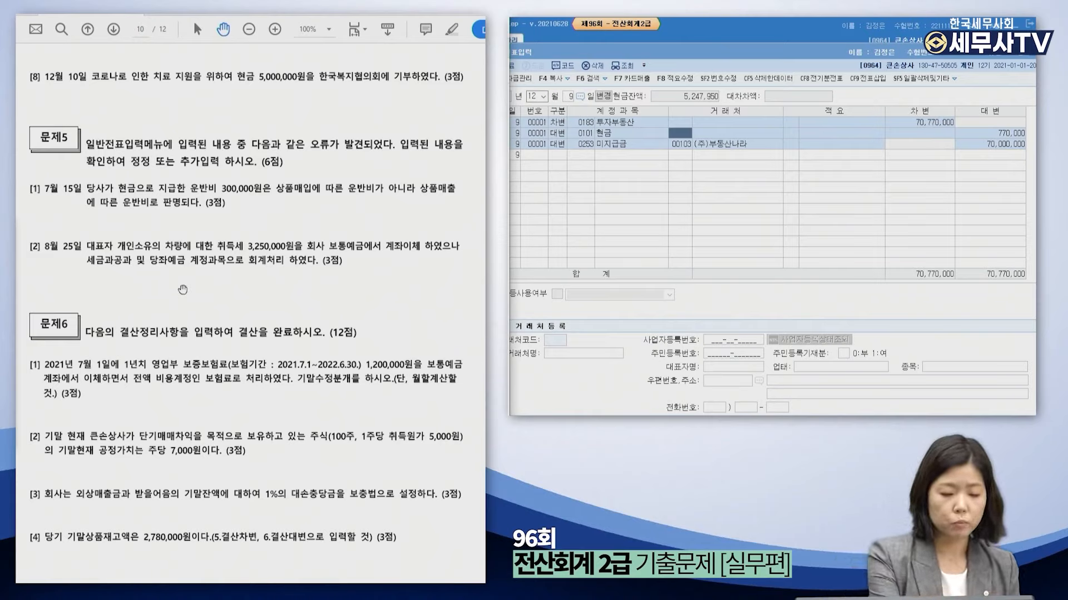
Underline the cash and donation wording in problem [8] and jot (차)기부금 5,000,000 / (대)현금 5,000,000.
drag(236, 80, 407, 83)
mouse_move(73, 91)
mouse_down()
mouse_move(71, 101)
mouse_move(95, 102)
mouse_move(92, 114)
mouse_move(110, 98)
mouse_move(142, 95)
mouse_up()
drag(135, 99, 170, 92)
drag(176, 100, 176, 102)
drag(182, 95, 393, 94)
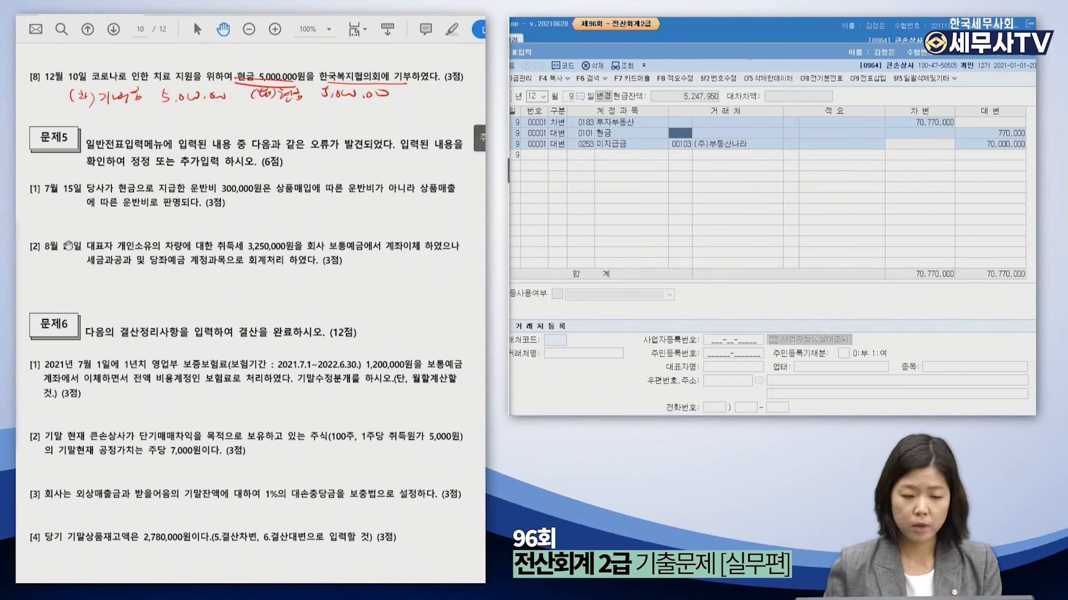
Enter day 10 and debit 0953 기부금 for 5,000,000.
click(536, 98)
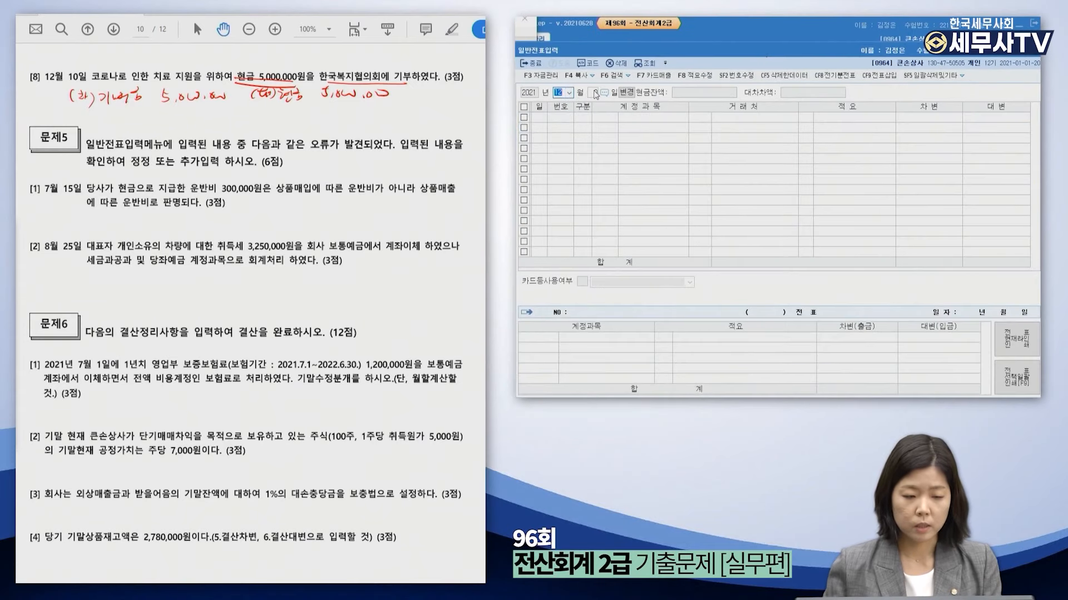
key(Return)
text(10)
key(Return)
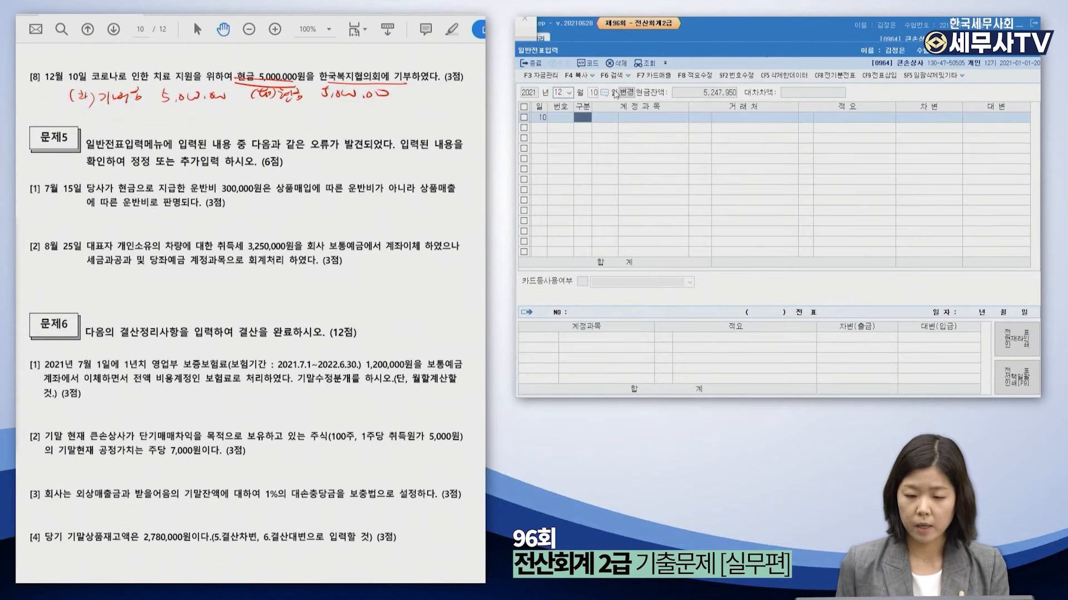
key(3)
key(Return)
text(기부금)
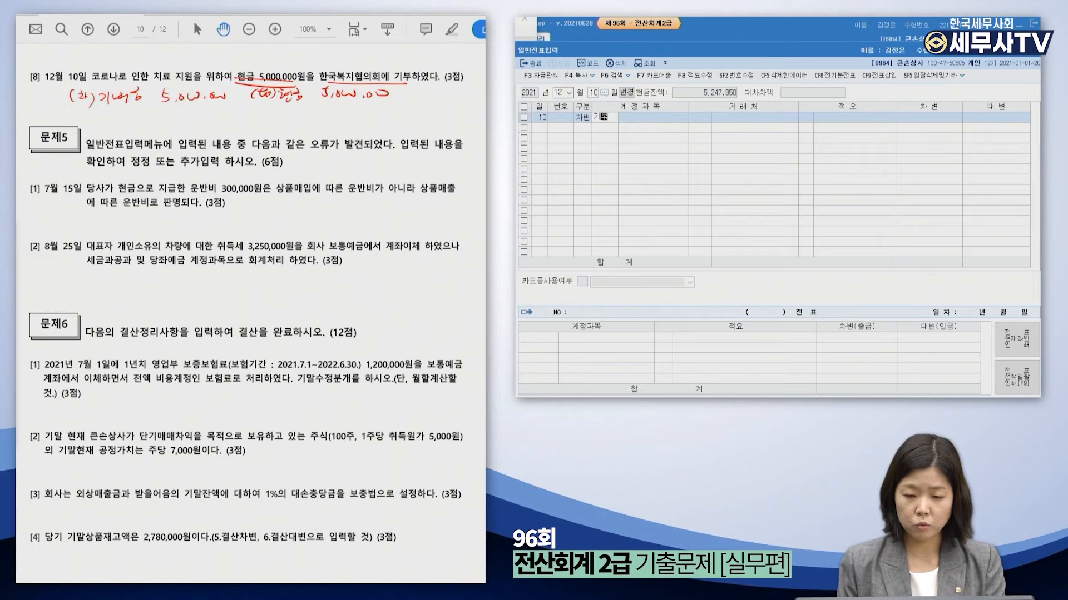
key(Return)
key(Return)
key(Return)
key(Return)
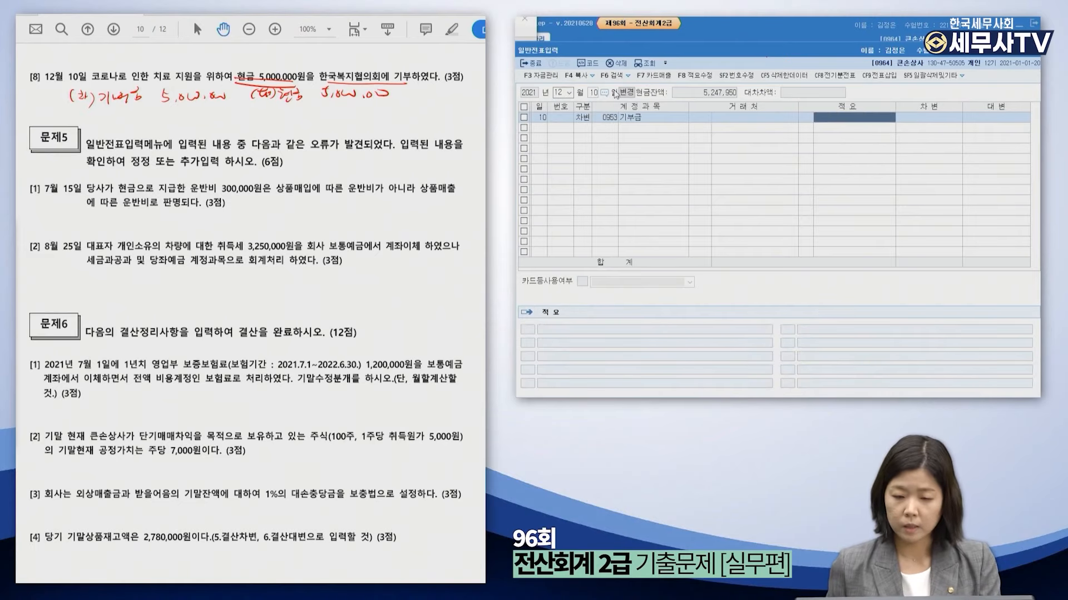
text(5000000)
key(Return)
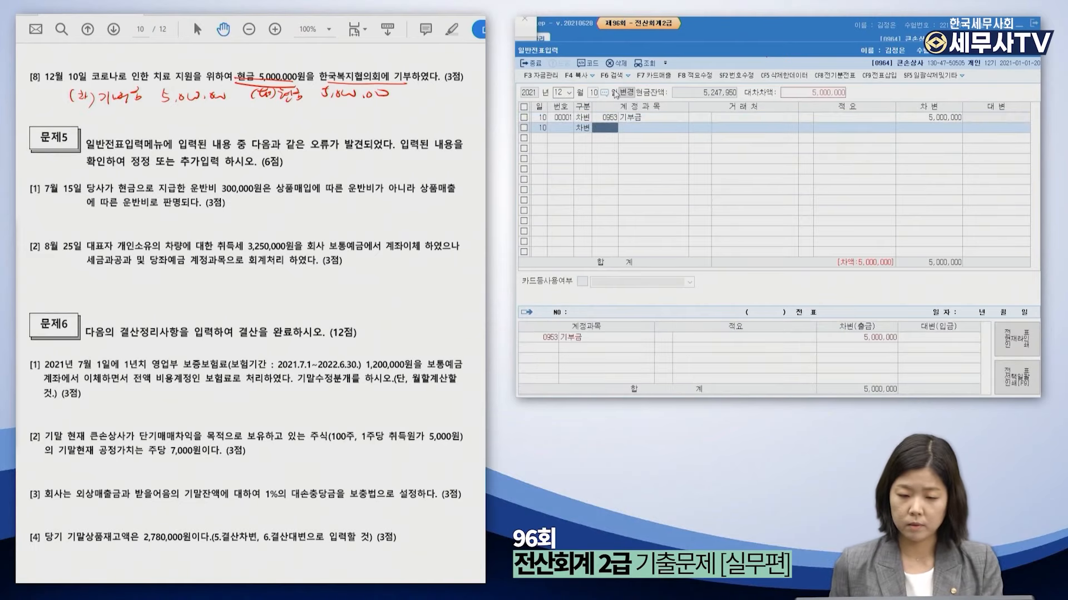
Credit 0101 현금 5,000,000 to balance the voucher, then close the journal screen.
key(Left)
text(4)
key(Return)
text(현금)
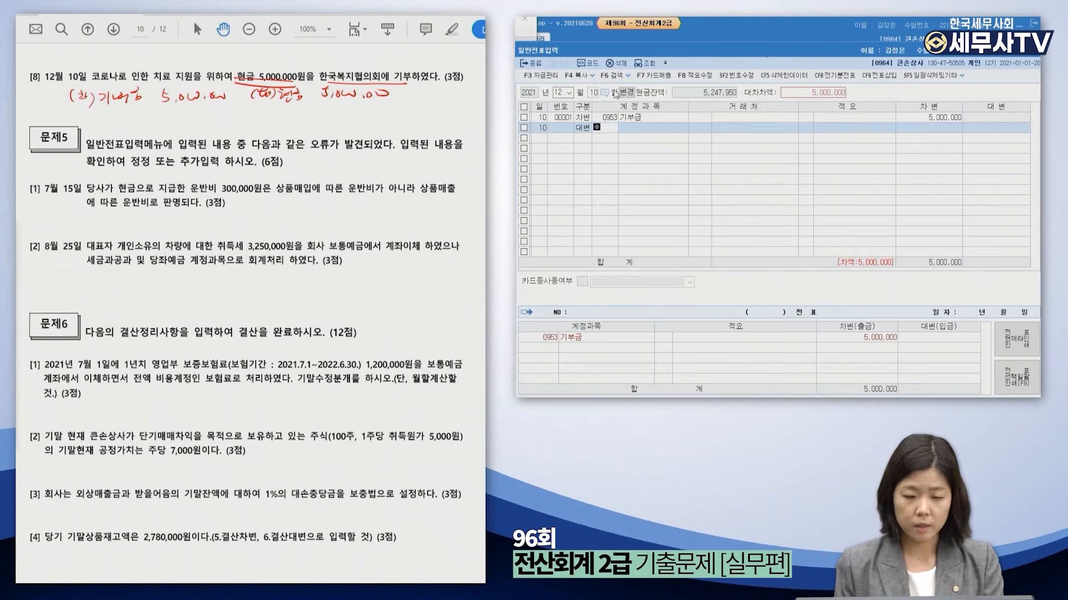
text(+)
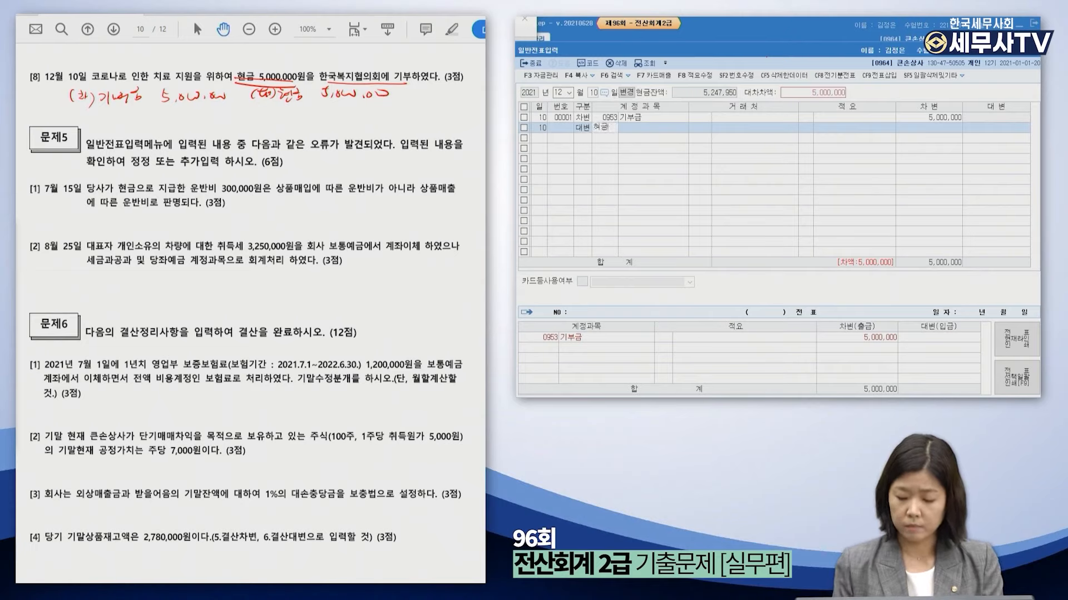
key(Return)
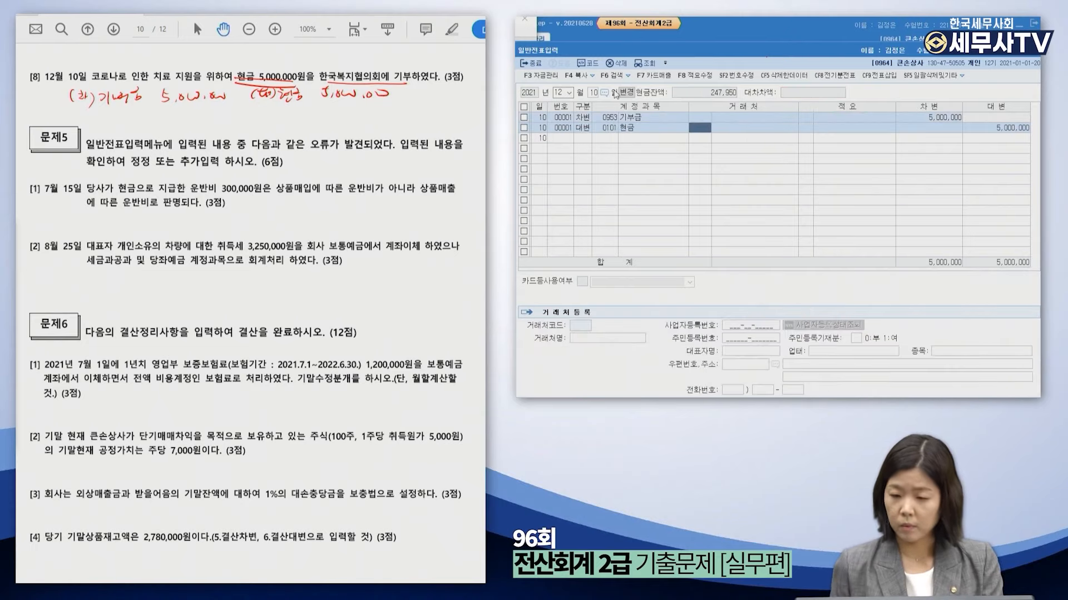
key(Return)
key(Return)
key(Return)
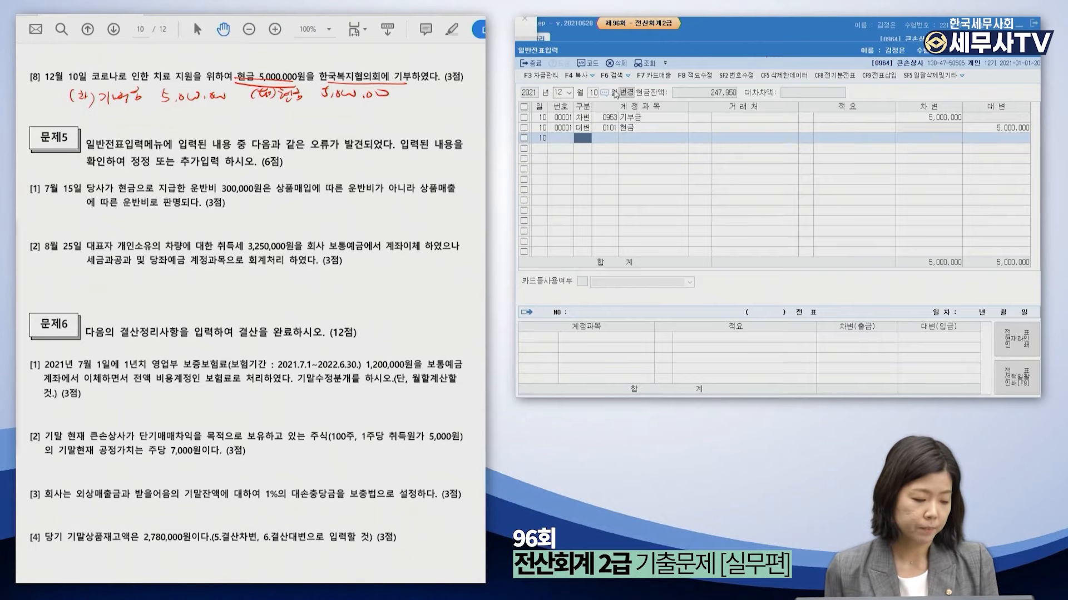
key(Escape)
scroll(351, 243, down, 2)
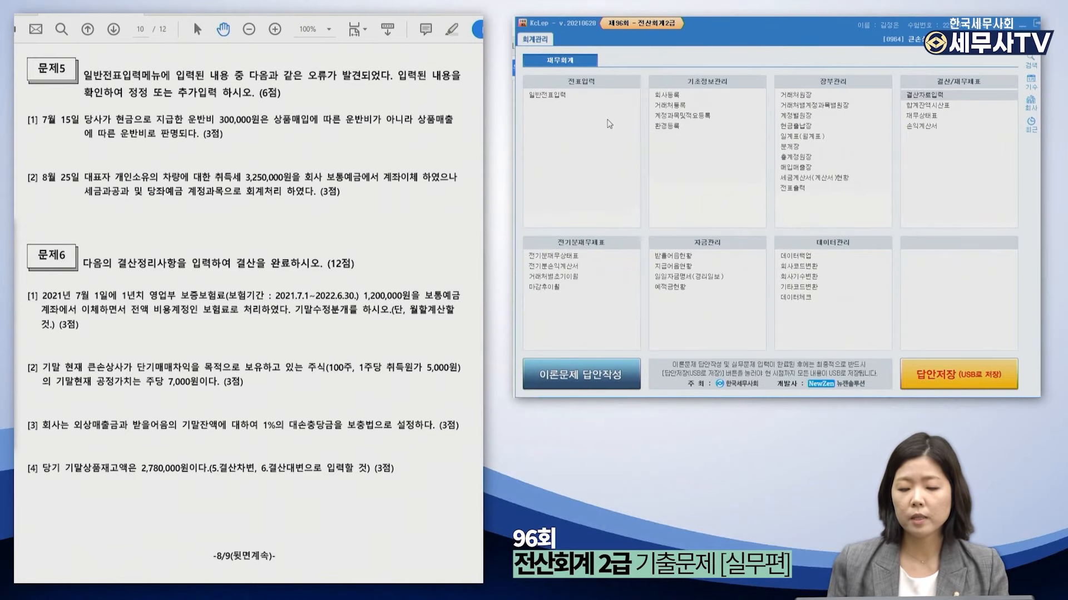
Reopen the general journal at July 15 and underline 상품매출 and 운반비 in problem 5 [1].
click(610, 98)
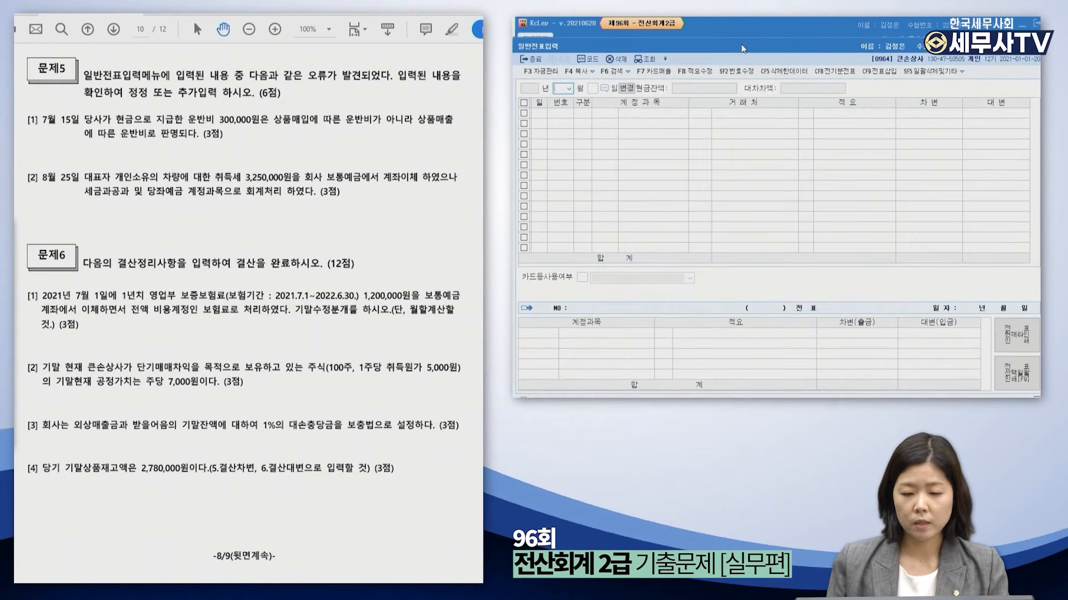
text(7)
key(Return)
text(15)
key(Return)
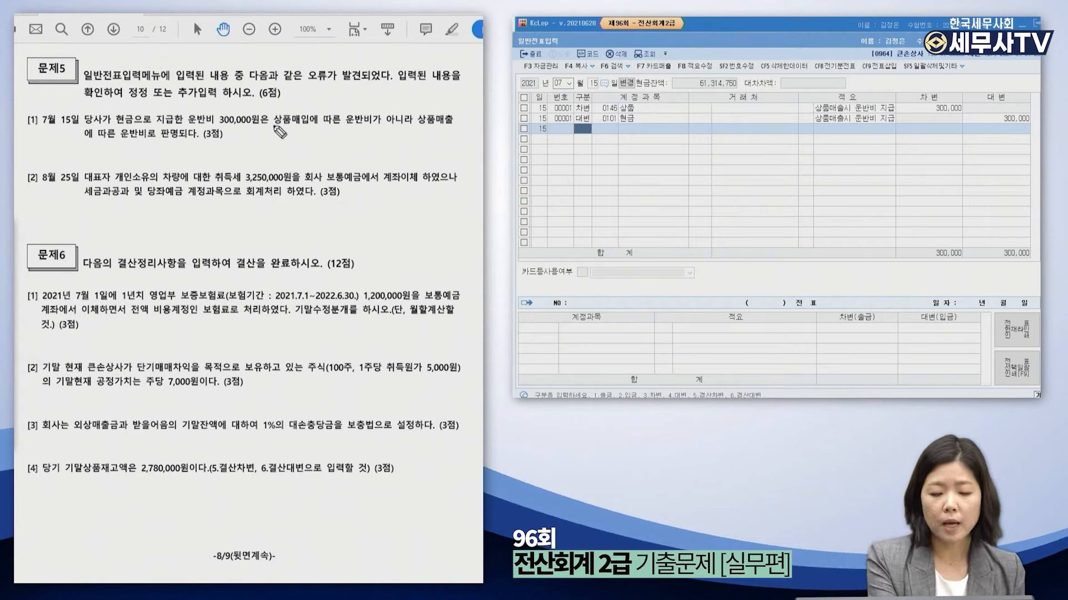
drag(417, 127, 446, 130)
drag(89, 137, 143, 144)
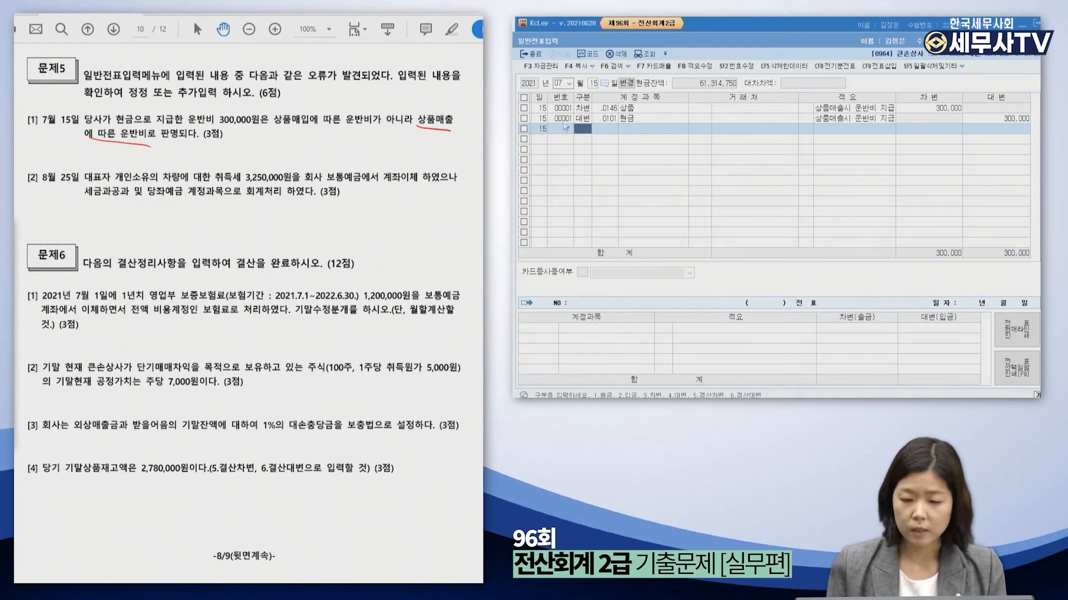
Change the July 15 voucher's debit account from 0146 상품 to 0824 운반비.
click(584, 119)
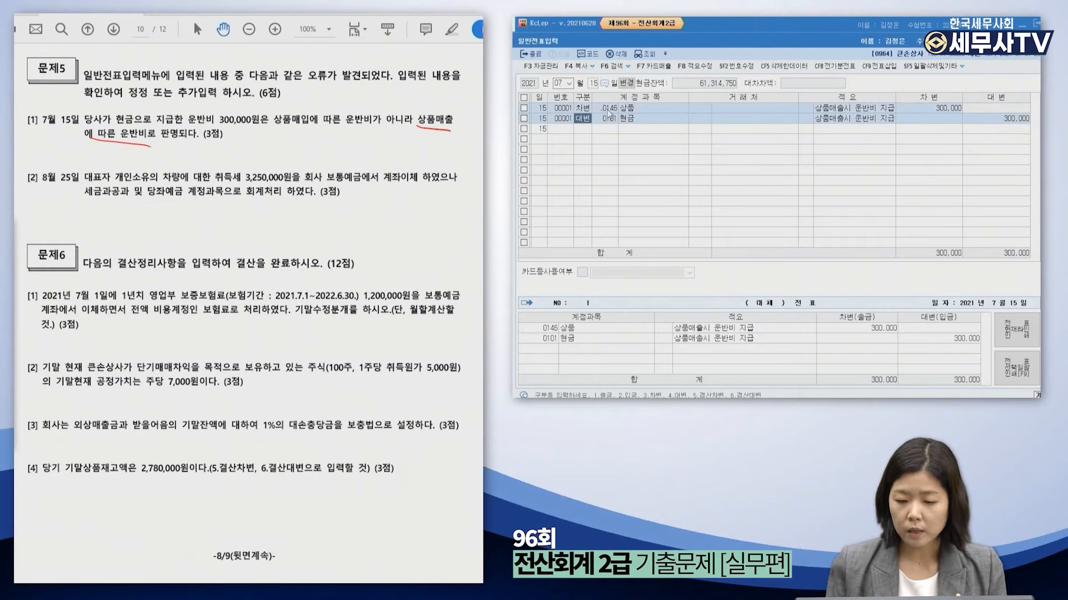
click(609, 109)
key(BackSpace)
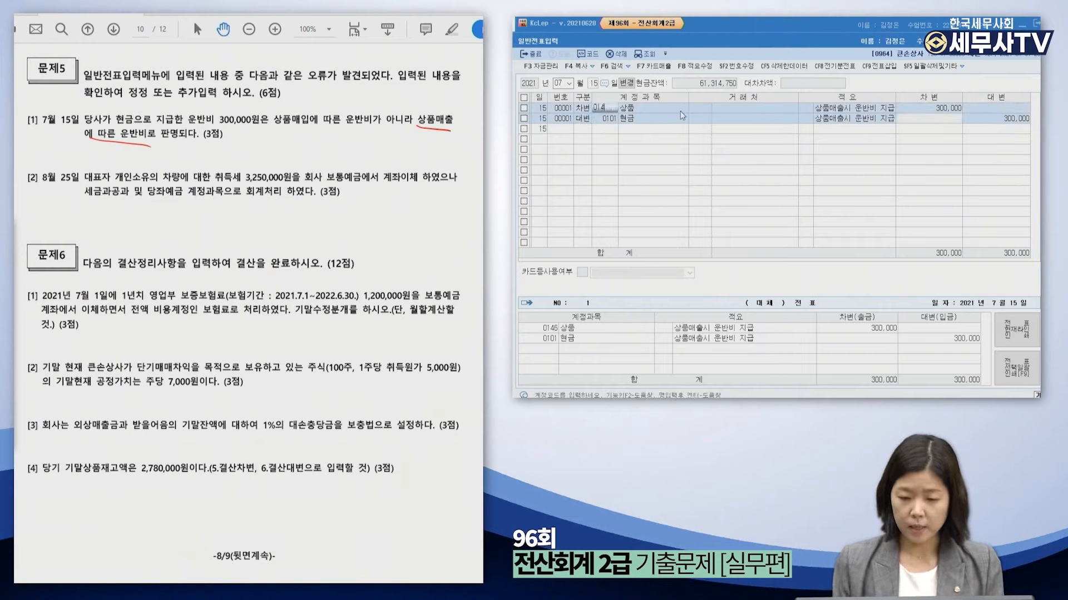
key(BackSpace)
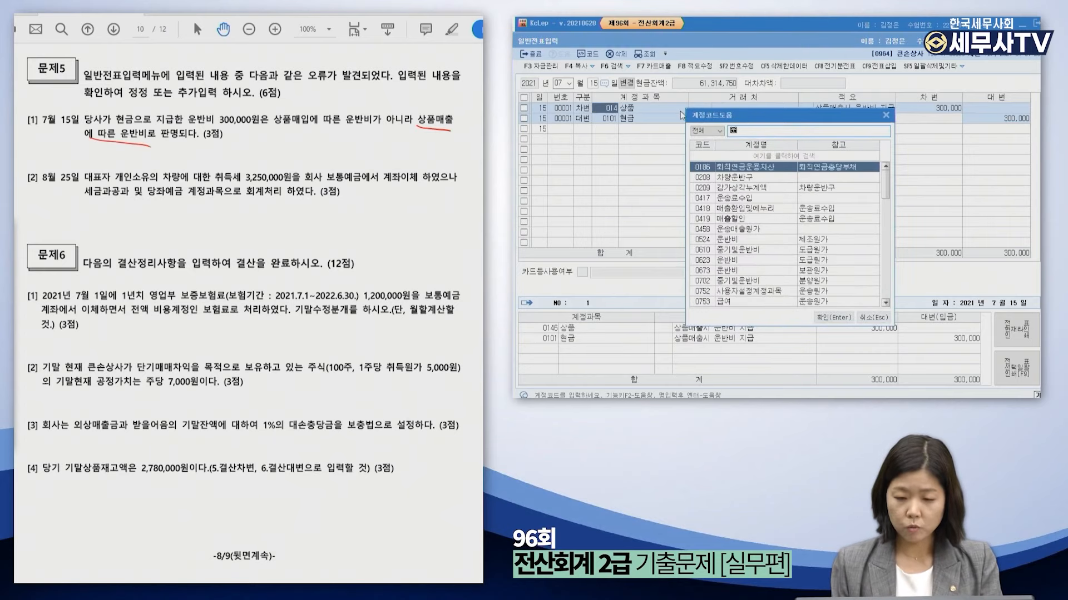
text(운반)
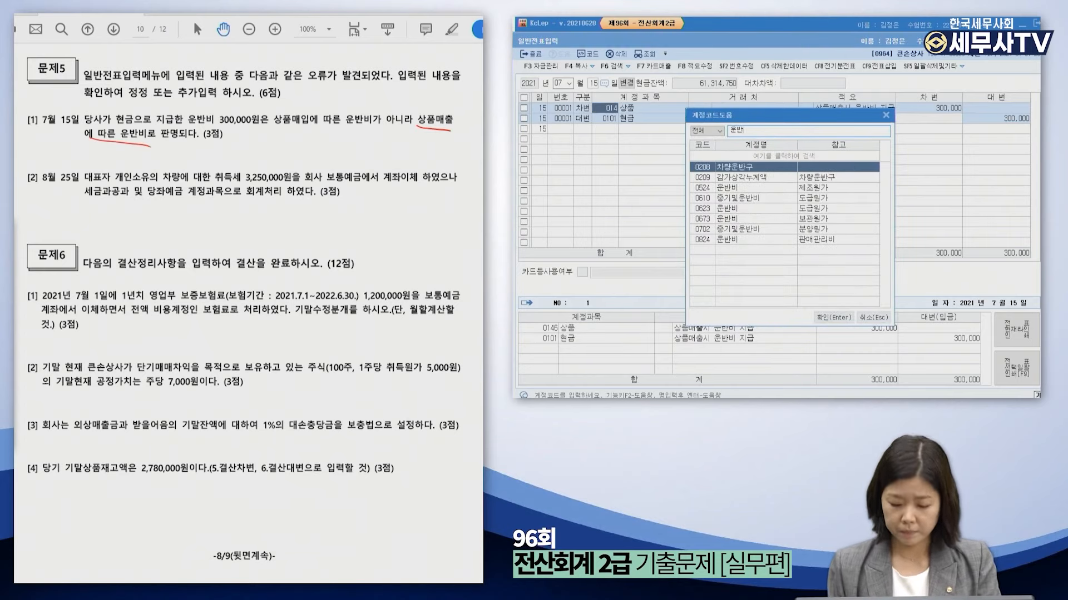
text(비)
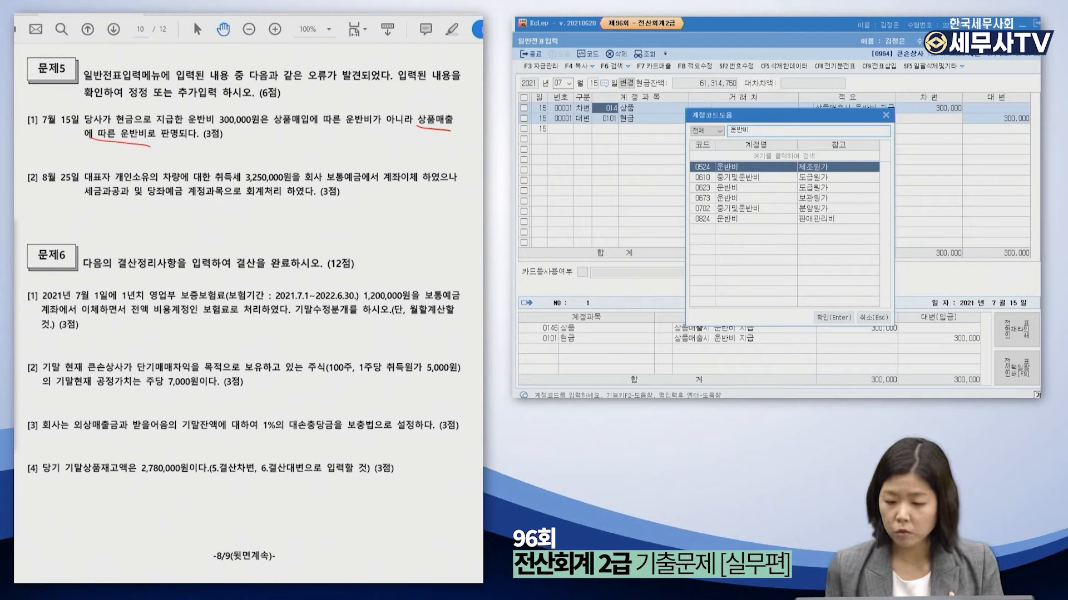
click(769, 221)
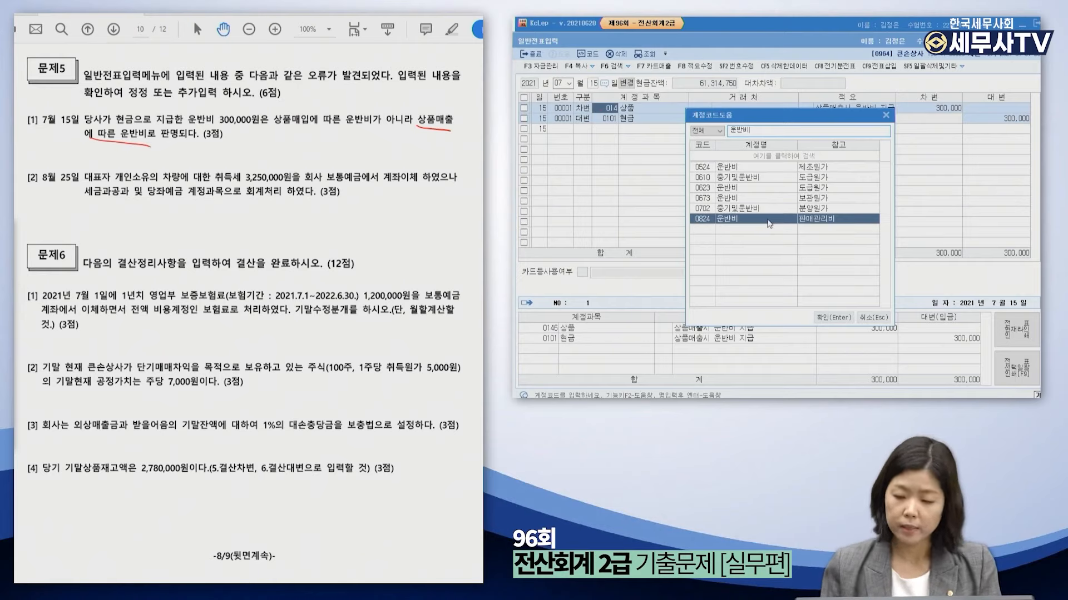
key(Return)
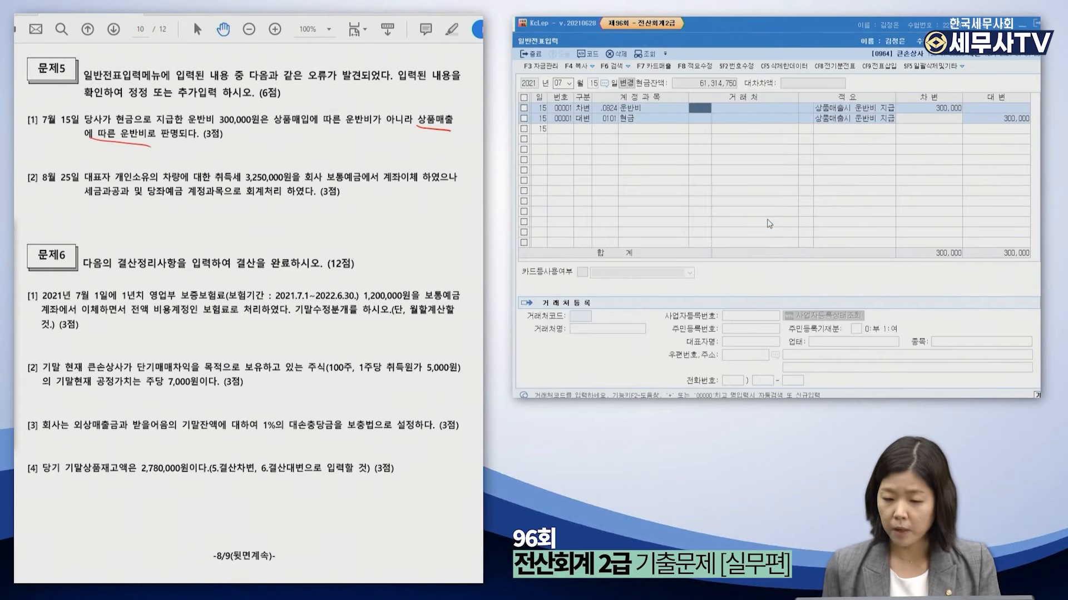
key(Return)
key(Return)
key(Return)
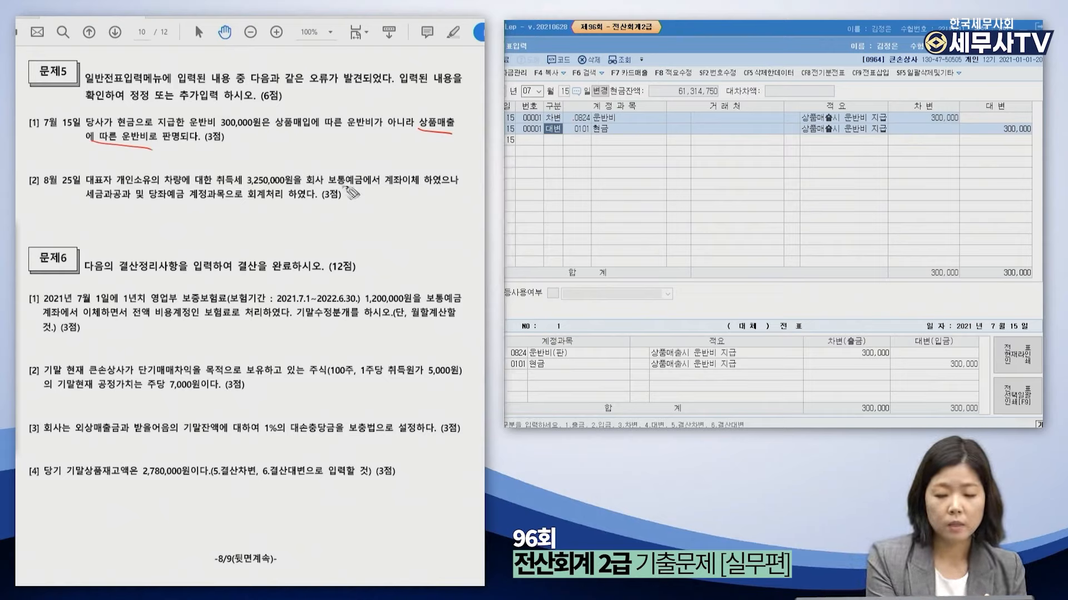
Underline 계좌이체 and 세금과공과 in problem [2] and load the August 25 vouchers.
mouse_move(295, 182)
mouse_down()
mouse_move(436, 191)
mouse_move(390, 198)
mouse_up()
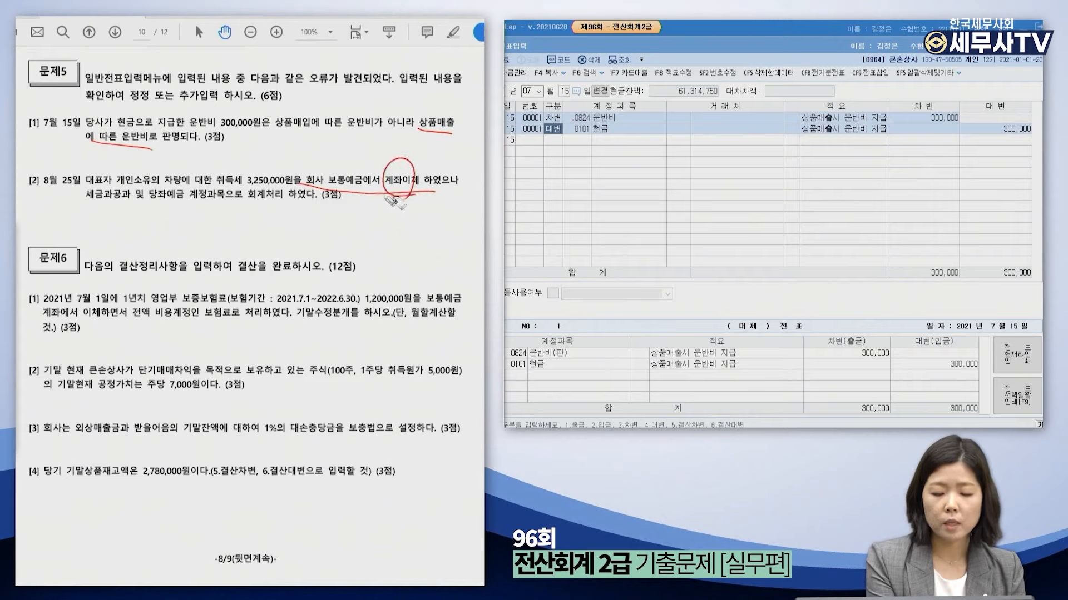
drag(87, 205, 121, 202)
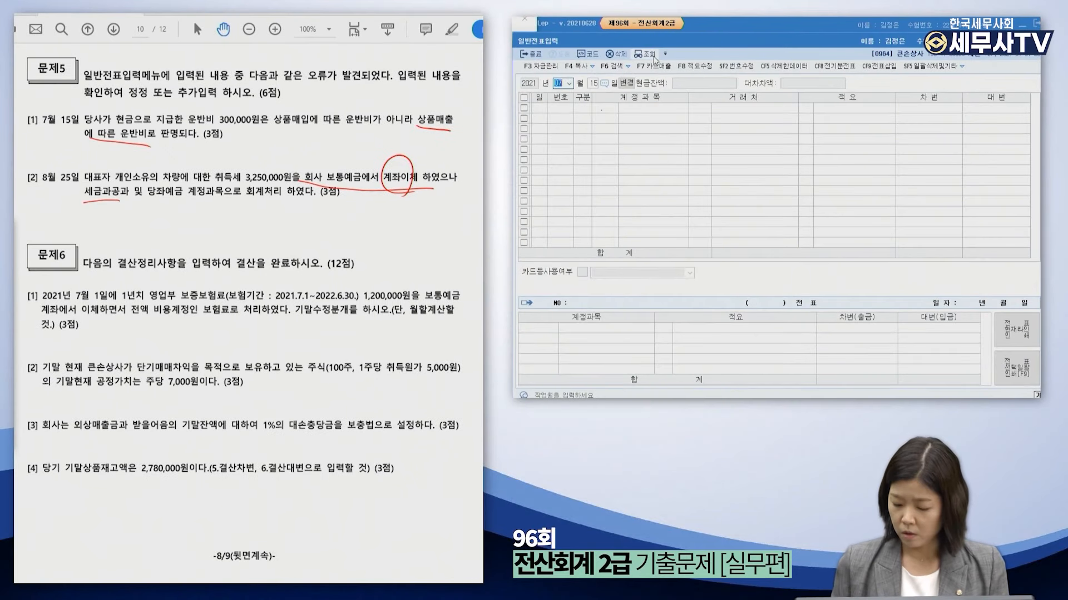
text(08)
key(Return)
text(25)
key(Return)
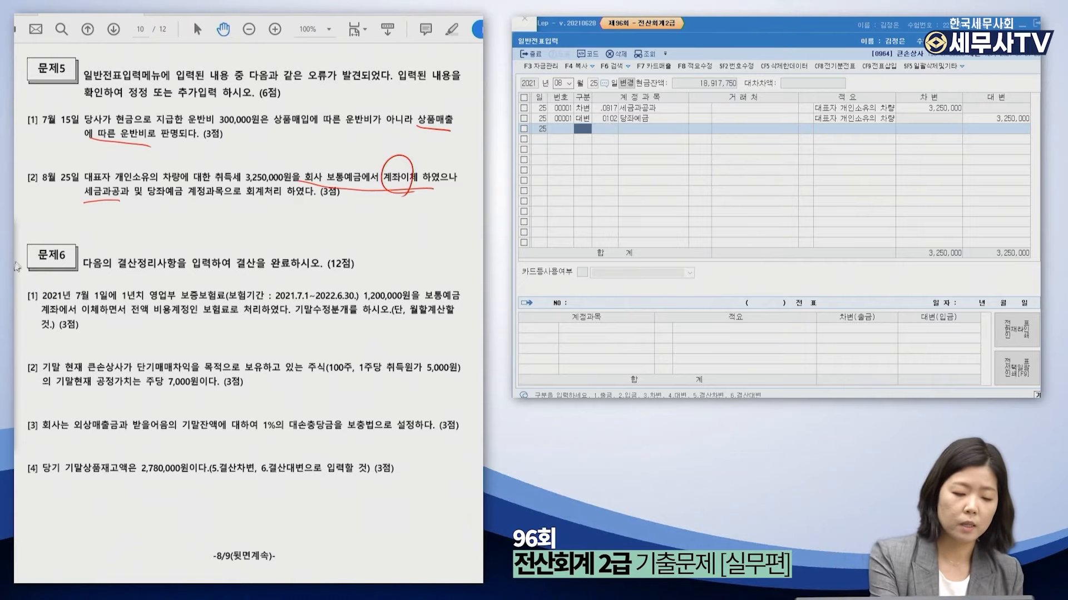
Handwrite and circle 인출금 as the correct account below problem [2].
drag(189, 210, 205, 222)
drag(210, 206, 218, 223)
drag(218, 208, 225, 226)
drag(222, 194, 239, 242)
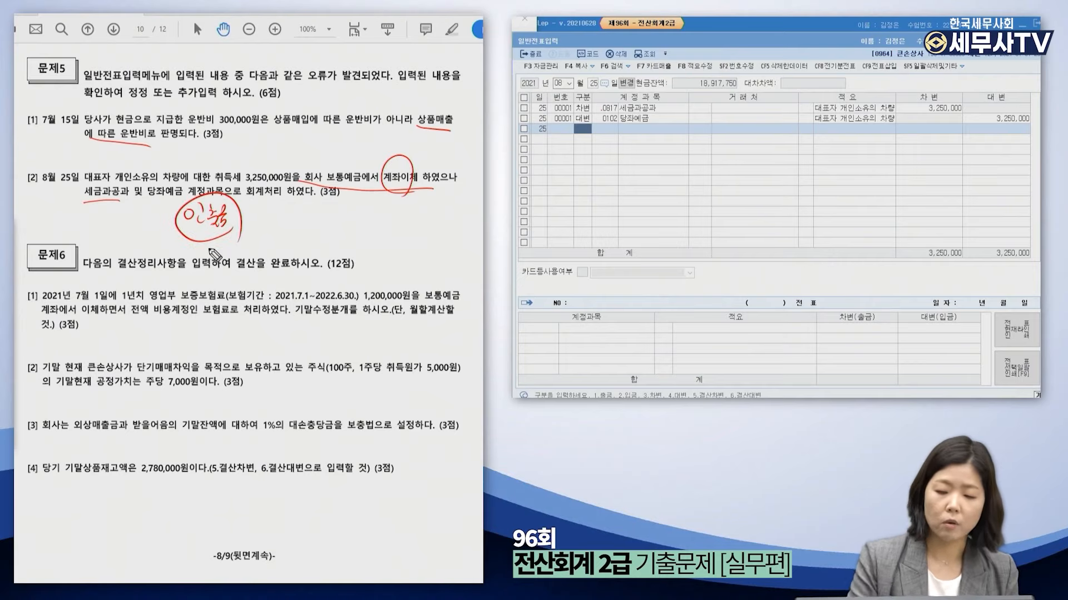
Replace the August 25 debit account with 인출금 for 3,250,000 and close the journal.
mouse_move(21, 265)
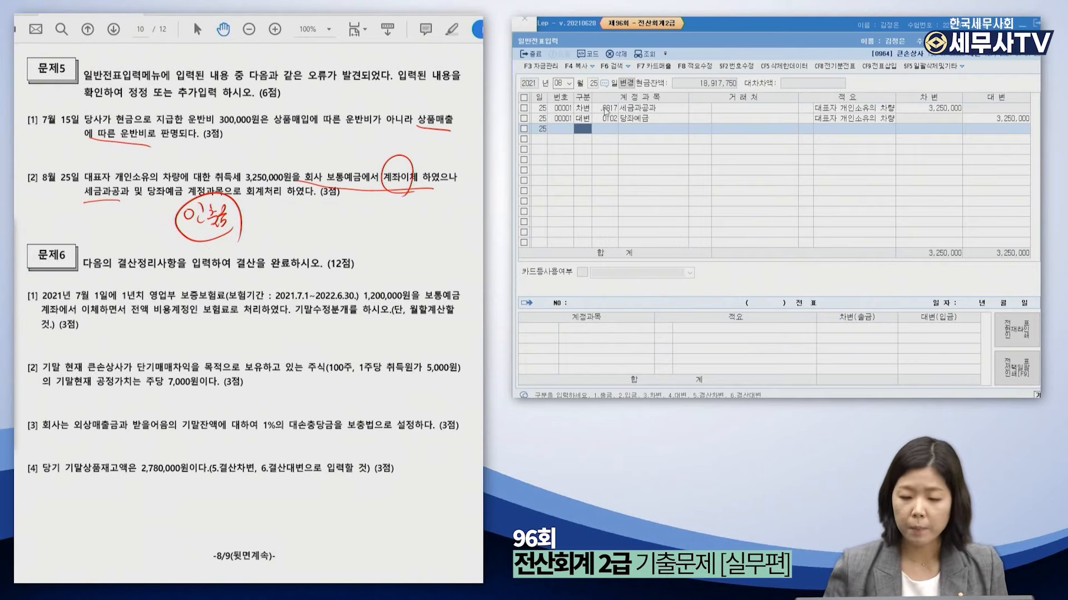
click(608, 109)
text(인출금)
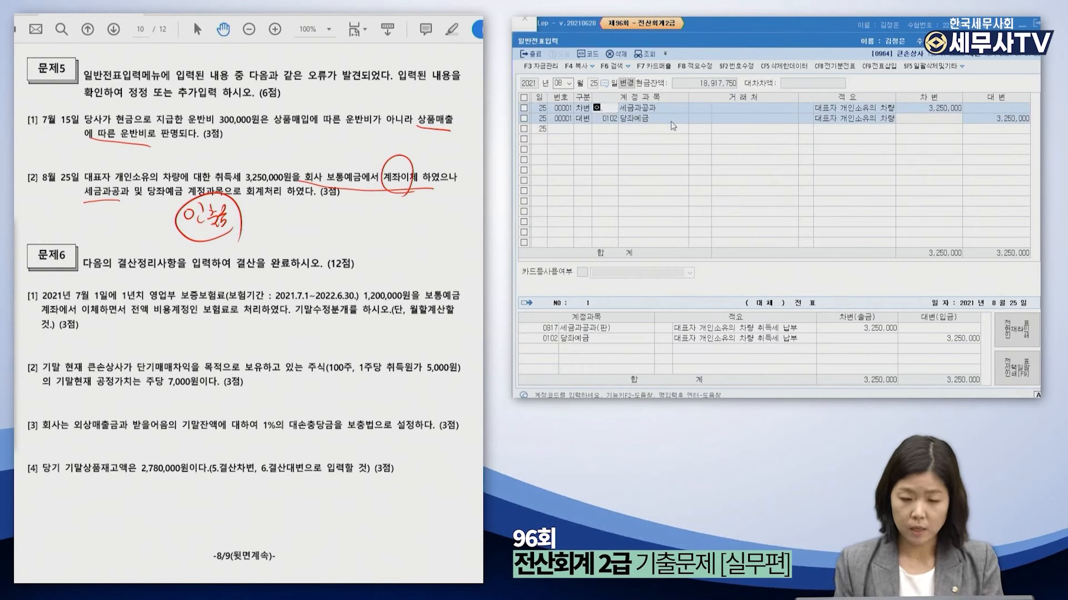
key(Return)
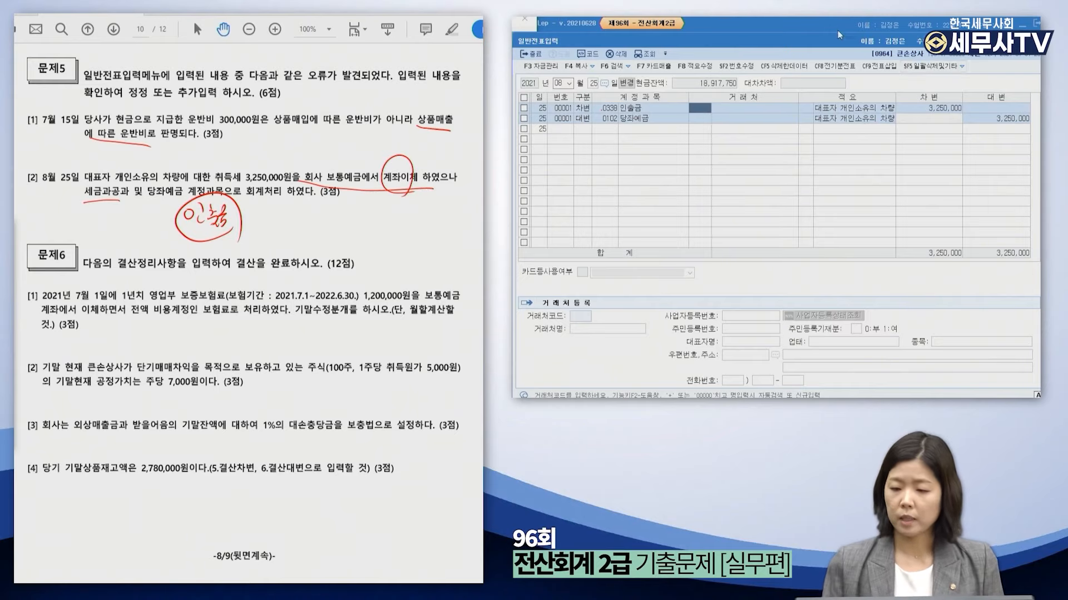
click(1019, 58)
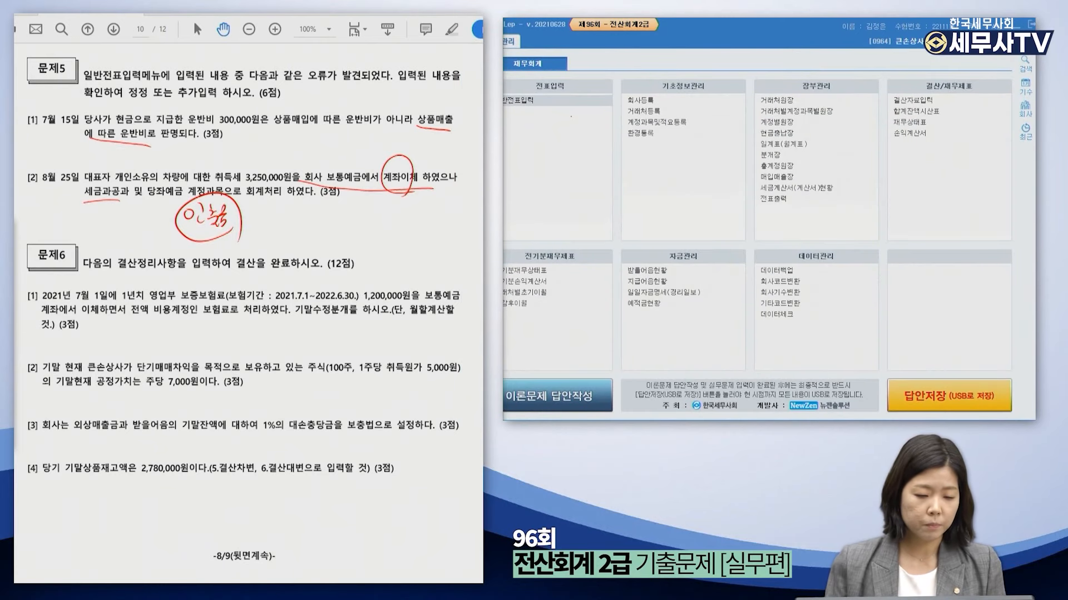
Clear old ink, then mark the insurance period, 1,200,000 premium and prorated calculation on question 6-1.
click(14, 310)
drag(150, 379, 153, 372)
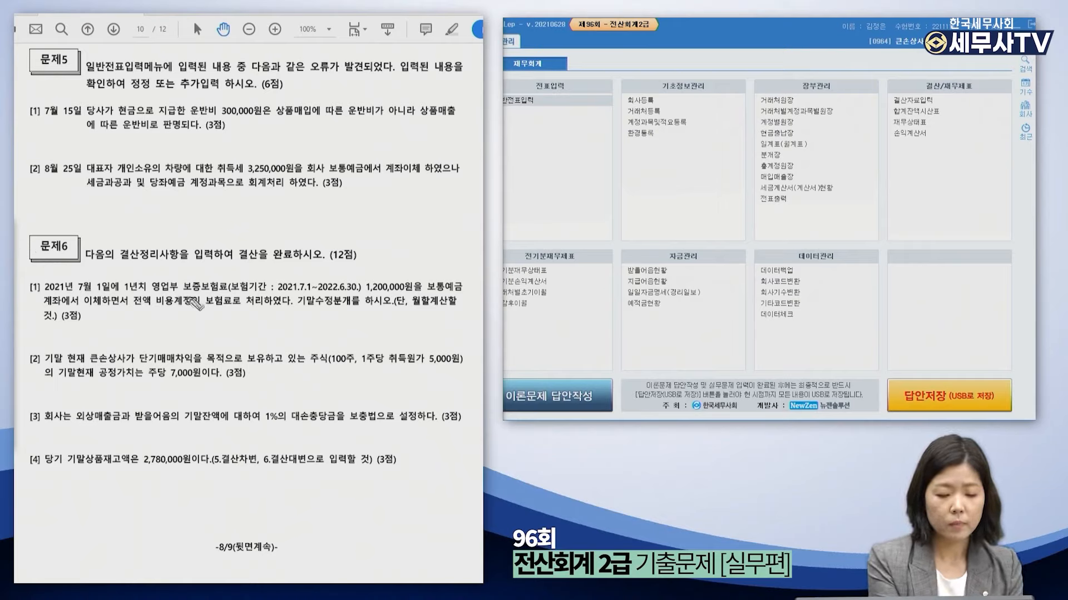
mouse_move(231, 293)
mouse_down()
mouse_move(351, 298)
mouse_move(339, 276)
mouse_move(241, 276)
mouse_move(256, 275)
mouse_up()
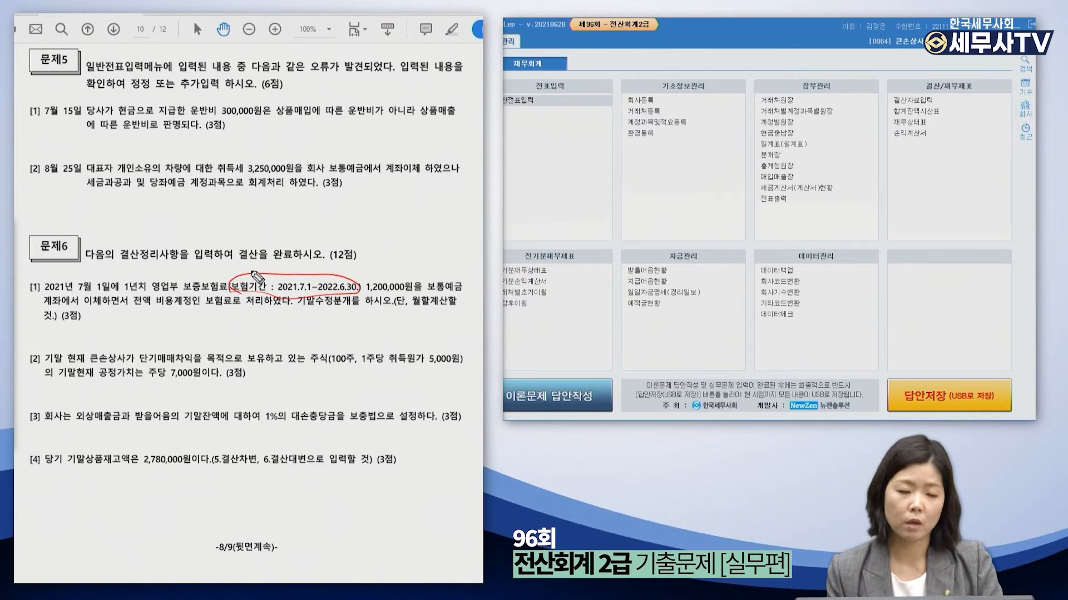
mouse_move(368, 279)
mouse_down()
mouse_move(415, 297)
mouse_move(372, 285)
mouse_up()
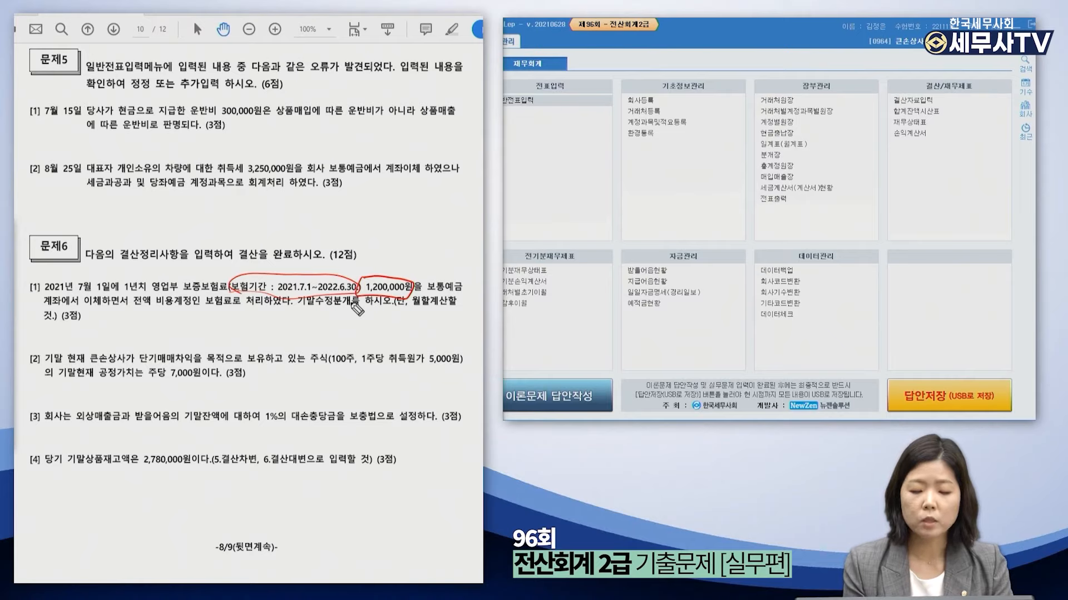
drag(338, 210, 340, 225)
mouse_move(344, 214)
mouse_down()
mouse_move(427, 222)
mouse_move(396, 245)
mouse_move(460, 245)
mouse_move(412, 266)
mouse_move(461, 255)
mouse_up()
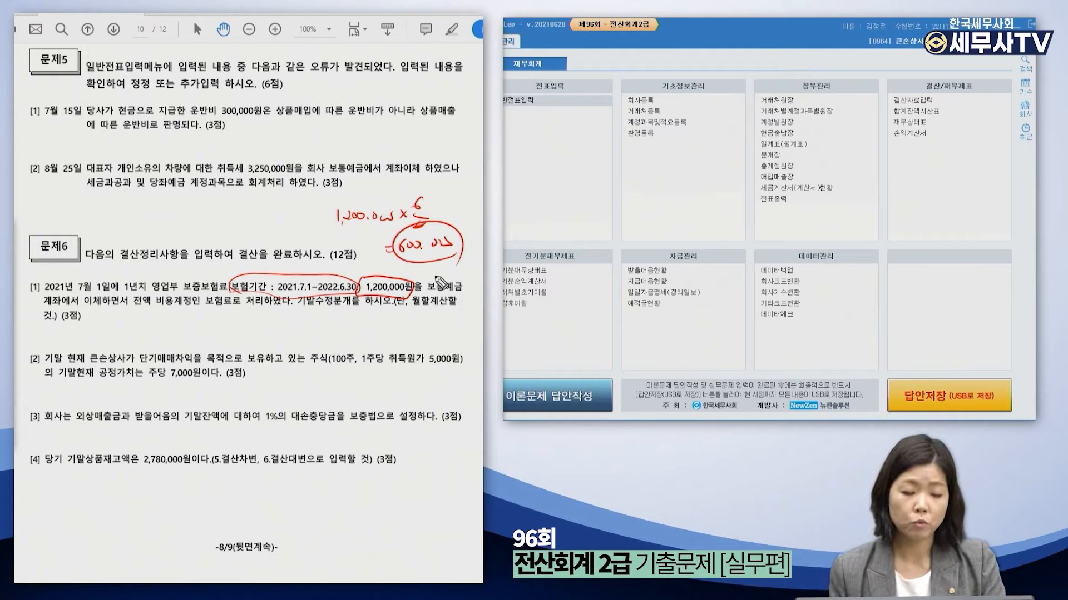
drag(128, 305, 277, 304)
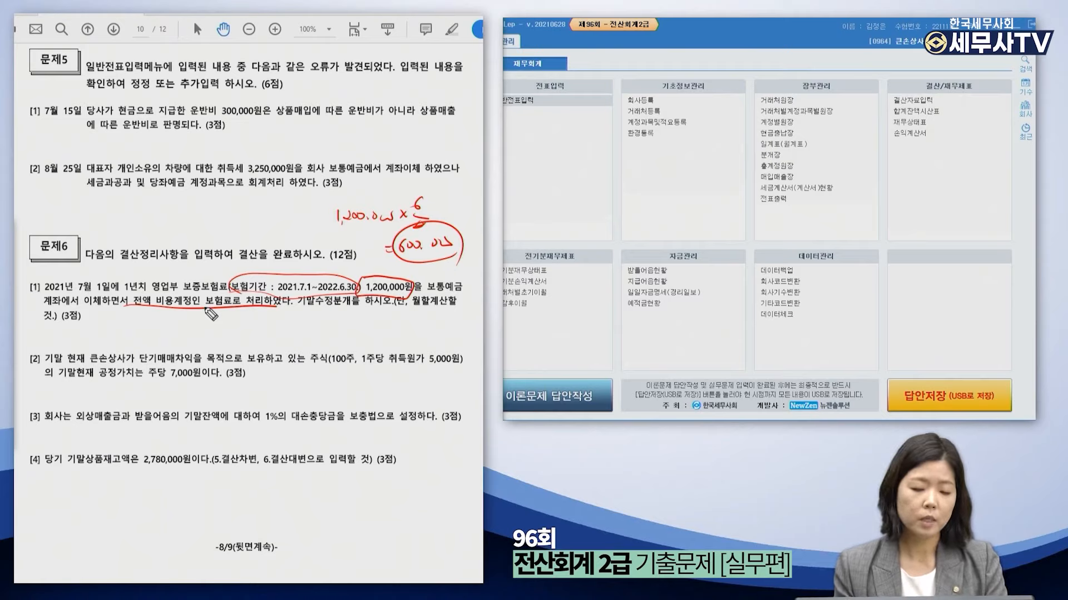
Handwrite the draft entry: prepaid expenses 600,000 debit, insurance 600,000 credit.
drag(83, 327, 81, 338)
drag(84, 331, 89, 336)
drag(92, 328, 97, 337)
mouse_move(267, 325)
mouse_down()
mouse_move(265, 336)
mouse_move(291, 334)
mouse_up()
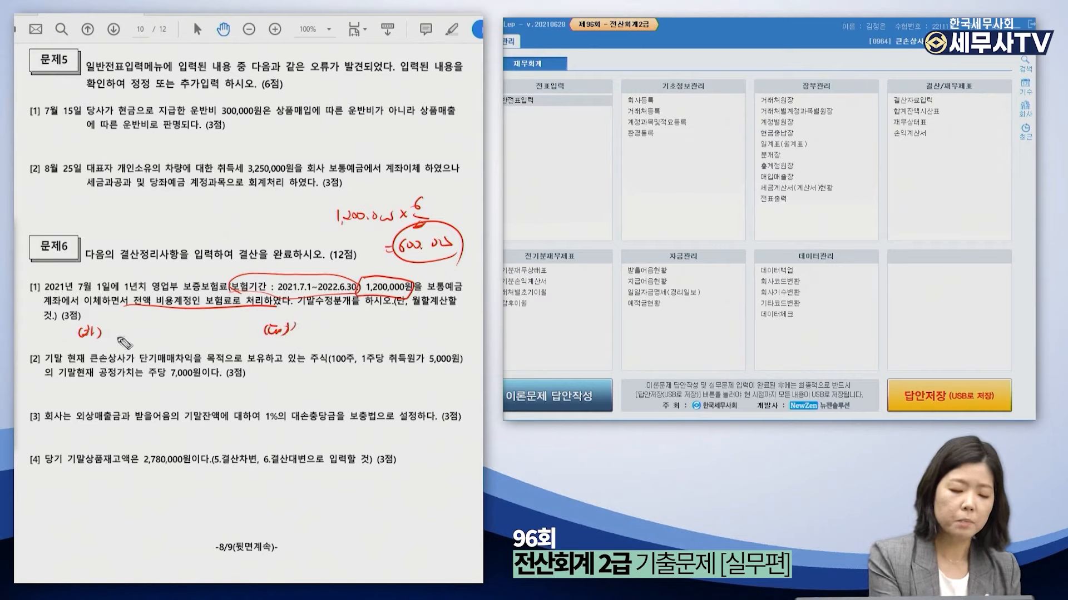
mouse_move(106, 326)
mouse_down()
mouse_move(123, 339)
mouse_move(220, 332)
mouse_up()
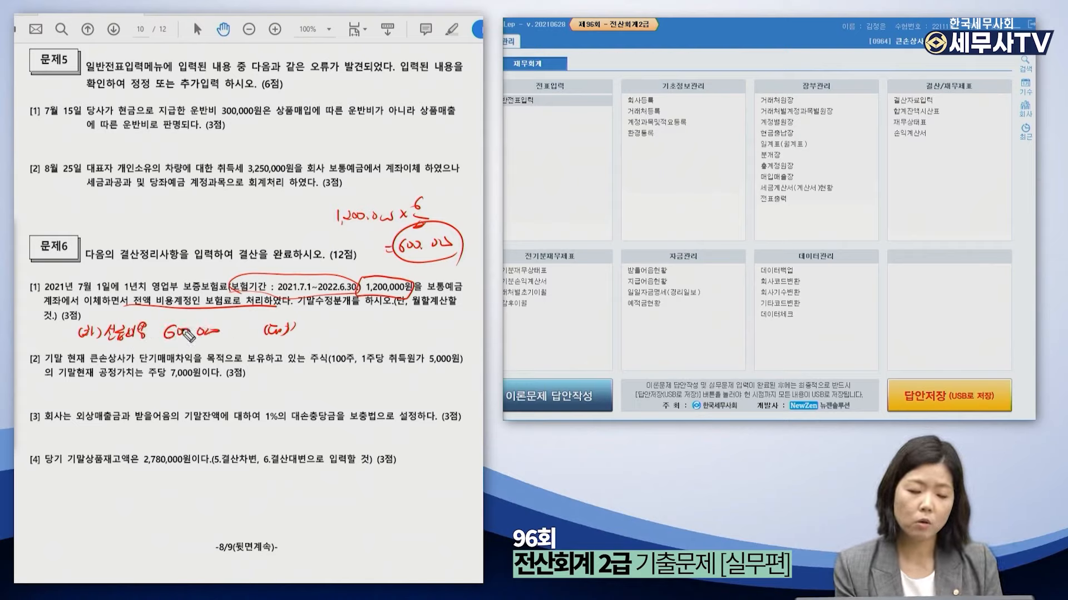
drag(295, 325, 296, 331)
drag(300, 322, 301, 328)
drag(295, 336, 308, 329)
drag(312, 323, 312, 337)
drag(316, 326, 319, 336)
drag(314, 337, 399, 328)
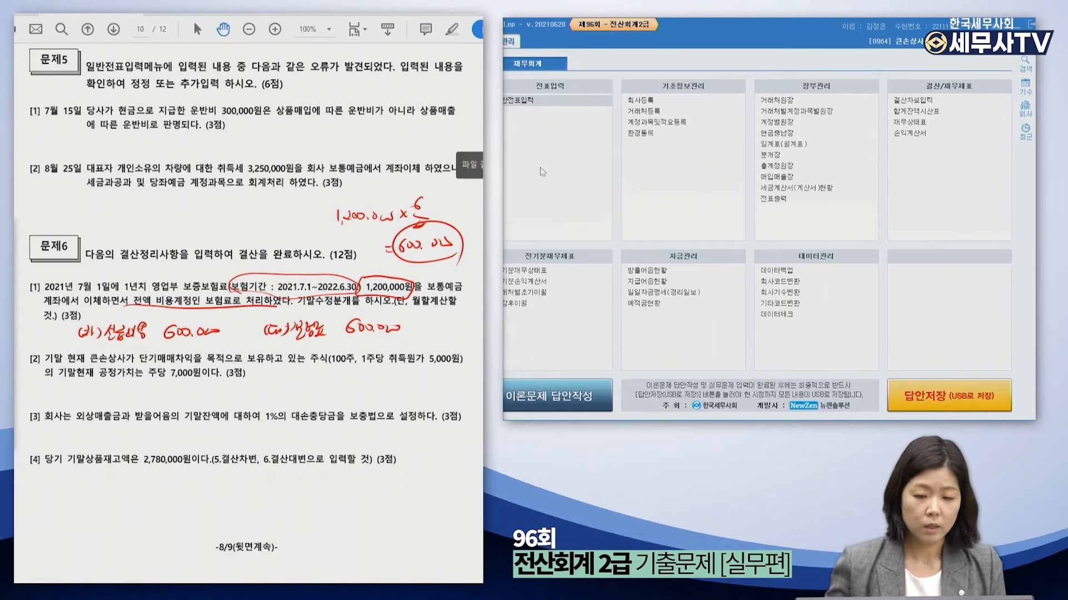
Open the general journal at date 12/31.
click(549, 98)
text(1231)
key(Return)
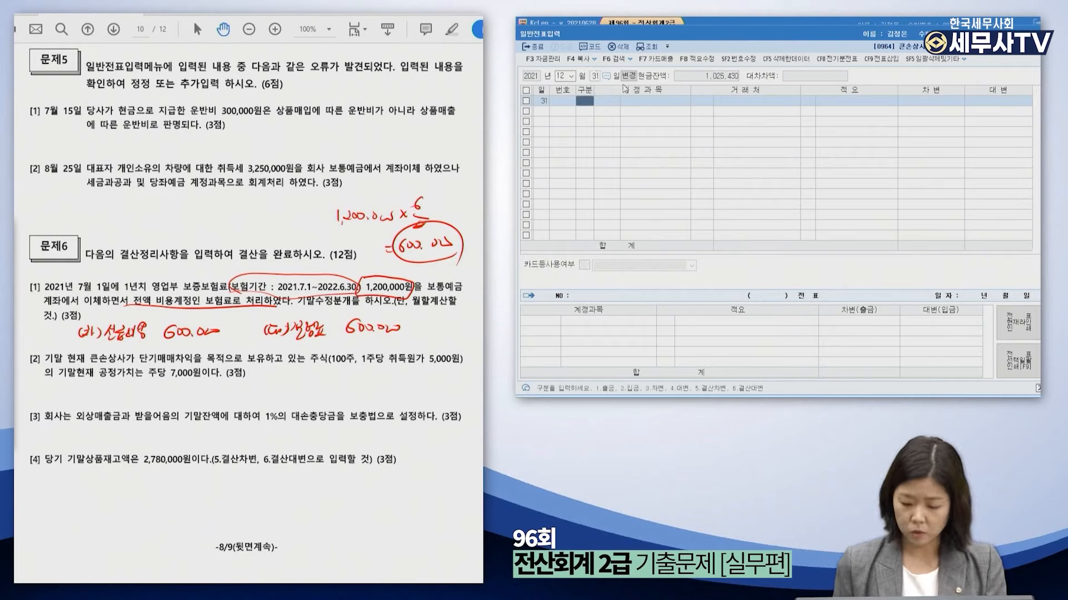
Debit 0133 선급비용 for 600,000 on December 31.
text(3)
key(Return)
text(ㅅ)
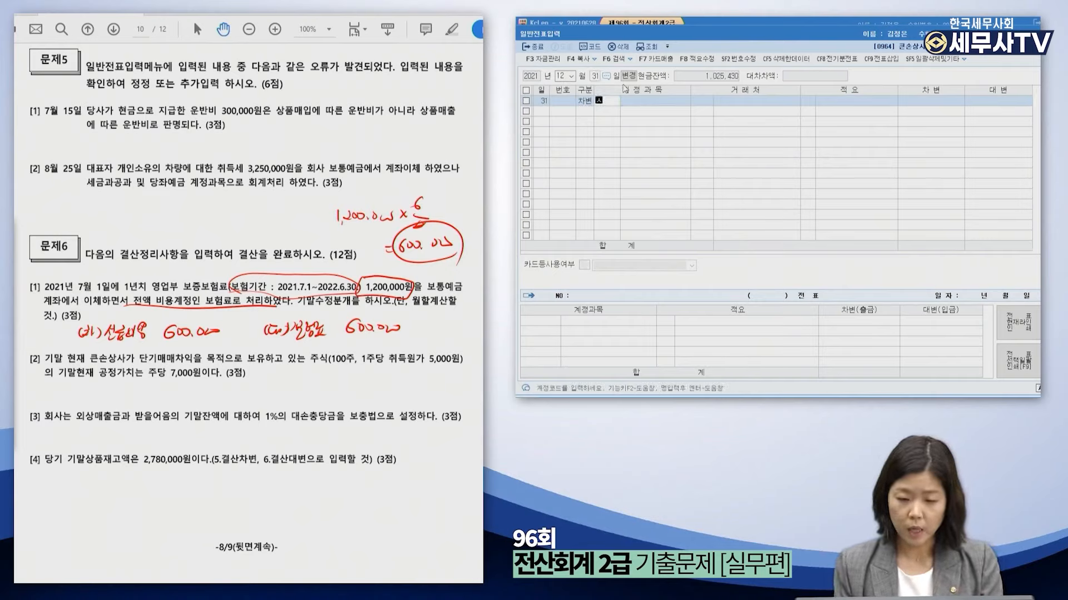
text(ㅓㄴㄱㅡㅂㅂㅣ)
key(Return)
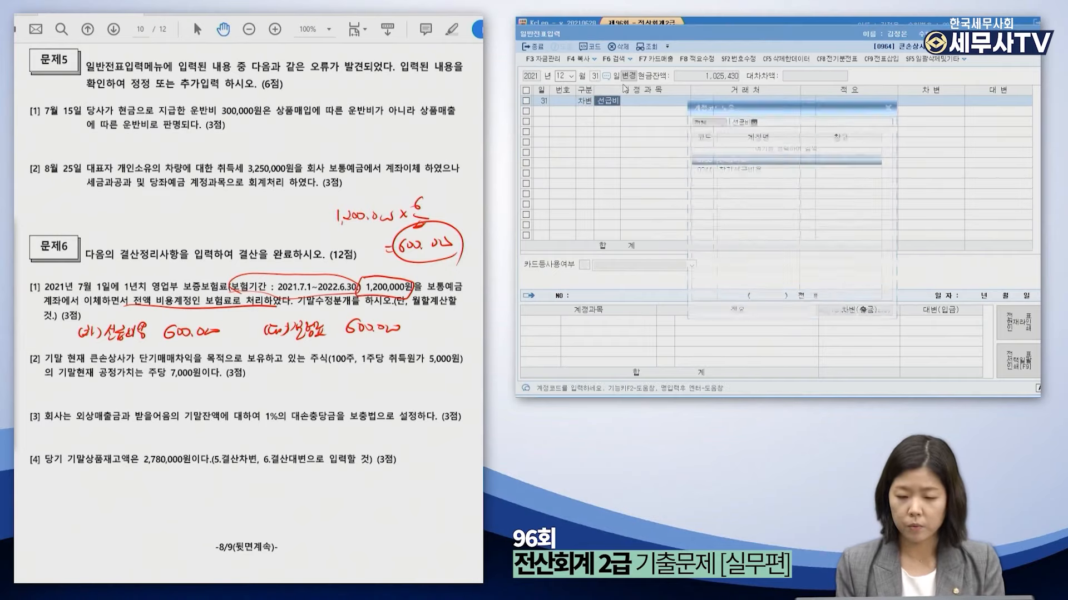
key(Return)
key(Return)
key(Return)
key(Return)
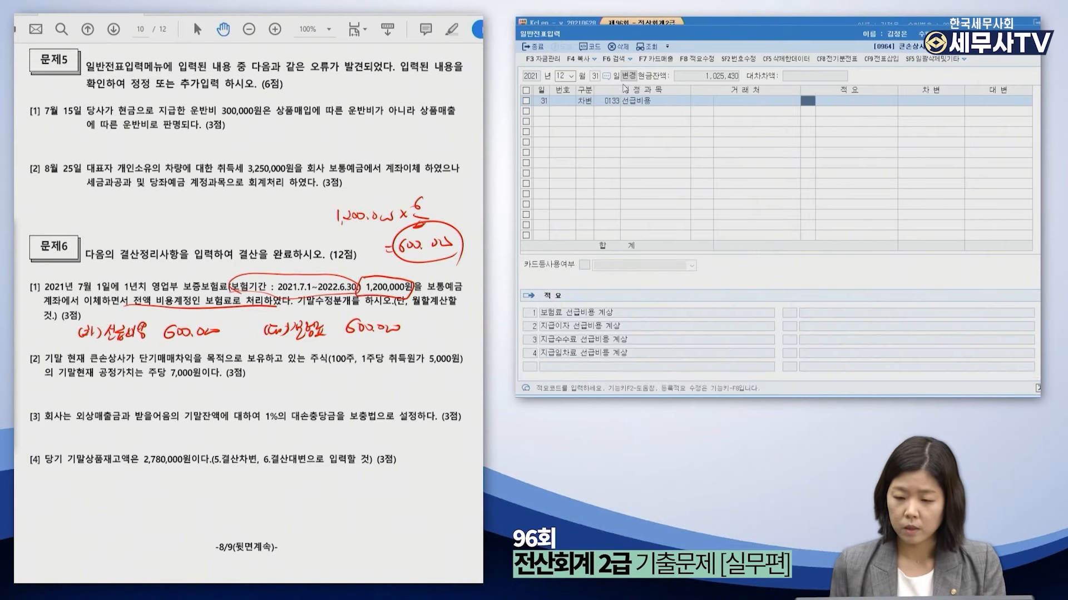
text(60)
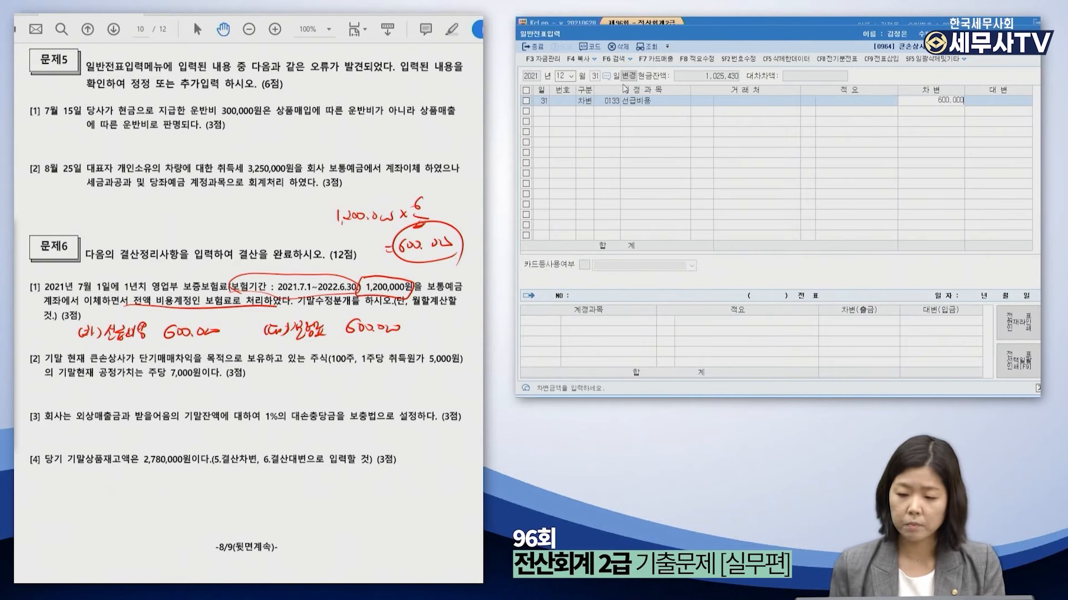
text(0,000)
key(Return)
Credit 0821 보험료 600,000 to balance the entry and clear the PDF ink.
text(4)
text(보험)
text(료)
key(Return)
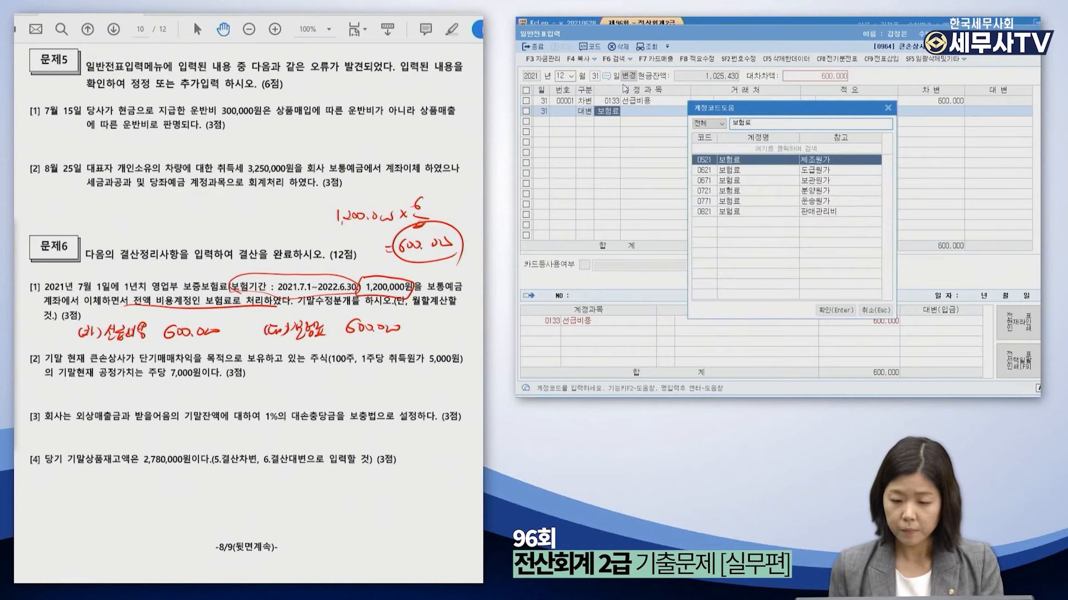
key(Down)
key(Down)
key(Down)
key(Down)
key(Down)
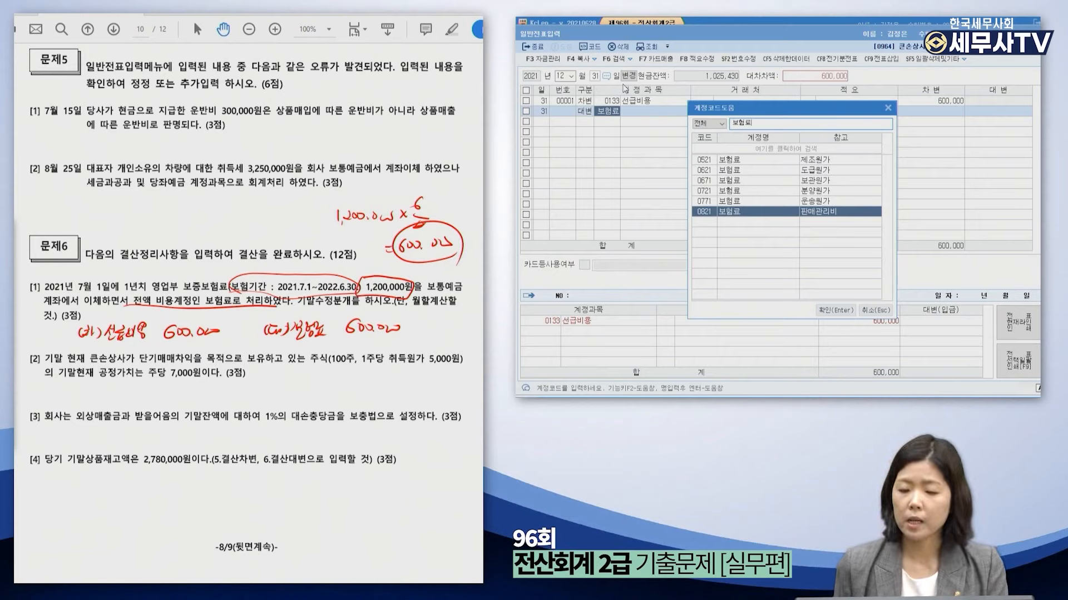
key(Return)
key(Return)
key(Return)
key(Return)
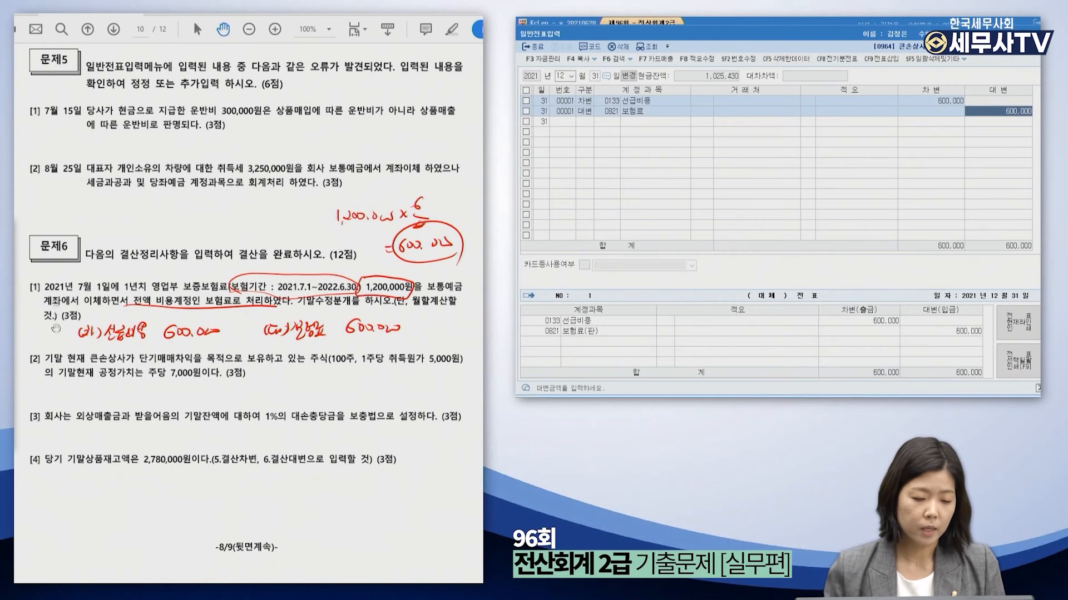
drag(112, 389, 119, 330)
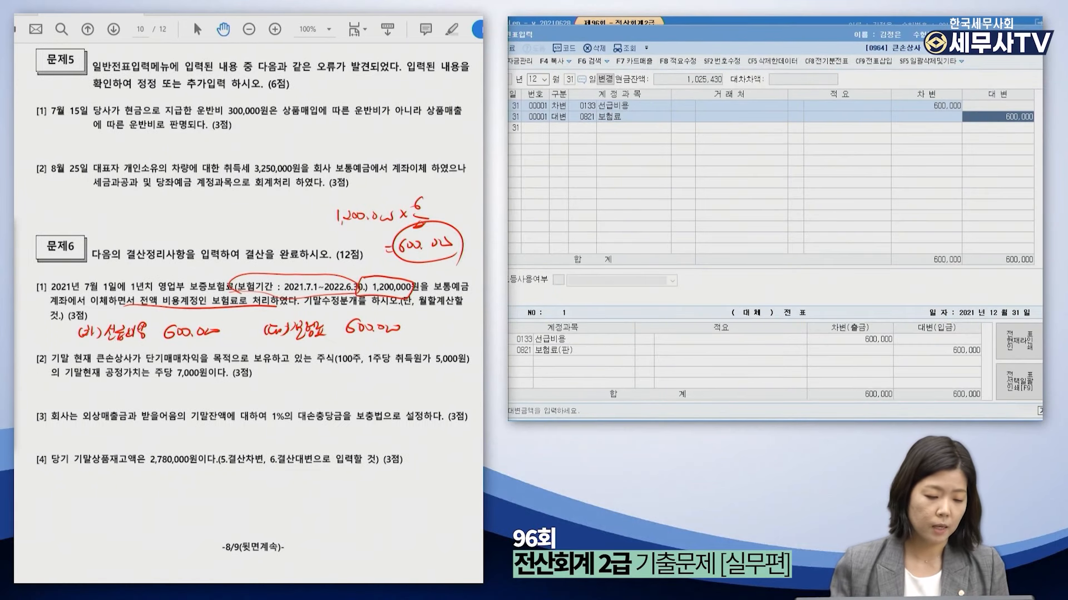
key(Escape)
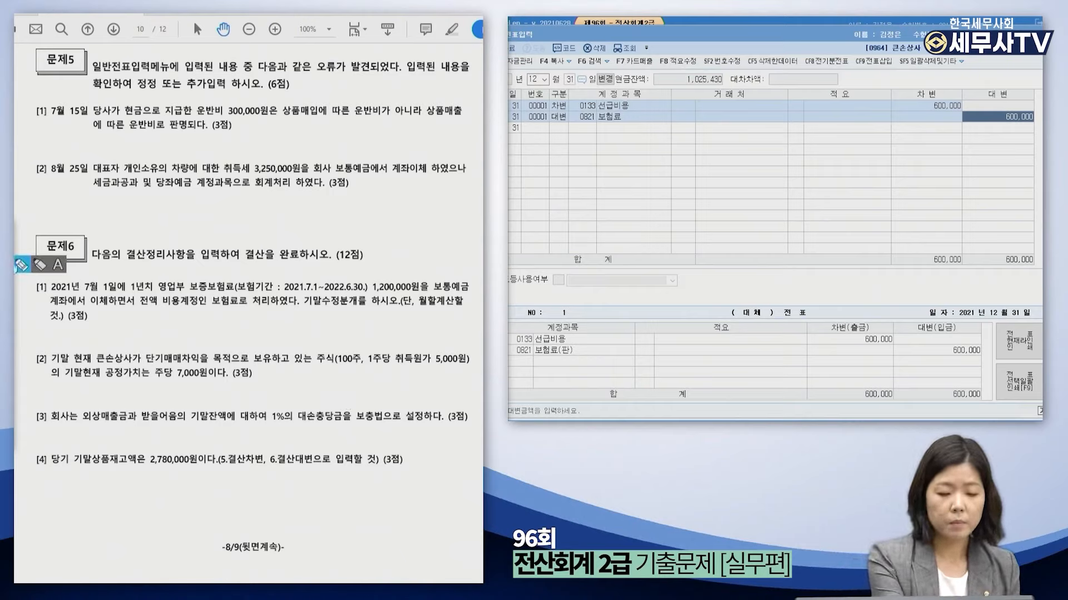
Mark 100 shares, 5,000 cost and 7,000 fair value on question 6-2, noting the 200,000 gain.
drag(155, 365, 256, 363)
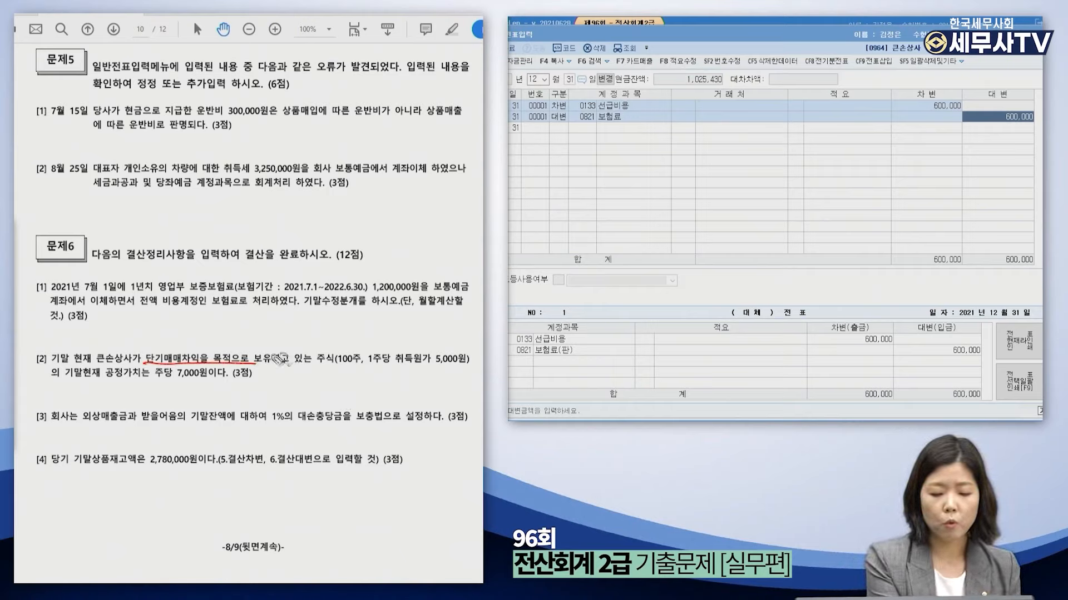
drag(359, 349, 360, 369)
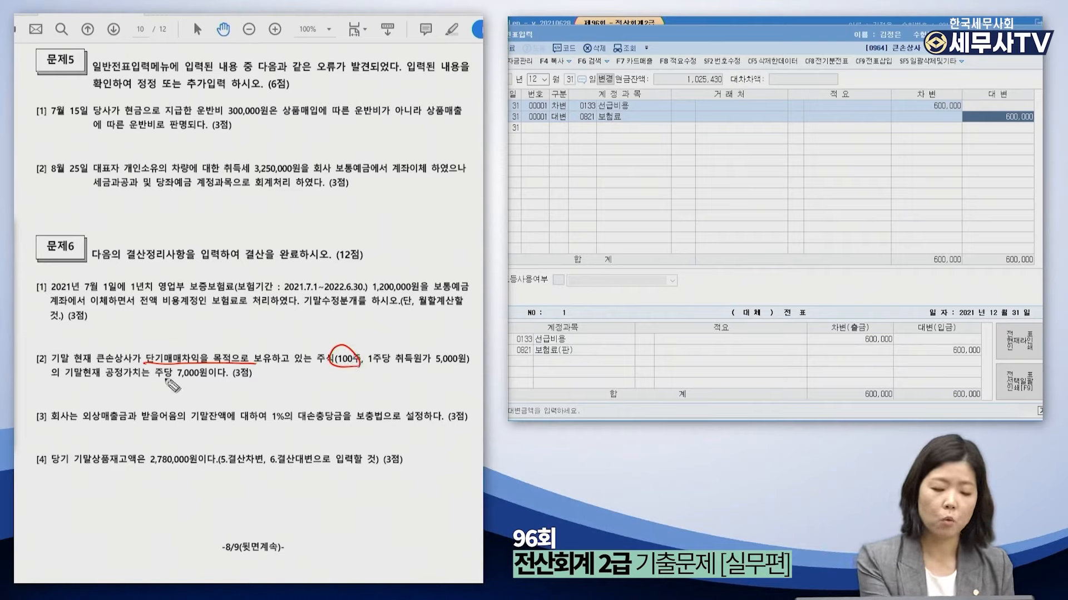
drag(150, 380, 204, 381)
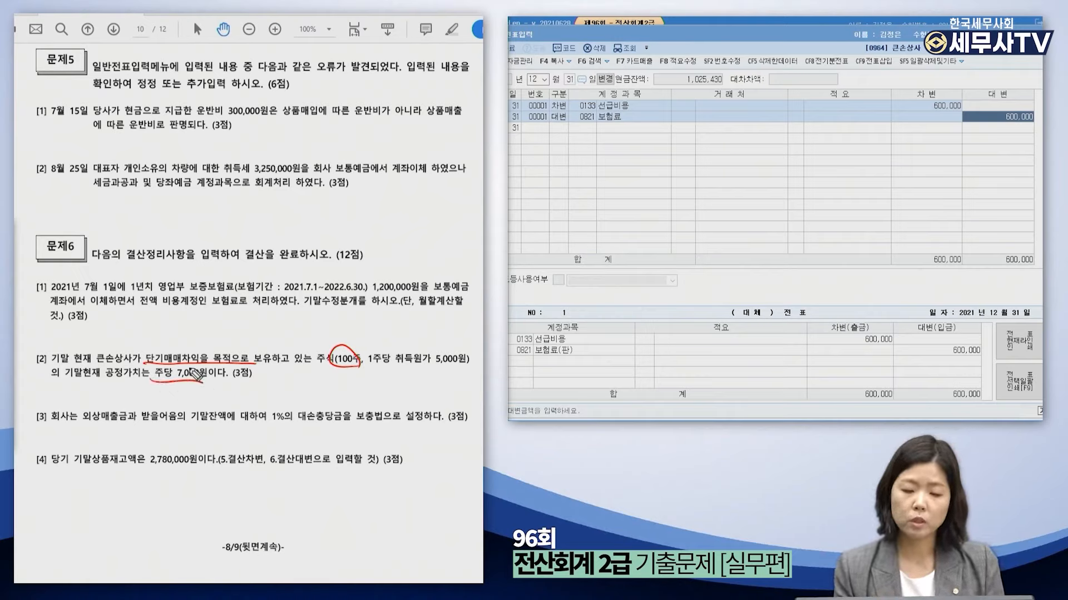
drag(429, 363, 462, 365)
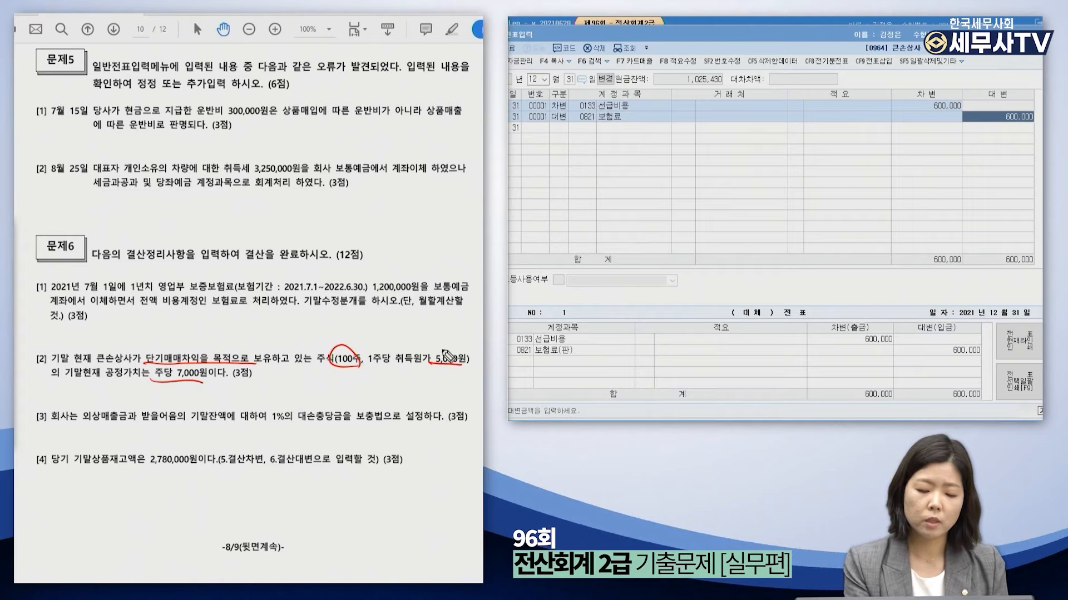
drag(266, 369, 273, 371)
drag(281, 369, 297, 371)
drag(299, 366, 394, 374)
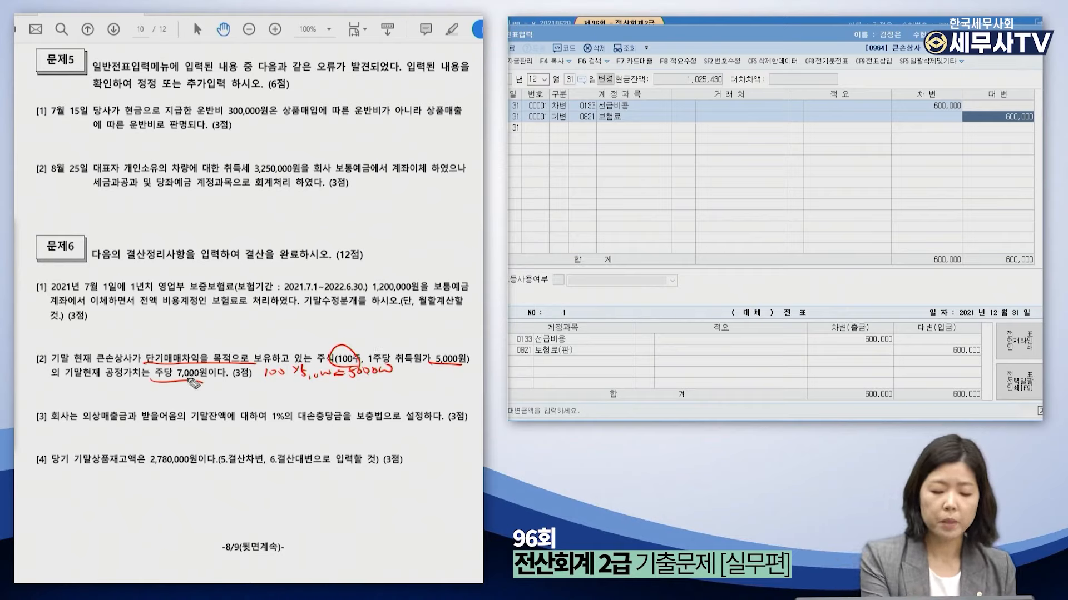
drag(192, 386, 259, 395)
drag(266, 388, 273, 389)
drag(285, 388, 393, 387)
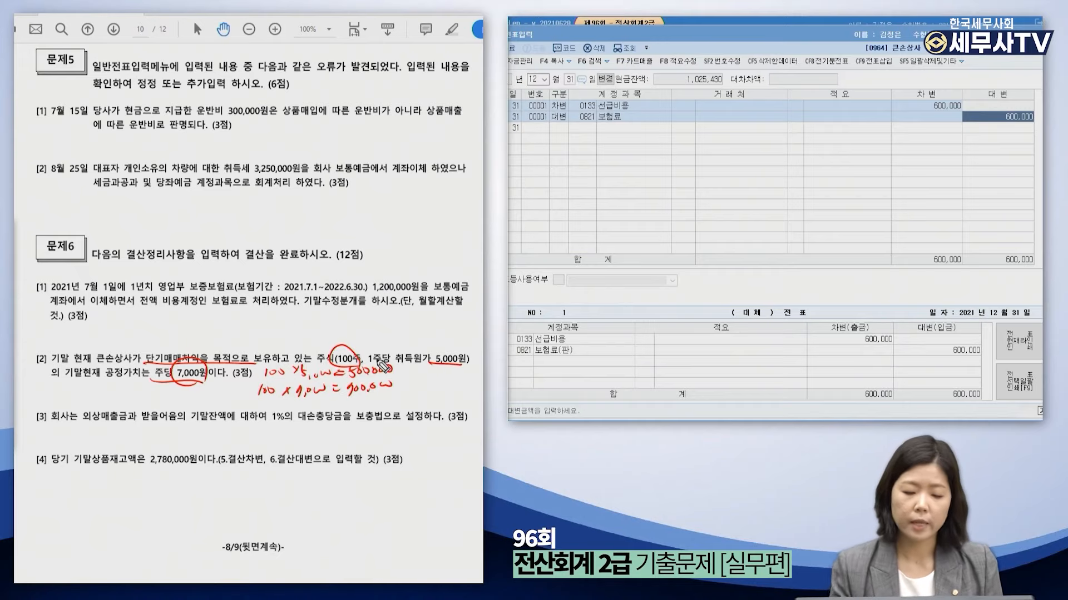
mouse_move(399, 368)
mouse_down()
mouse_move(399, 385)
mouse_move(467, 381)
mouse_move(421, 398)
mouse_move(478, 367)
mouse_up()
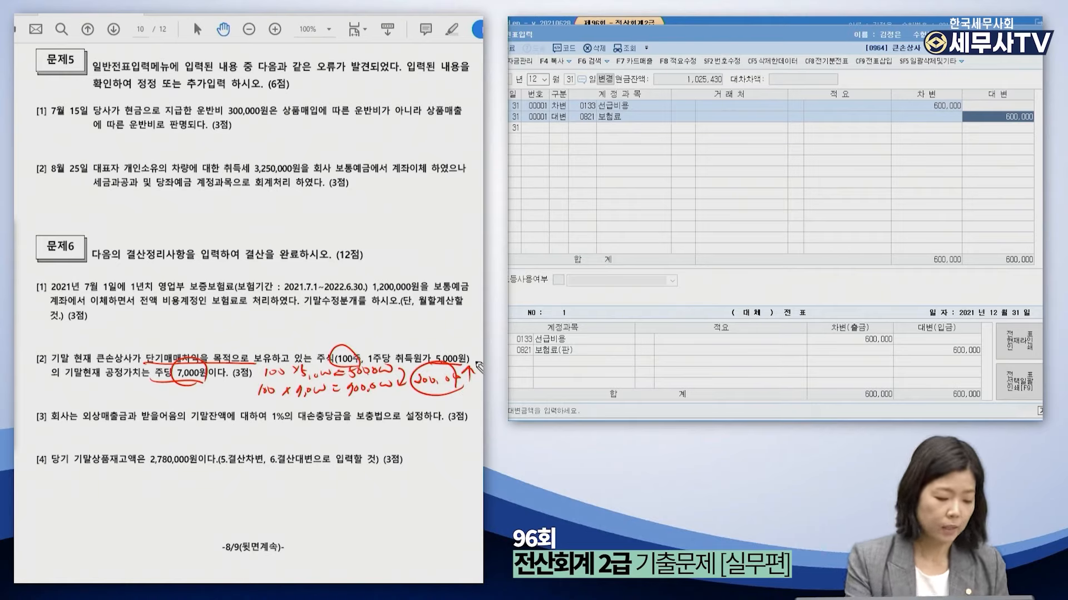
Erase the calculations and write the draft 단기매매증권 200,000 / 단기매매증권평가이익 200,000.
mouse_move(33, 390)
mouse_down()
mouse_move(32, 400)
mouse_move(53, 405)
mouse_up()
mouse_move(184, 392)
mouse_down()
mouse_move(182, 401)
mouse_move(202, 401)
mouse_up()
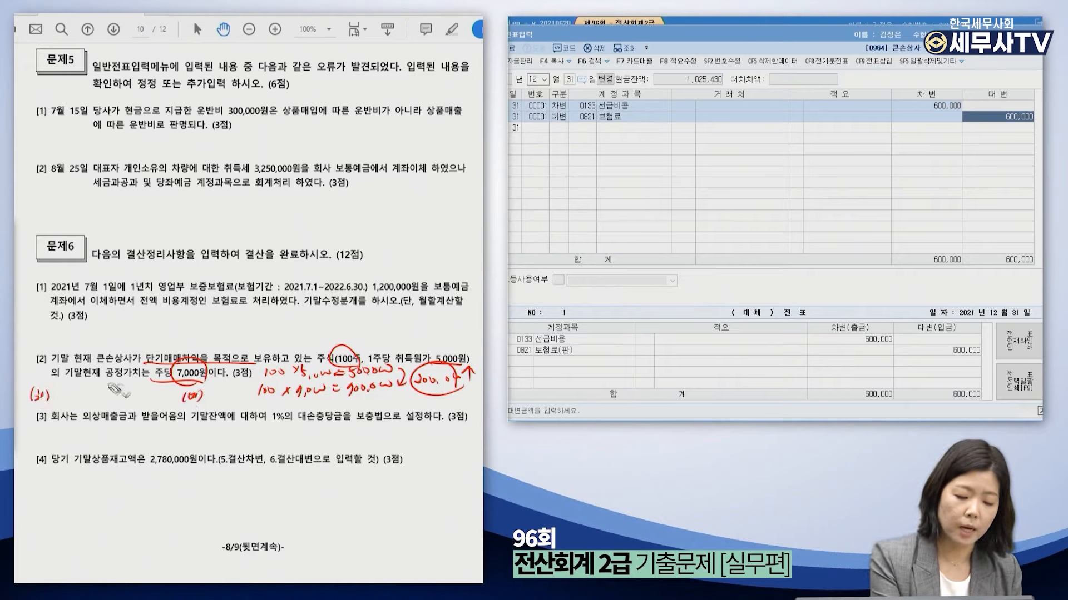
mouse_move(38, 280)
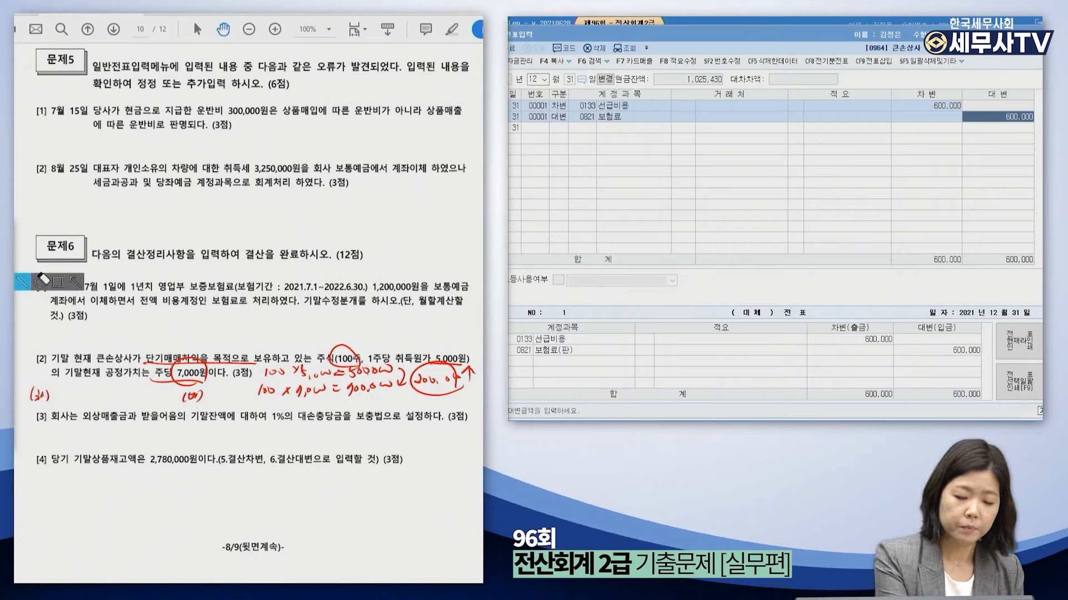
mouse_move(269, 395)
mouse_down()
mouse_move(388, 402)
mouse_move(296, 392)
mouse_move(384, 386)
mouse_move(344, 358)
mouse_move(440, 384)
mouse_move(264, 374)
mouse_up()
click(17, 266)
mouse_move(53, 384)
mouse_down()
mouse_move(66, 397)
mouse_move(396, 393)
mouse_up()
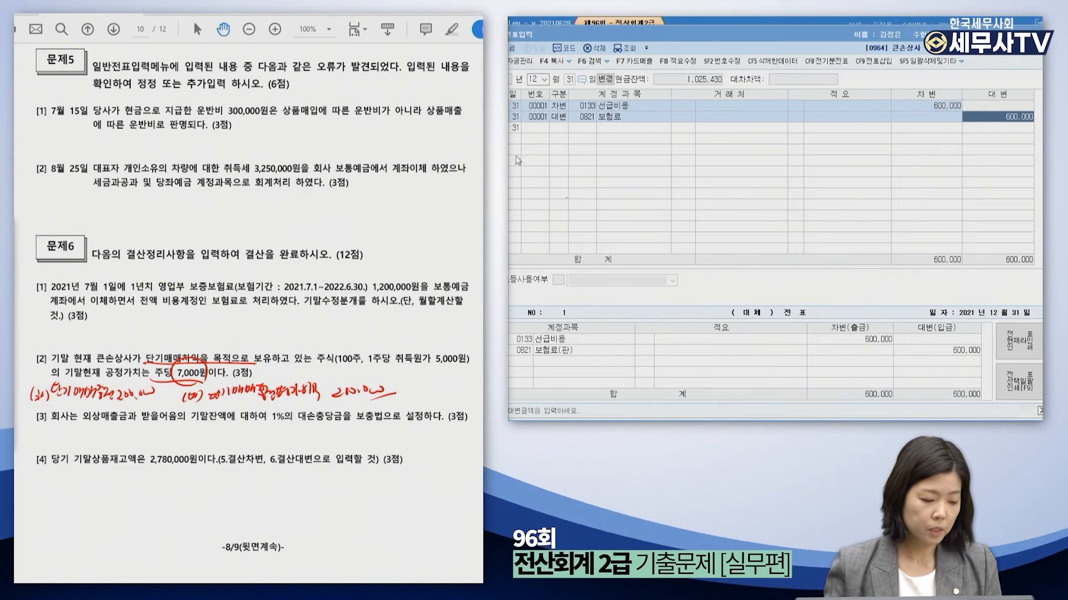
click(563, 128)
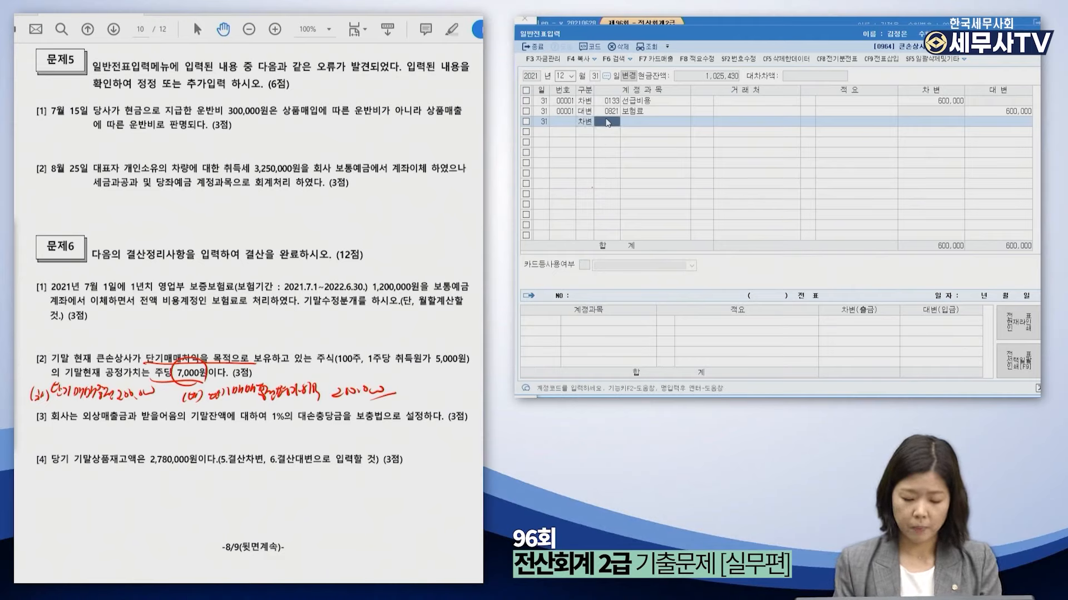
Debit 0107 단기매매증권 for 200,000 on the December 31 voucher.
text(단기매)
key(Return)
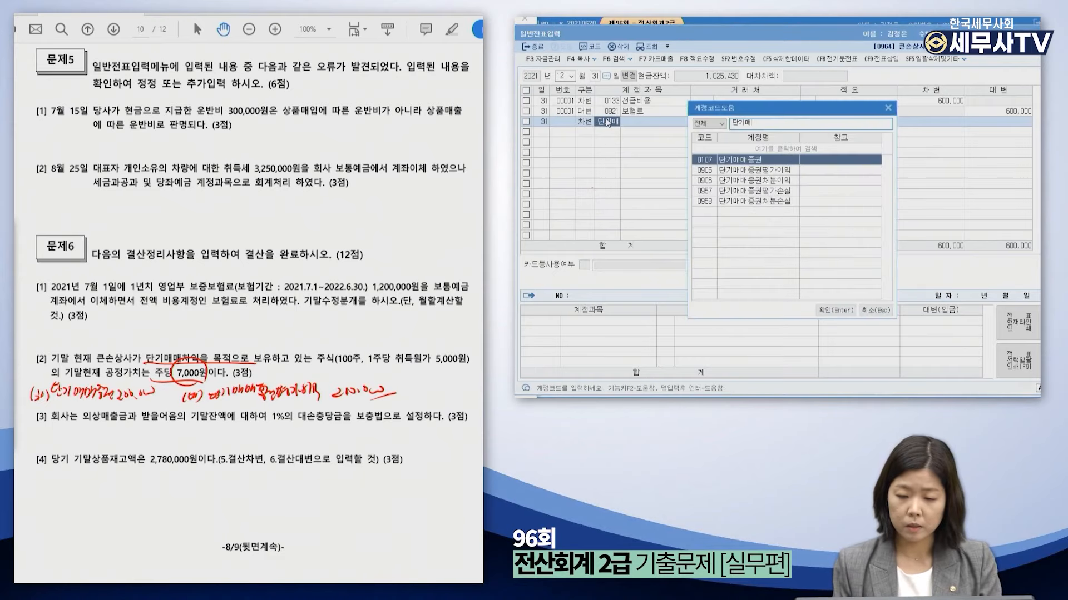
key(Return)
key(Return)
key(Return)
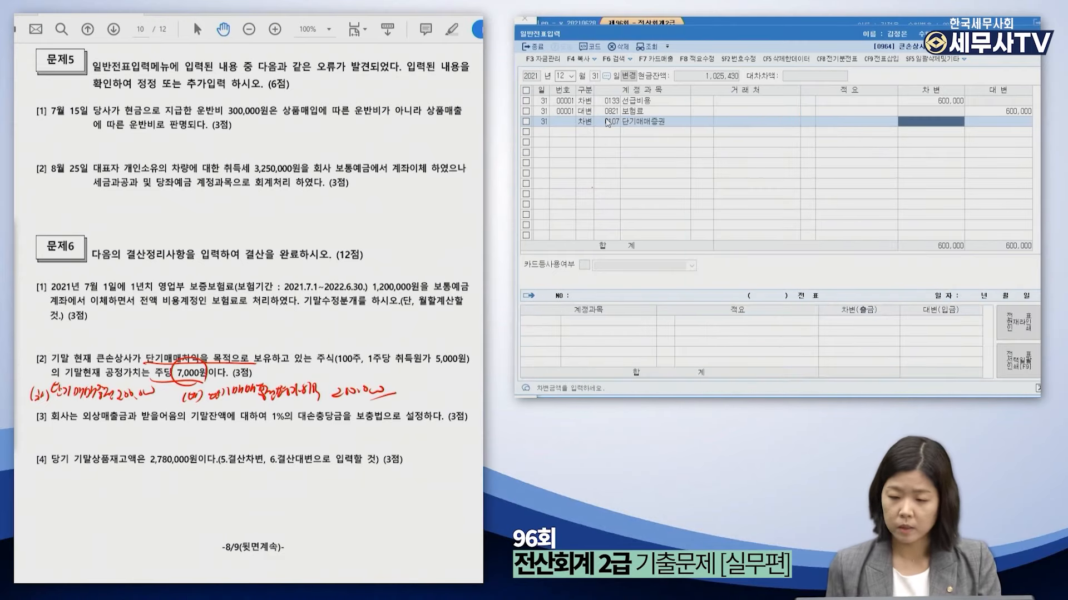
text(2000000)
key(Return)
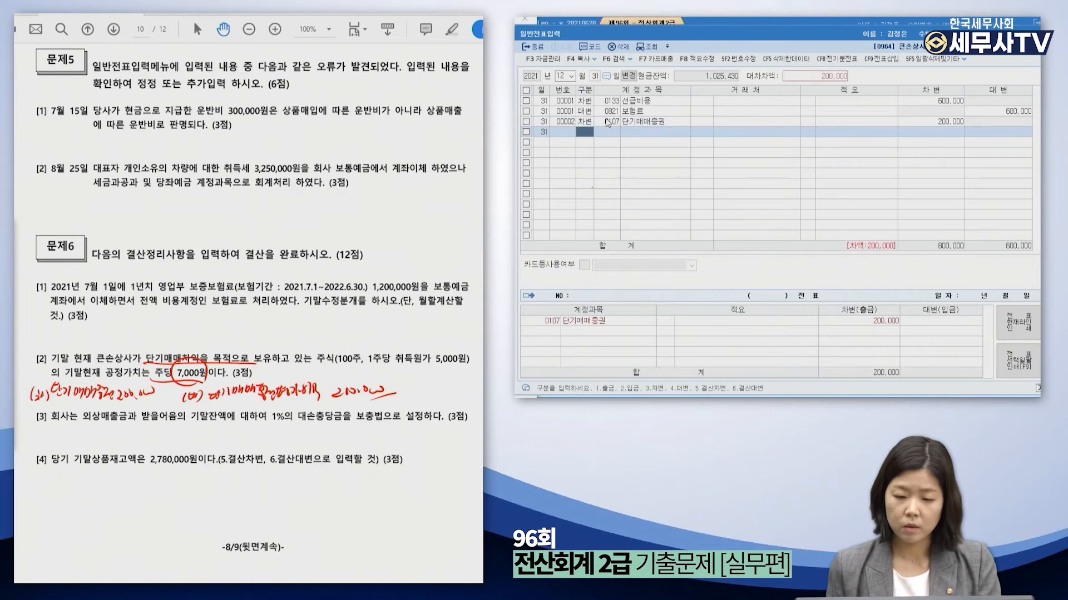
Credit 0905 단기매매증권평가이익 200,000 to balance the entry.
text(4단기매)
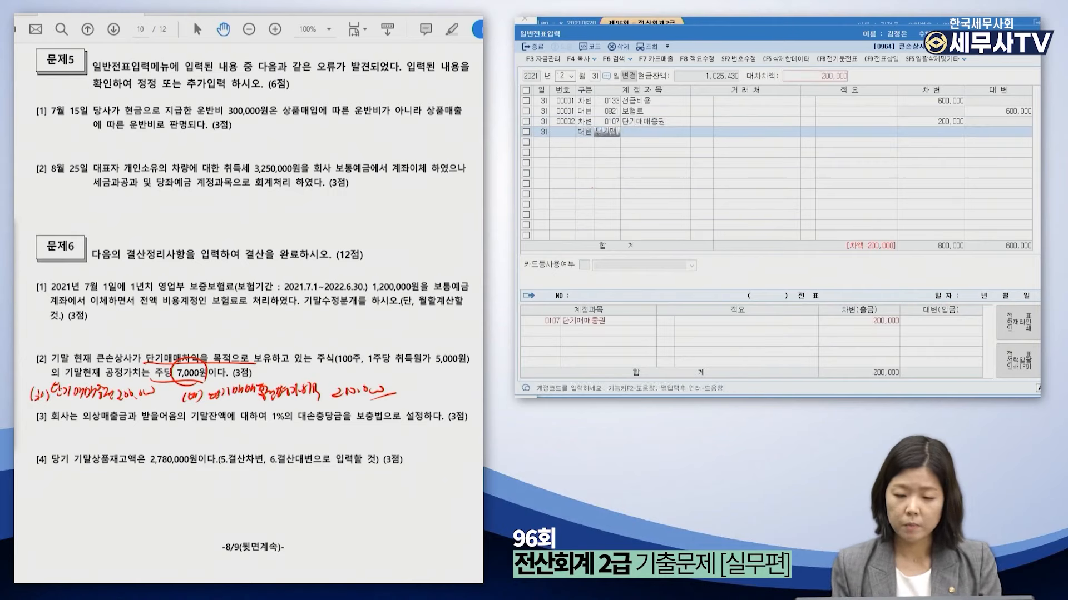
key(Return)
key(Down)
key(Down)
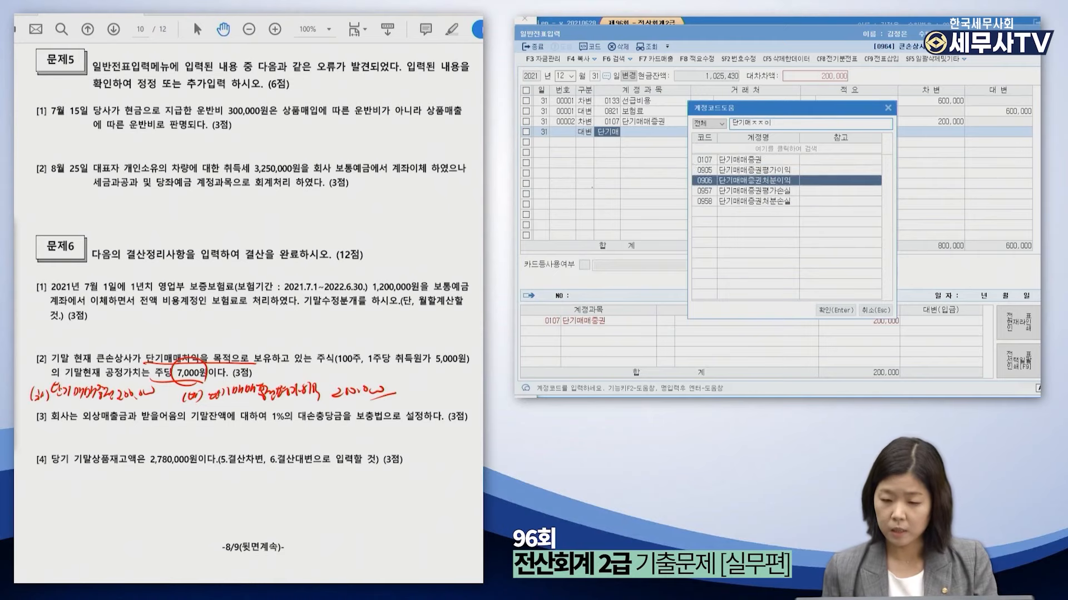
key(Up)
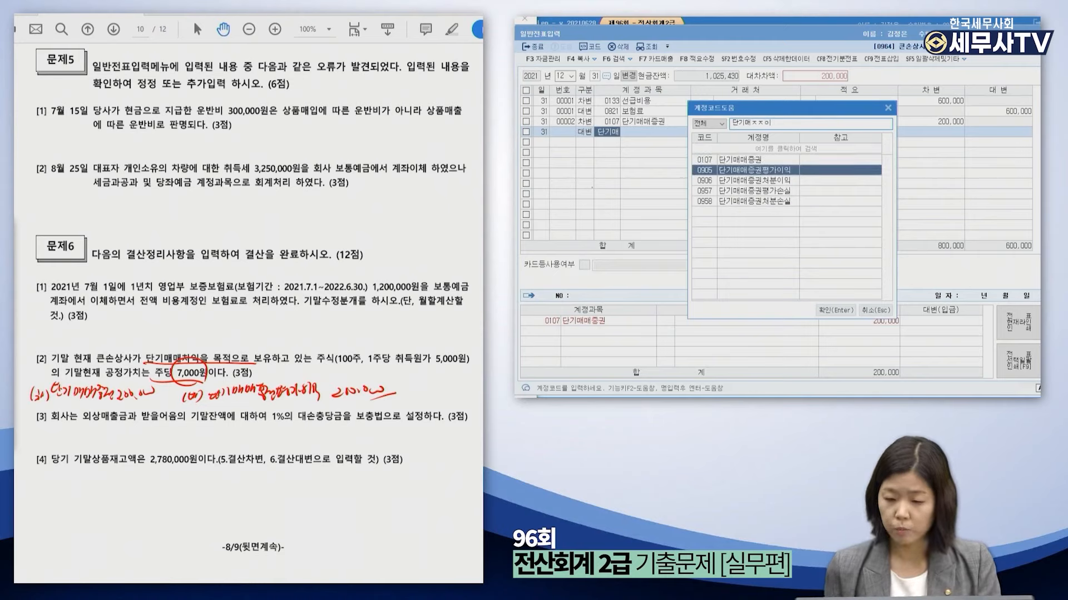
key(Return)
key(Return)
key(Return)
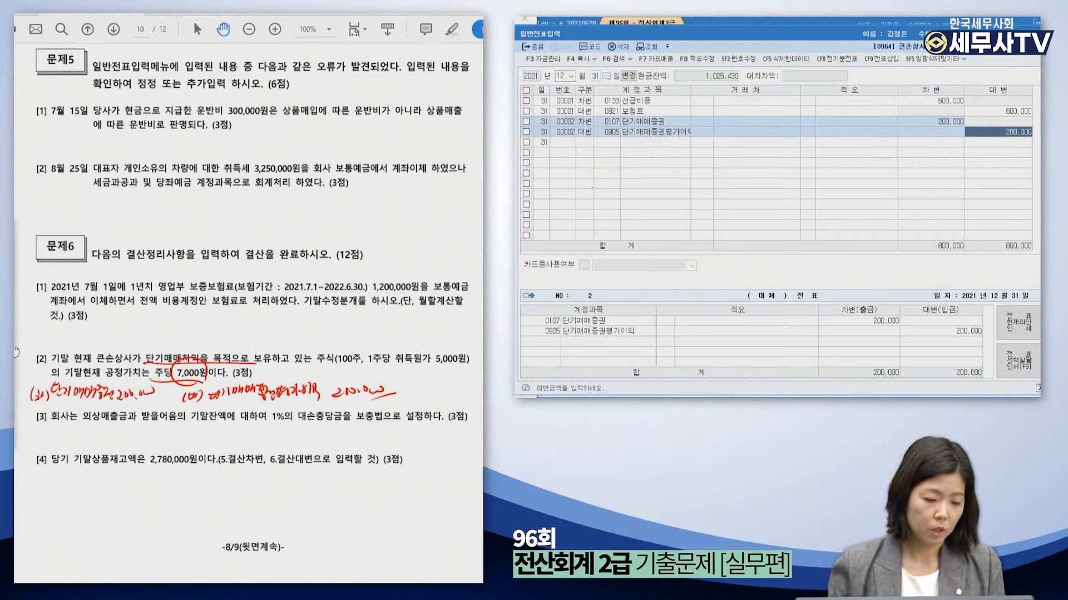
click(15, 364)
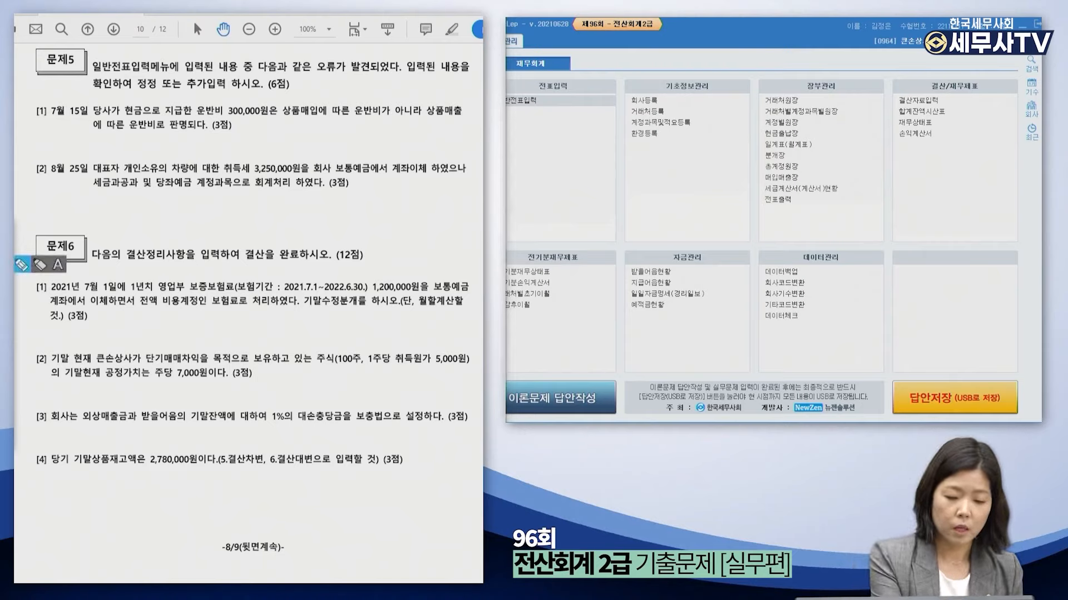
Mark the 1% rate, 외상매출금 and 받을어음 in red in question 3, then open 결산자료입력.
mouse_move(285, 425)
mouse_down()
mouse_move(262, 423)
mouse_move(384, 430)
mouse_move(344, 425)
mouse_up()
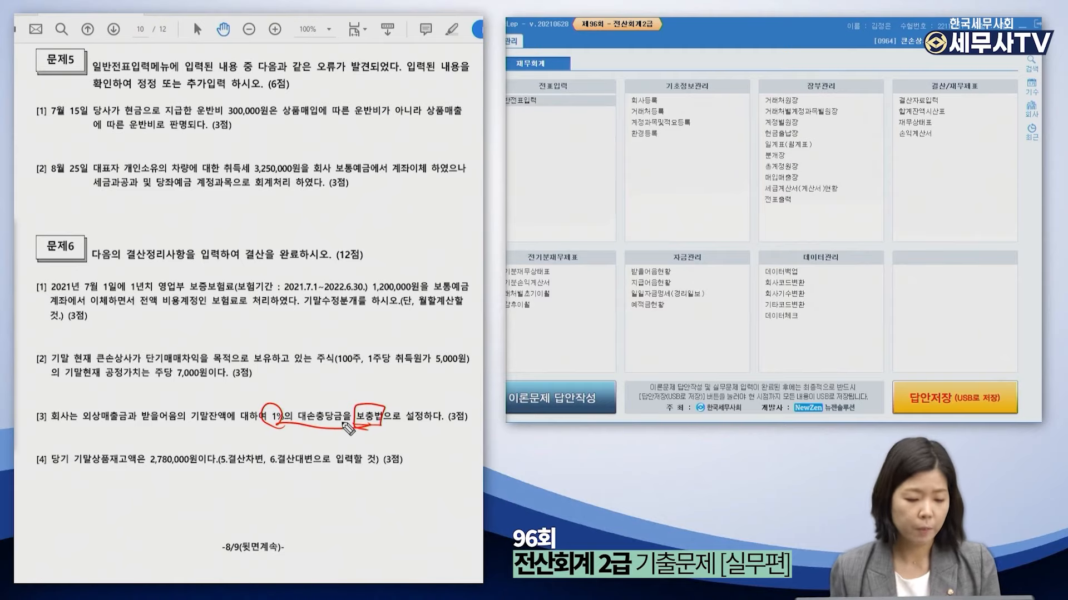
drag(81, 423, 177, 425)
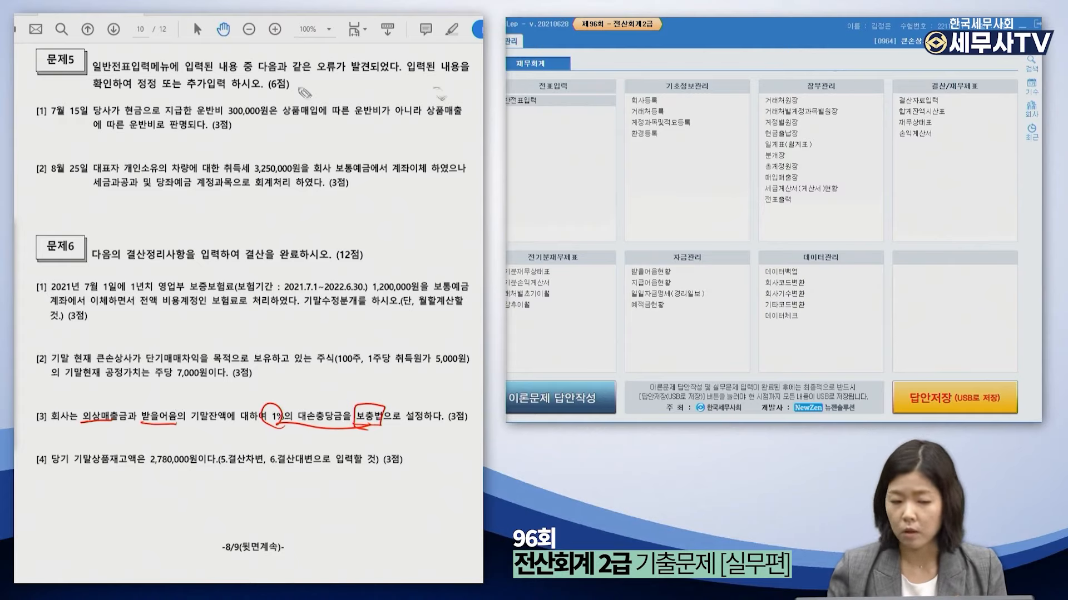
click(956, 101)
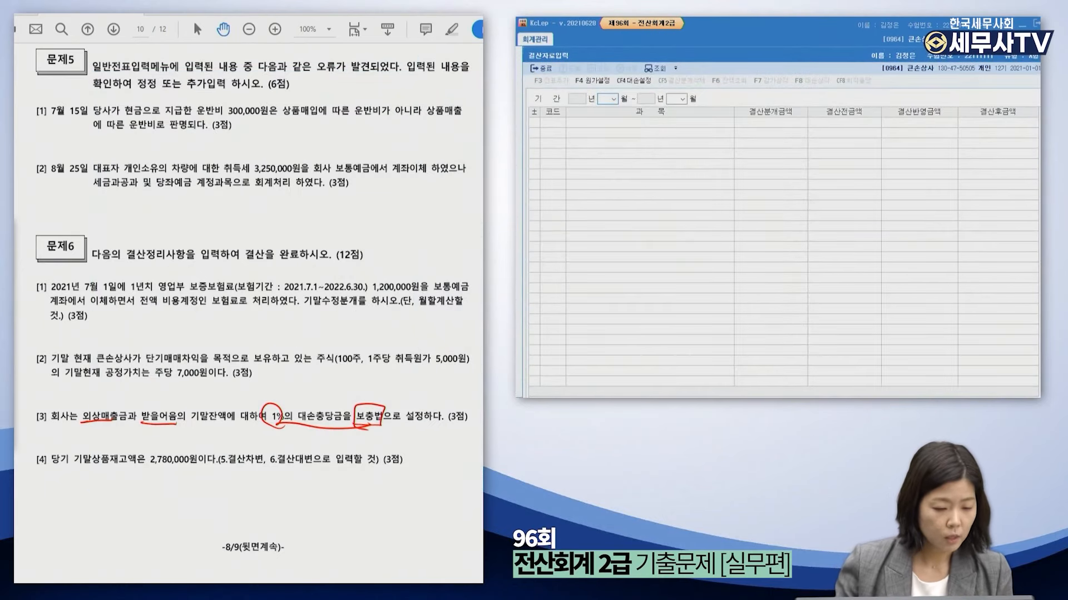
Load the 01–12 closing data and open the 1% 대손상각 calculation for receivables.
click(14, 364)
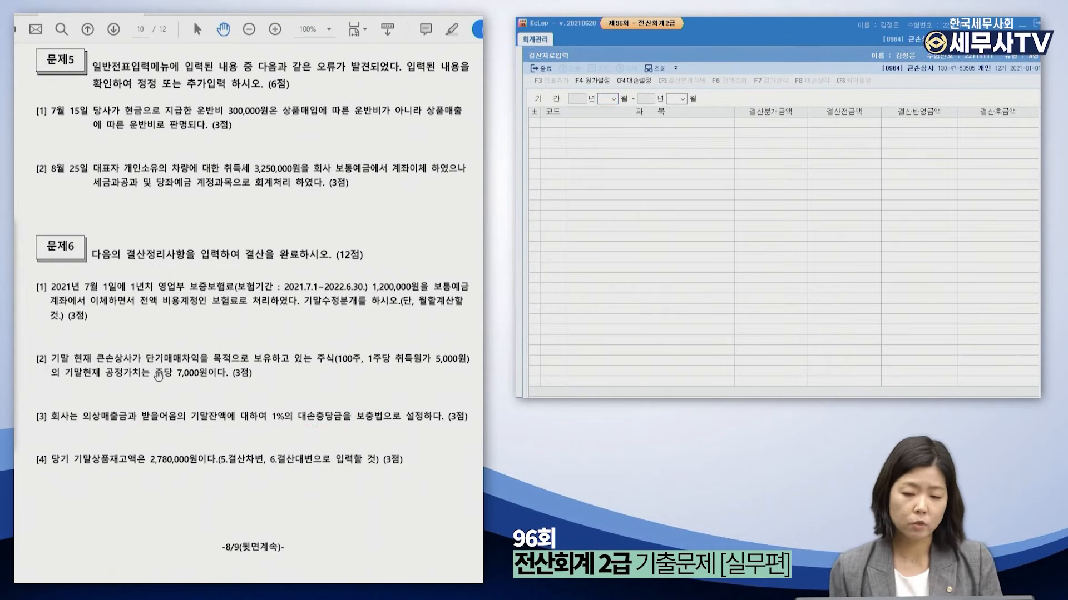
click(776, 250)
text(0112)
key(Return)
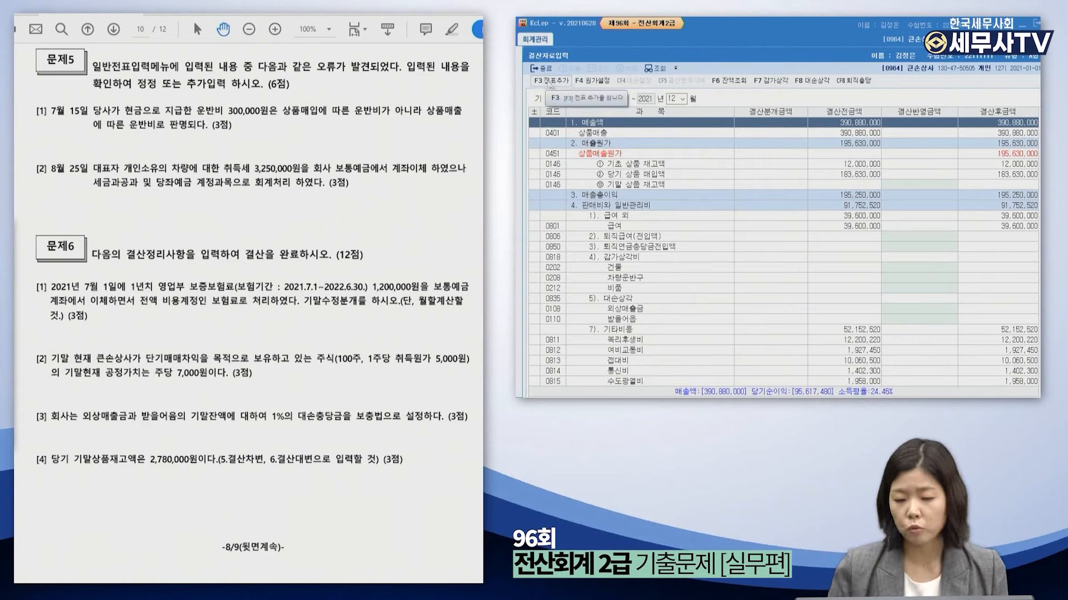
click(805, 83)
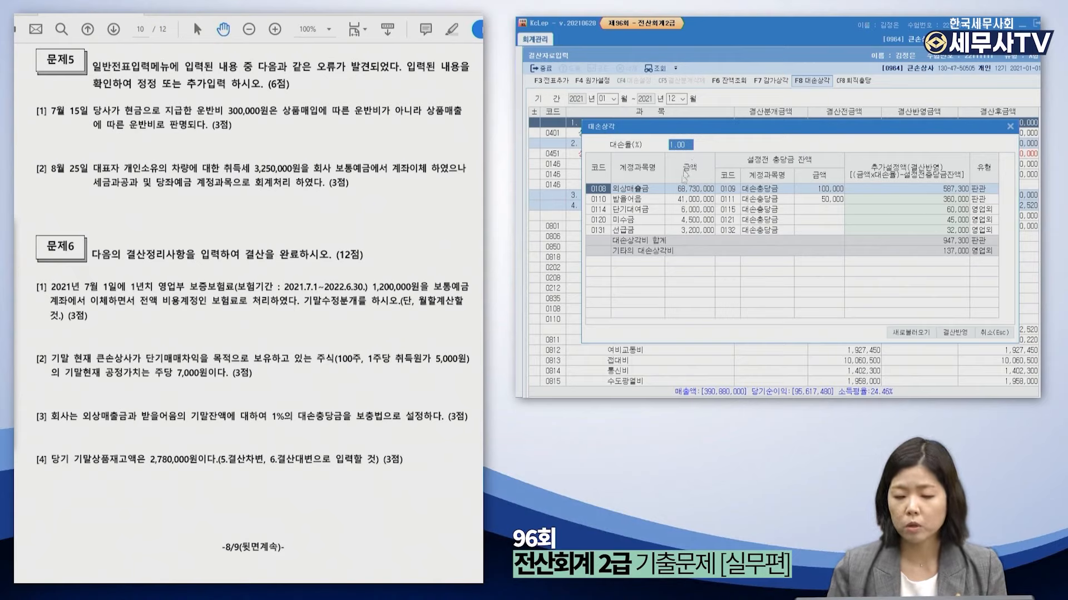
Check the 587,300 외상매출금 and 360,000 받을어음 allowances and apply them via 결산반영.
click(690, 189)
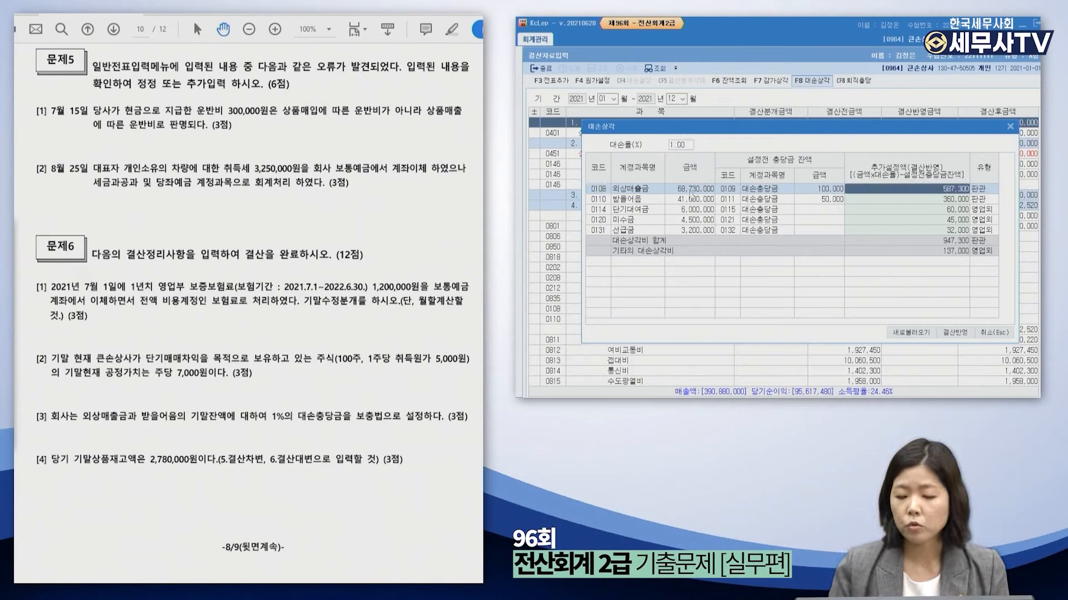
click(690, 199)
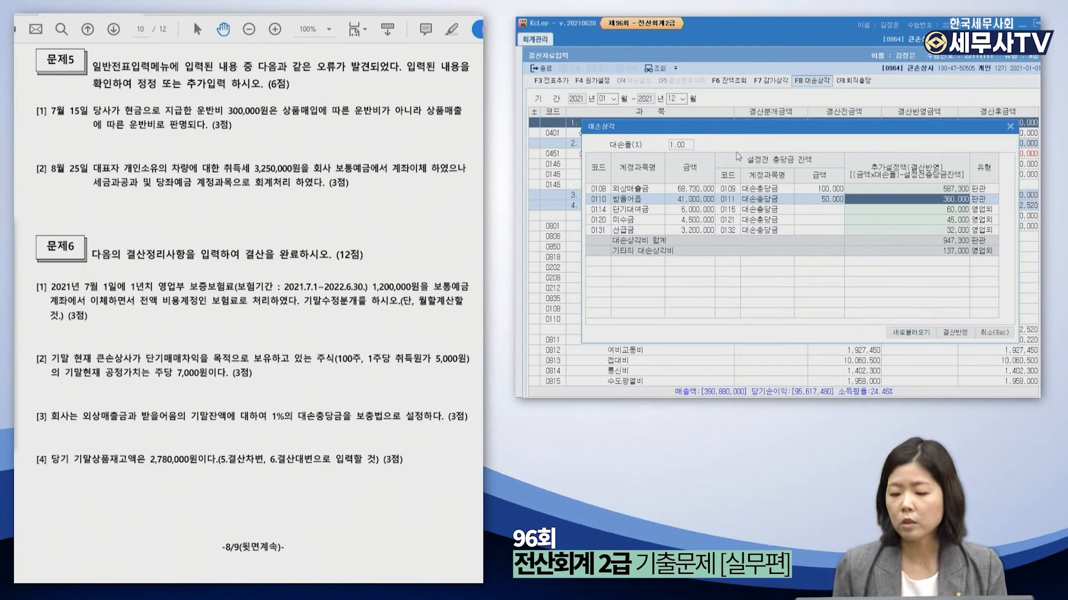
key(Up)
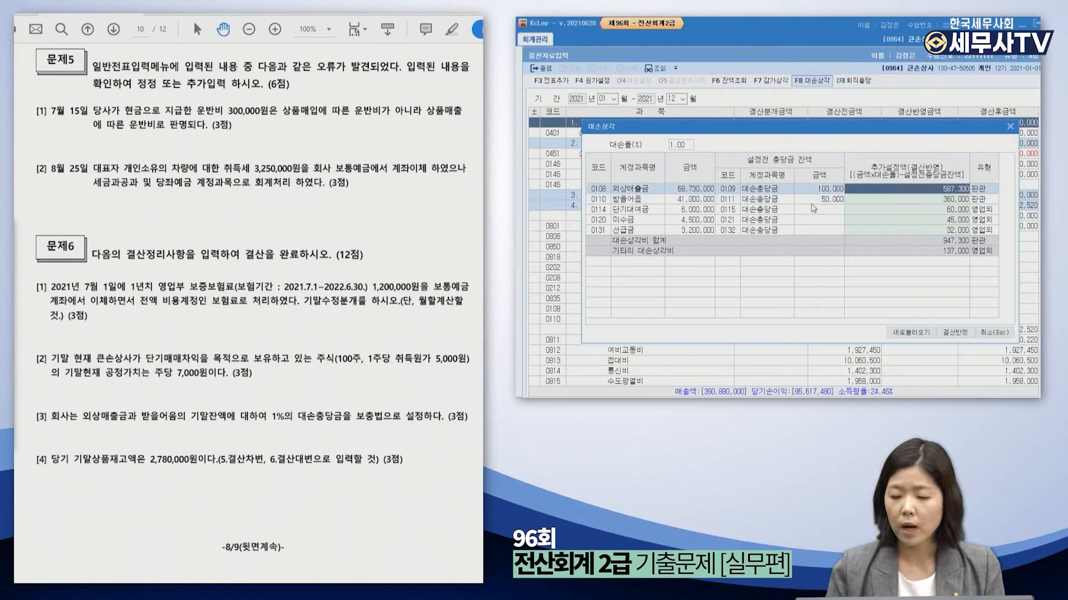
key(Down)
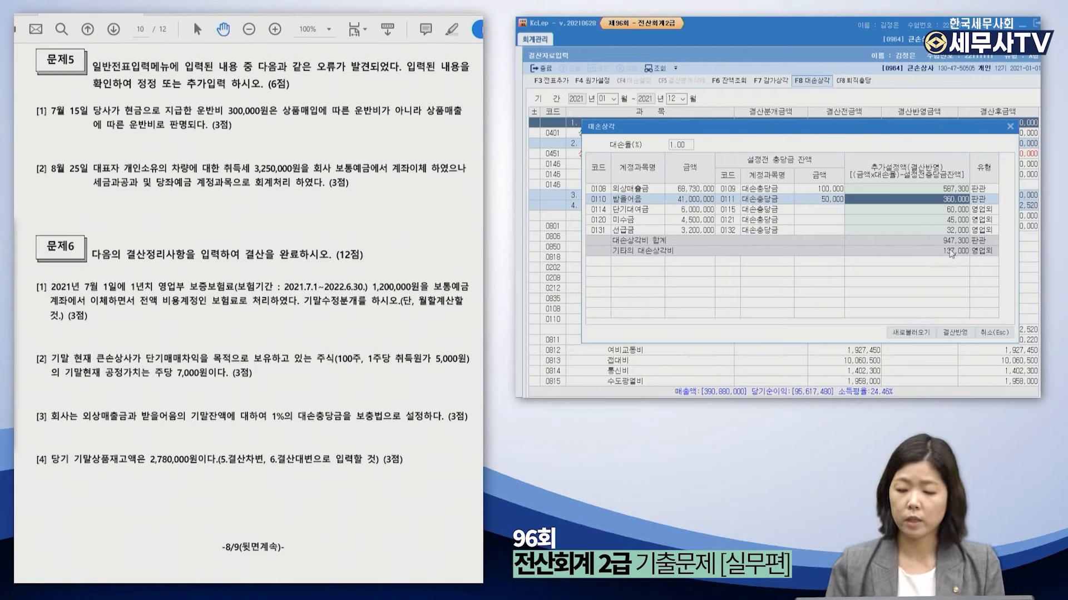
click(942, 189)
click(943, 200)
click(947, 188)
click(942, 199)
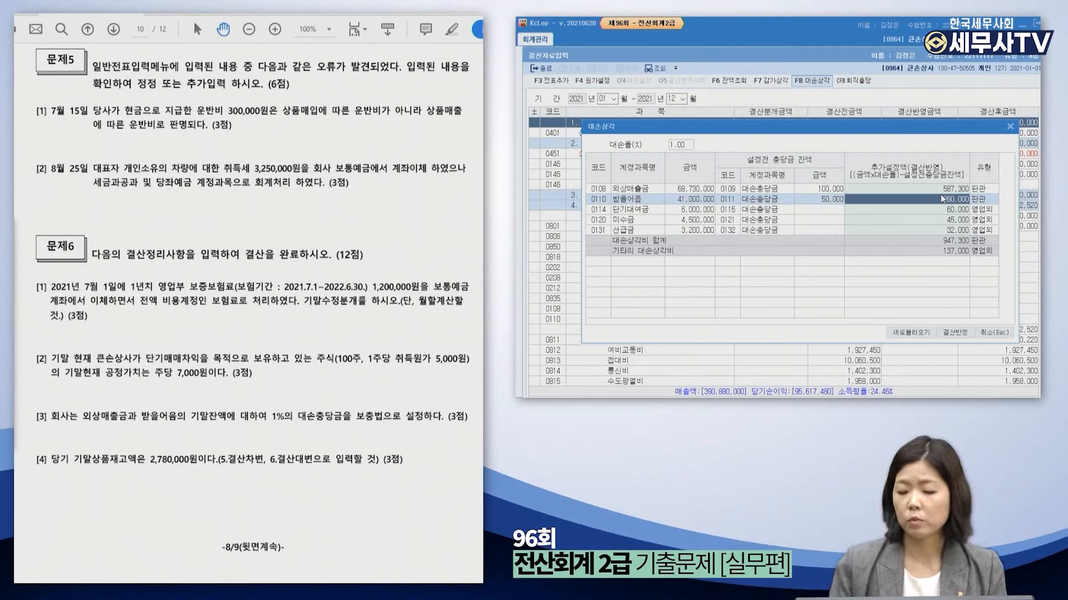
click(965, 334)
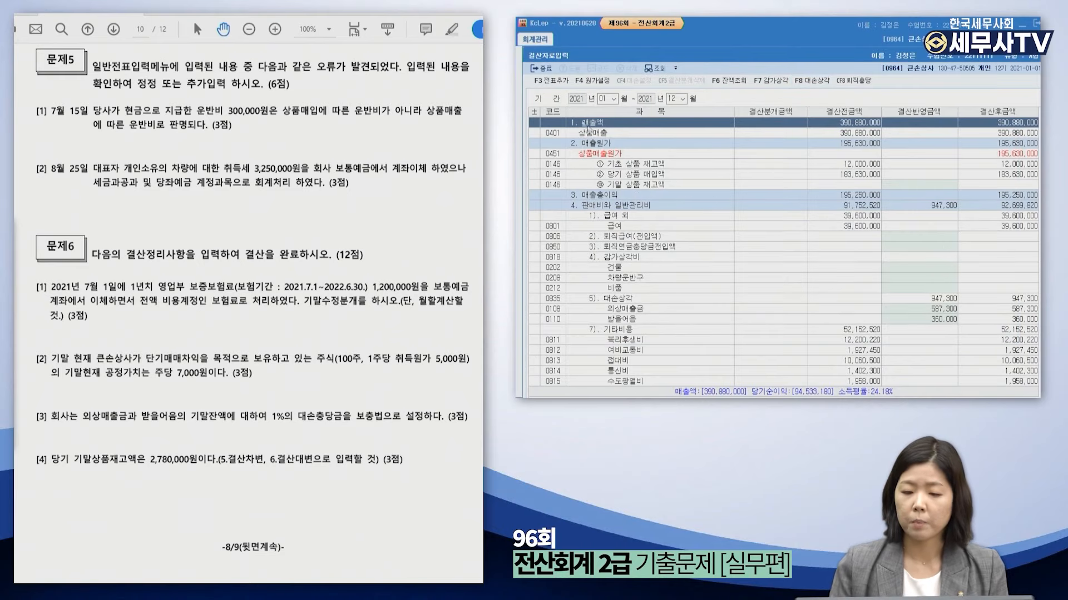
Post the closing amounts as journal vouchers and close the closing-entry screen.
click(551, 80)
click(825, 252)
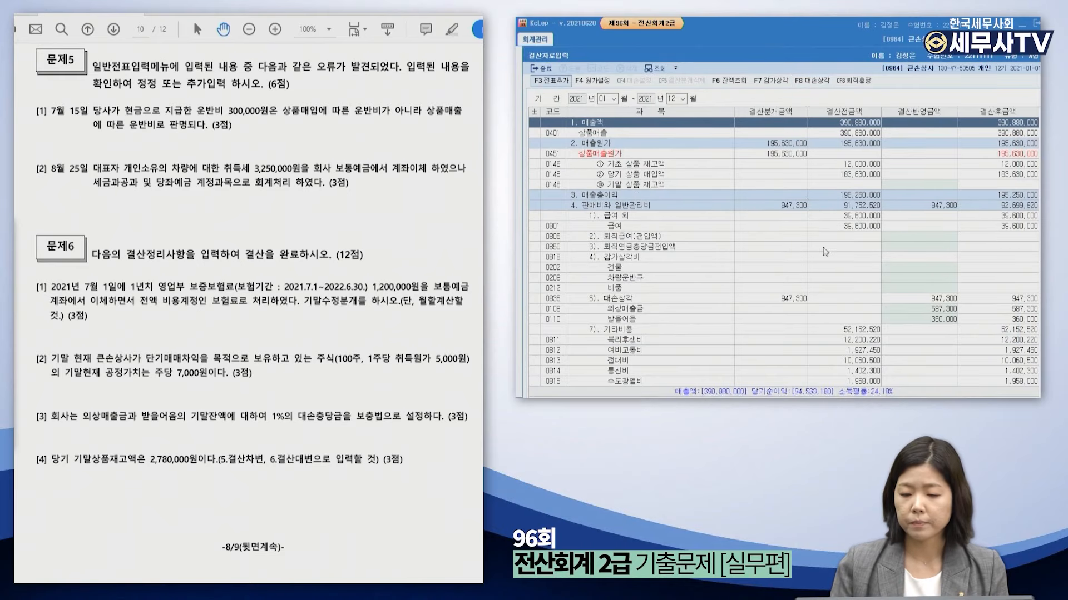
key(Escape)
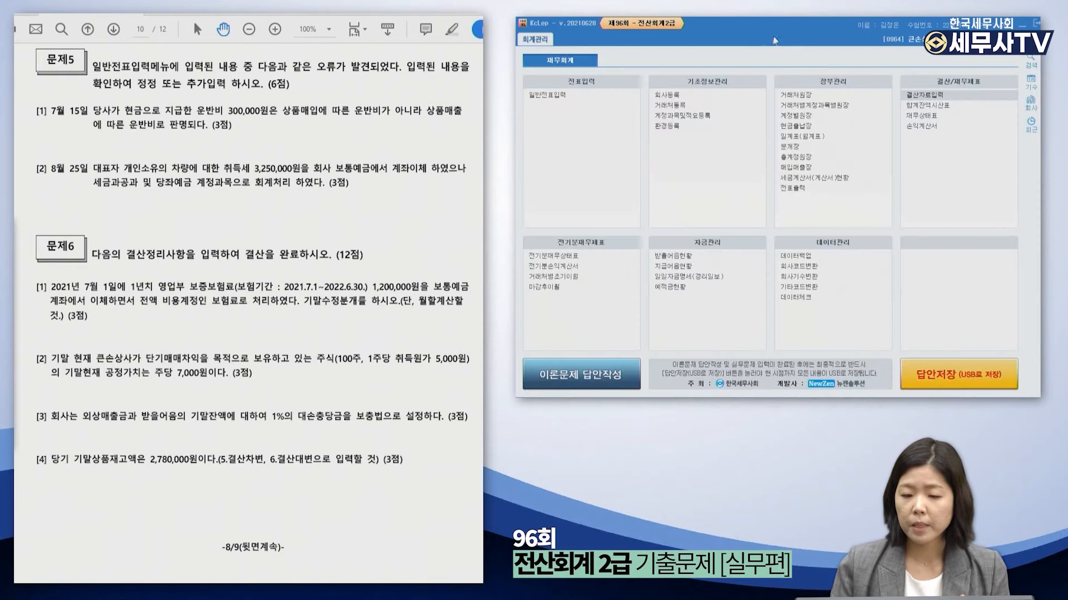
Review the 12/31 bad-debt vouchers 004 and 005 in 일반전표입력, then return to the PDF.
click(544, 100)
text(1231)
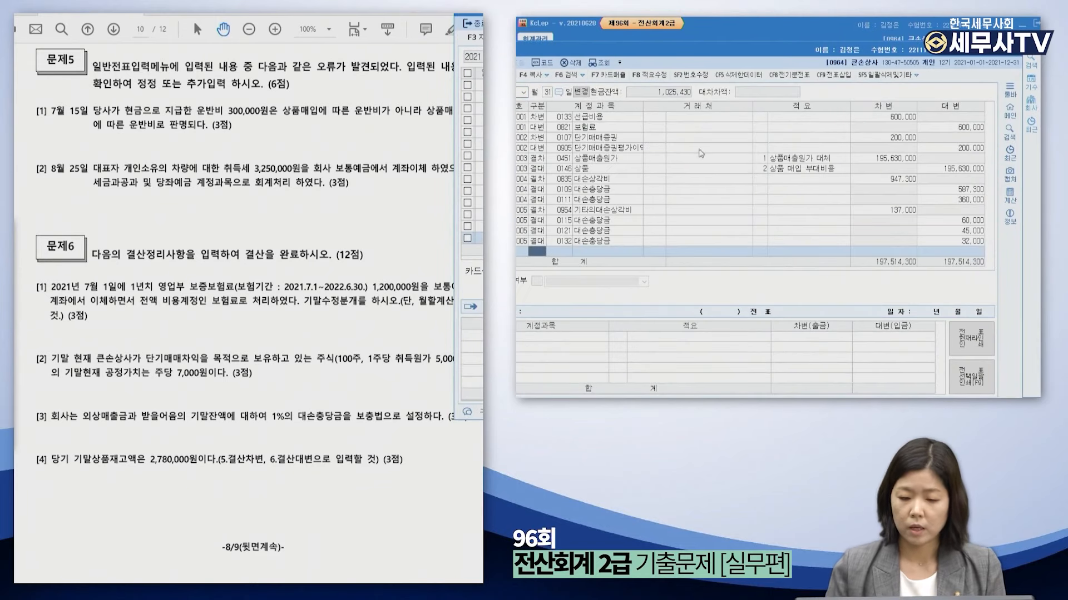
click(774, 189)
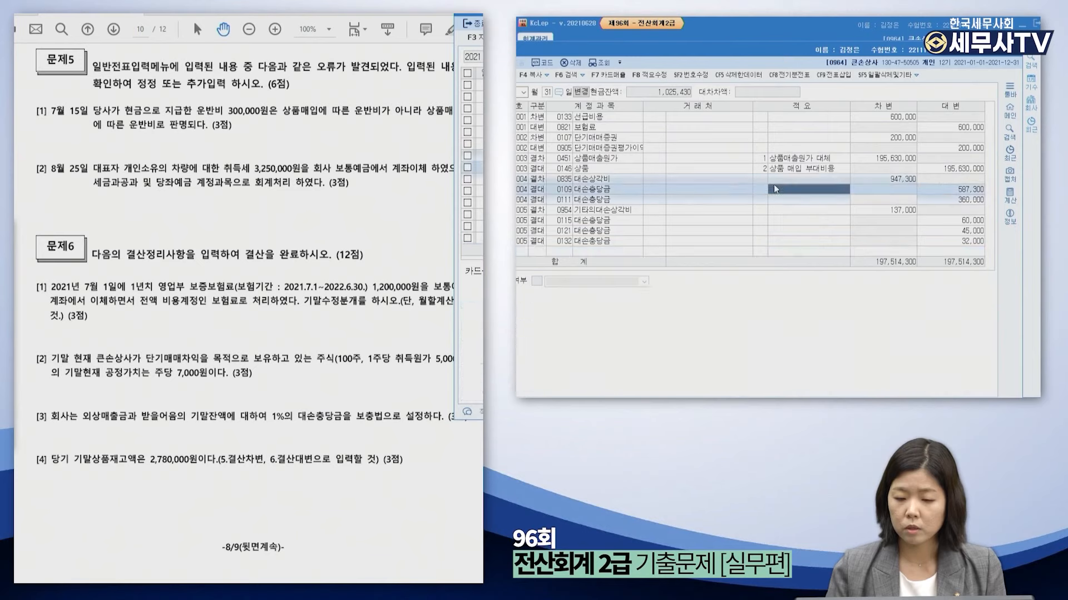
click(766, 222)
click(923, 191)
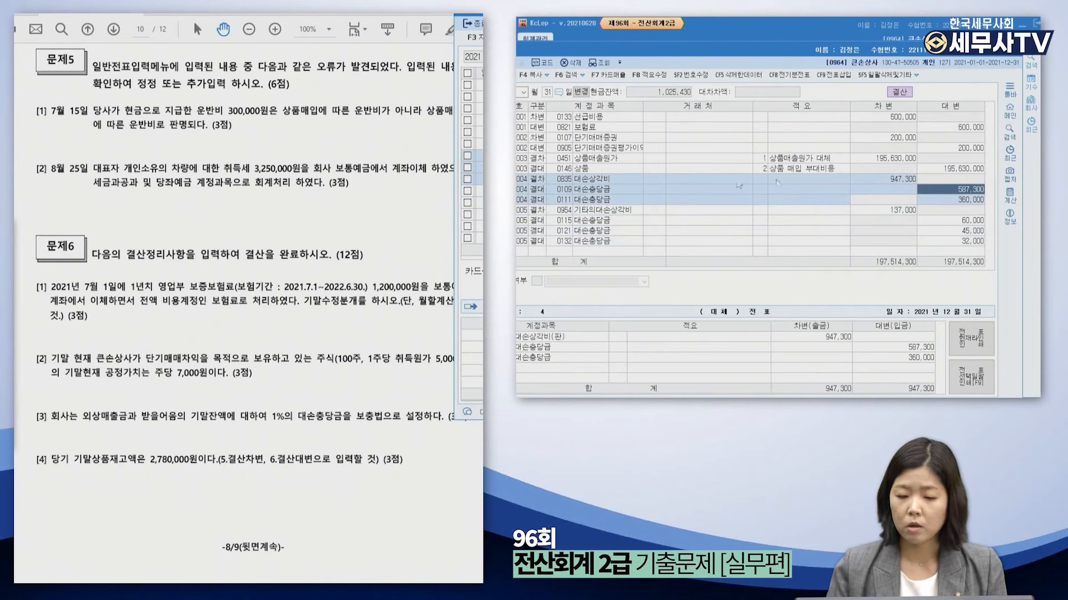
click(623, 212)
key(Escape)
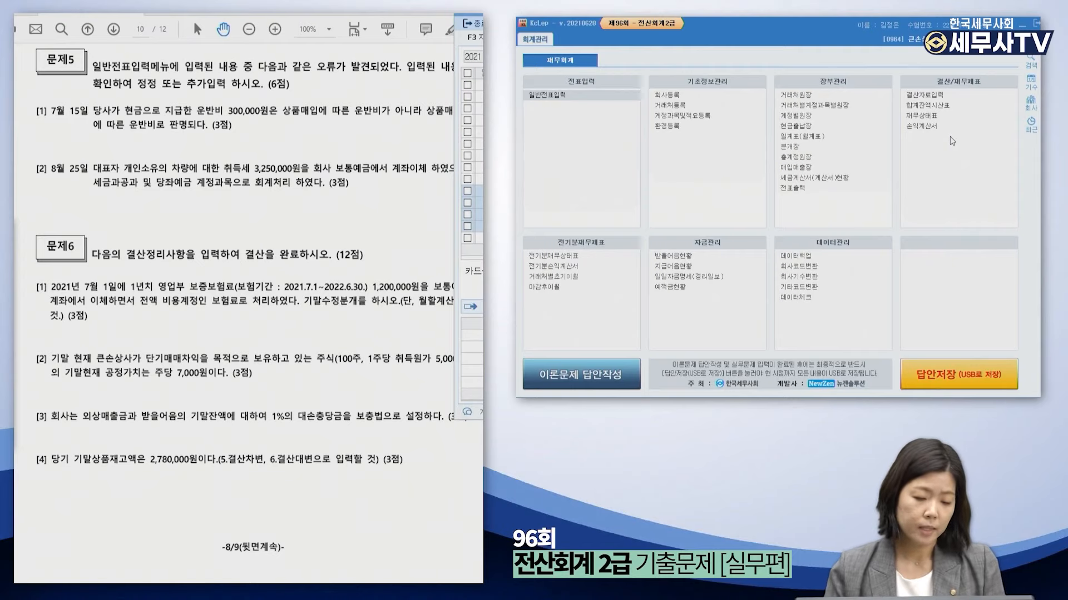
click(312, 427)
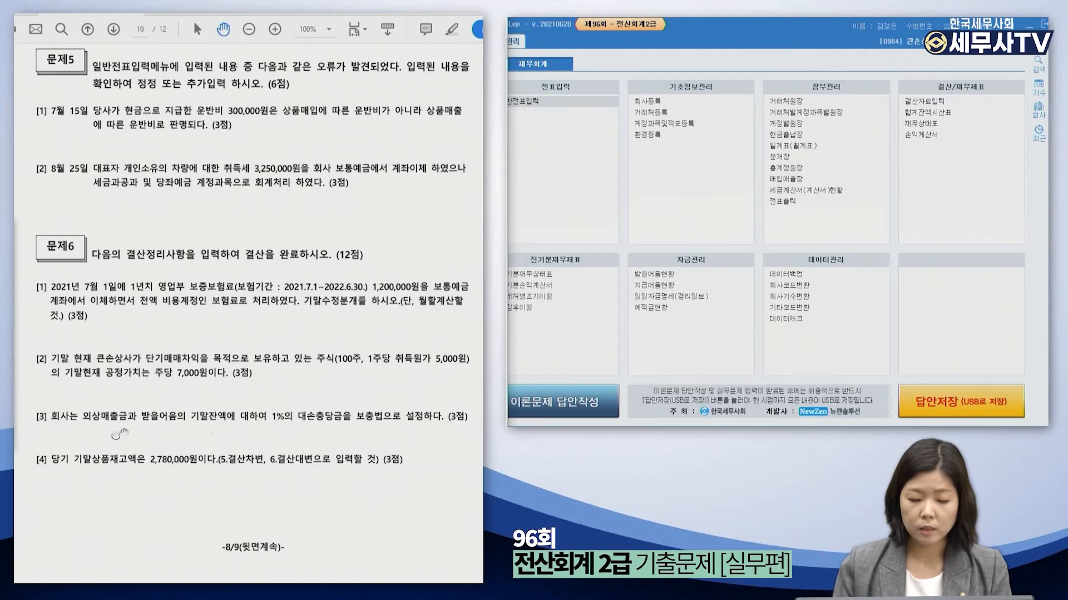
Reload the closing data and enter 2,780,000 as 기말 상품 재고액.
click(941, 102)
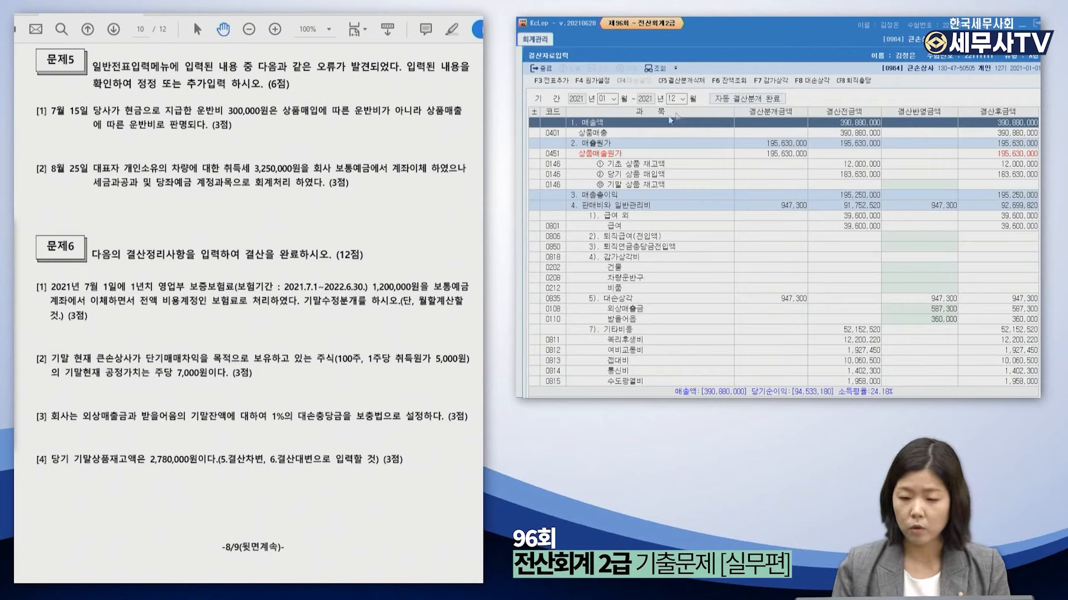
click(603, 99)
key(Return)
key(Return)
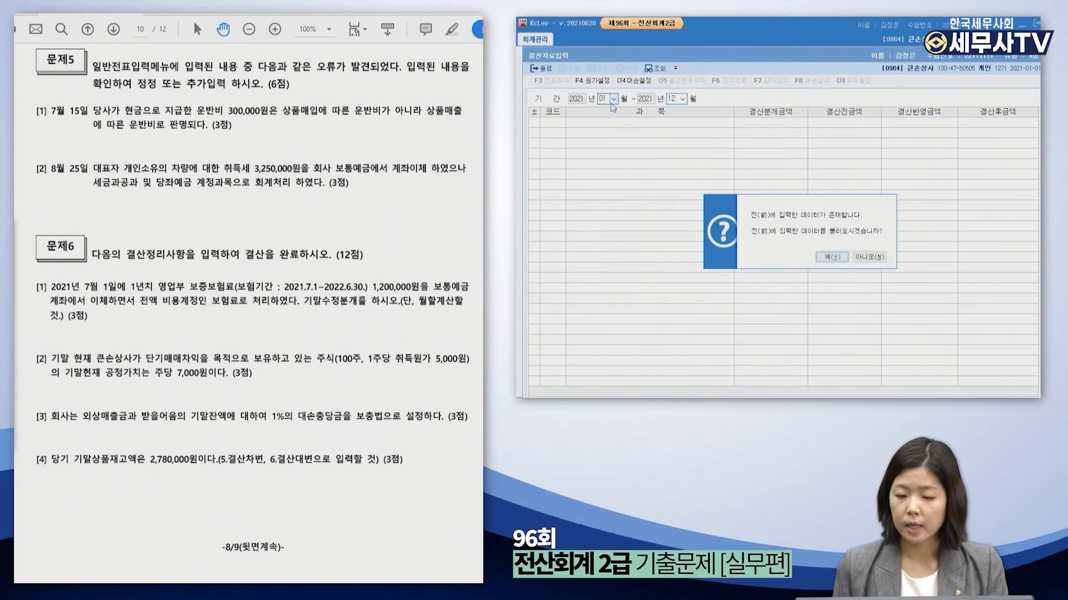
key(Return)
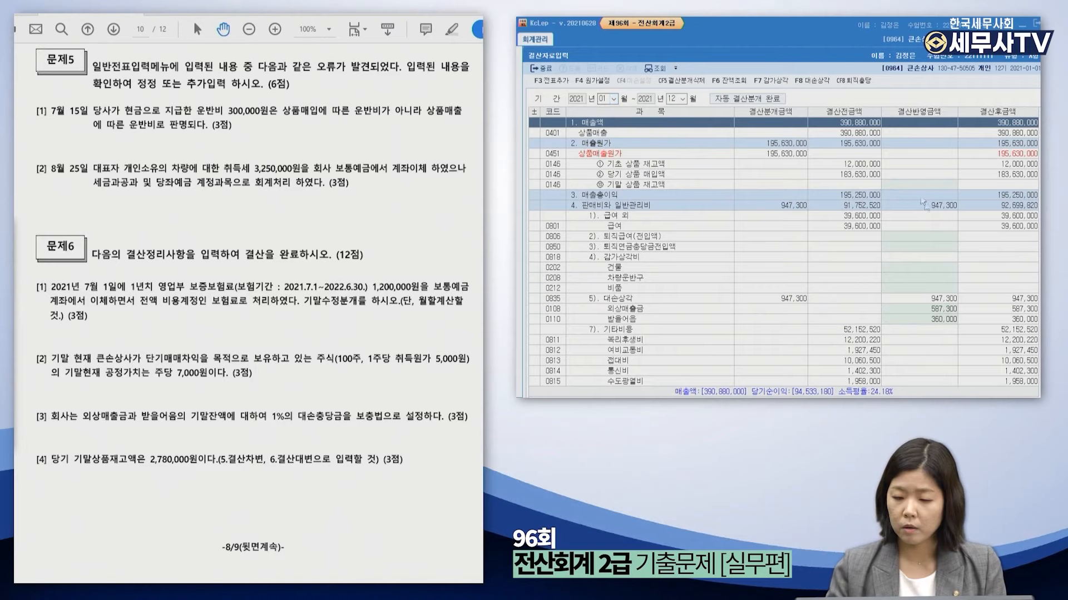
click(945, 310)
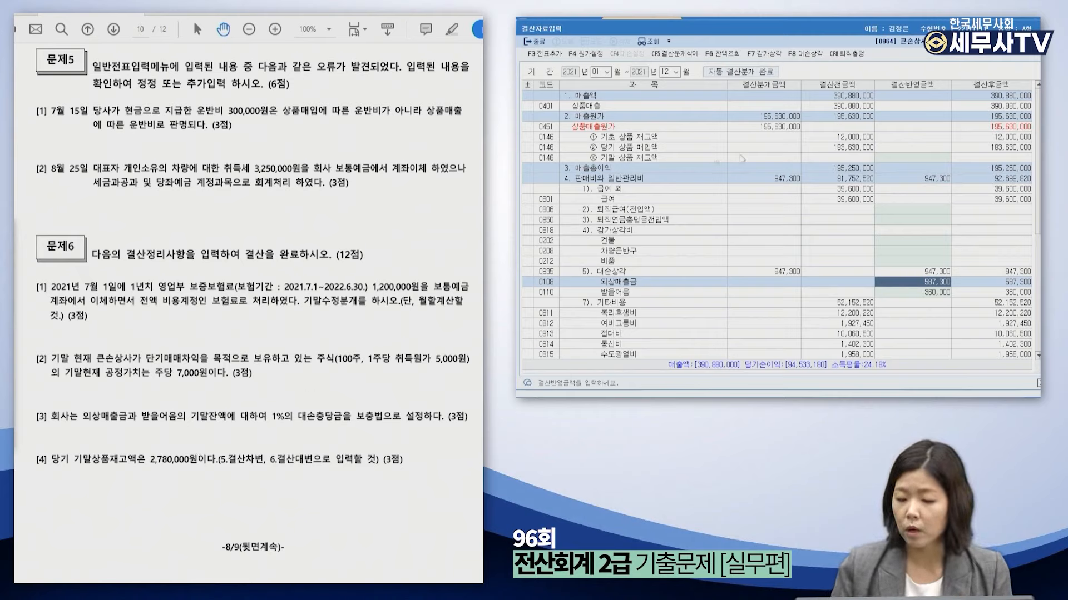
click(660, 139)
click(664, 149)
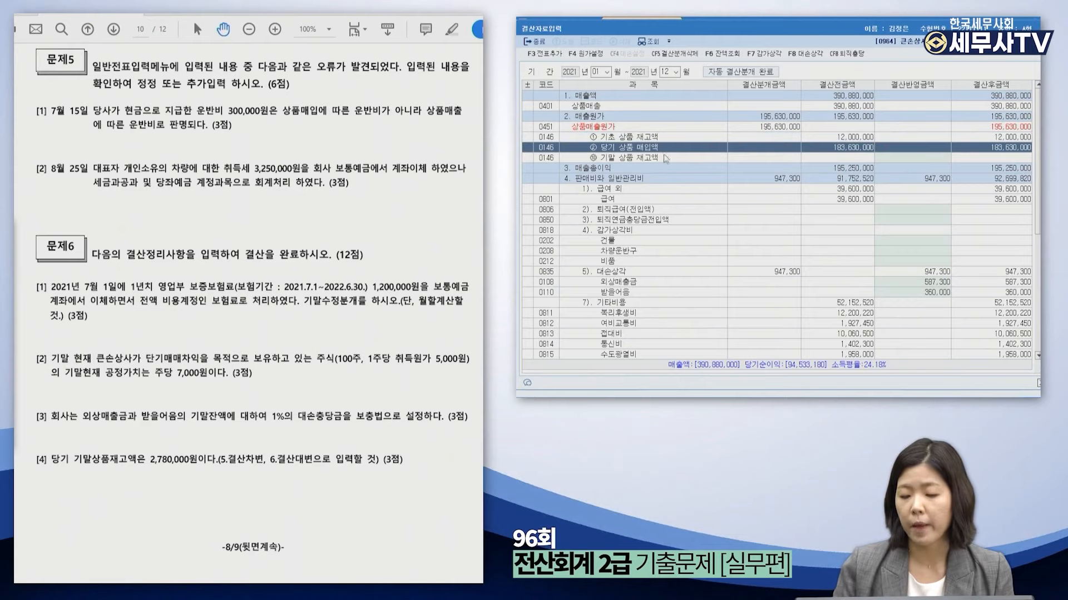
click(663, 155)
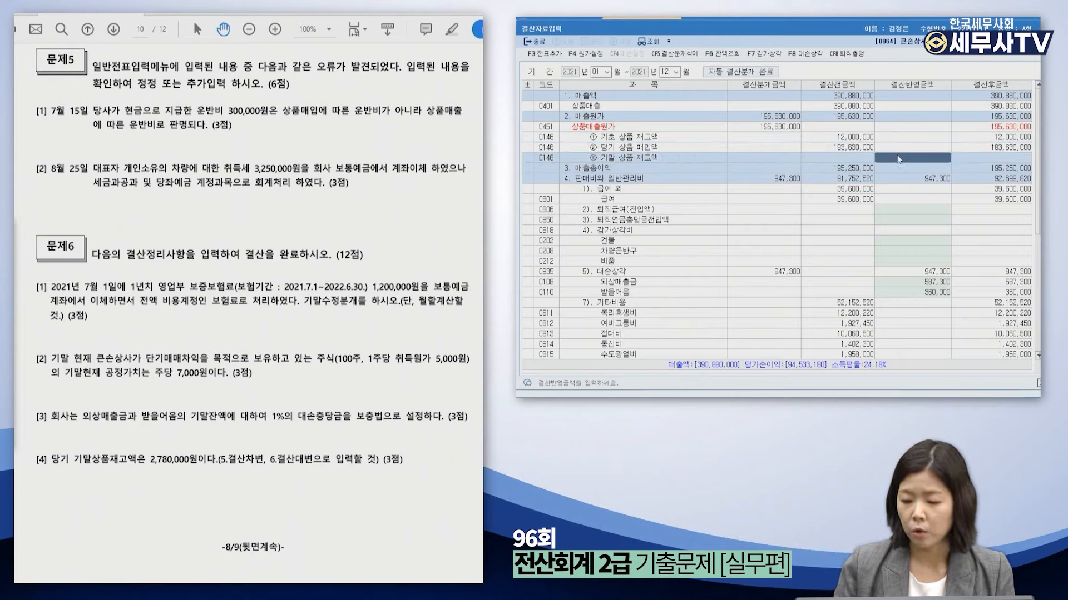
text(2780000)
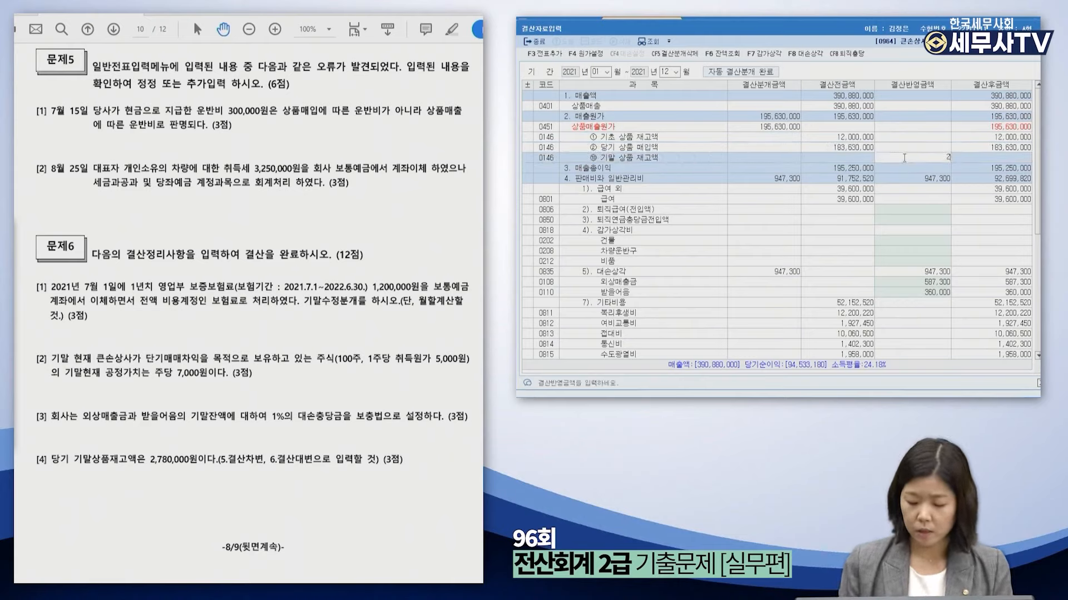
key(Return)
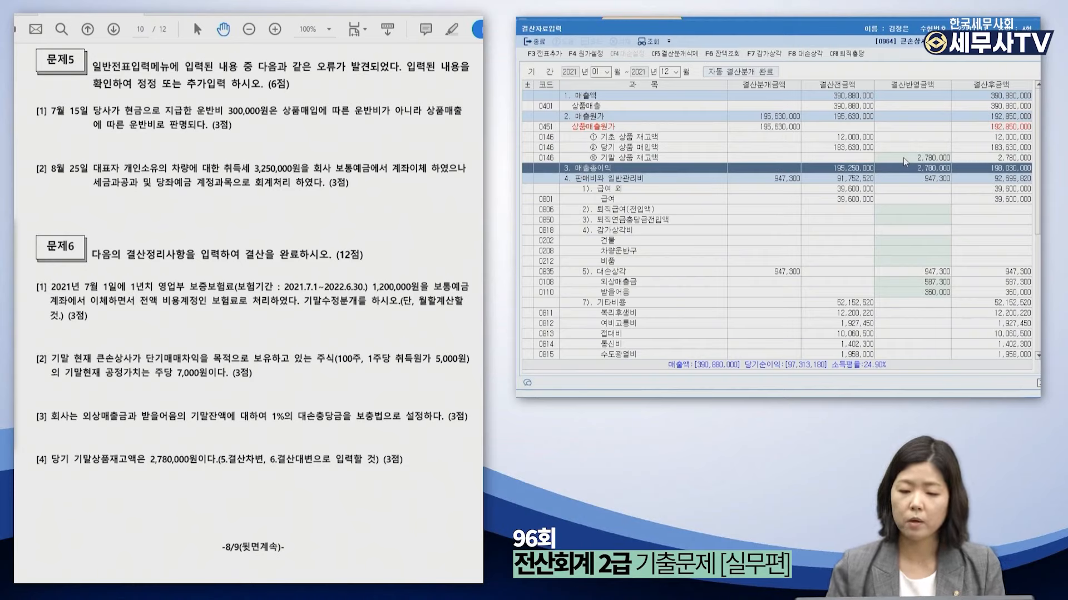
Re-post the closing entries to the December 31 journal, replacing the existing ones.
click(545, 53)
click(810, 237)
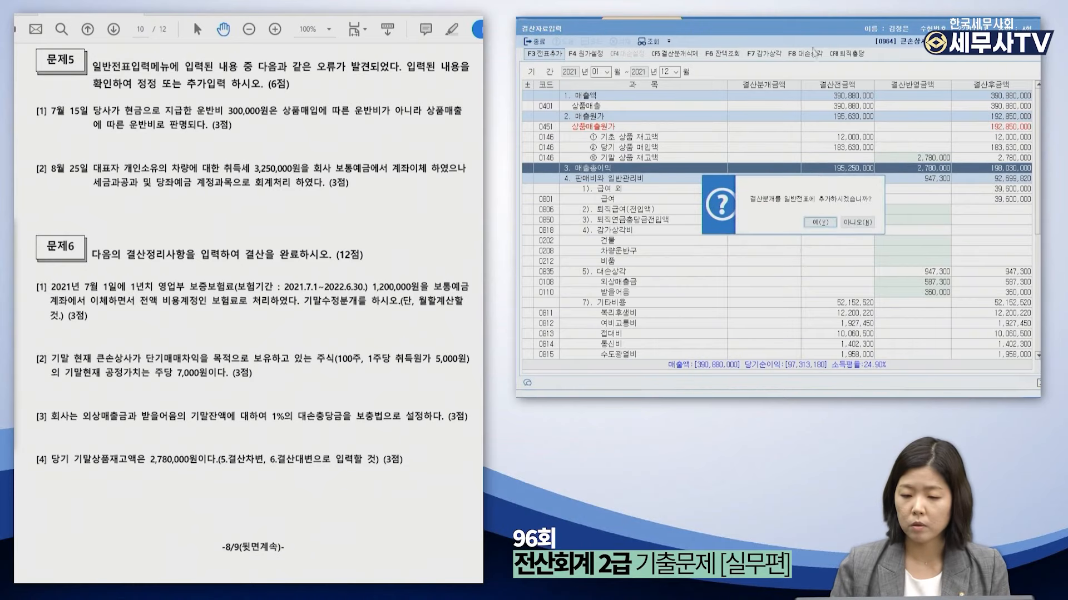
click(820, 222)
key(Escape)
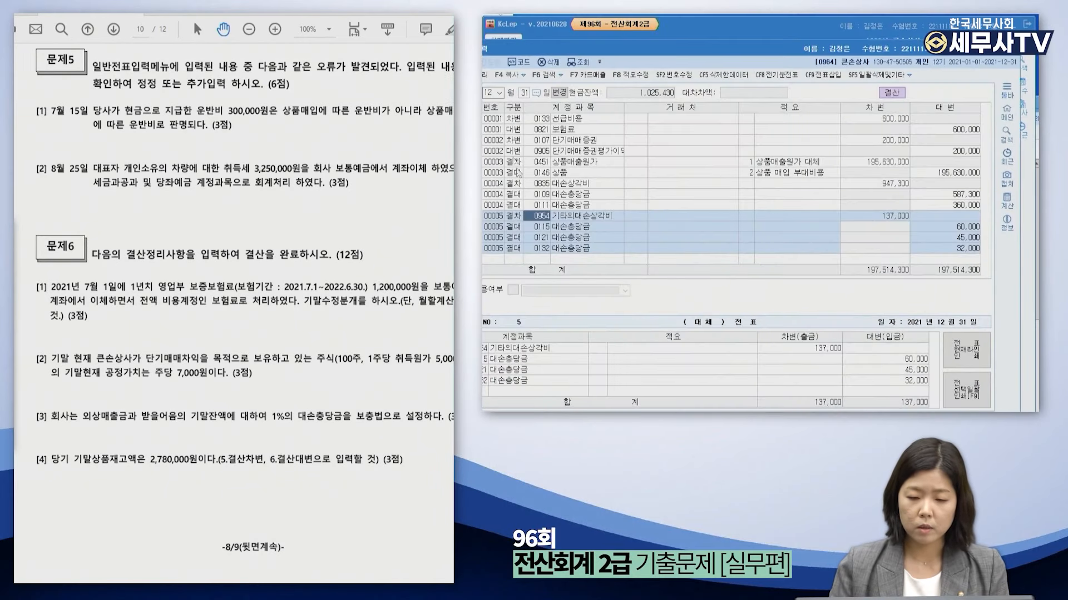
Inspect December voucher 00006: 상품매출원가 debit, 상품 credit for 192,850,000, then close the journal.
click(491, 93)
key(Return)
key(Return)
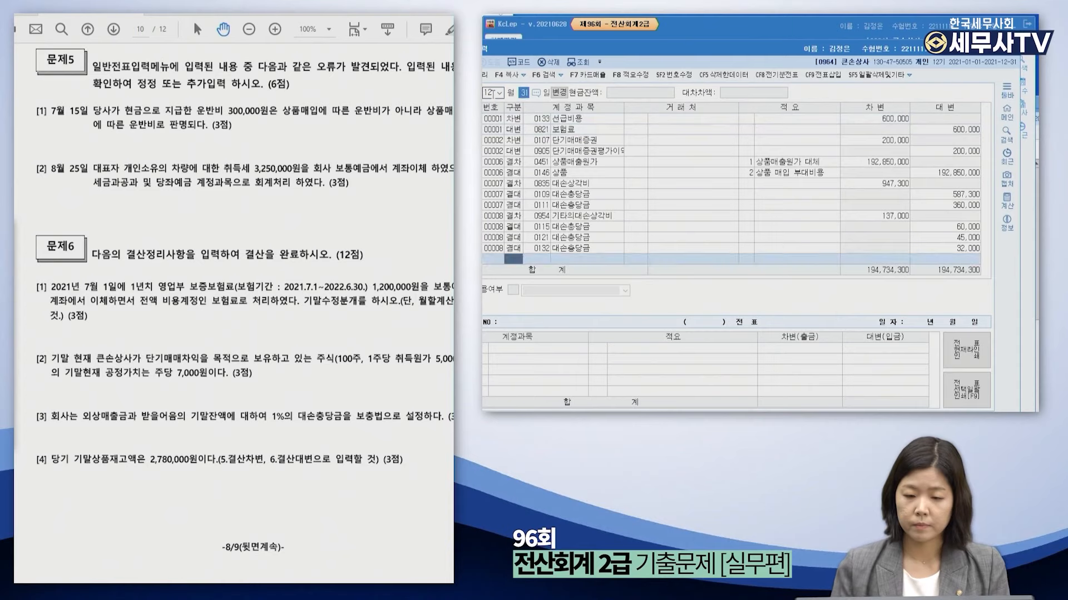
click(574, 166)
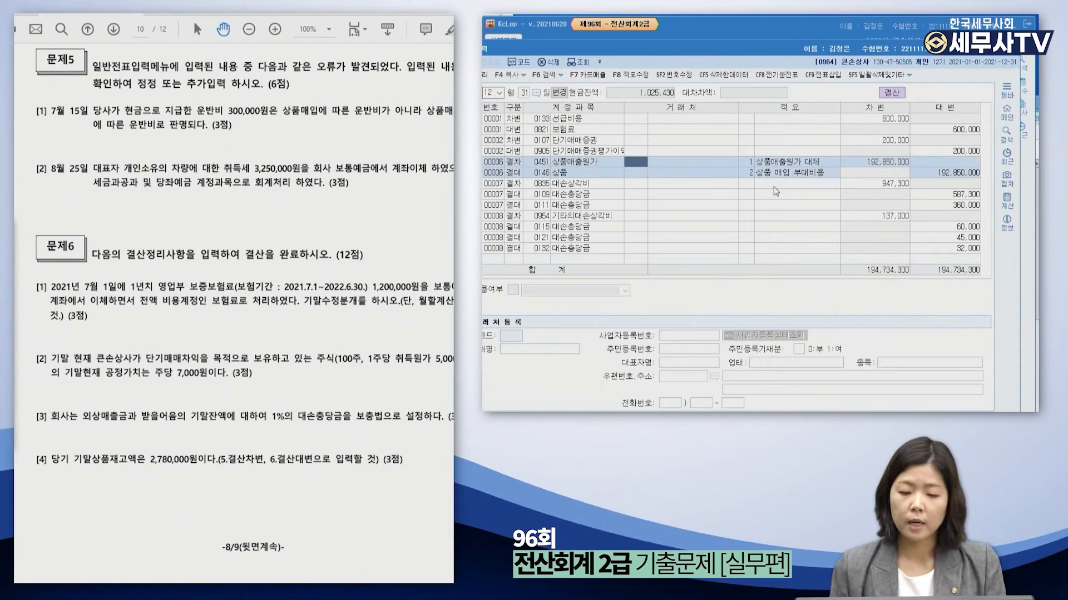
click(589, 170)
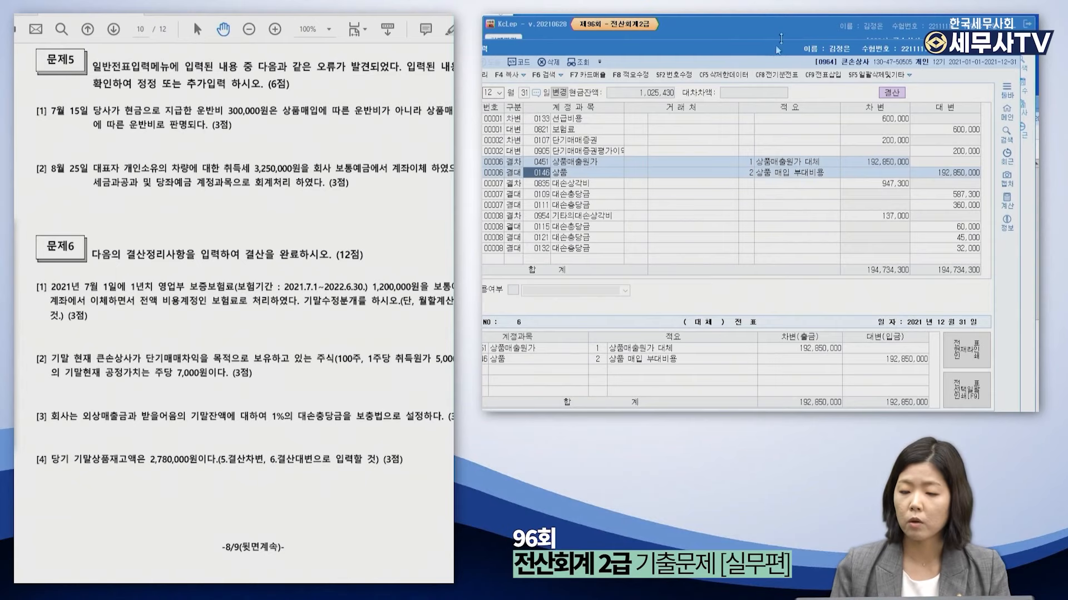
key(Escape)
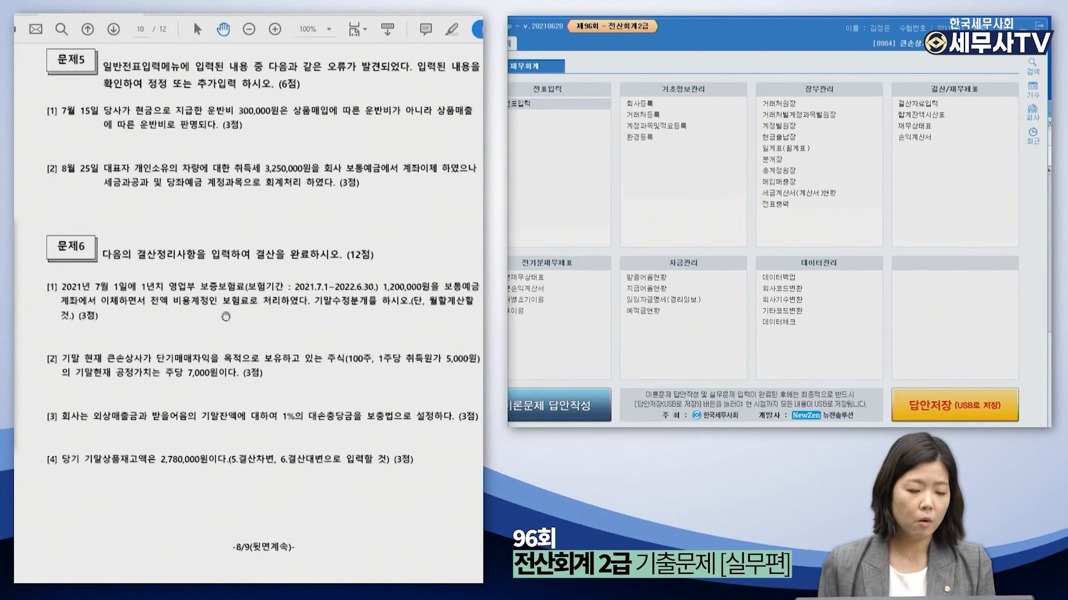
Scroll to Problem 7 and mark 우진 and 외상매출금 in red in question [1].
click(22, 282)
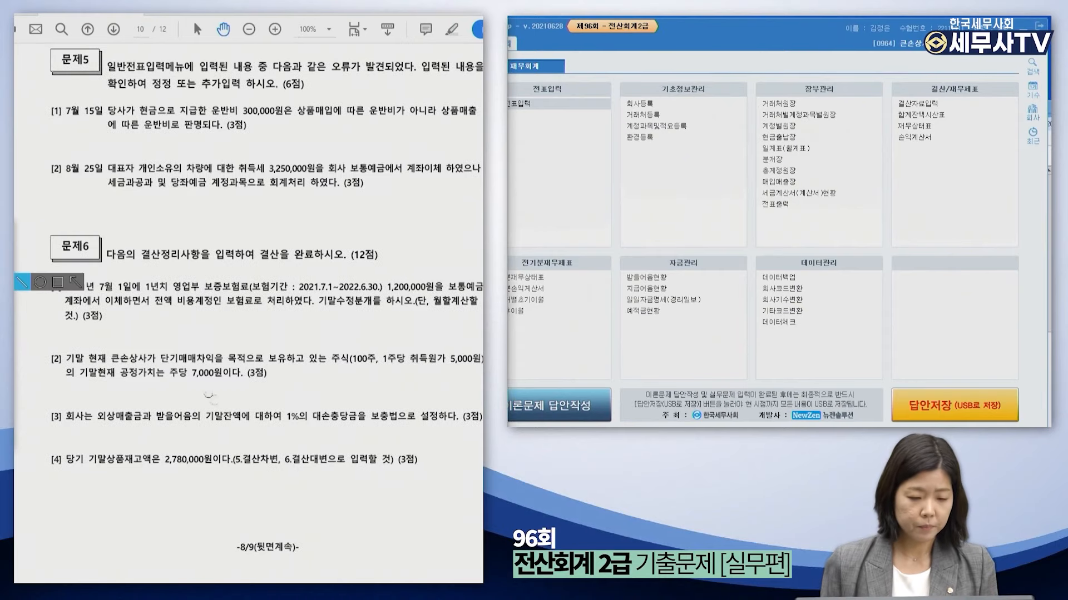
drag(482, 467, 482, 505)
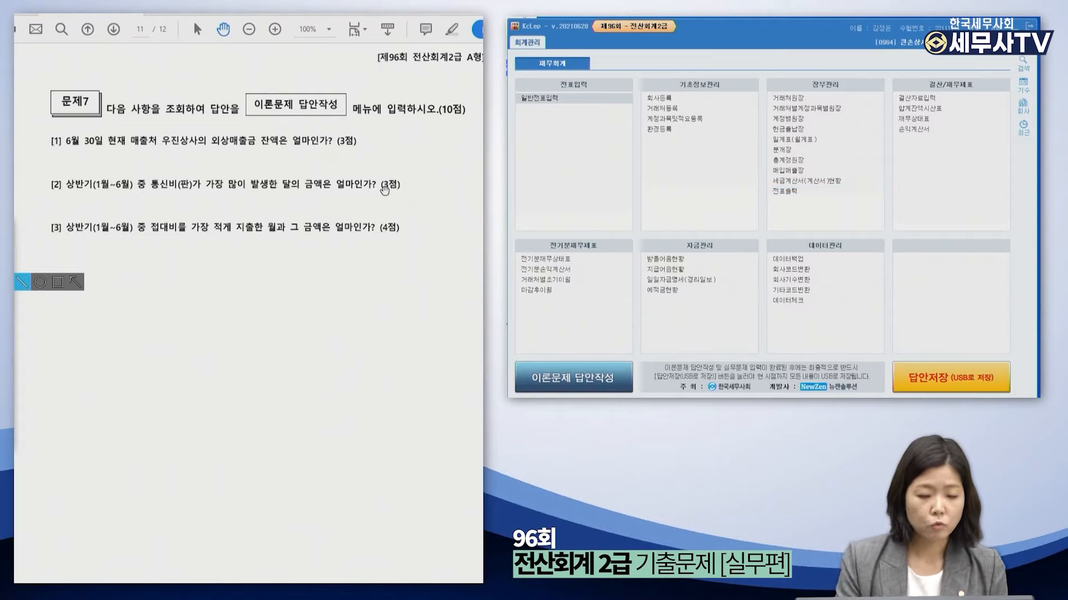
click(21, 264)
drag(186, 147, 271, 150)
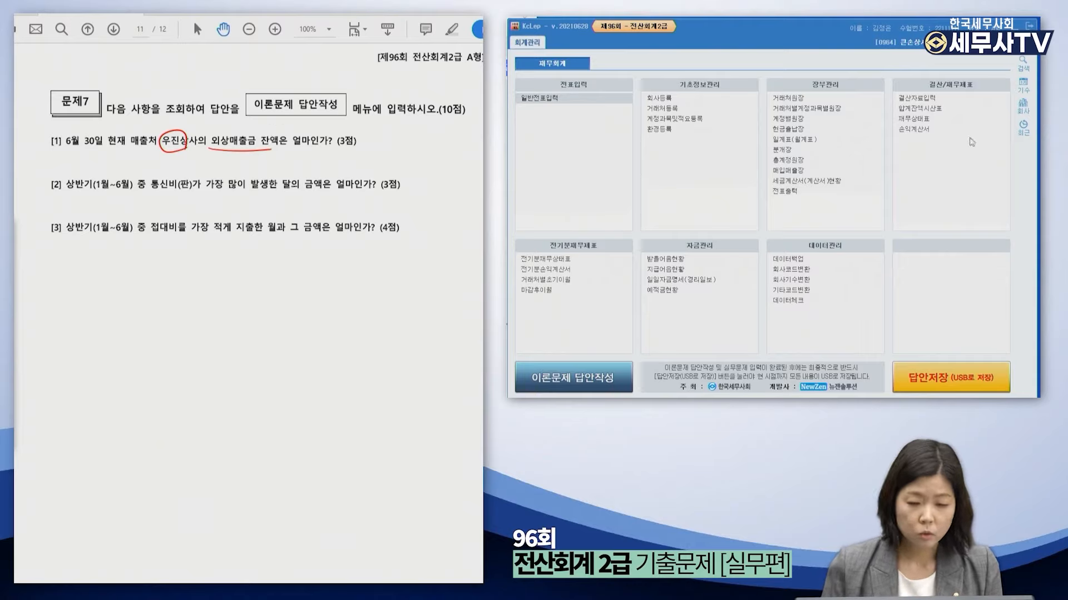
Open 거래처원장 beside the PDF with the period January to June.
click(778, 99)
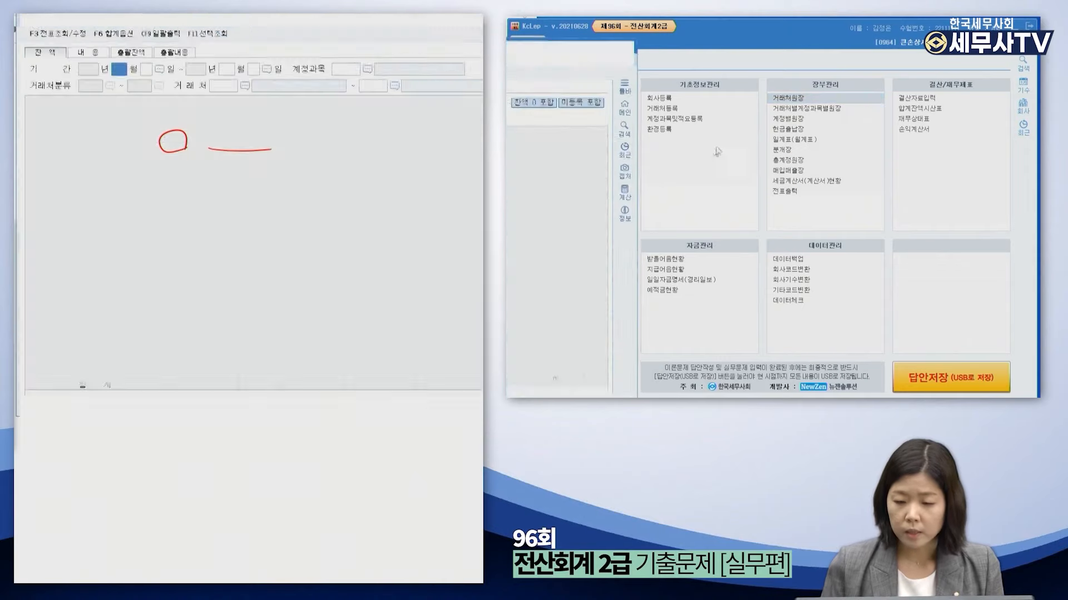
key(Escape)
drag(302, 7, 739, 42)
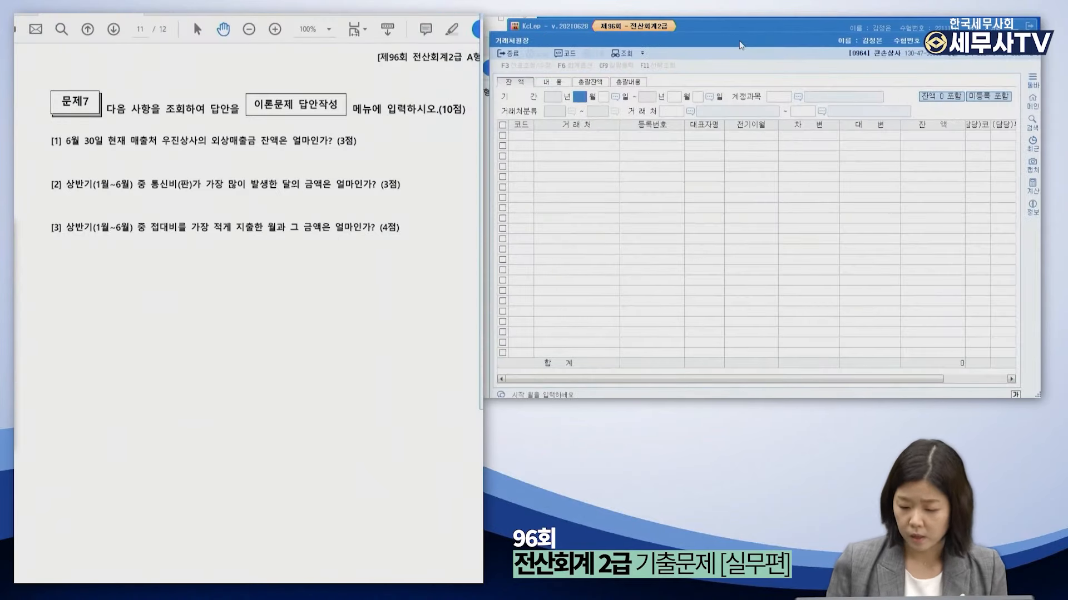
text(1)
key(Return)
key(Return)
text(6)
key(Return)
key(Return)
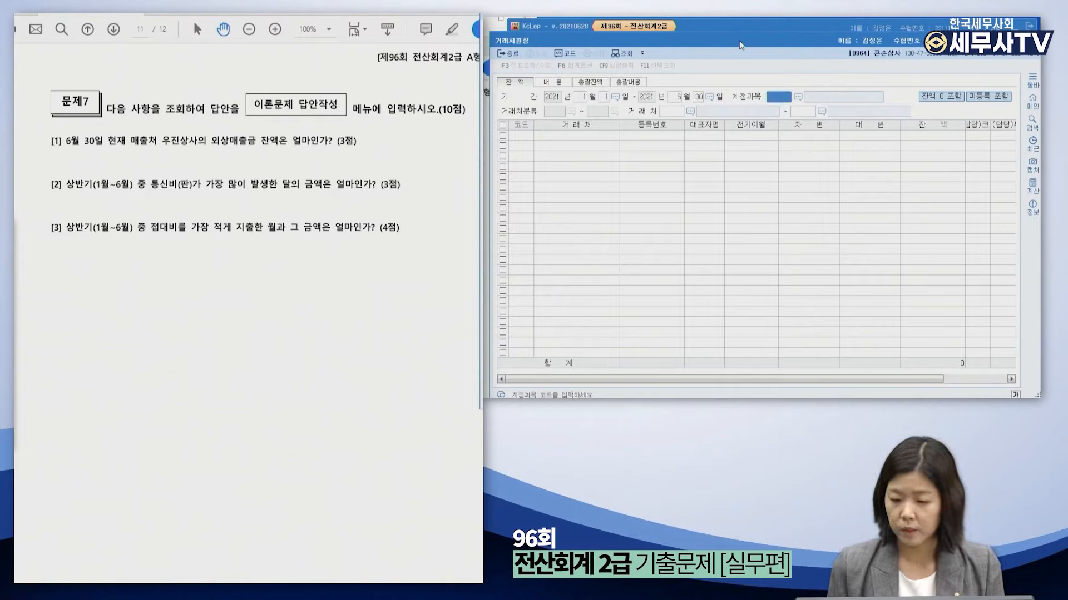
Show 0108 외상매출금 for customer 00114 우진상사 and read its 8,000,000 balance.
text(외)
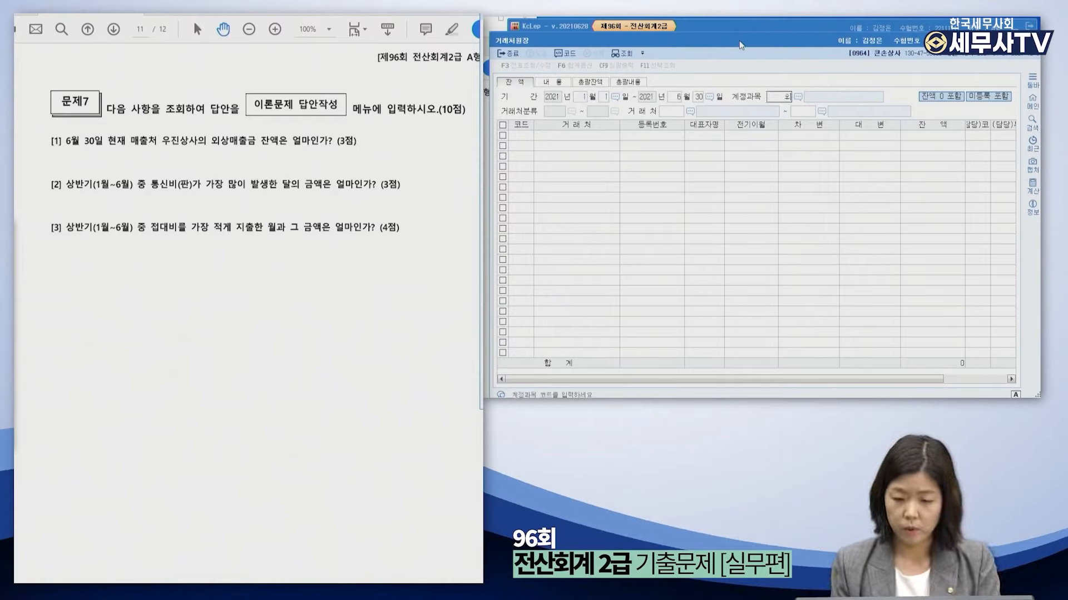
text(상)
key(Return)
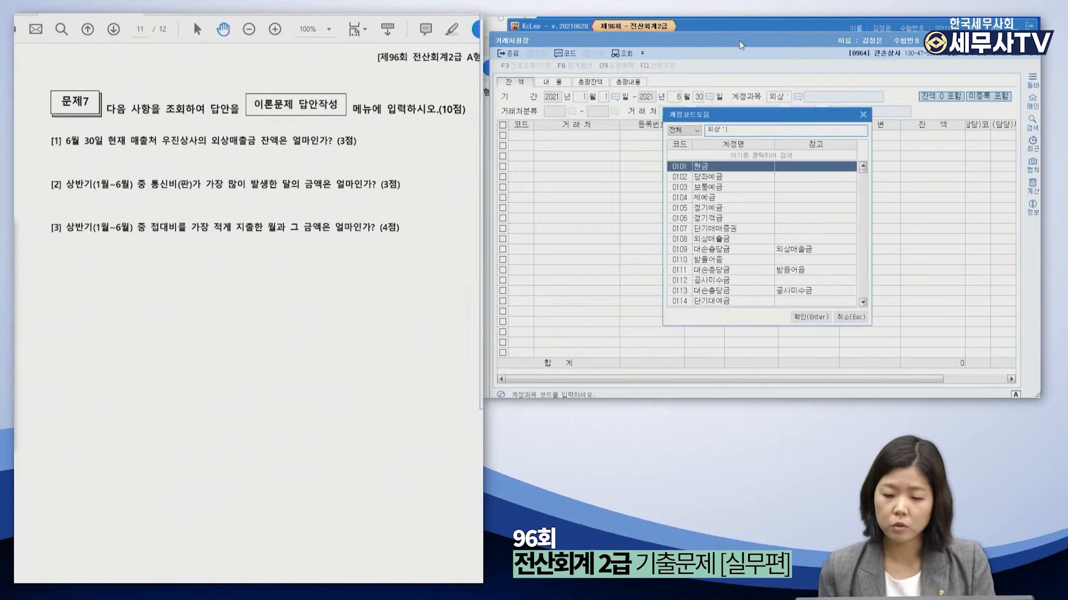
text(매출)
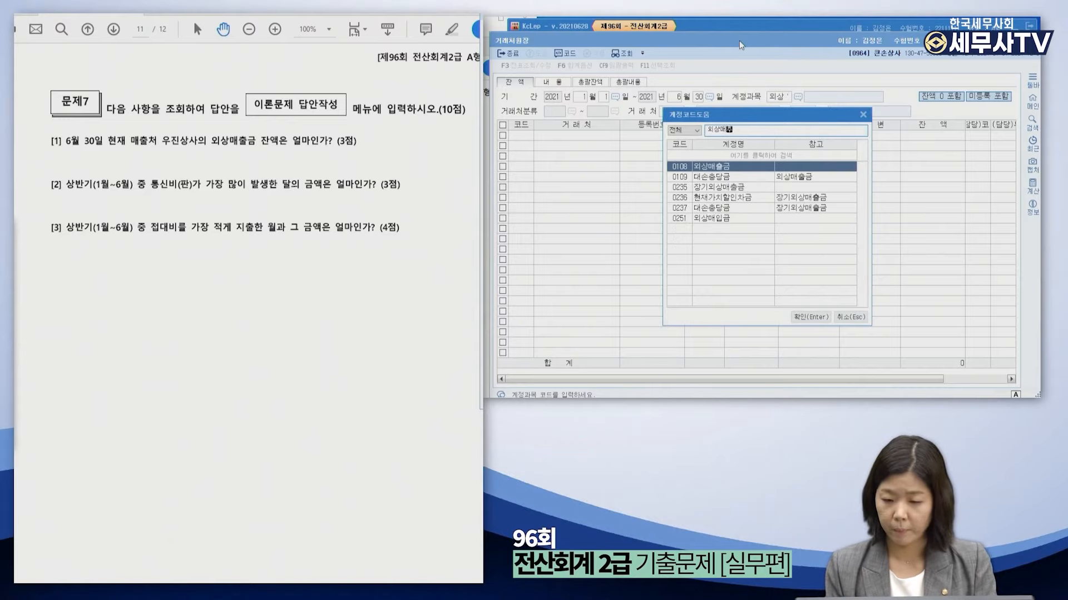
key(Return)
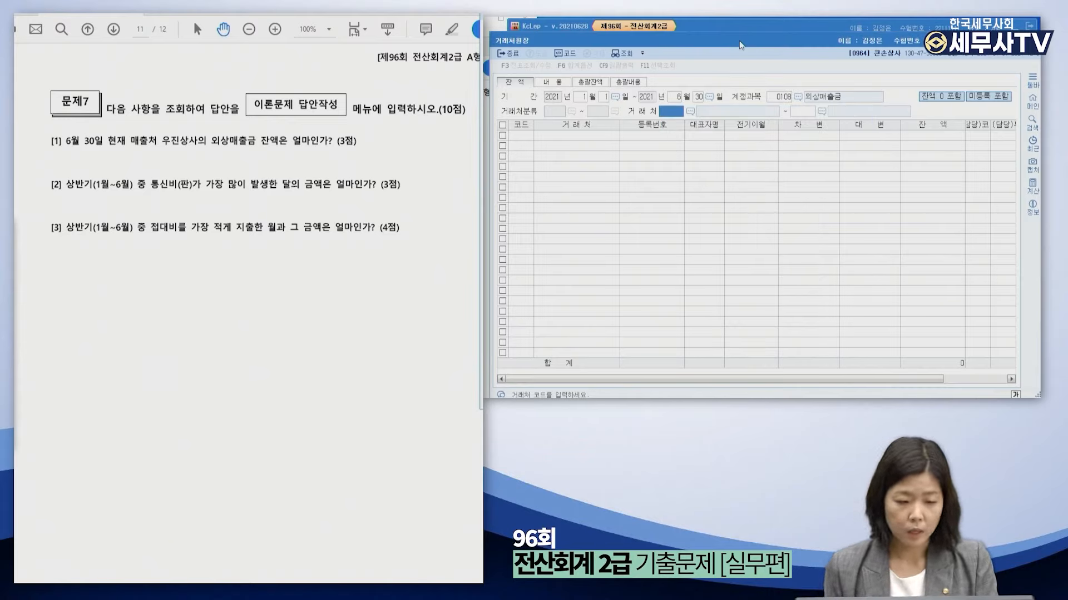
key(F2)
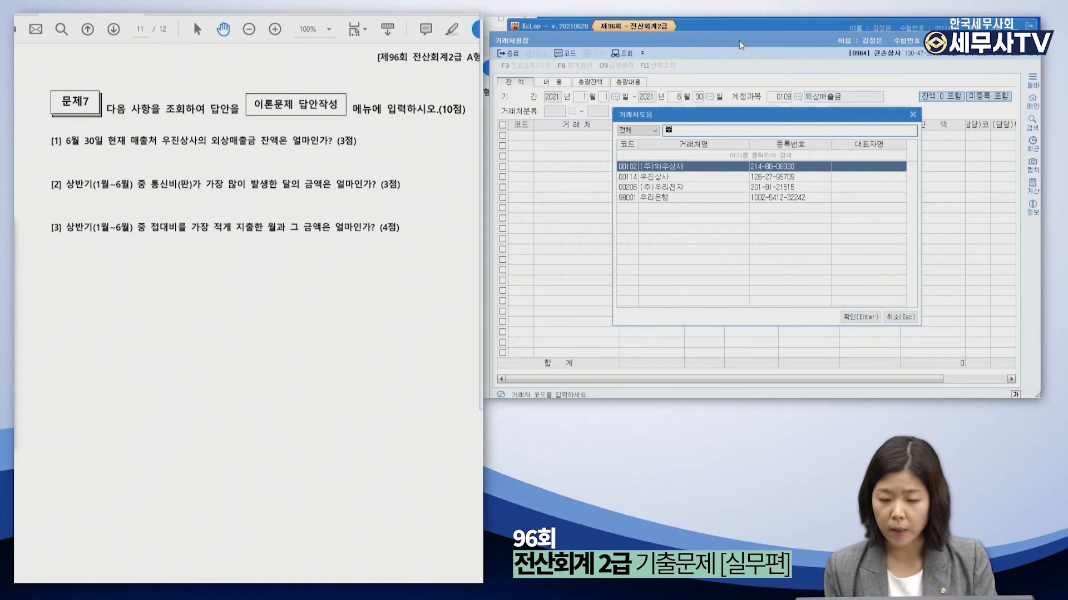
text(우진)
key(Return)
text(114)
key(Return)
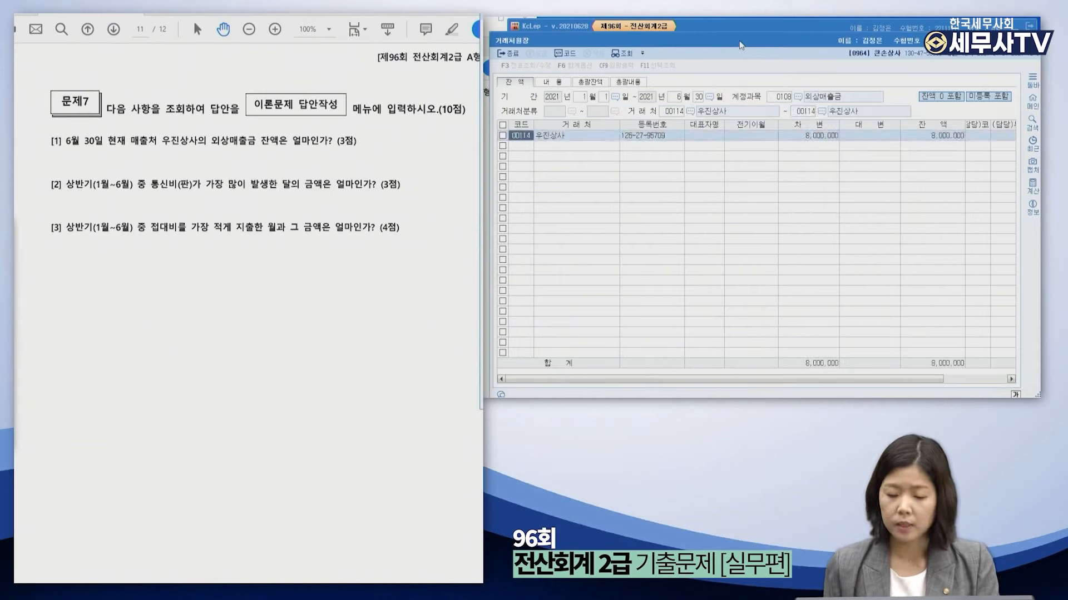
click(606, 138)
click(937, 138)
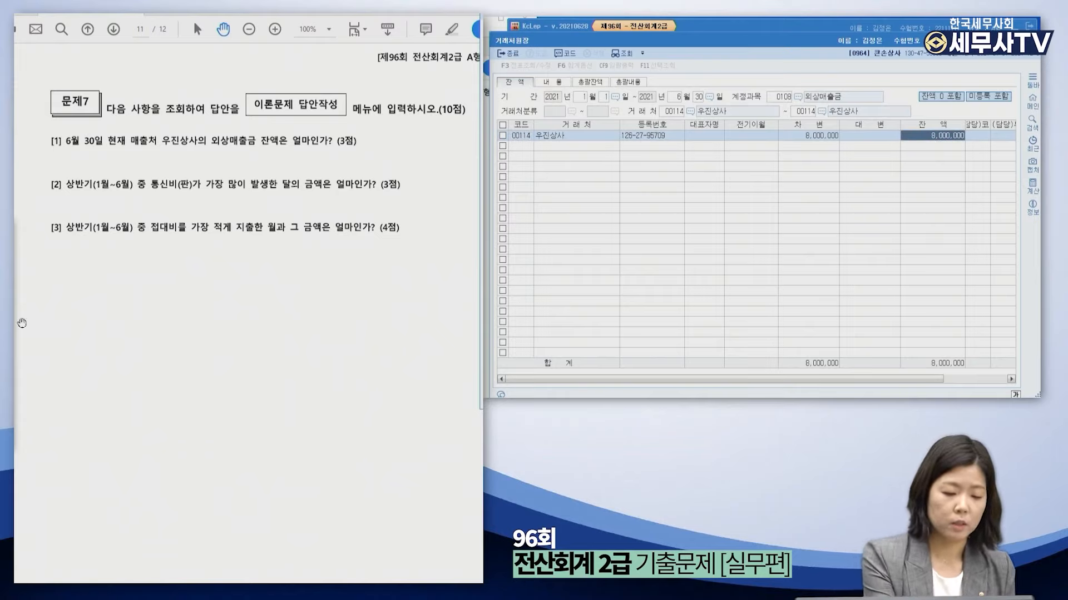
Handwrite the 8,000,000 answer under question [1] and close the customer ledger.
click(20, 265)
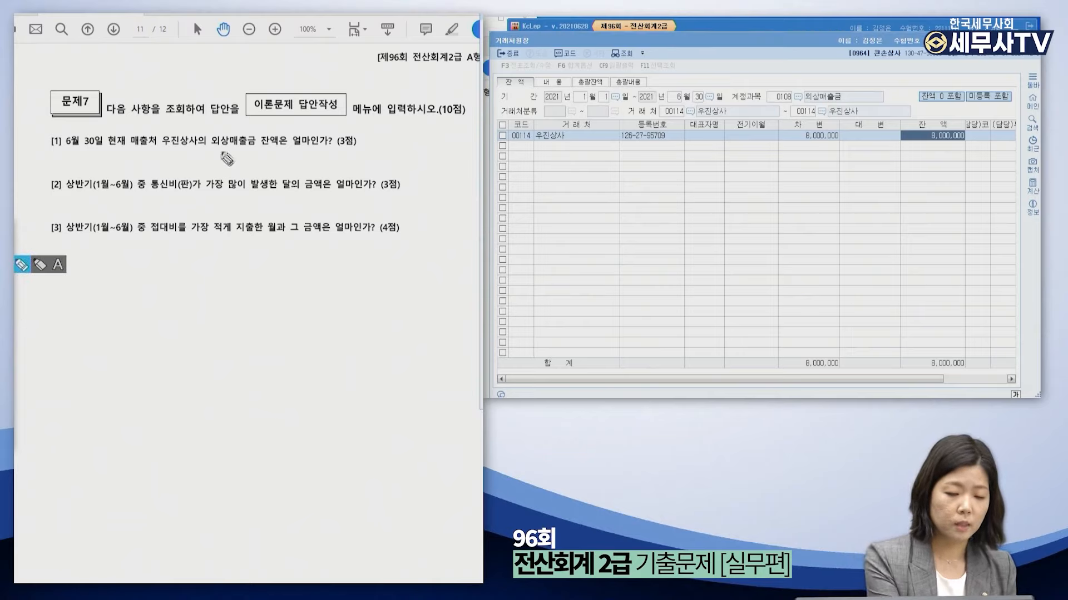
drag(163, 160, 200, 173)
click(15, 268)
click(15, 268)
mouse_move(146, 153)
mouse_down()
mouse_move(169, 165)
mouse_move(228, 158)
mouse_up()
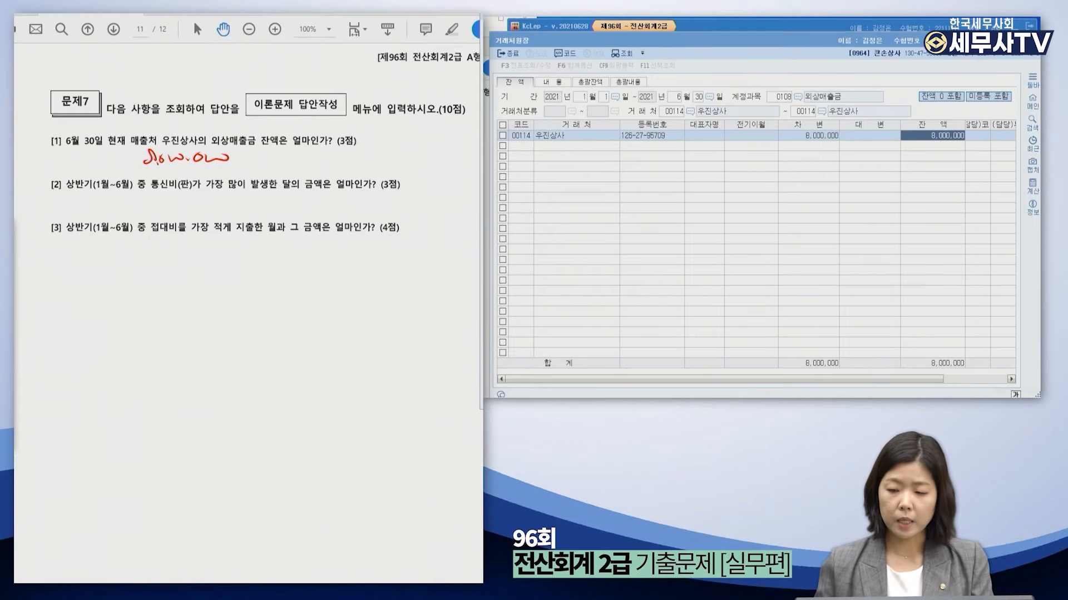
key(Escape)
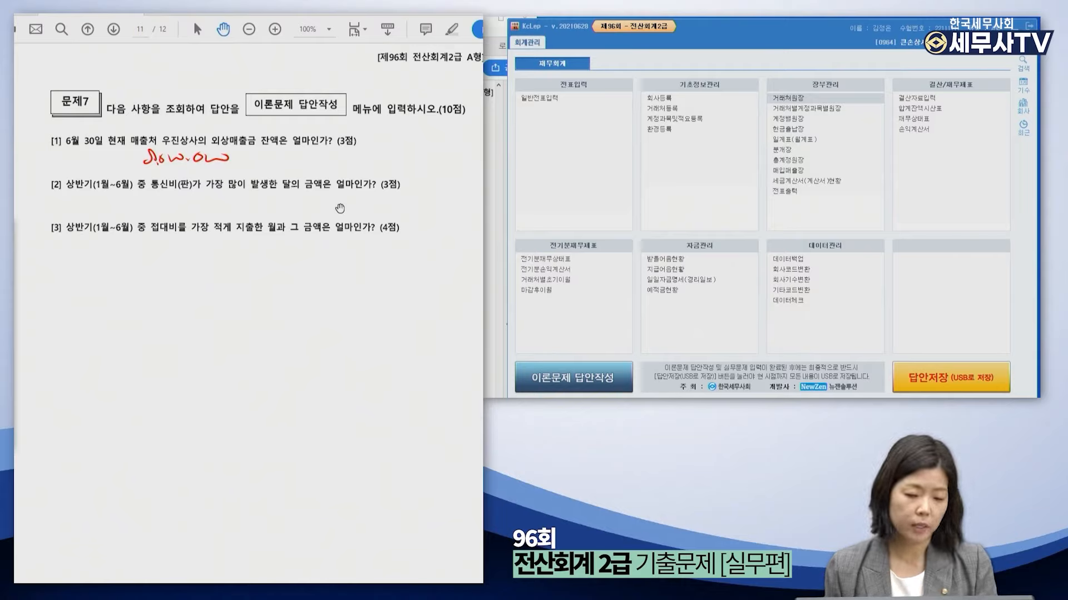
Circle 통신비 in question [2] and open 계정별원장 for January to June.
click(14, 256)
drag(183, 188, 159, 191)
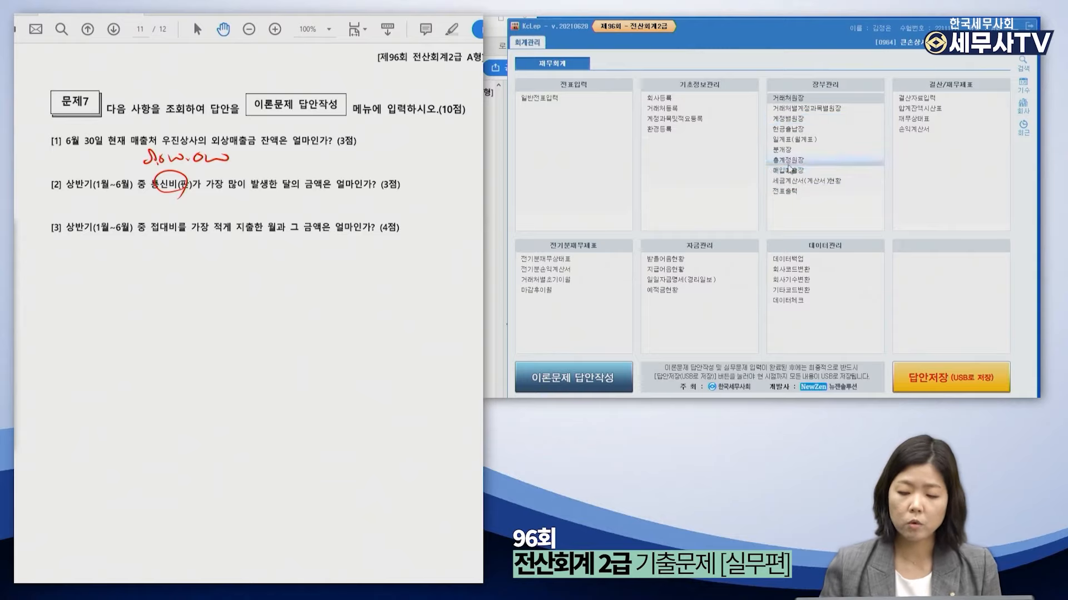
click(826, 126)
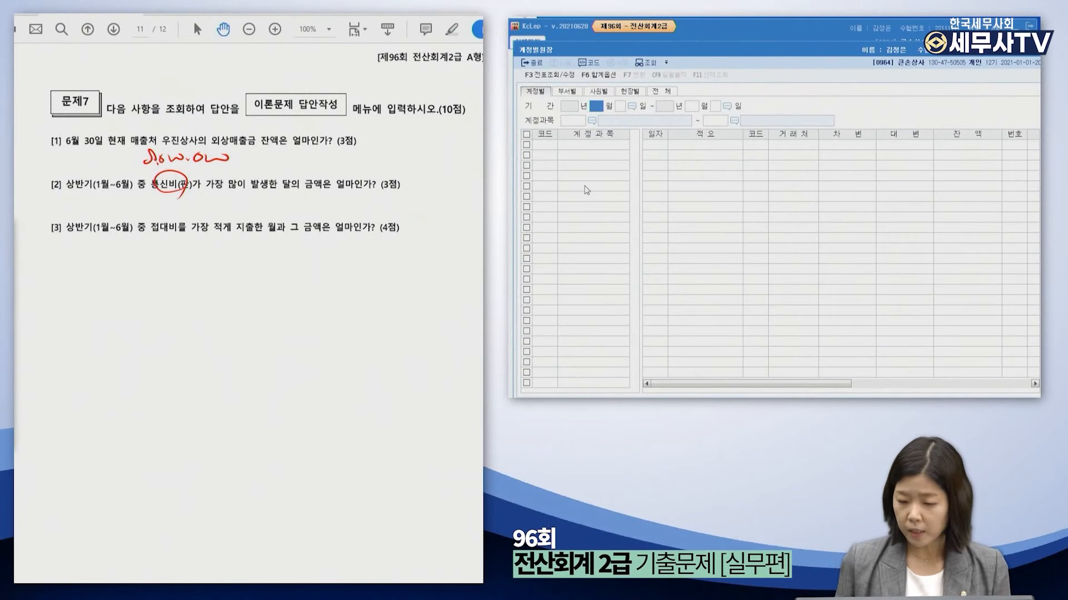
text(1)
key(Return)
key(Return)
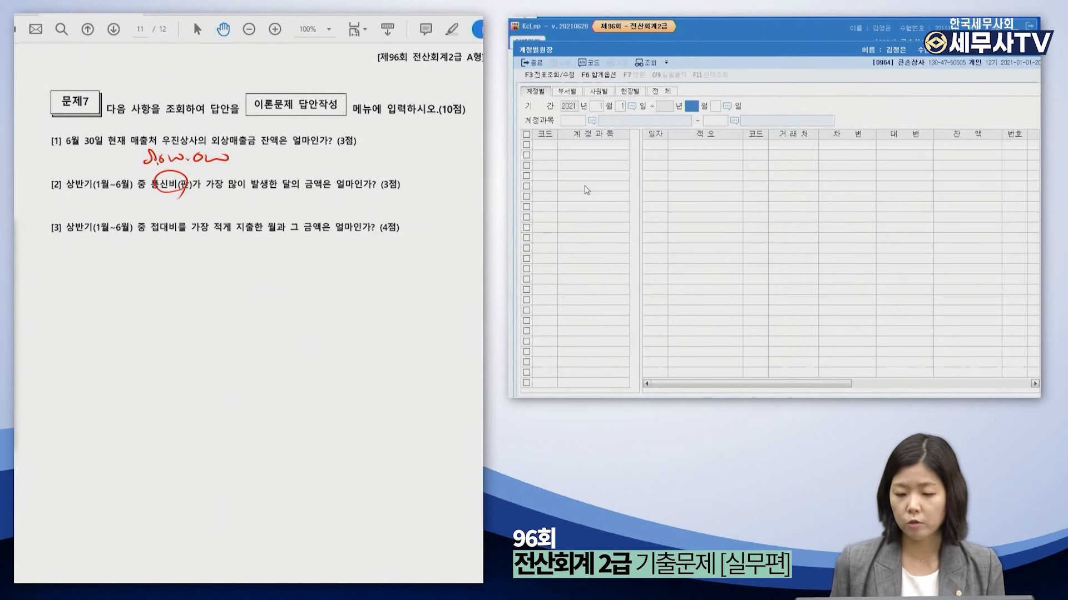
text(6)
key(Return)
key(Return)
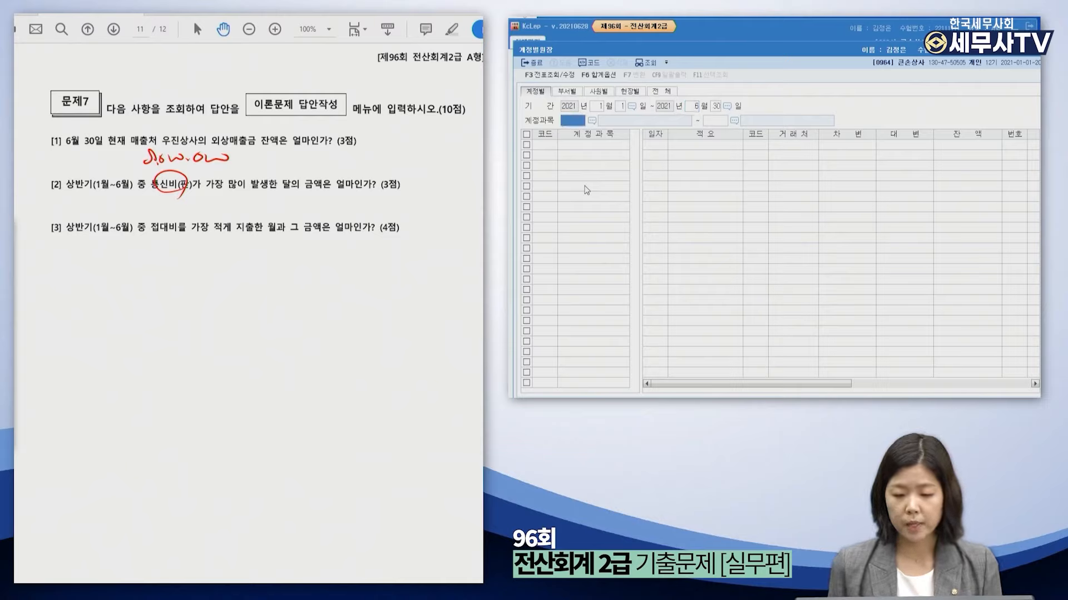
Select account 0814 통신비 from the account code lookup to load its ledger.
key(F2)
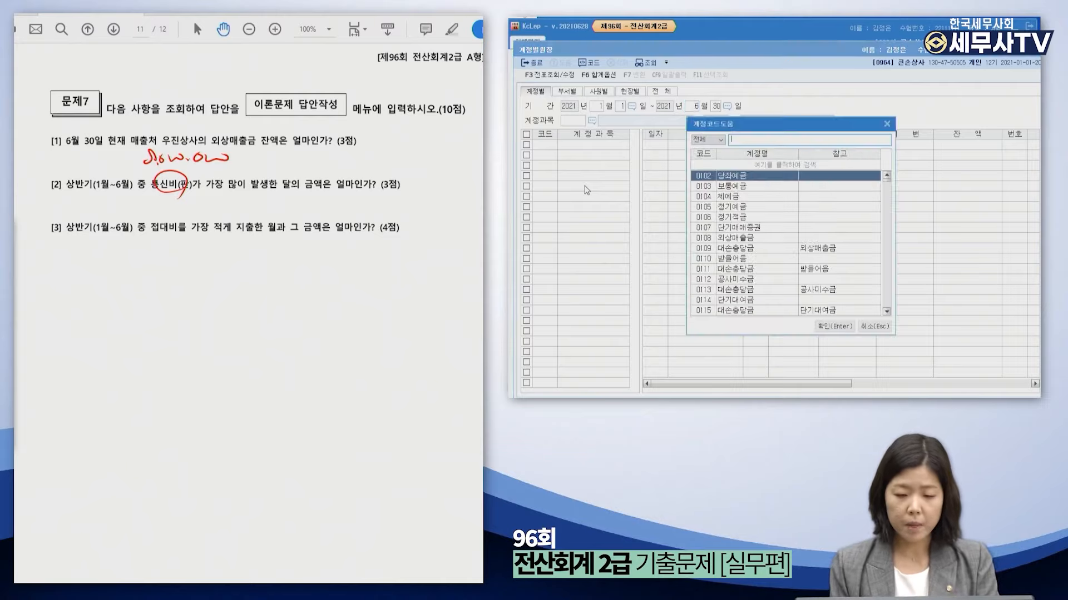
text(통신비)
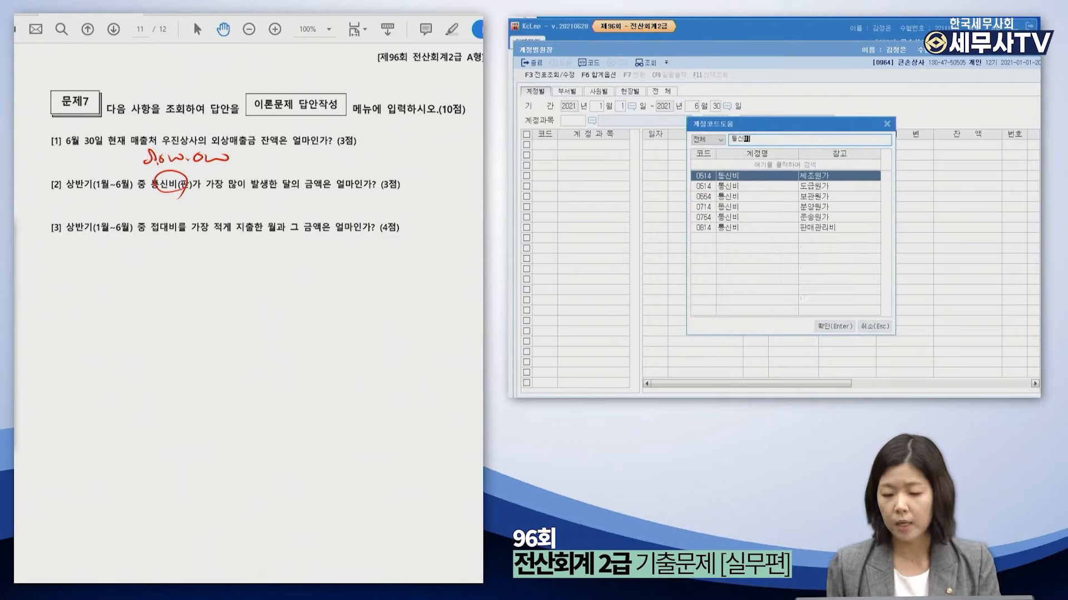
key(Down)
key(Down)
key(Down)
key(Down)
key(Down)
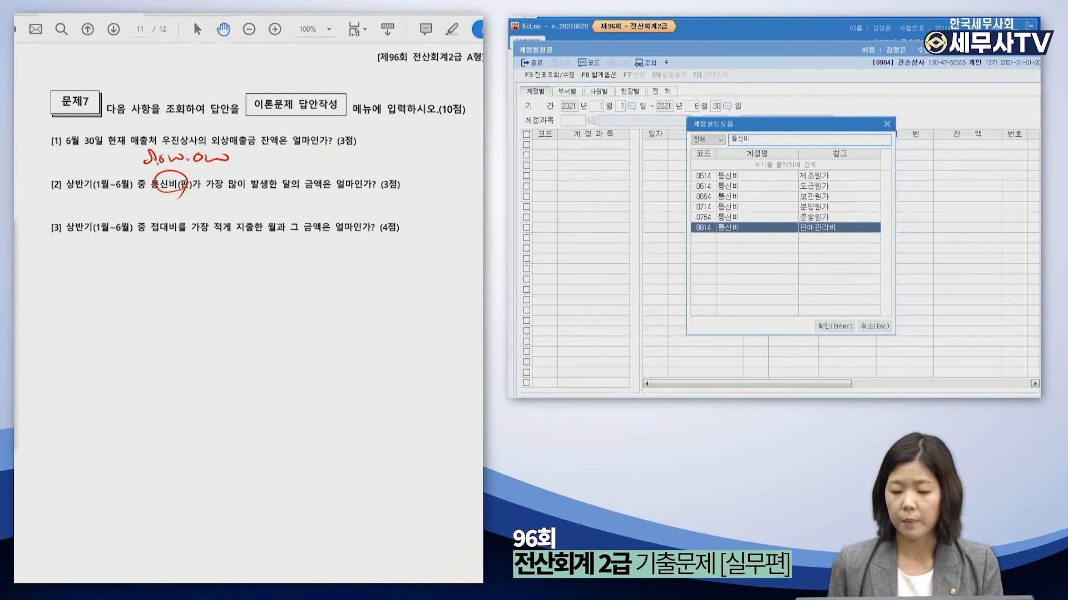
key(Return)
key(Return)
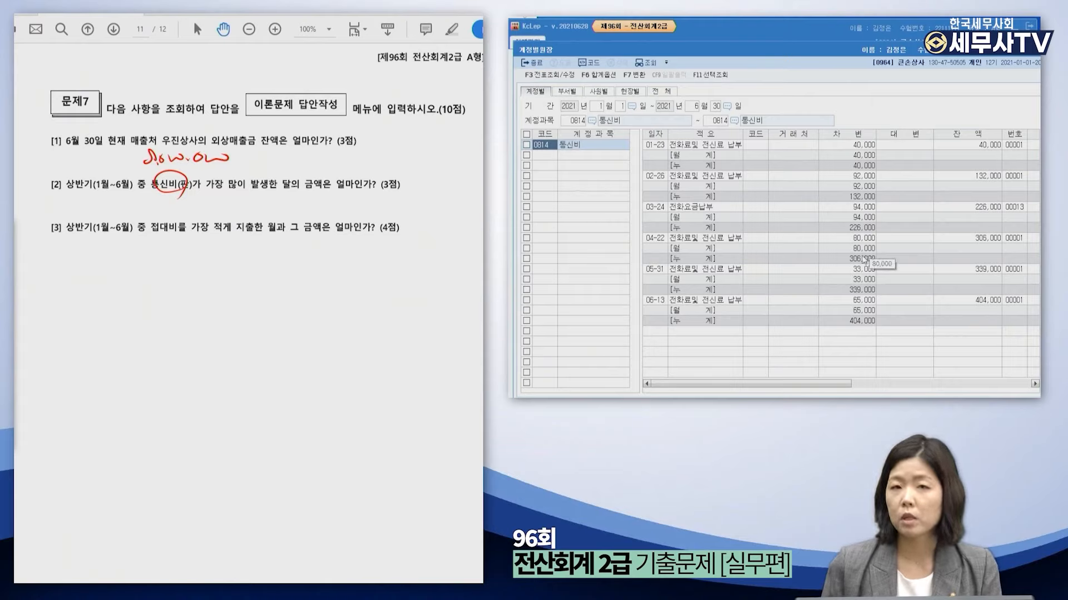
Turn off the 누계 rows in the ledger's subtotal options.
click(590, 77)
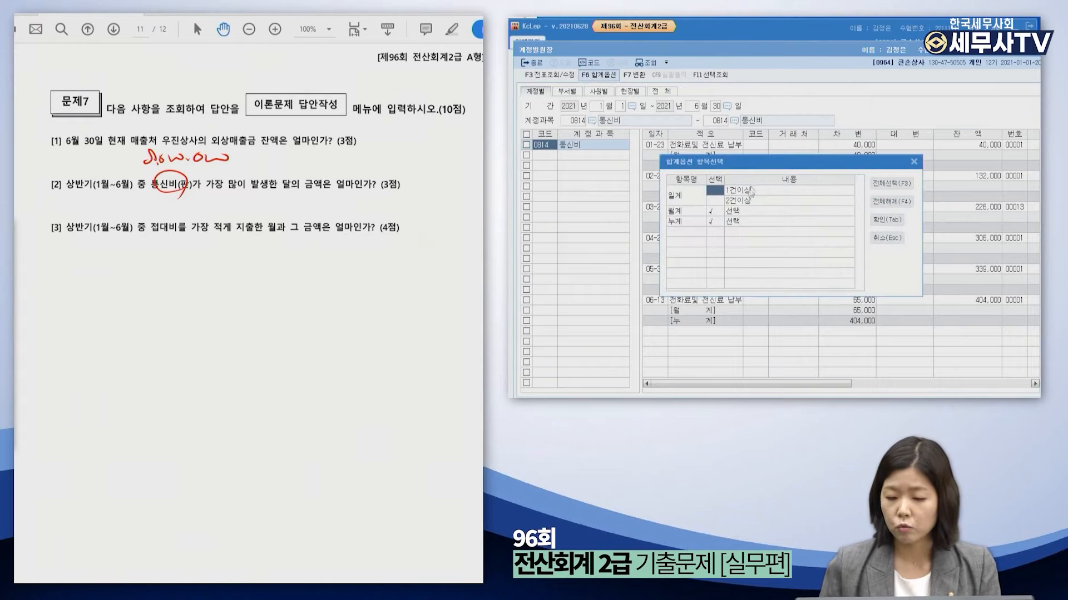
click(710, 221)
click(887, 220)
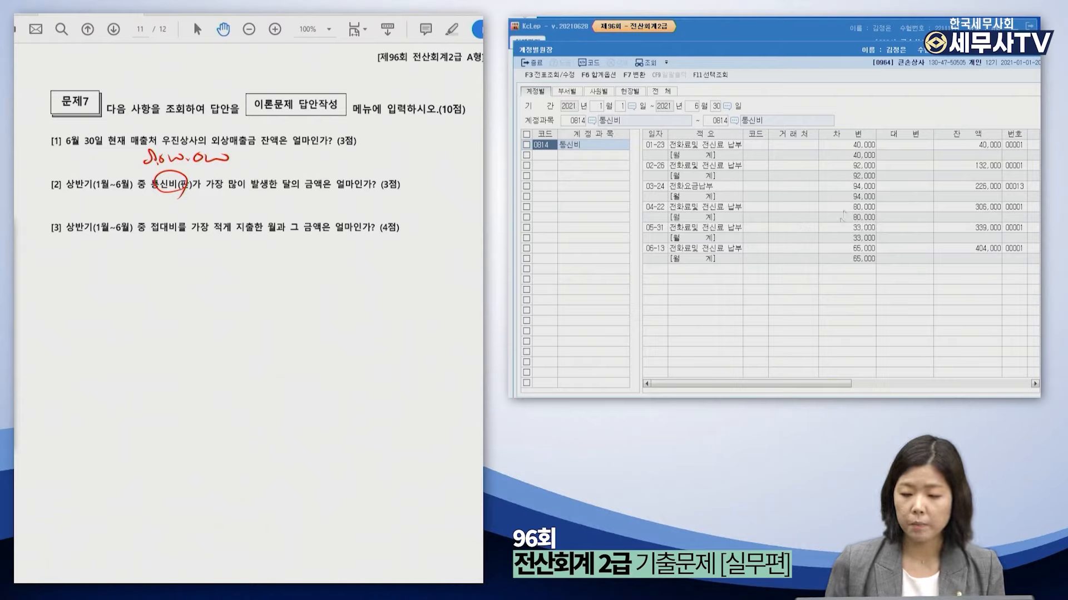
Compare January–June monthly 통신비 totals and write March's 94,000 under question [2].
click(863, 156)
click(861, 177)
click(863, 197)
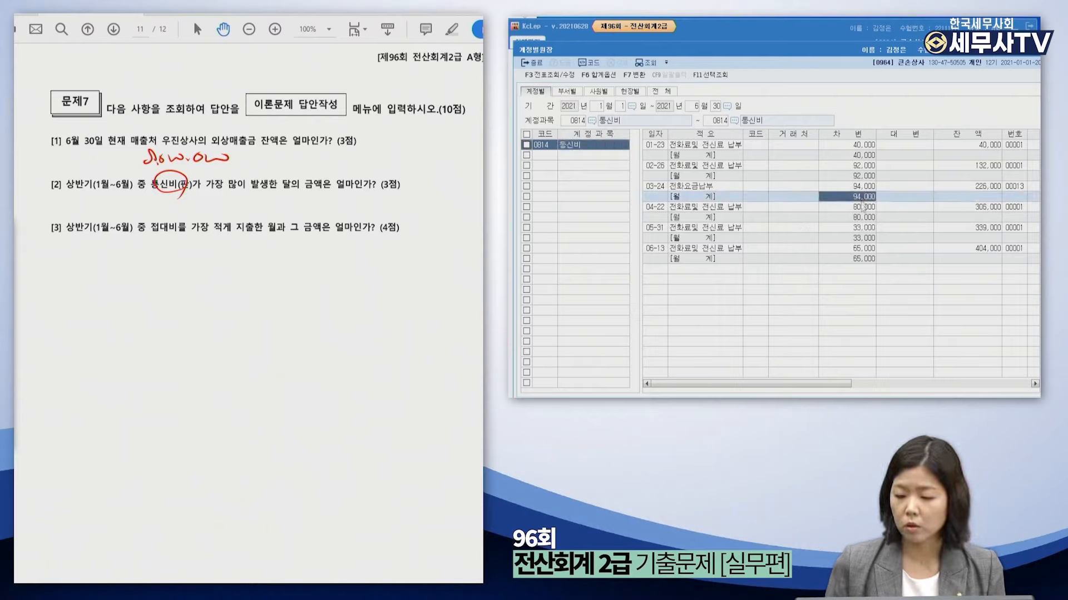
click(862, 217)
click(862, 238)
click(861, 259)
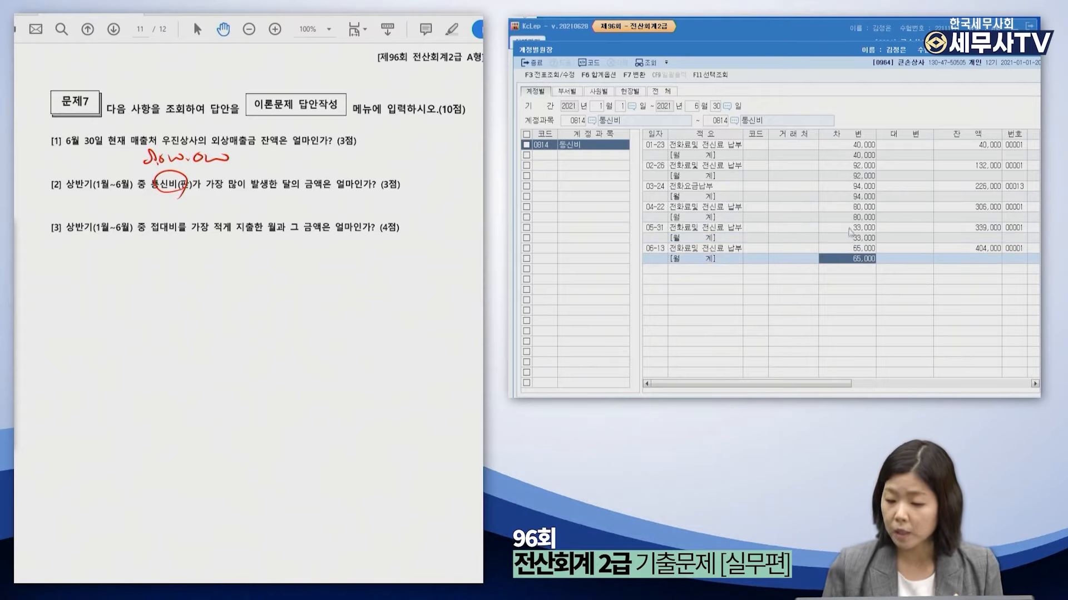
click(863, 198)
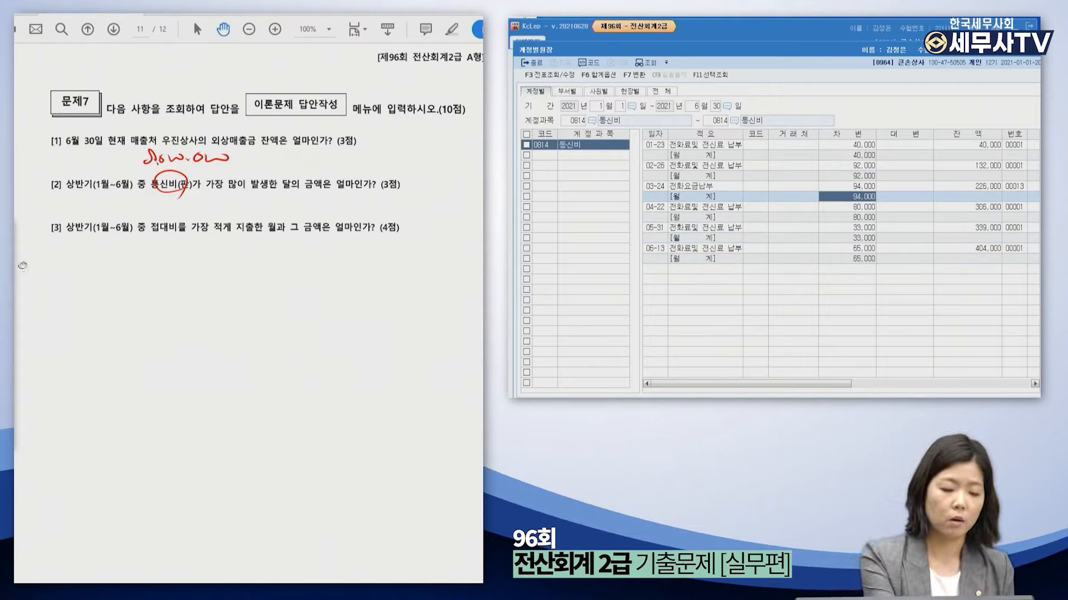
click(21, 264)
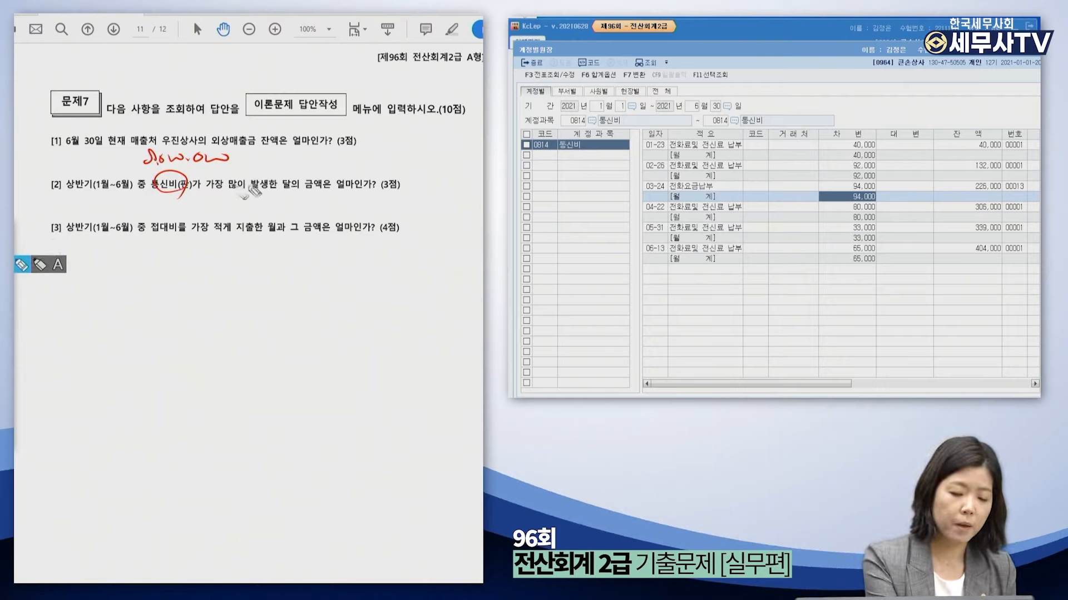
mouse_move(185, 191)
mouse_down()
mouse_move(187, 214)
mouse_move(217, 208)
mouse_move(206, 205)
mouse_up()
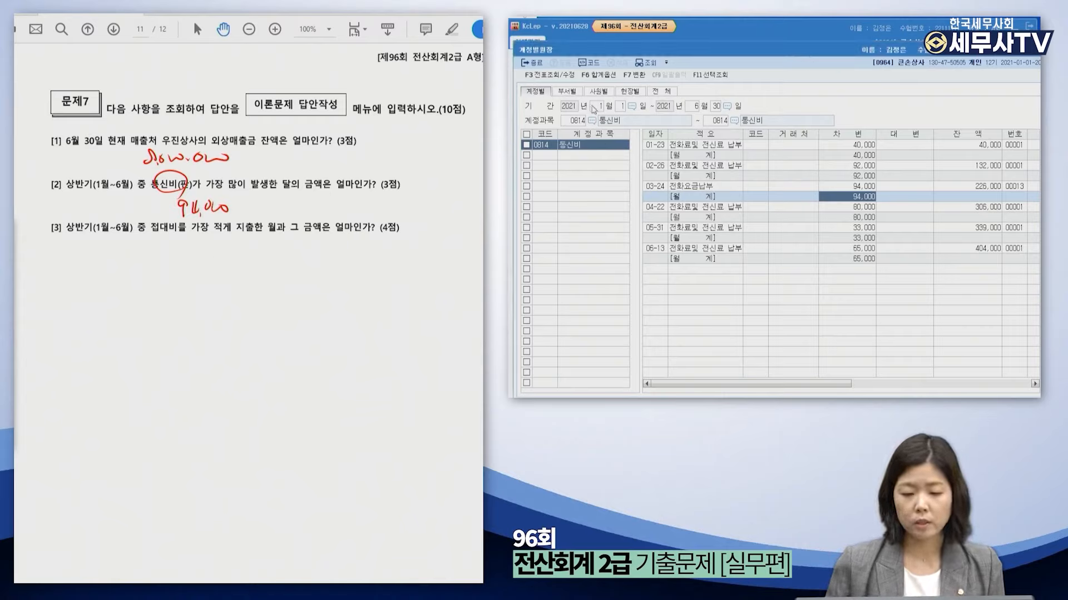
Load the account ledger for 0813 접대비 as both the starting and ending account.
click(576, 122)
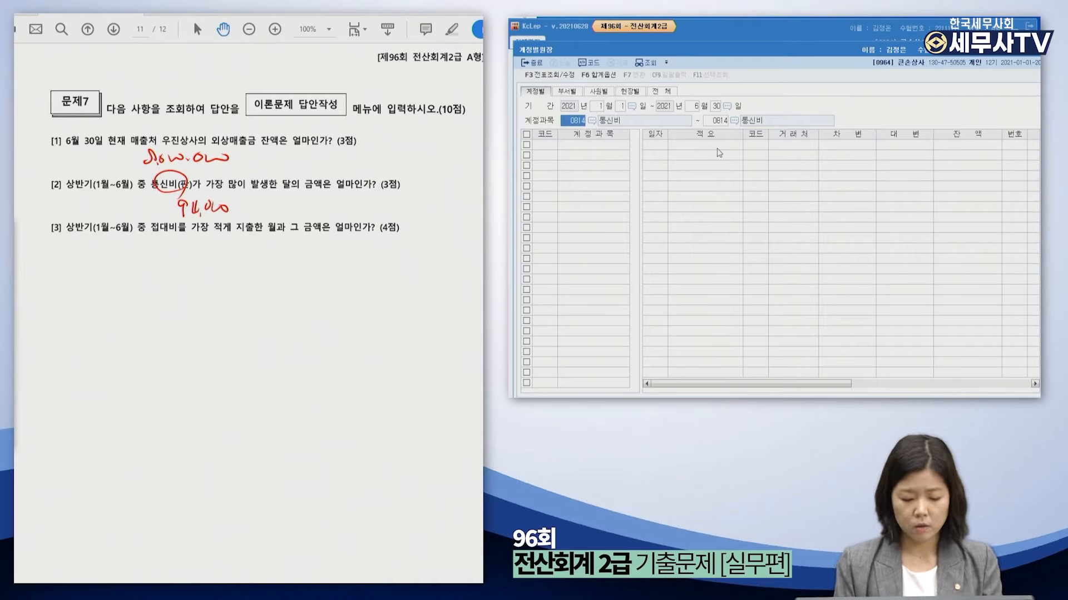
text(접ㄷㅐ비)
key(Down)
key(Down)
key(Down)
key(Down)
key(Down)
key(Return)
text(813)
key(Return)
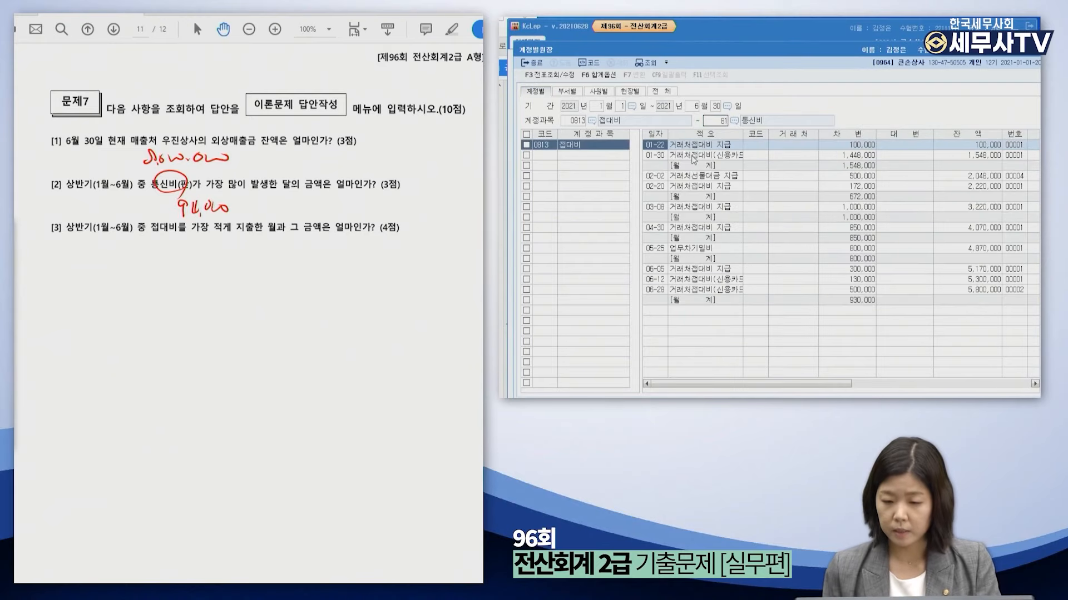
key(Return)
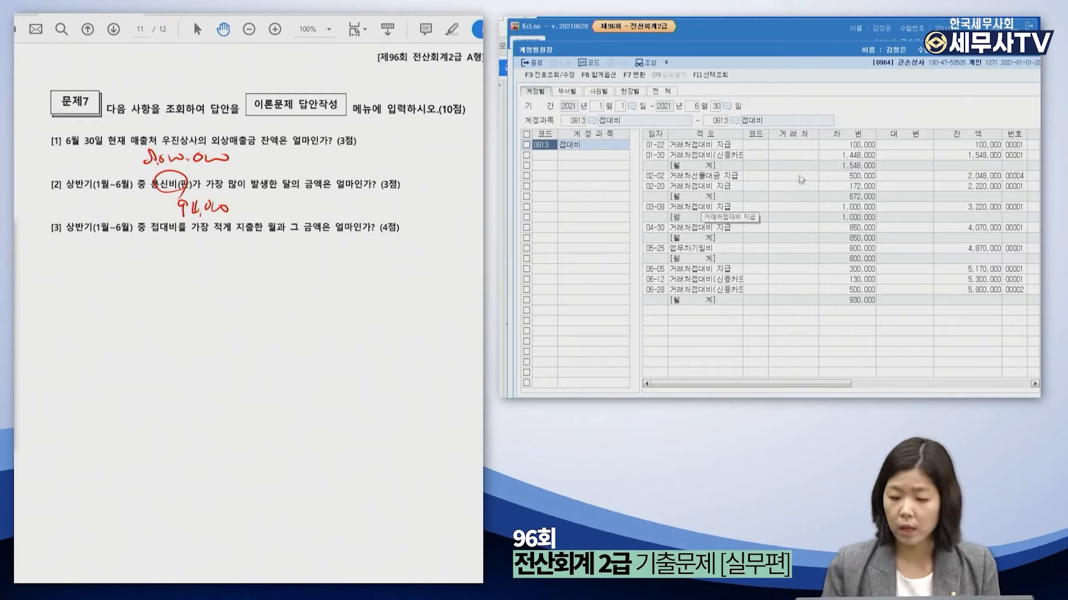
Compare the monthly 접대비 totals and handwrite 2월 672,000 under question [3].
click(858, 166)
click(854, 198)
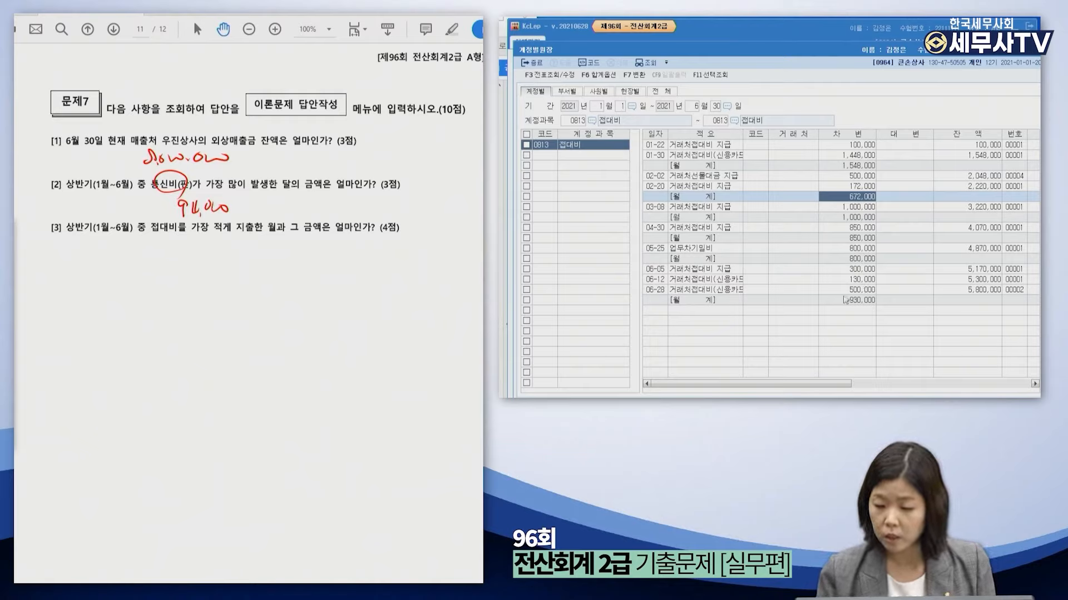
click(852, 208)
click(882, 198)
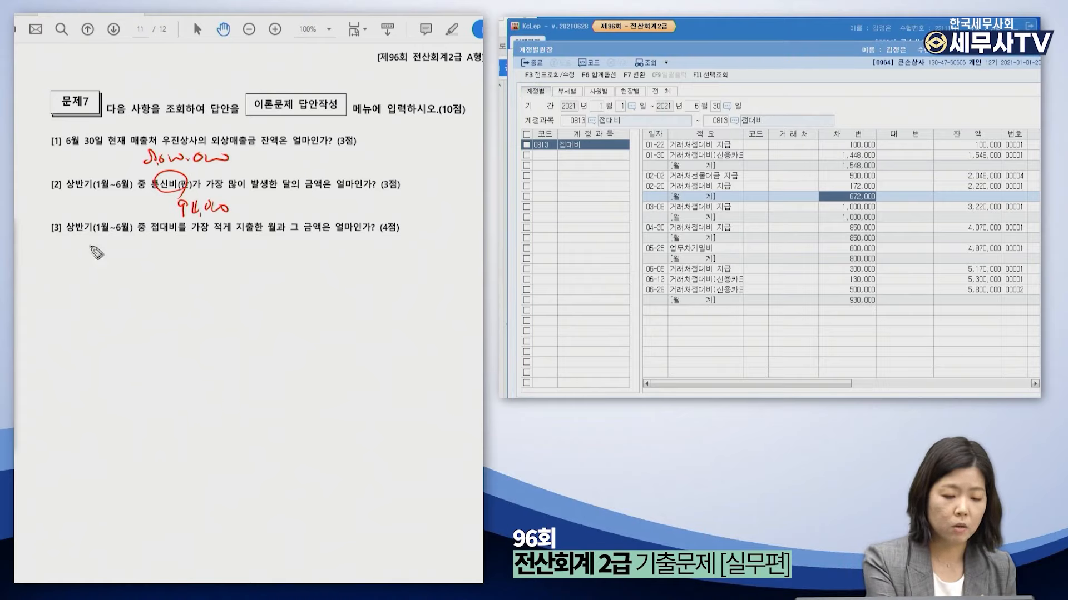
mouse_move(76, 251)
mouse_down()
mouse_move(150, 264)
mouse_move(225, 246)
mouse_up()
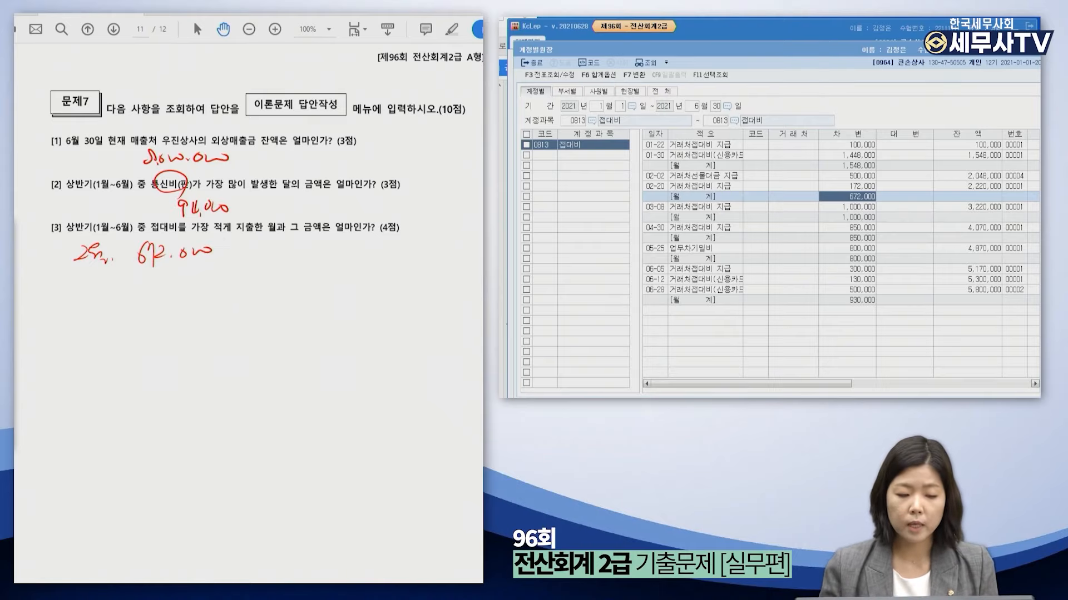
drag(902, 52, 842, 67)
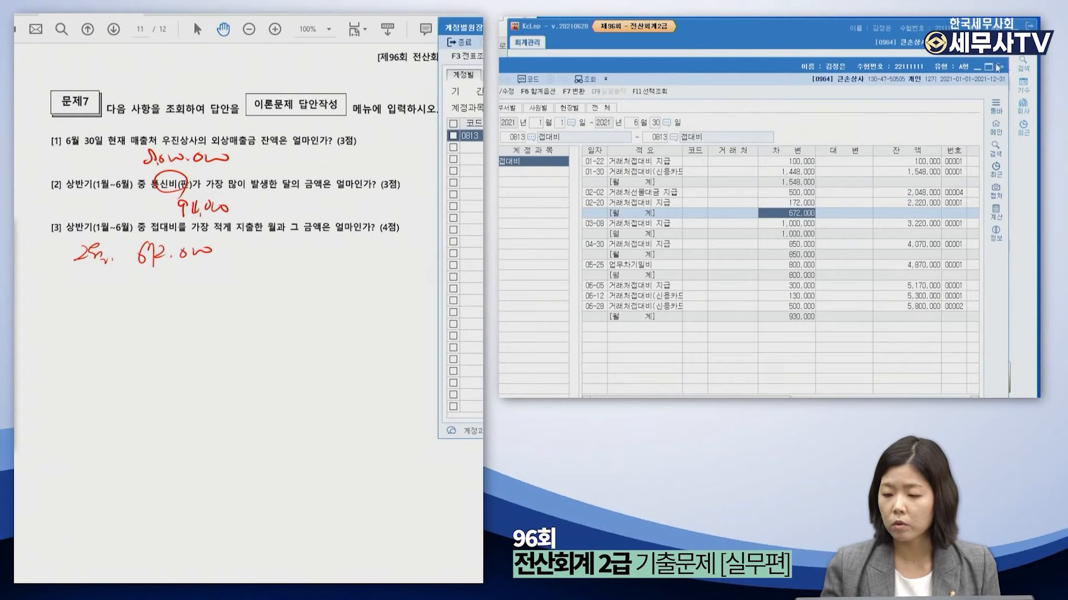
Switch to the general ledger for account 0814 통신비 over January–June 2021.
click(997, 67)
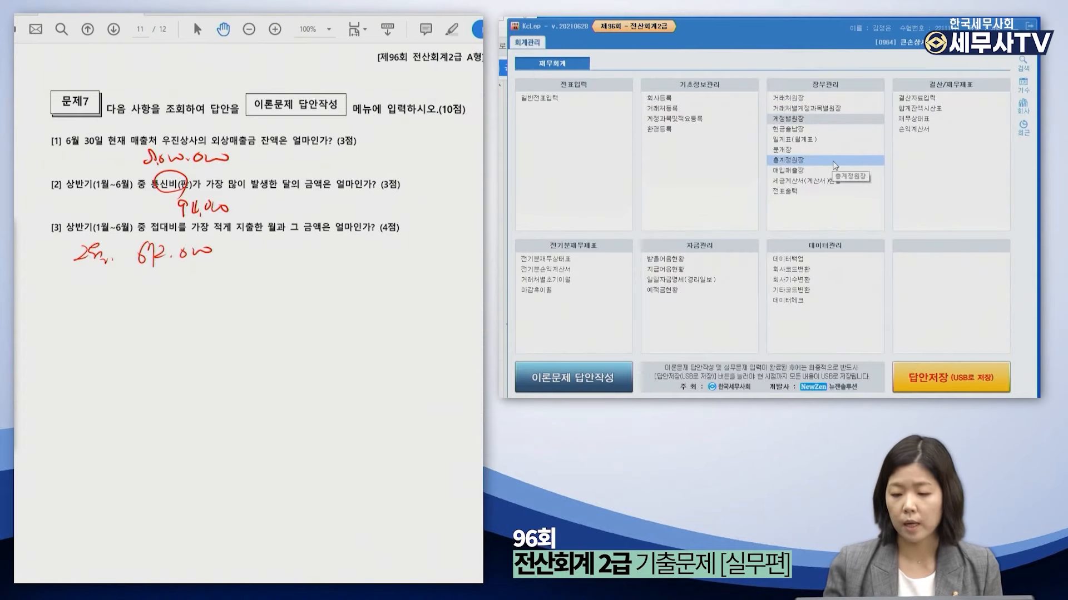
click(835, 164)
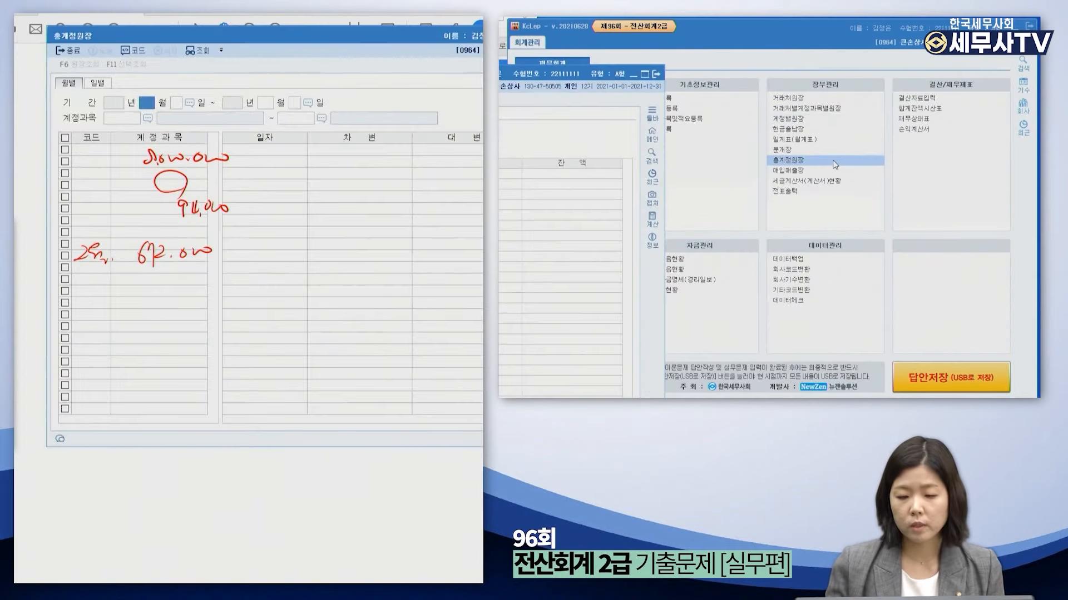
drag(351, 43, 805, 57)
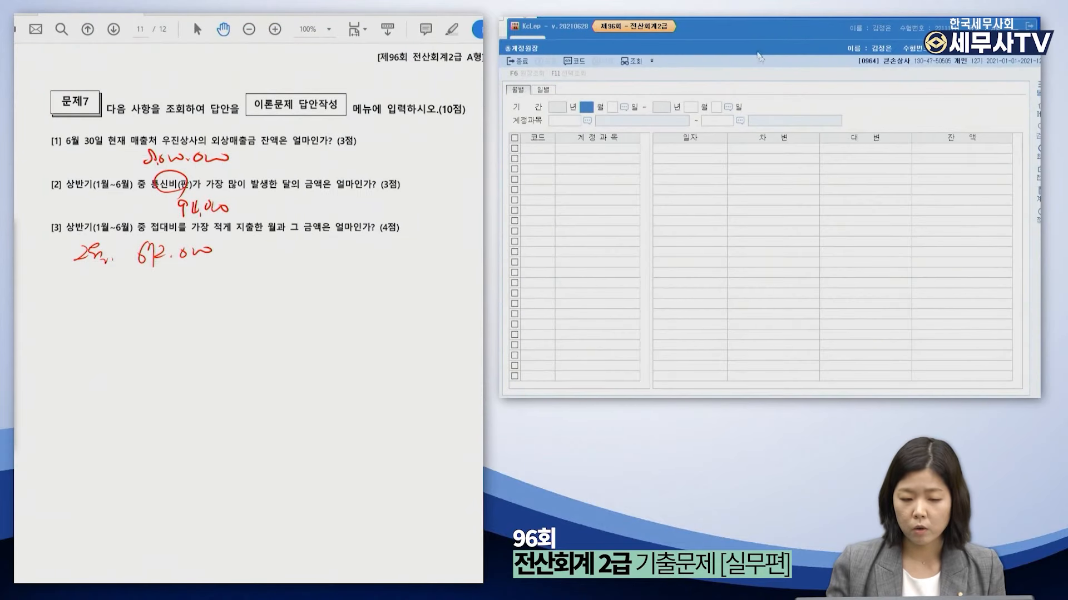
text(1)
key(Return)
key(Return)
text(6)
key(Return)
key(Return)
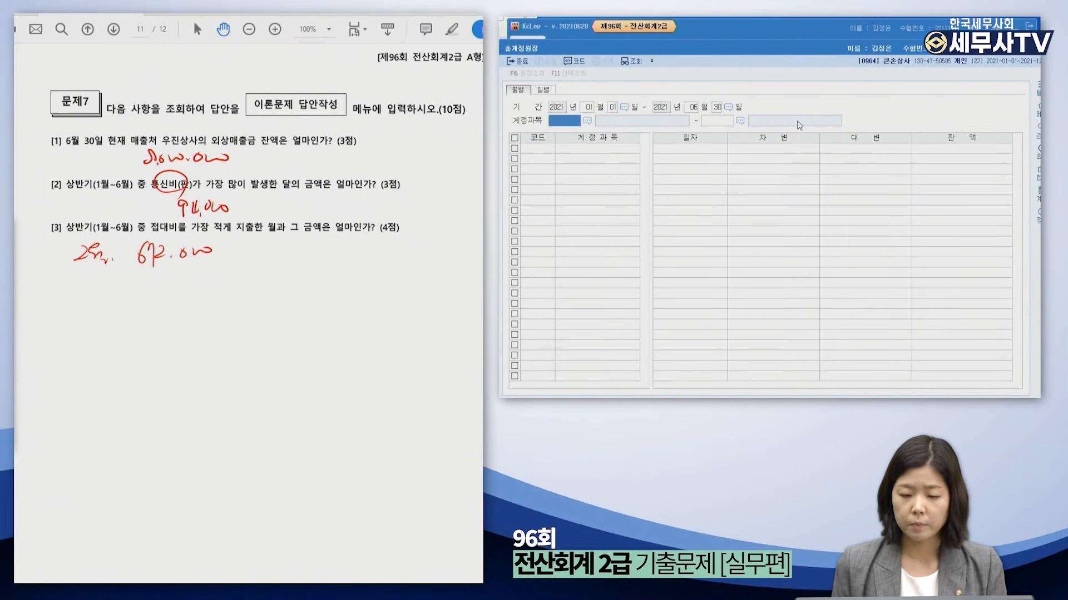
text(814)
key(Return)
key(Return)
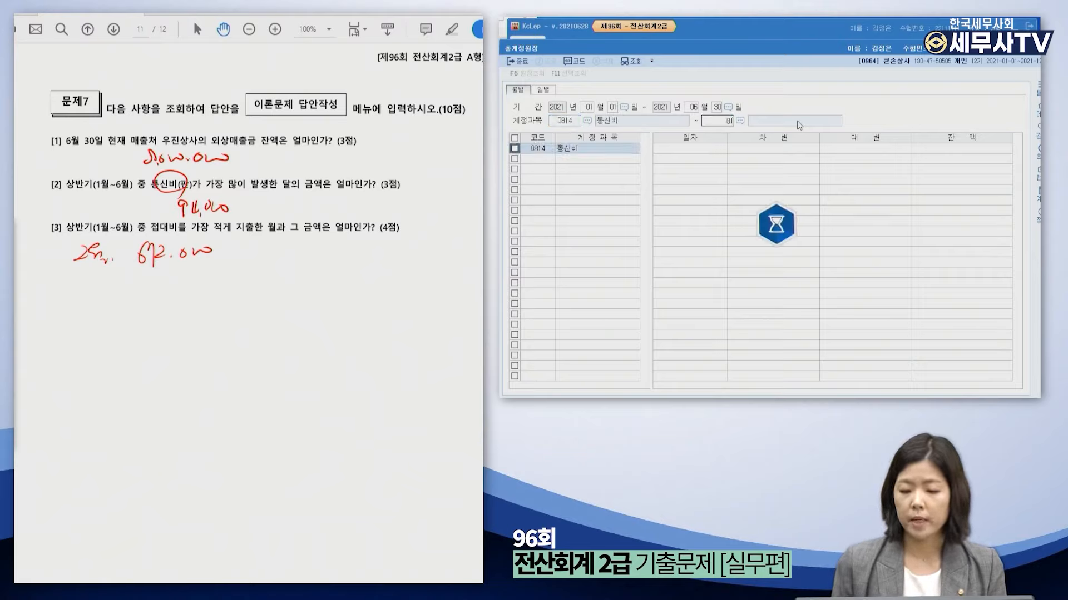
Compare the monthly 통신비 totals, identifying March's 94,000 as the highest.
click(772, 168)
click(773, 157)
click(773, 169)
click(773, 179)
click(772, 201)
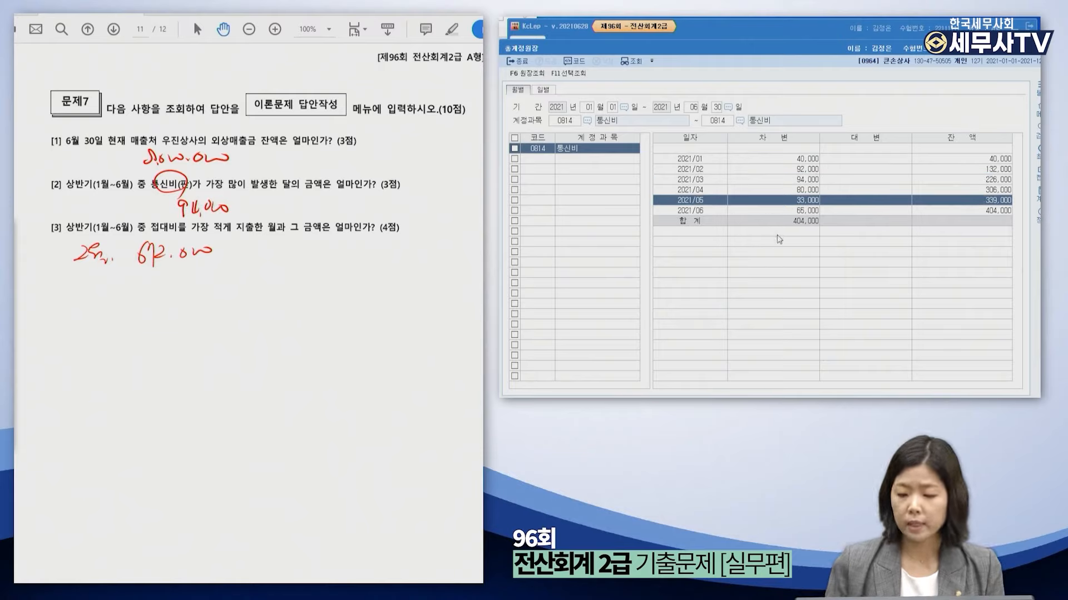
click(780, 180)
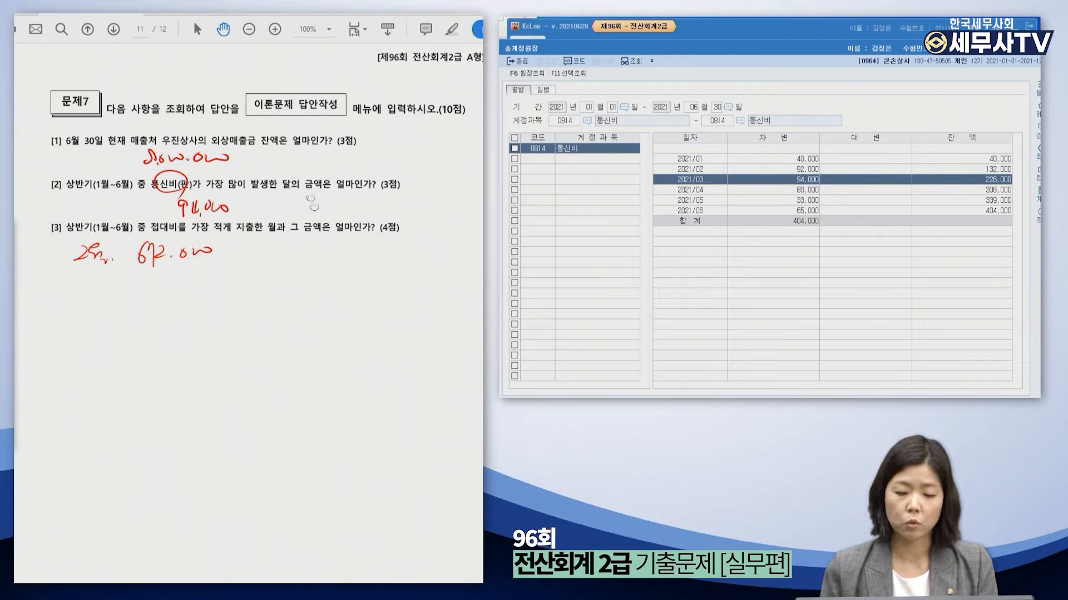
Change the general ledger's account to 0813 접대비 to load its monthly totals.
click(567, 127)
text(81)
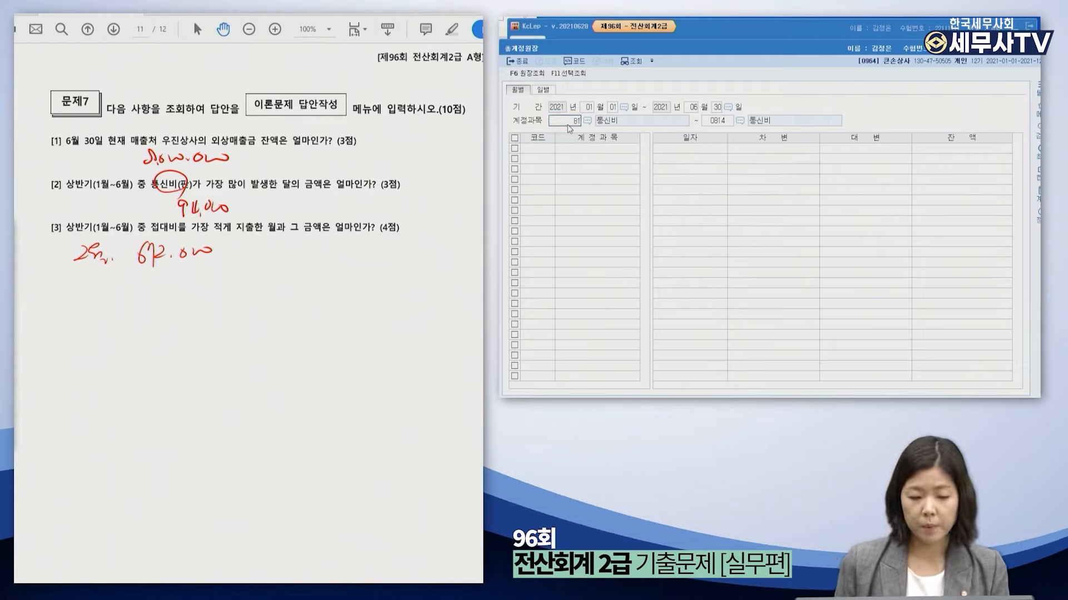
text(3)
key(Return)
key(Return)
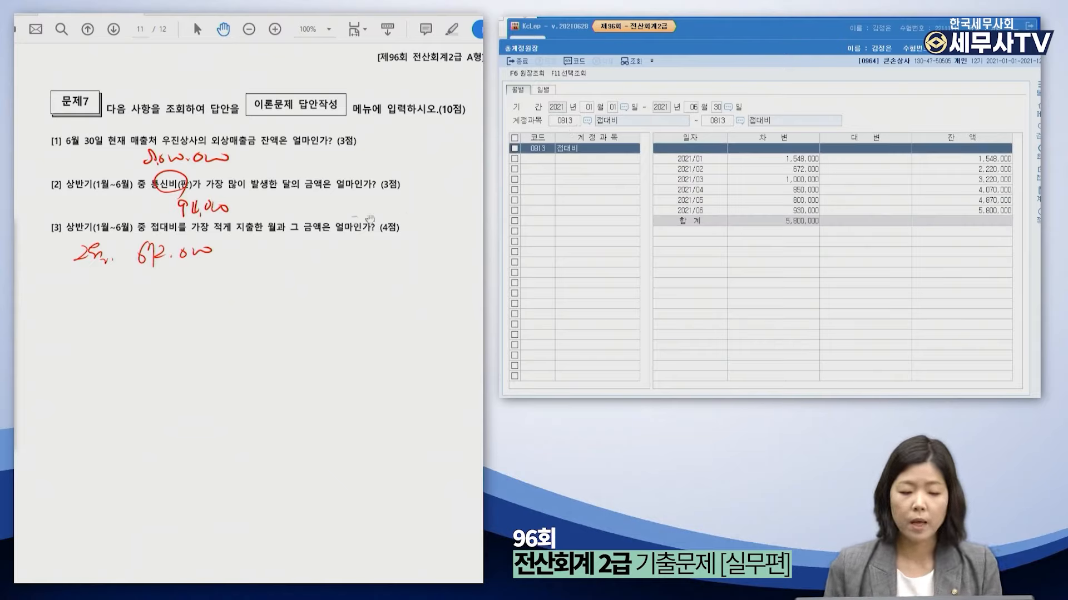
Confirm February's 672,000 as the lowest 접대비 month and close the general ledger.
click(762, 173)
click(762, 173)
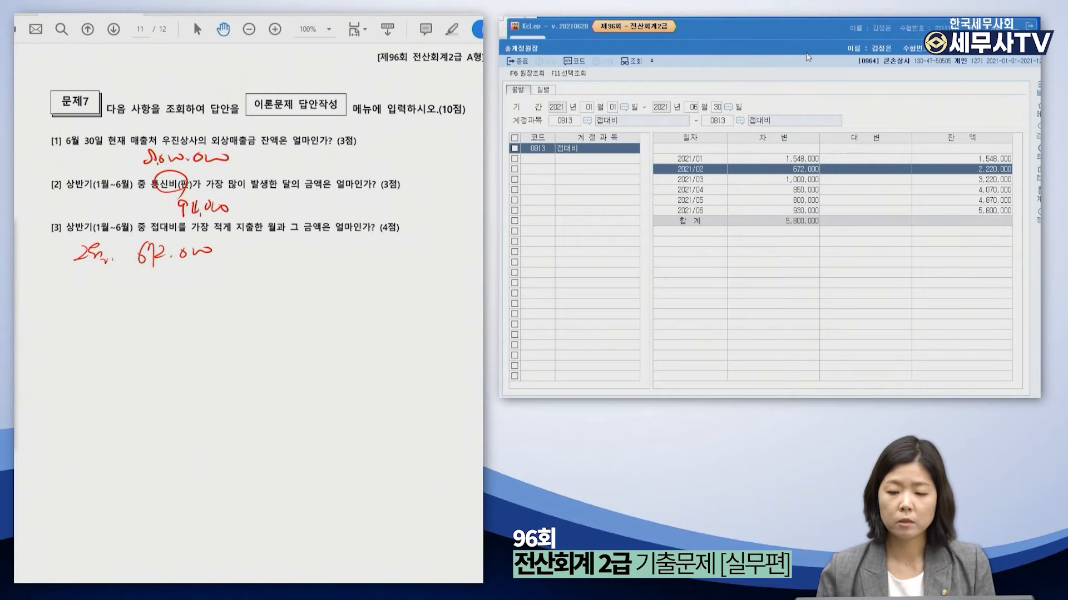
drag(805, 52, 732, 82)
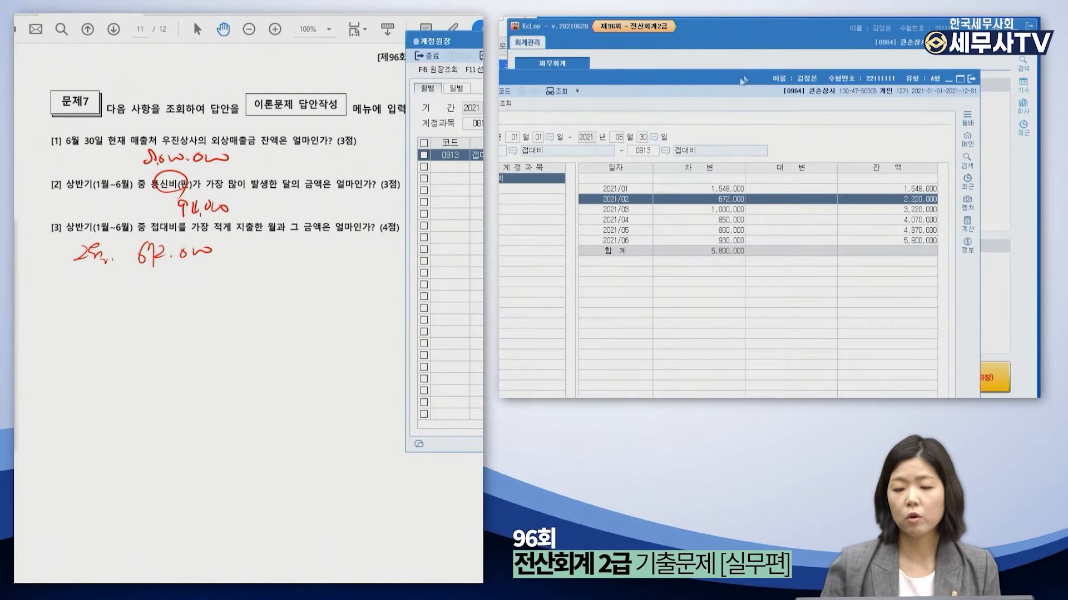
click(970, 80)
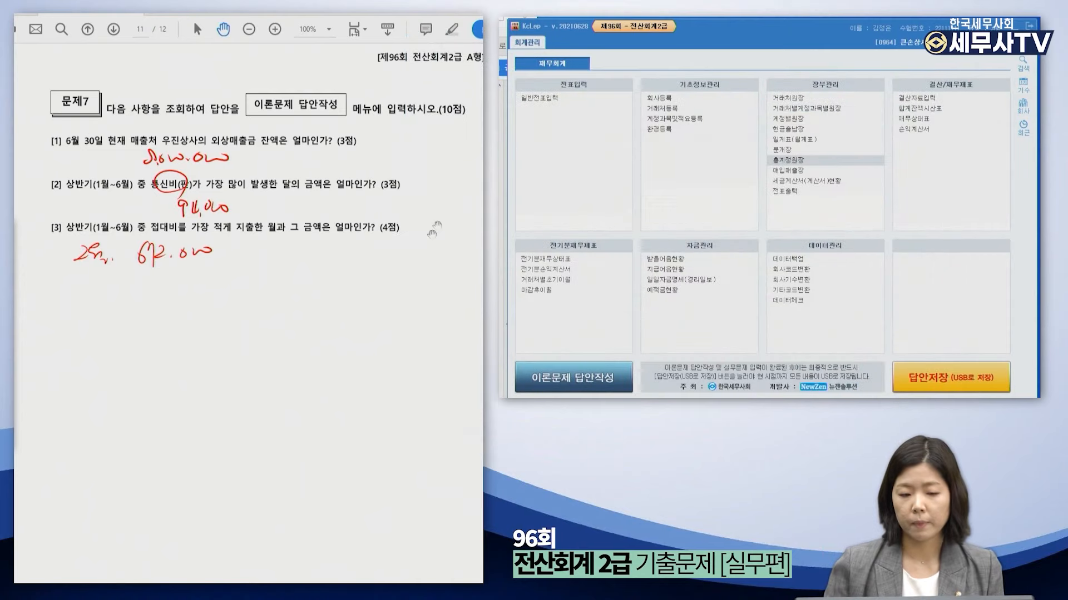